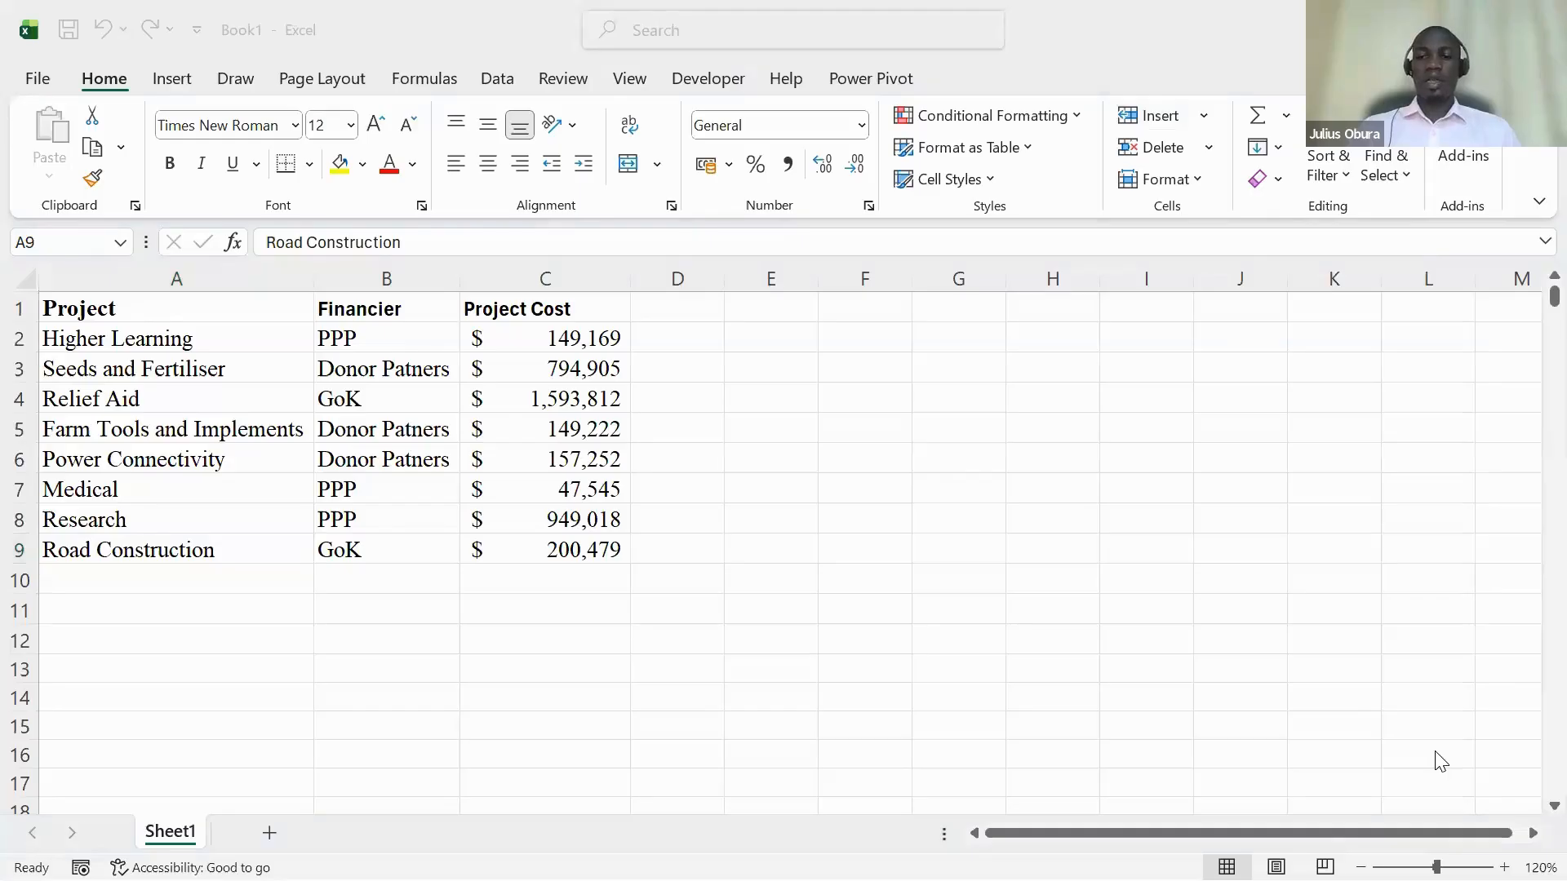
left_click(334, 608)
left_click(335, 608)
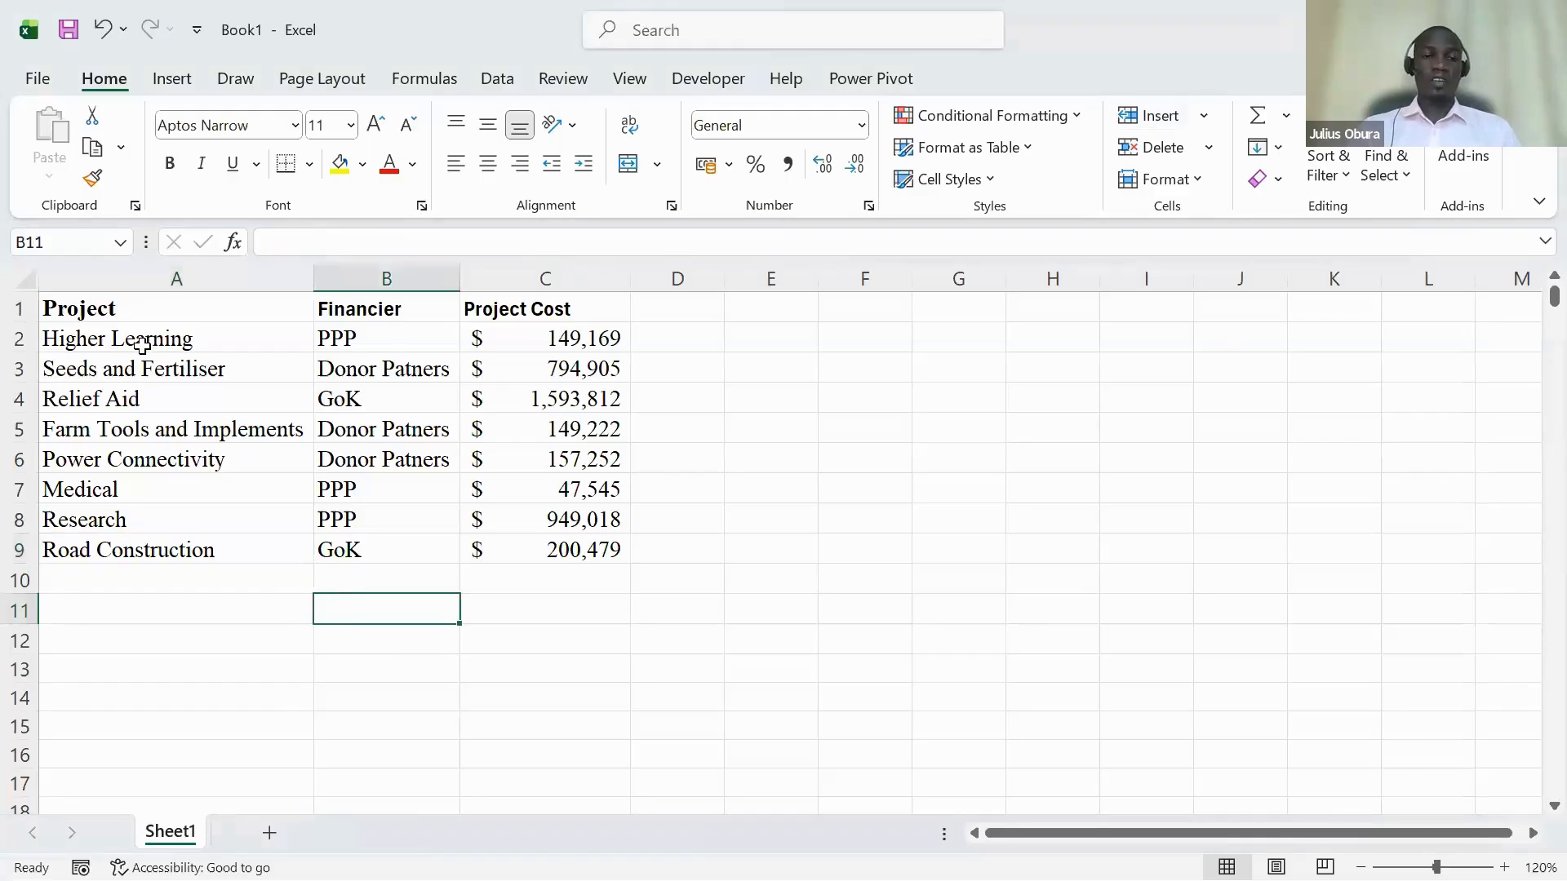
left_click(184, 312)
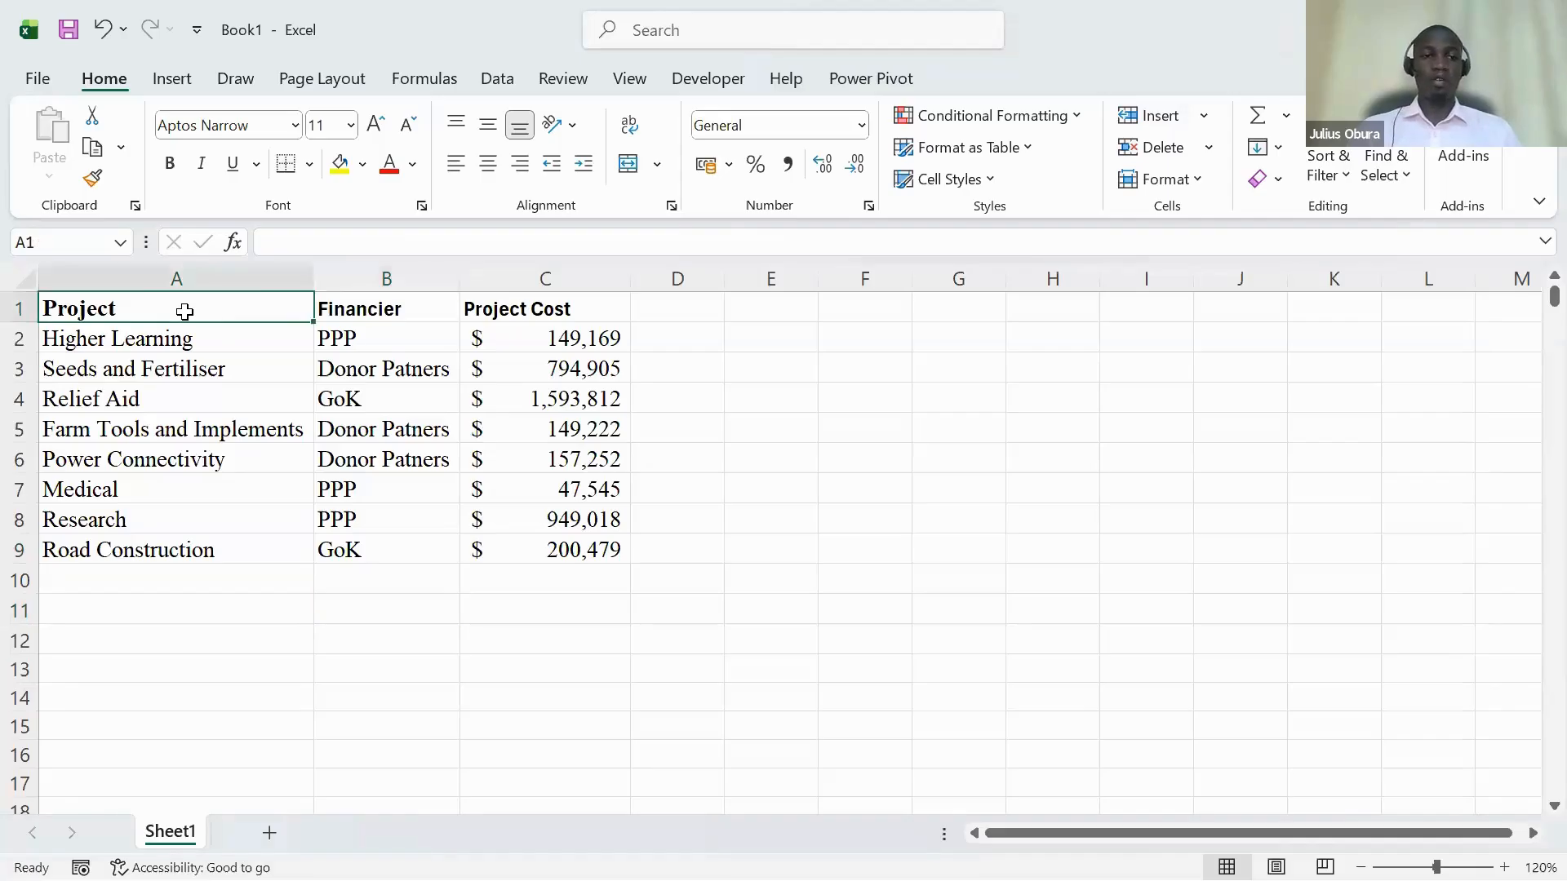
left_click(371, 315)
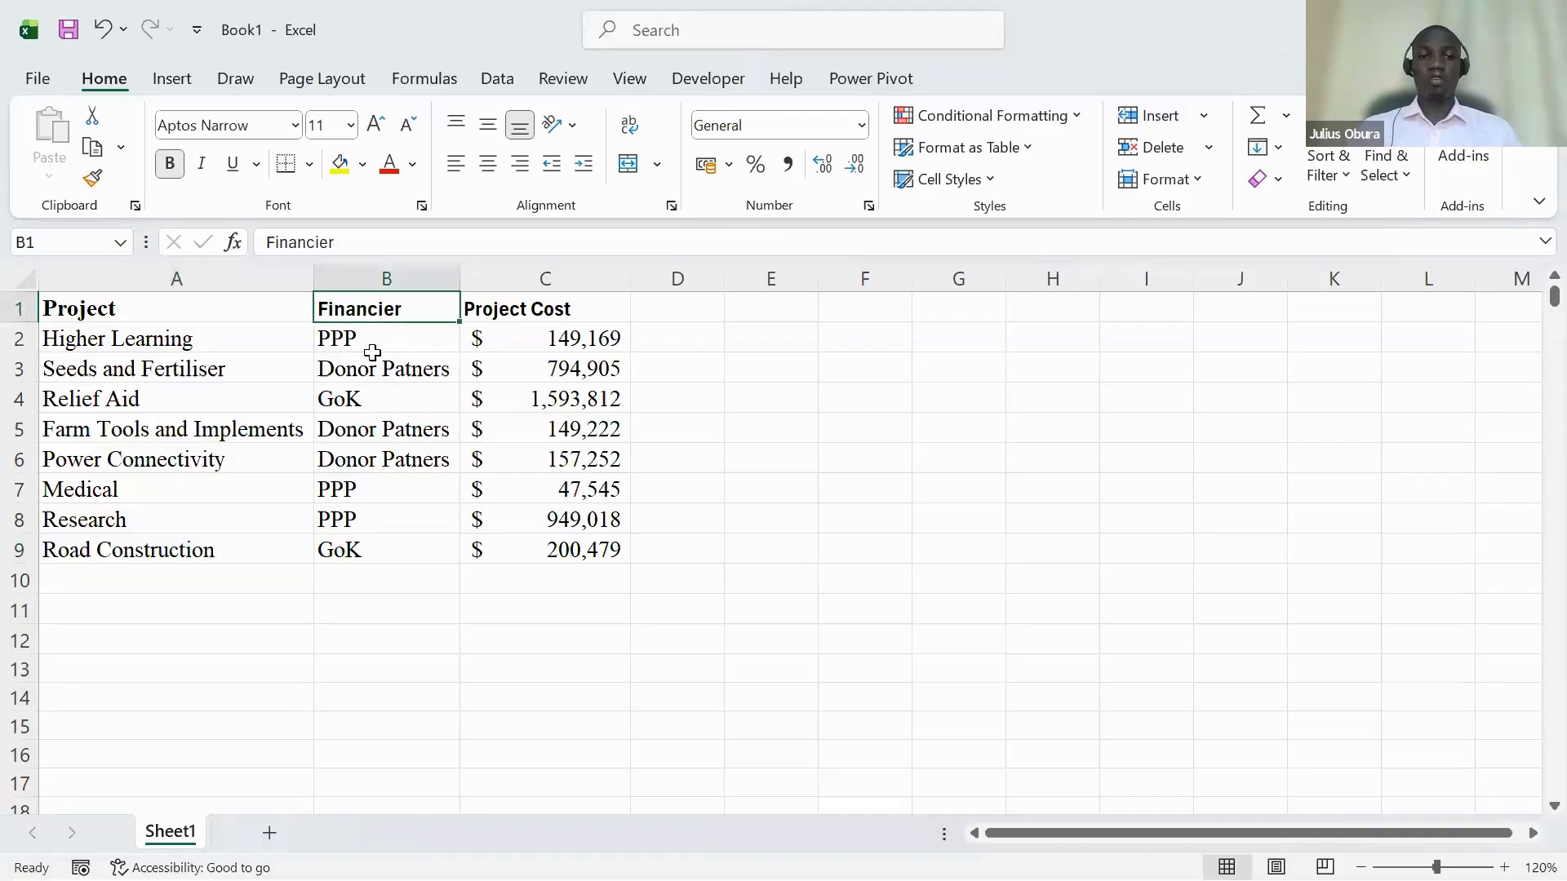
left_click(524, 306)
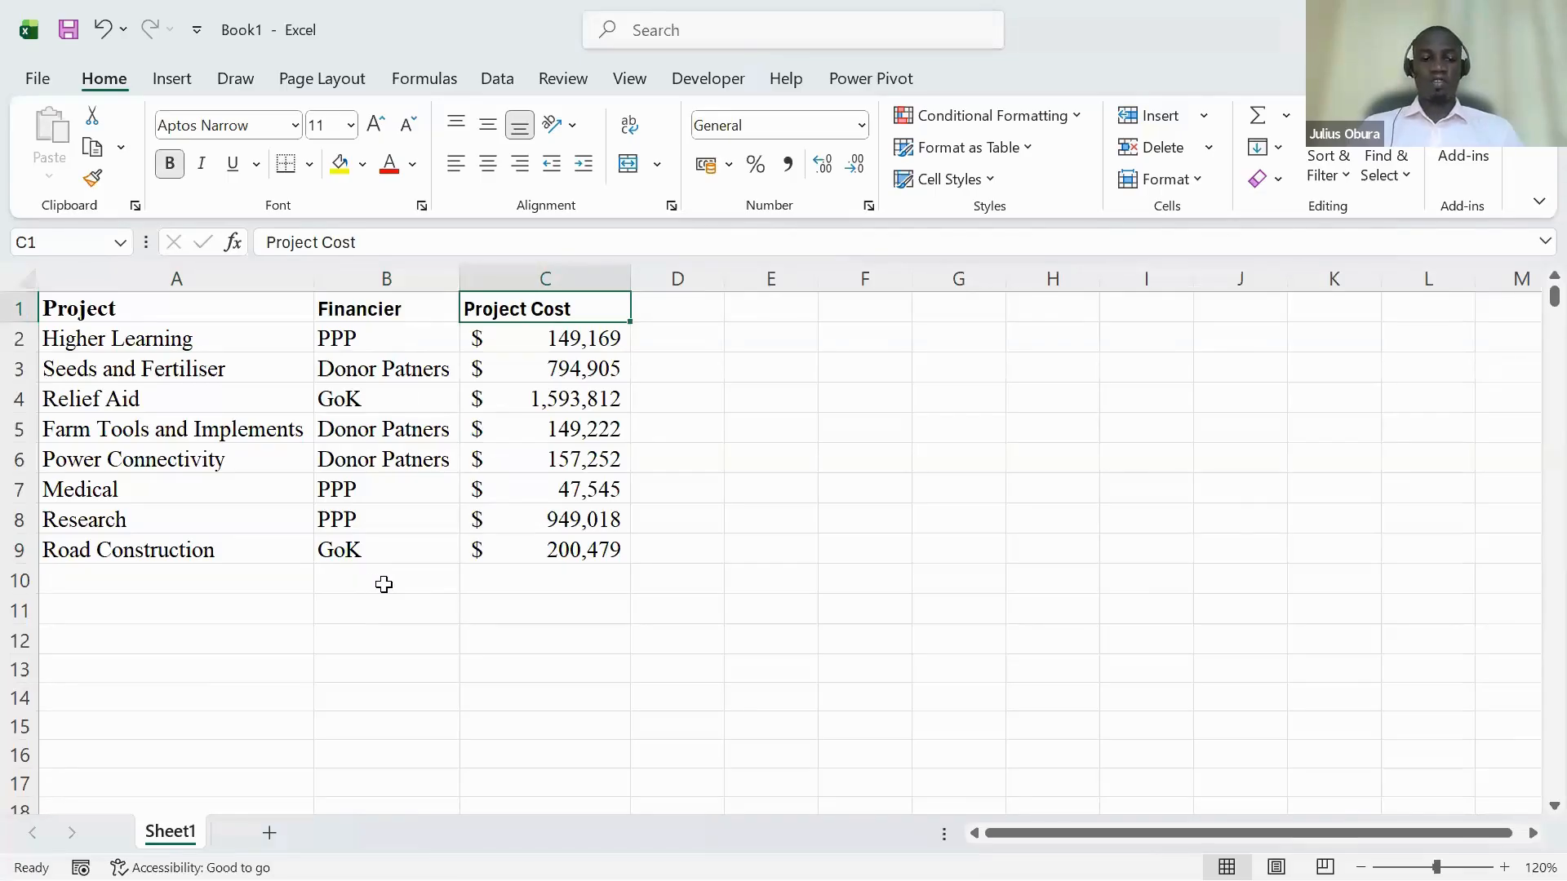
Enter the label "Sum" in cell B10 below the Financier column.
left_click(384, 584)
type("Sum")
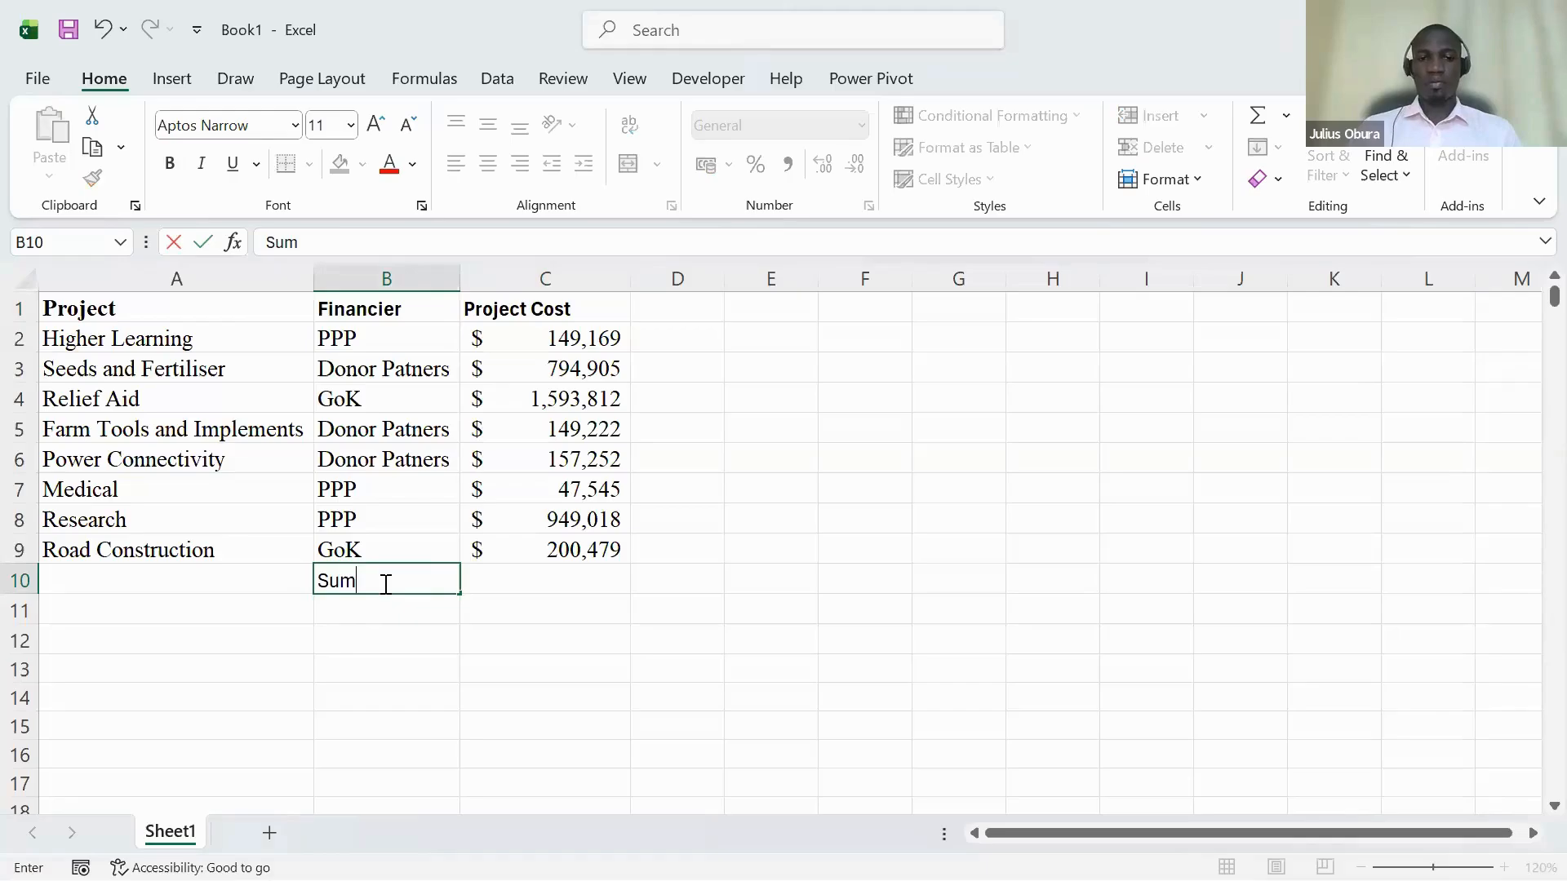
key("Tab")
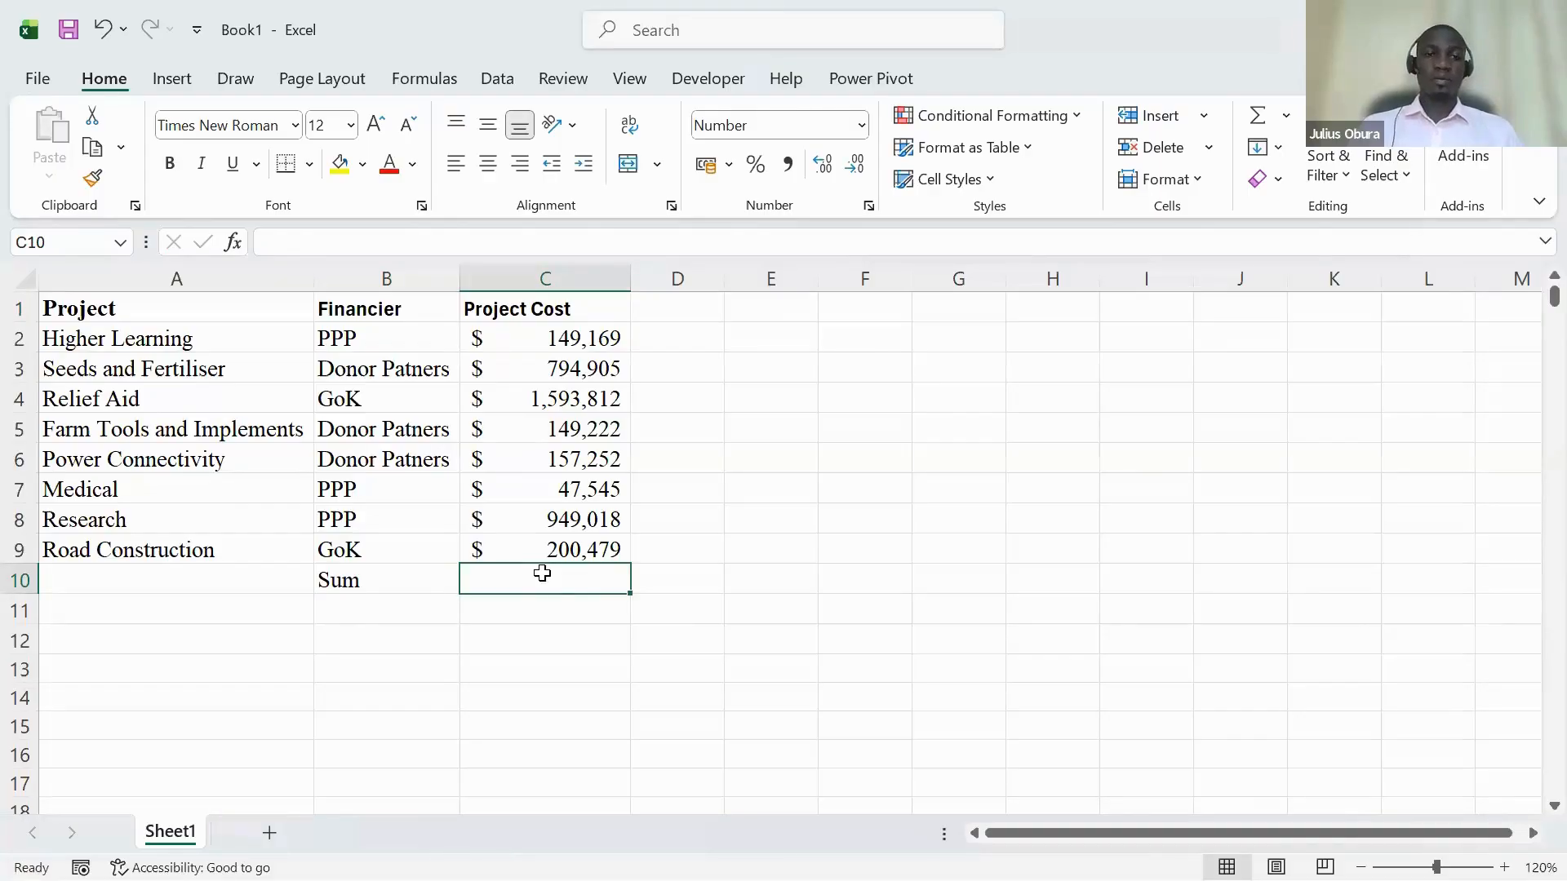
Try to total the project costs in C10 by adding C2, C3 and C4 one by one.
key("alt")
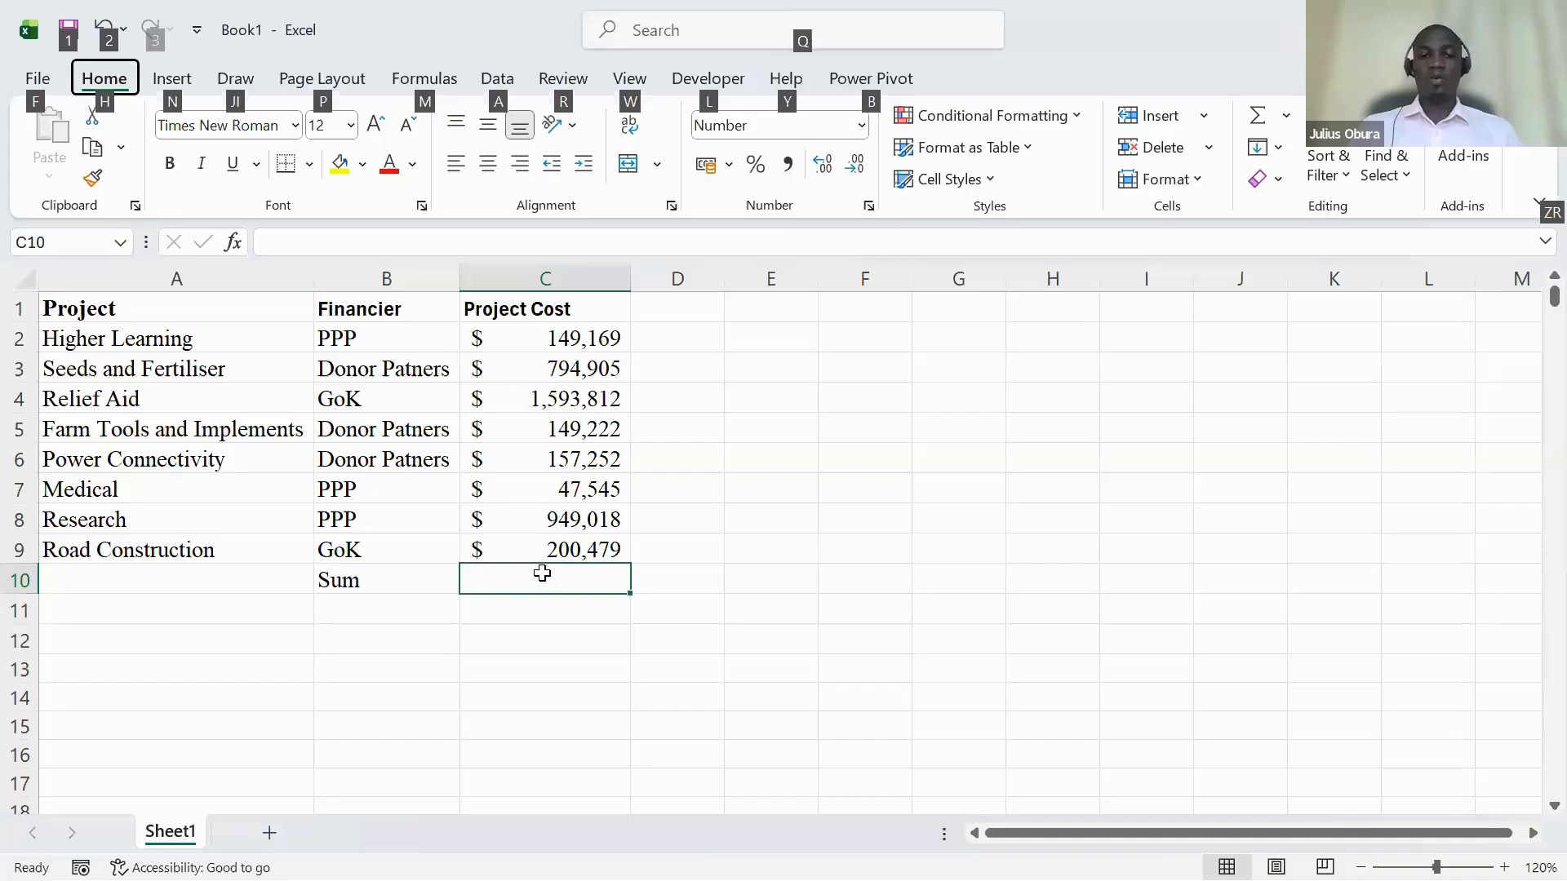
left_click(851, 454)
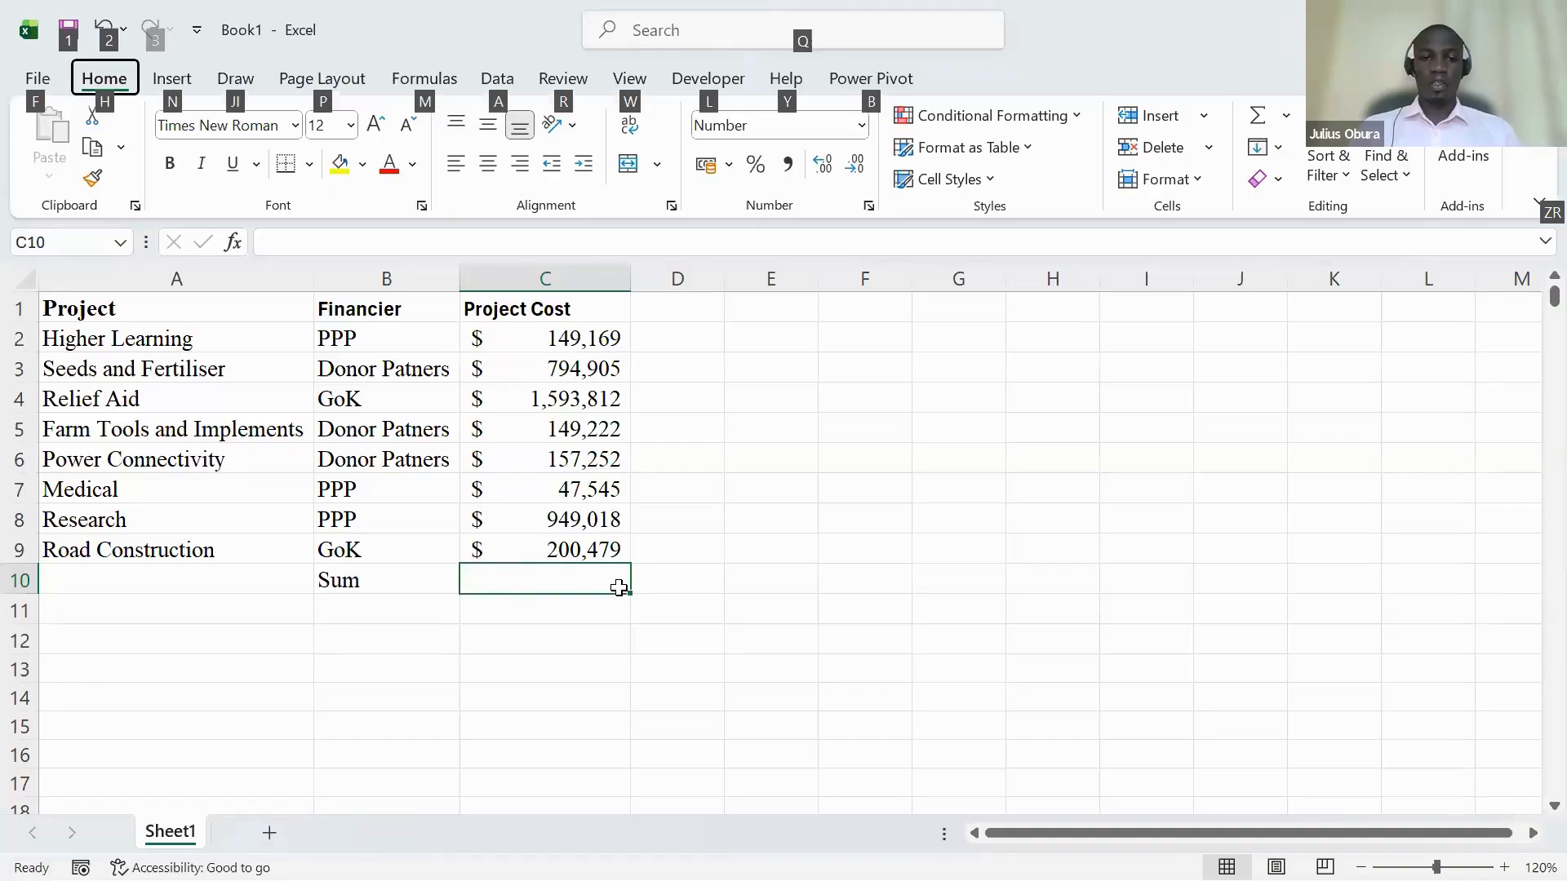
left_click(619, 587)
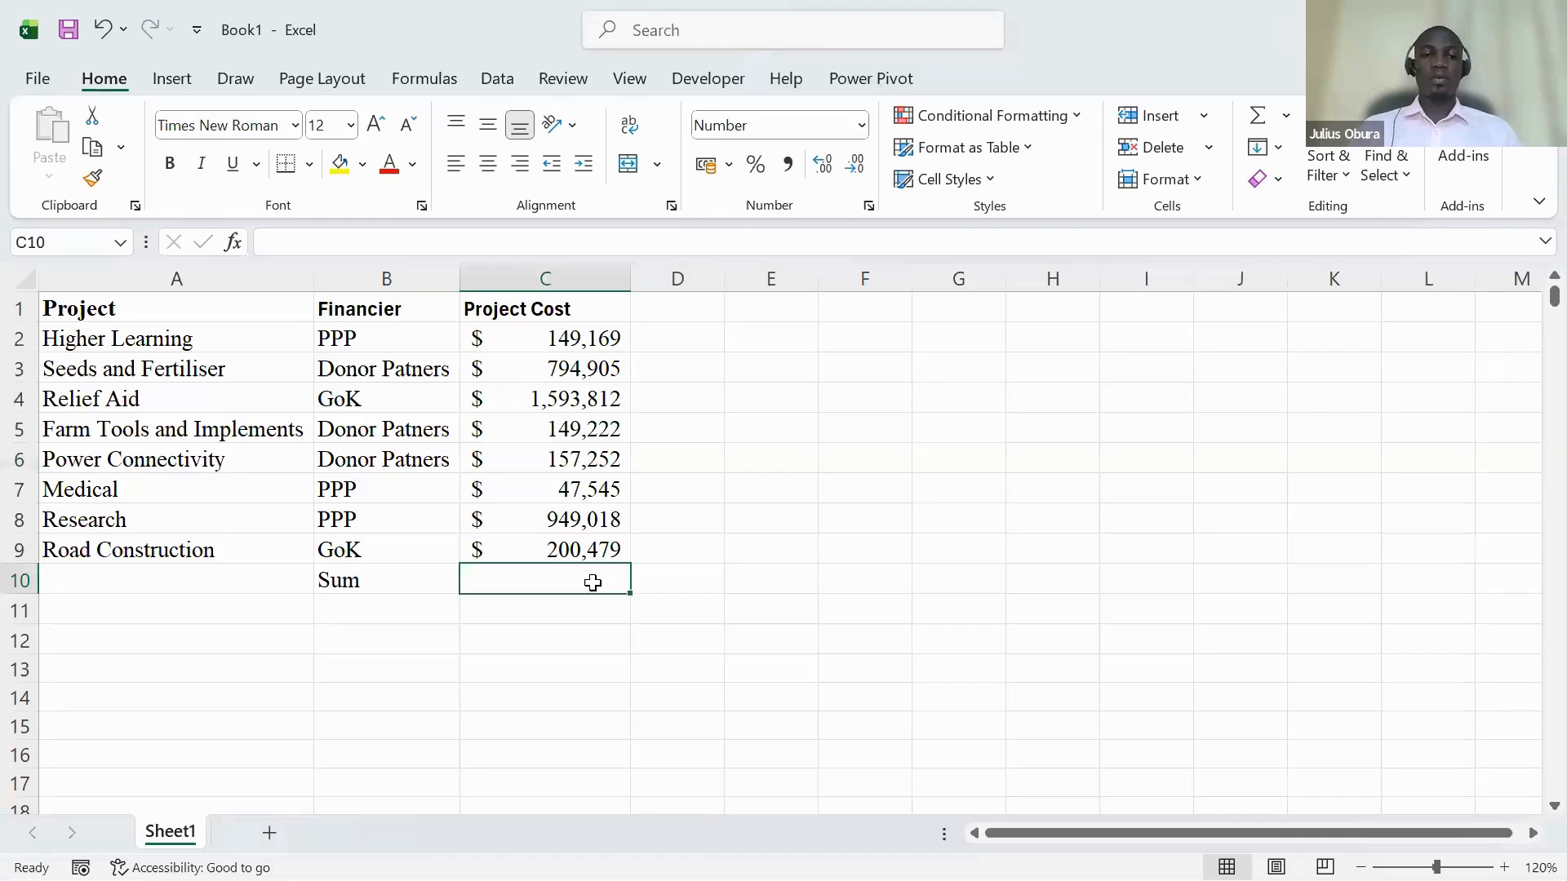
type("=")
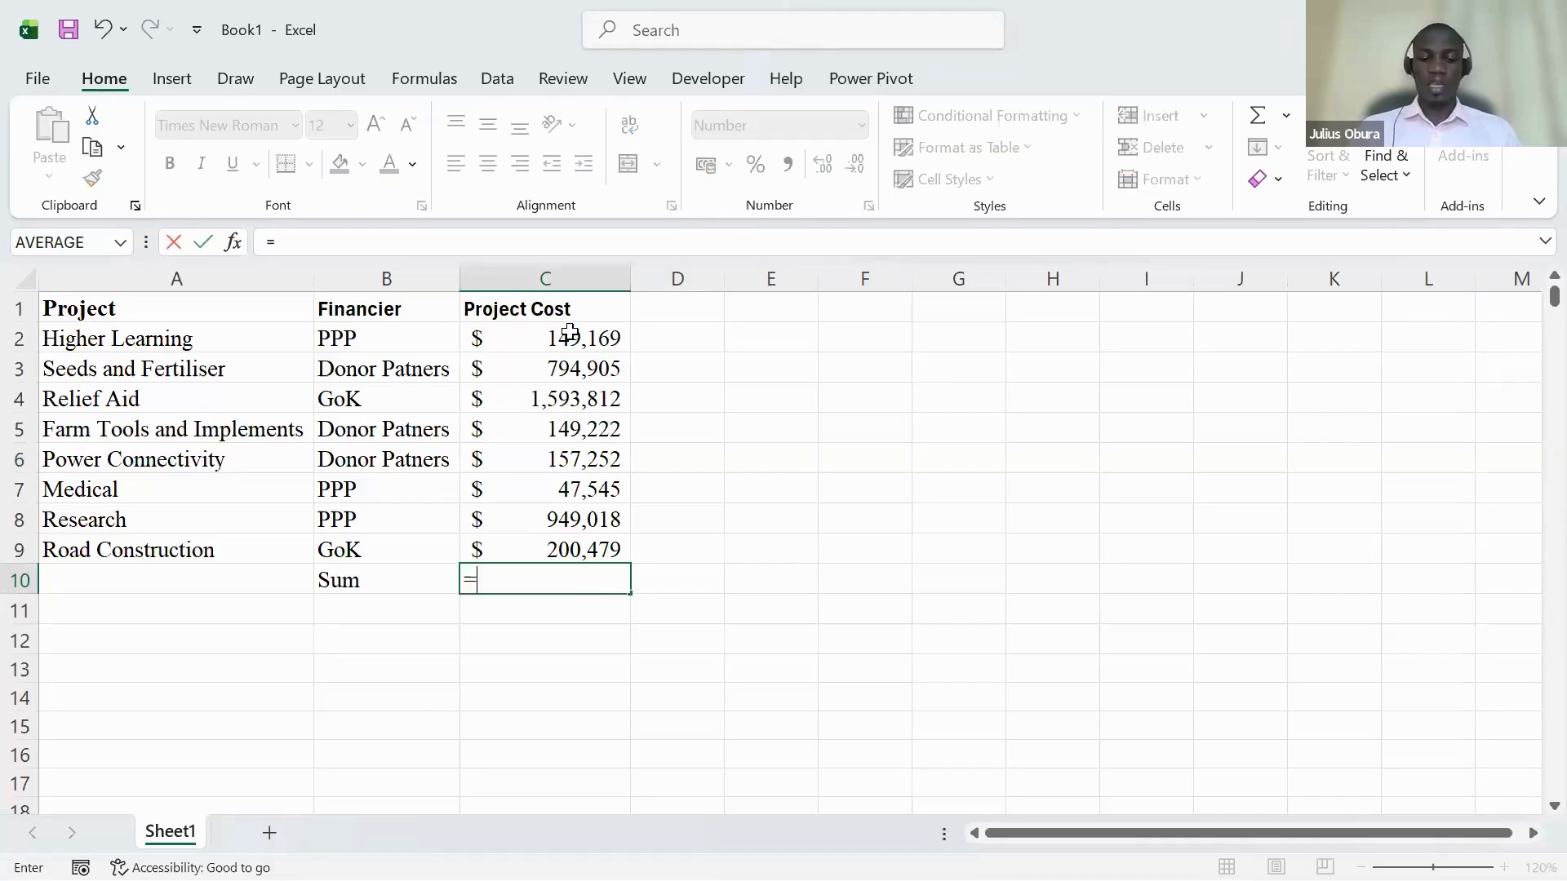
left_click(570, 334)
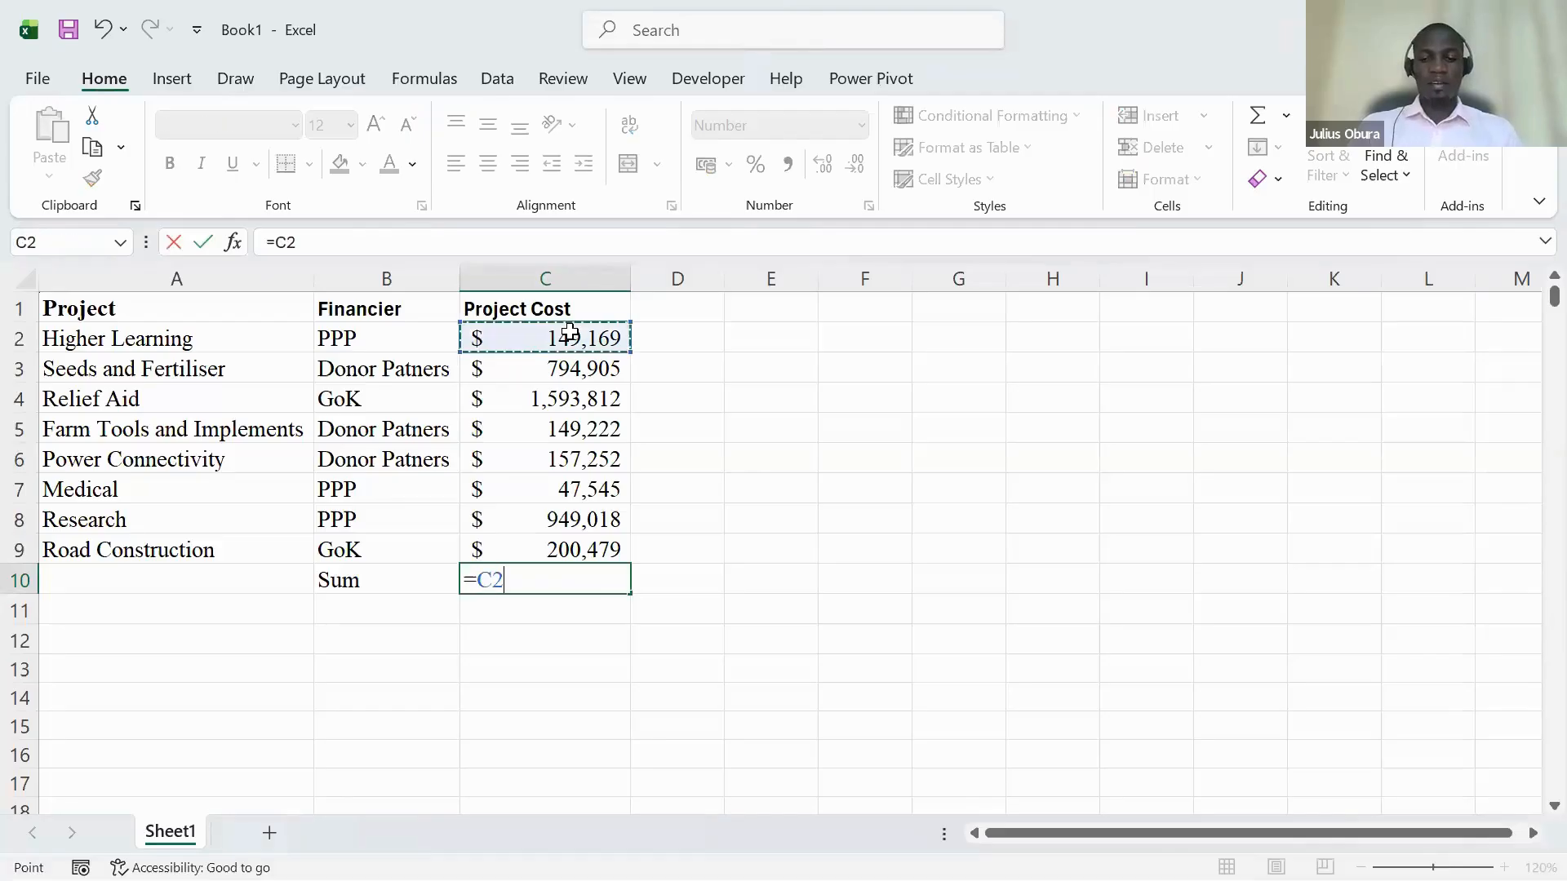
type("+")
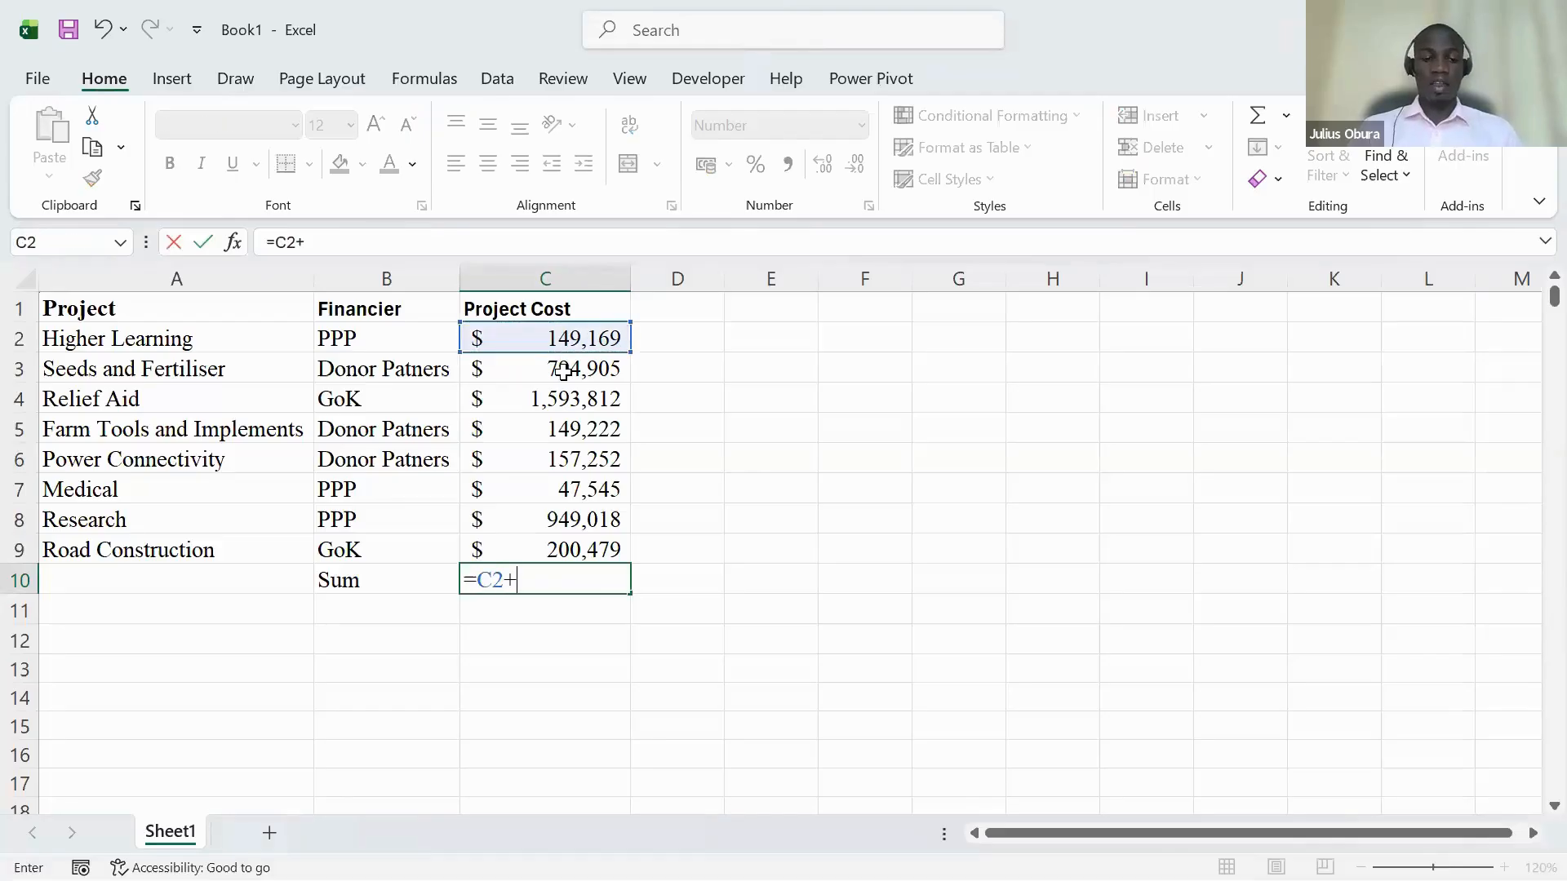
left_click(563, 372)
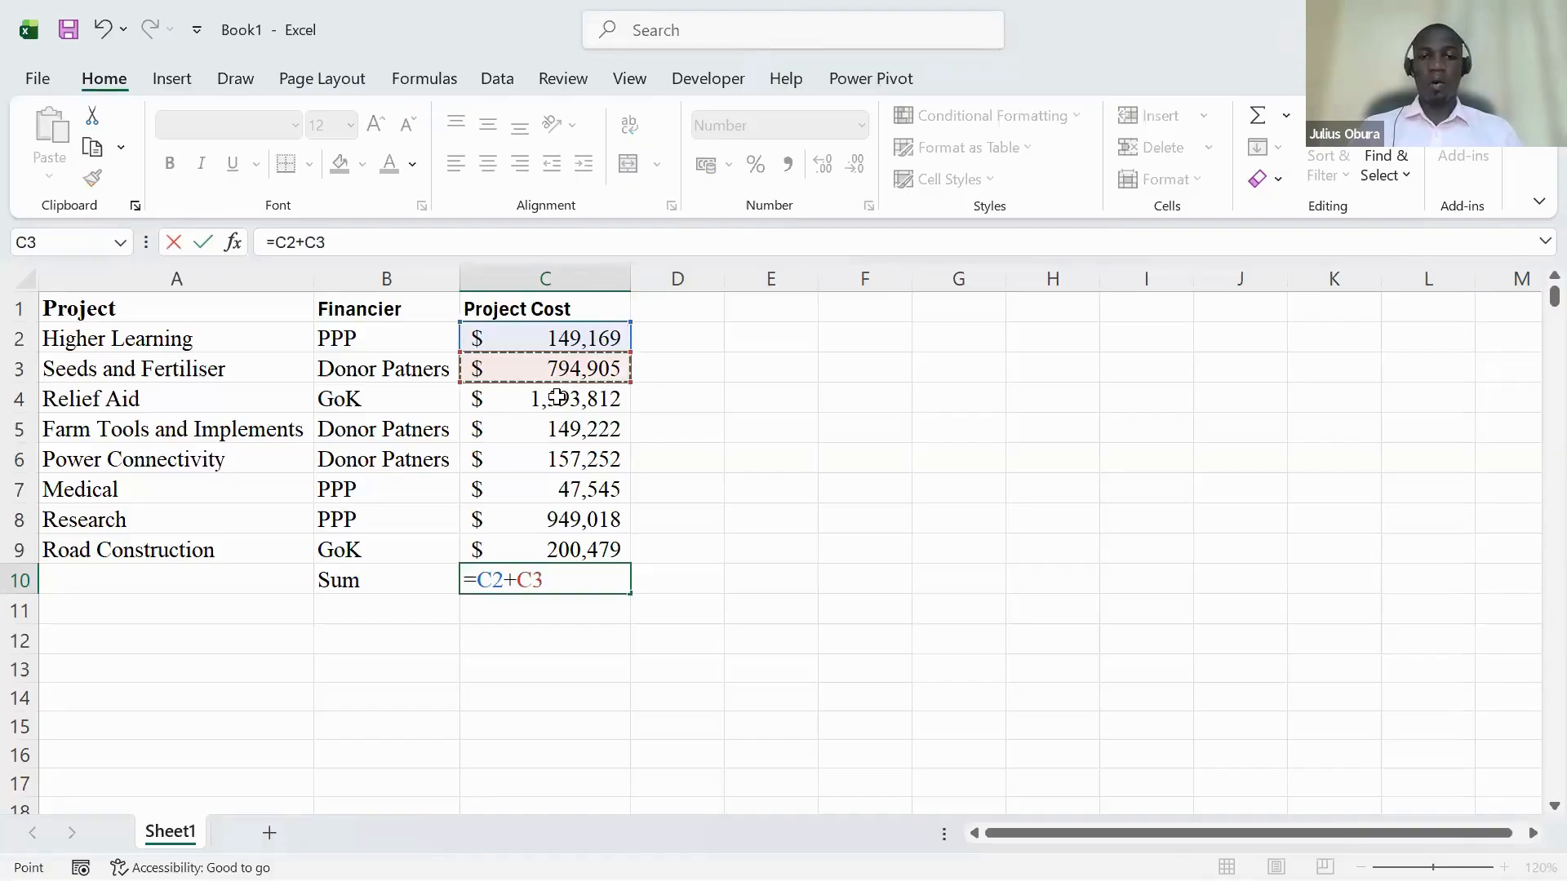
type("+")
left_click(557, 399)
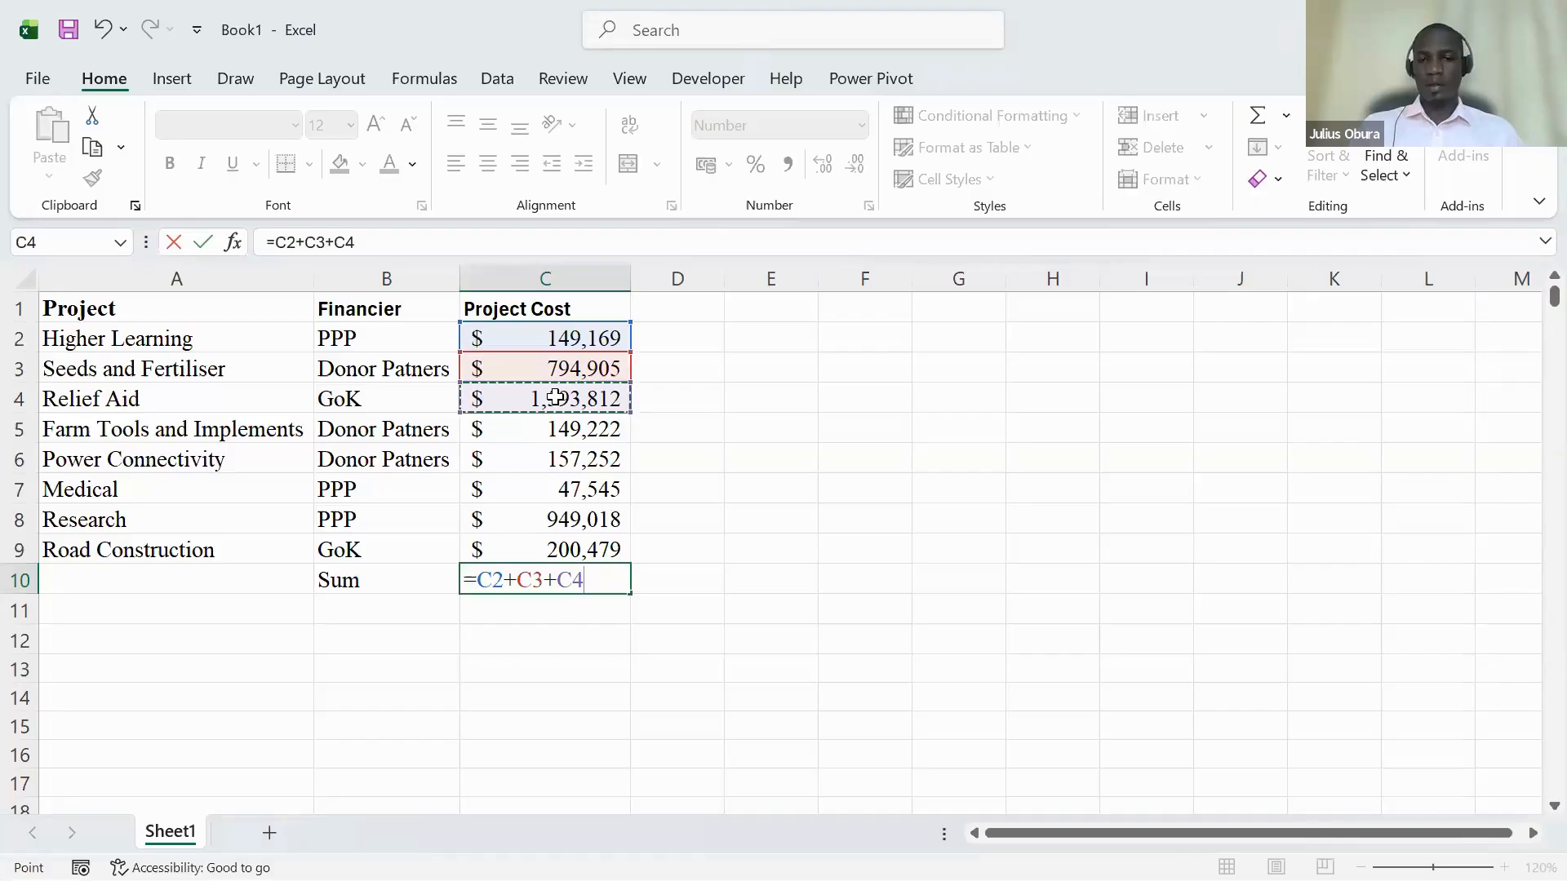
Replace the individual cell additions in C10 with the start of a SUM function.
key("BackSpace")
key("BackSpace")
key("BackSpace")
key("BackSpace")
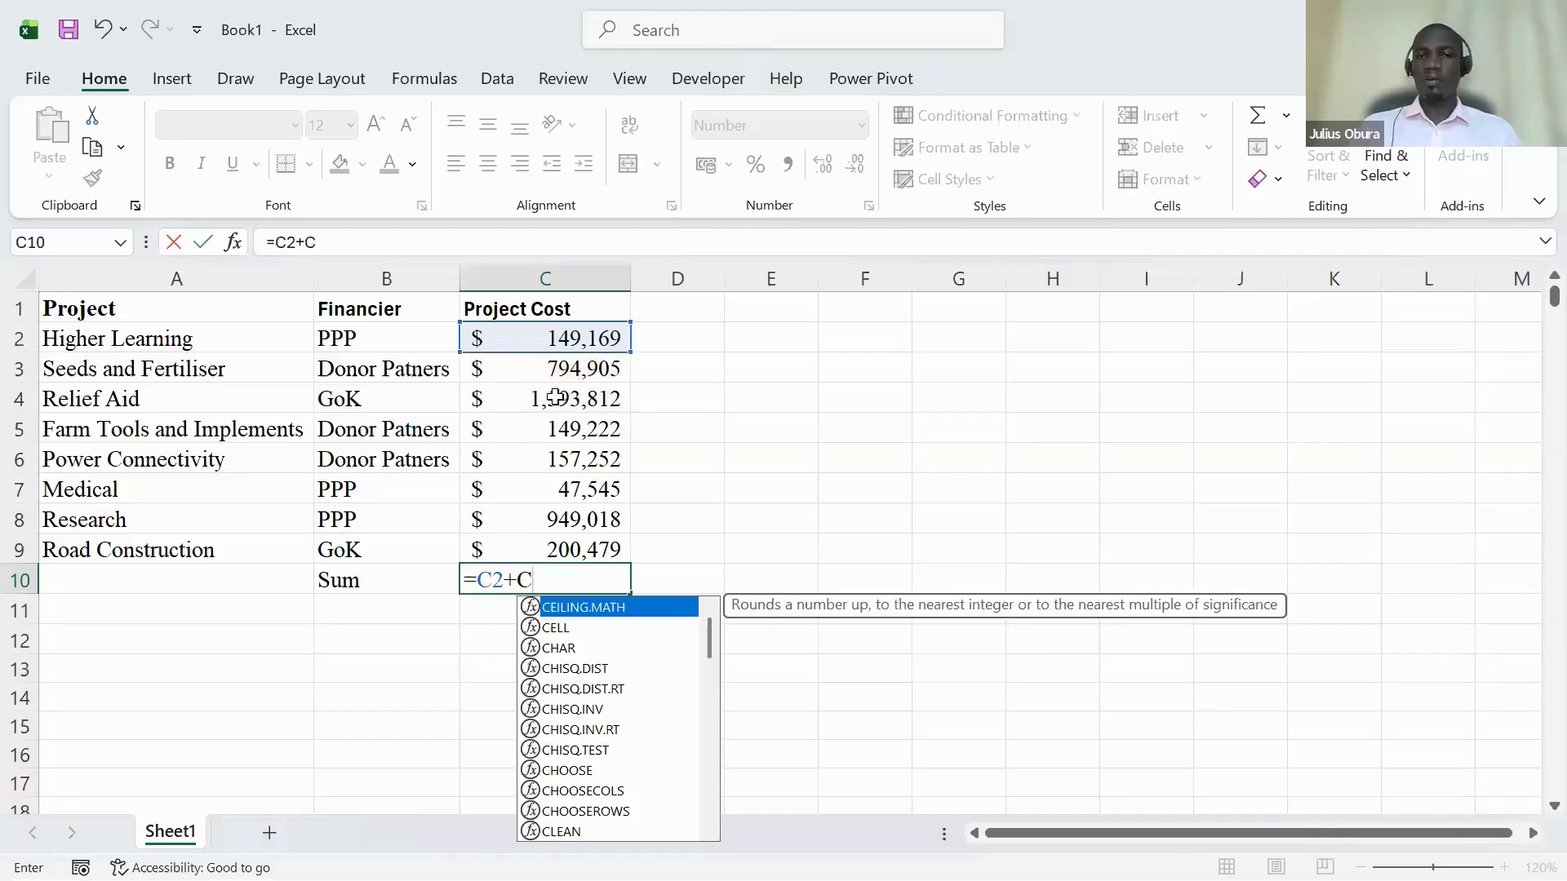
key("BackSpace")
key("BackSpace")
key("BackSpace")
key("BackSpace")
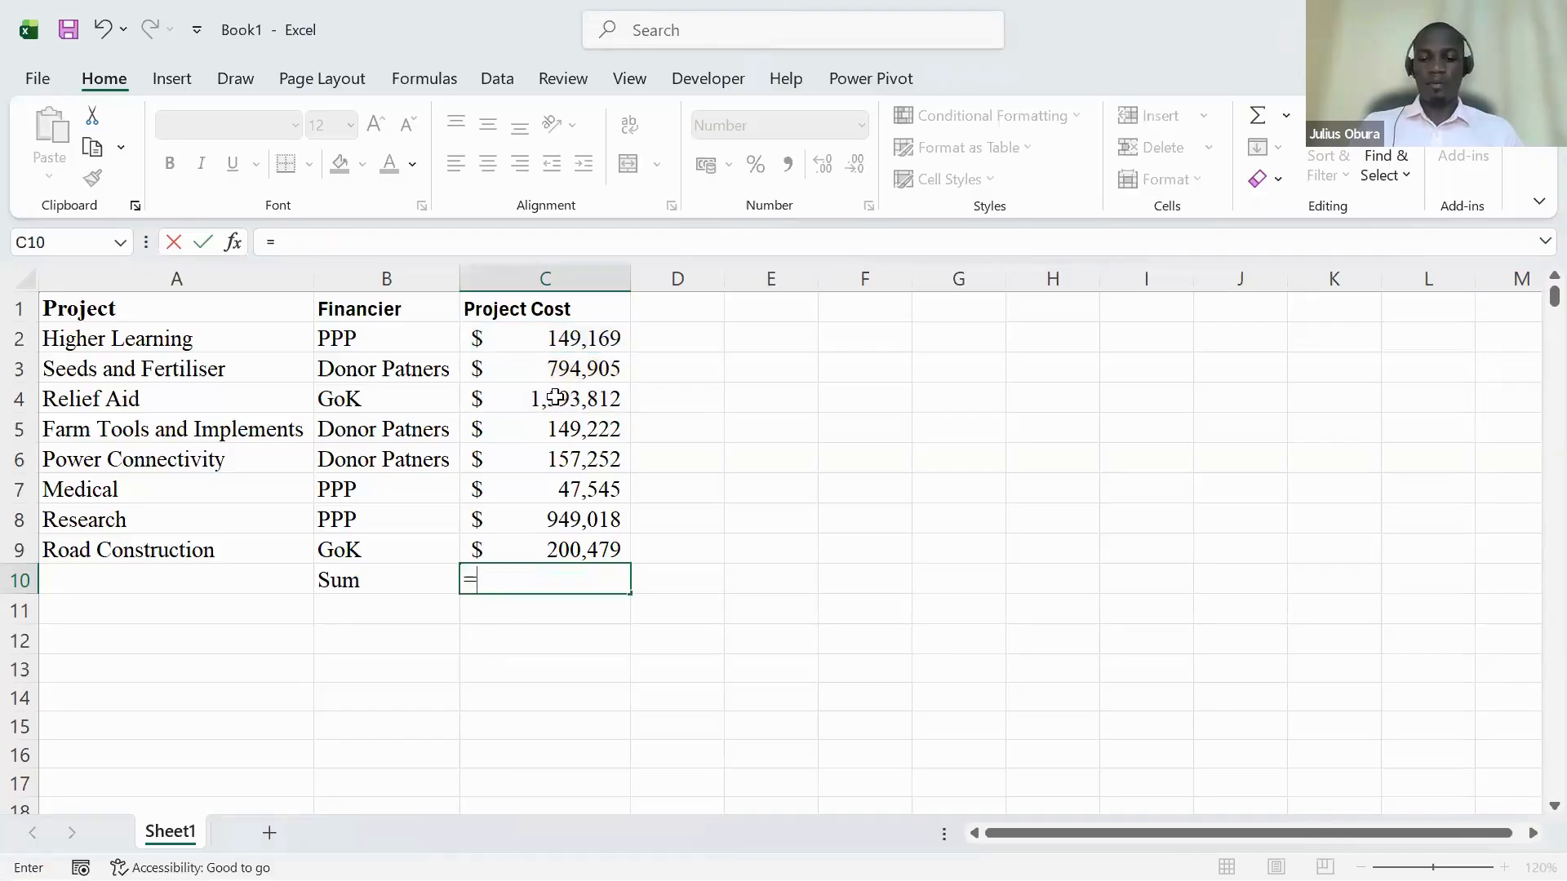
type("su")
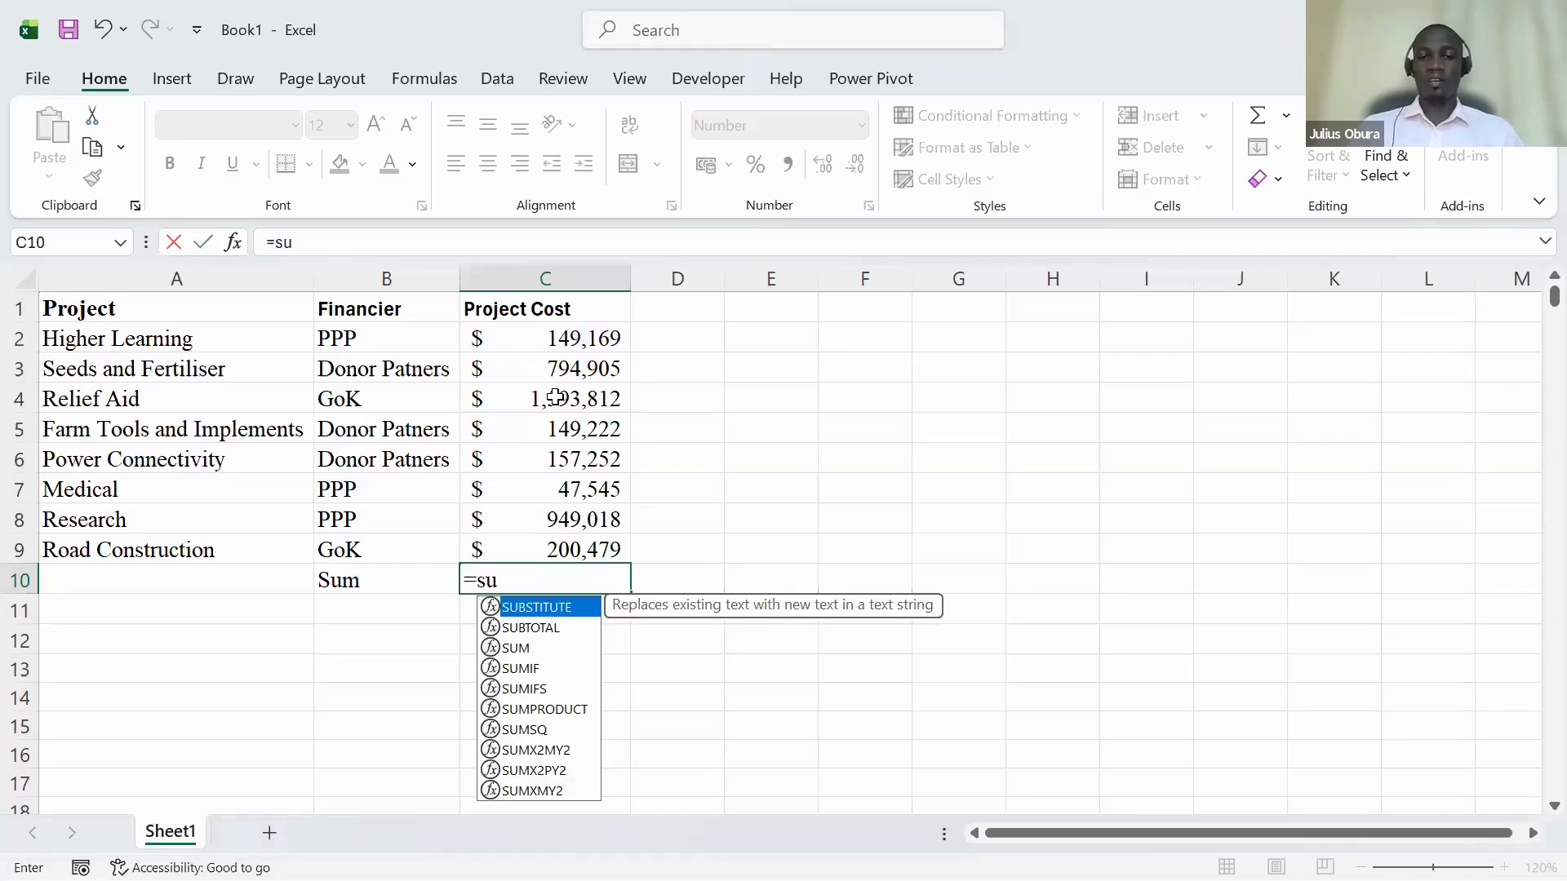
type("m")
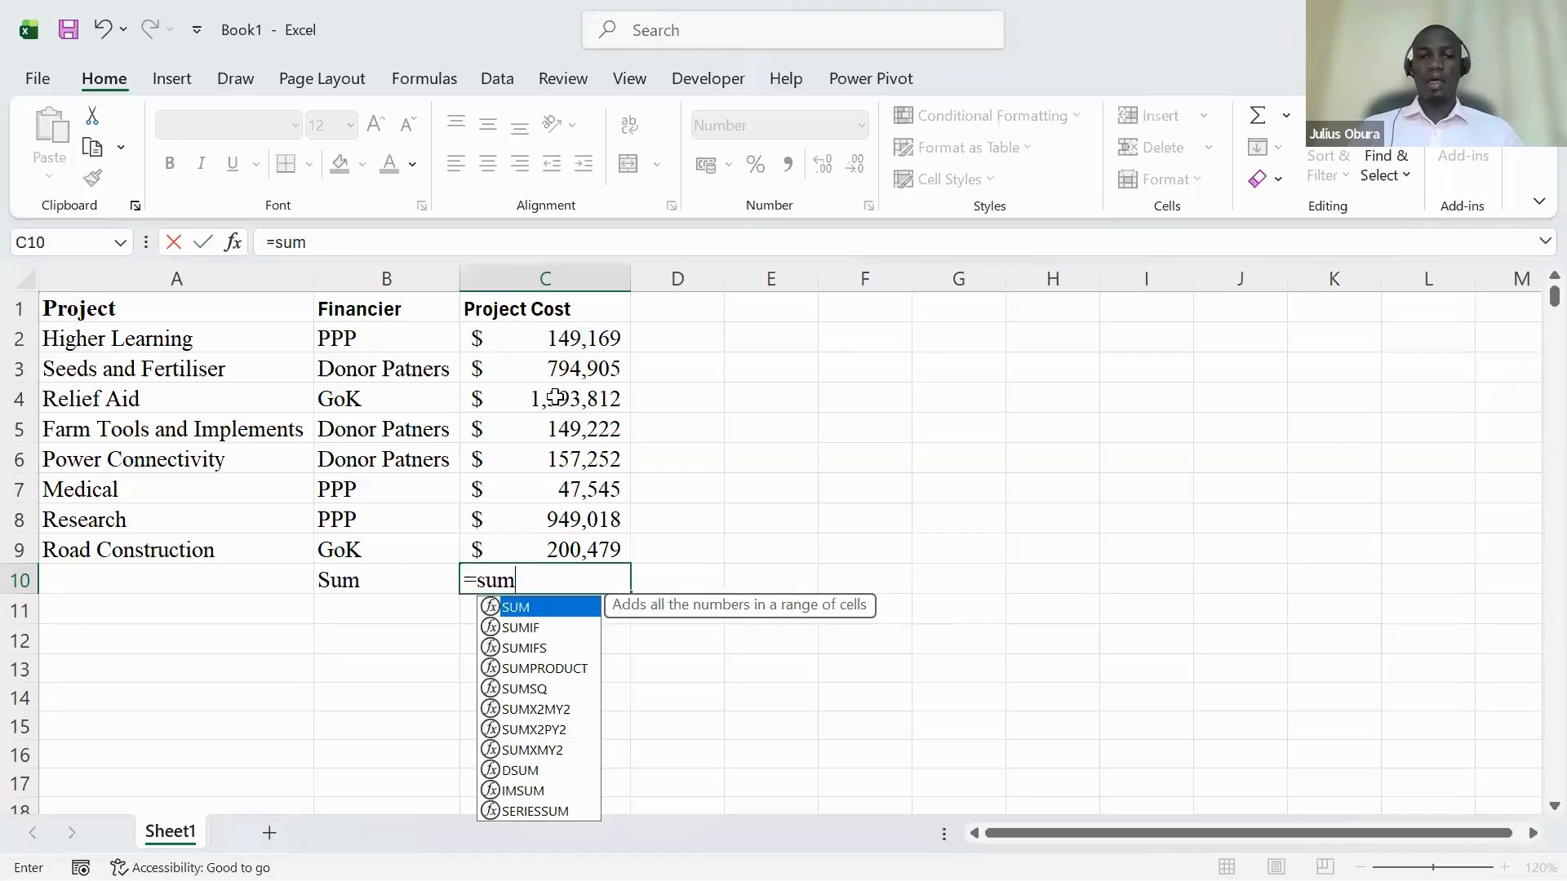
key("Tab")
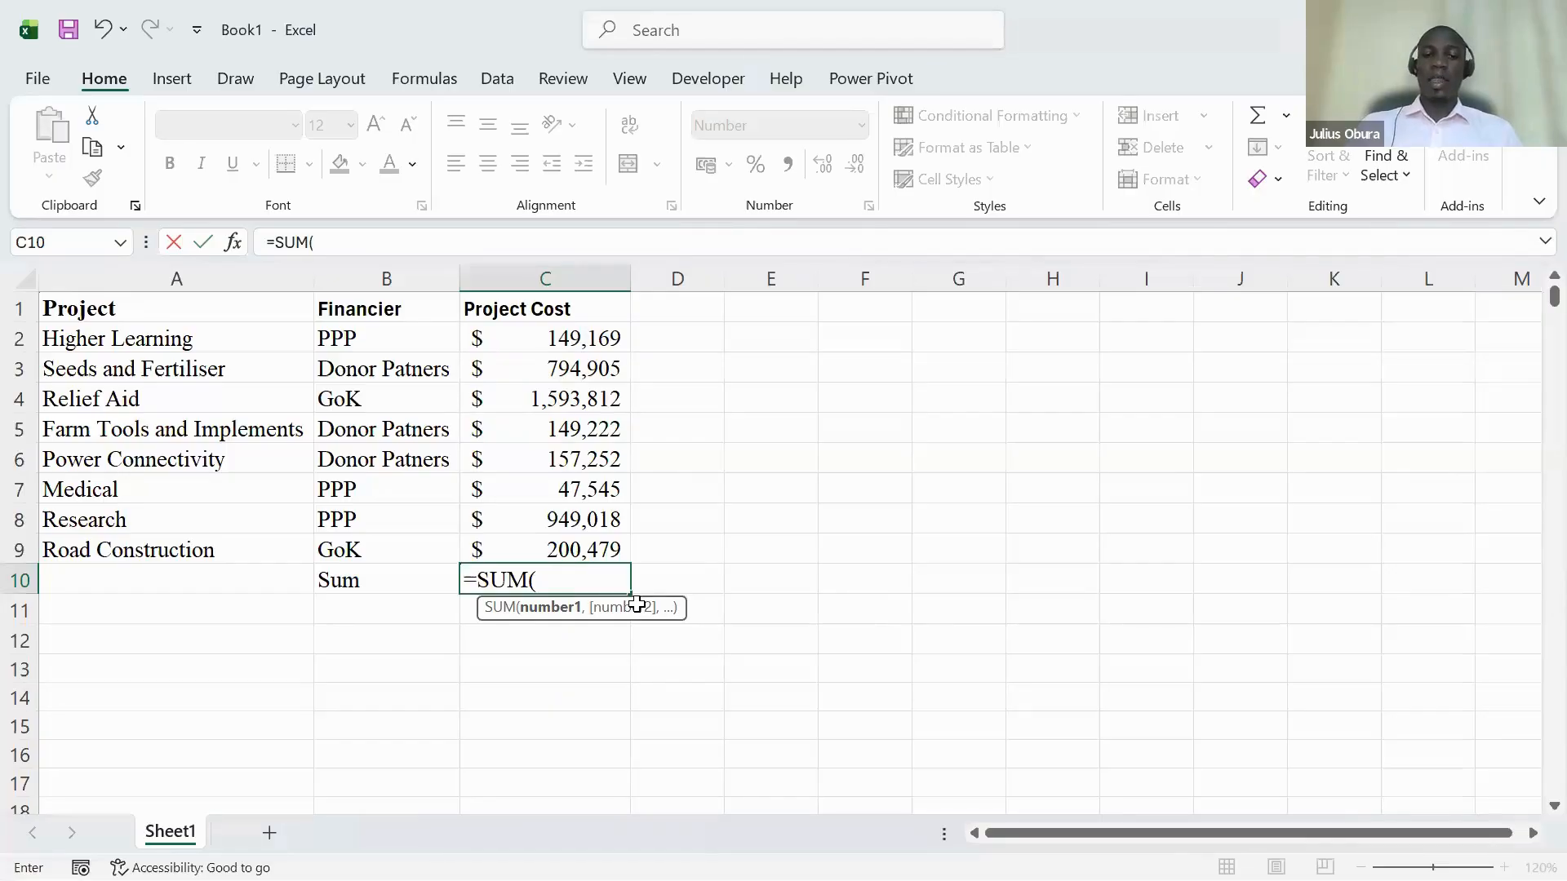
Clear the unfinished SUM formula from cell C10.
key("BackSpace")
key("BackSpace")
key("BackSpace")
key("BackSpace")
key("BackSpace")
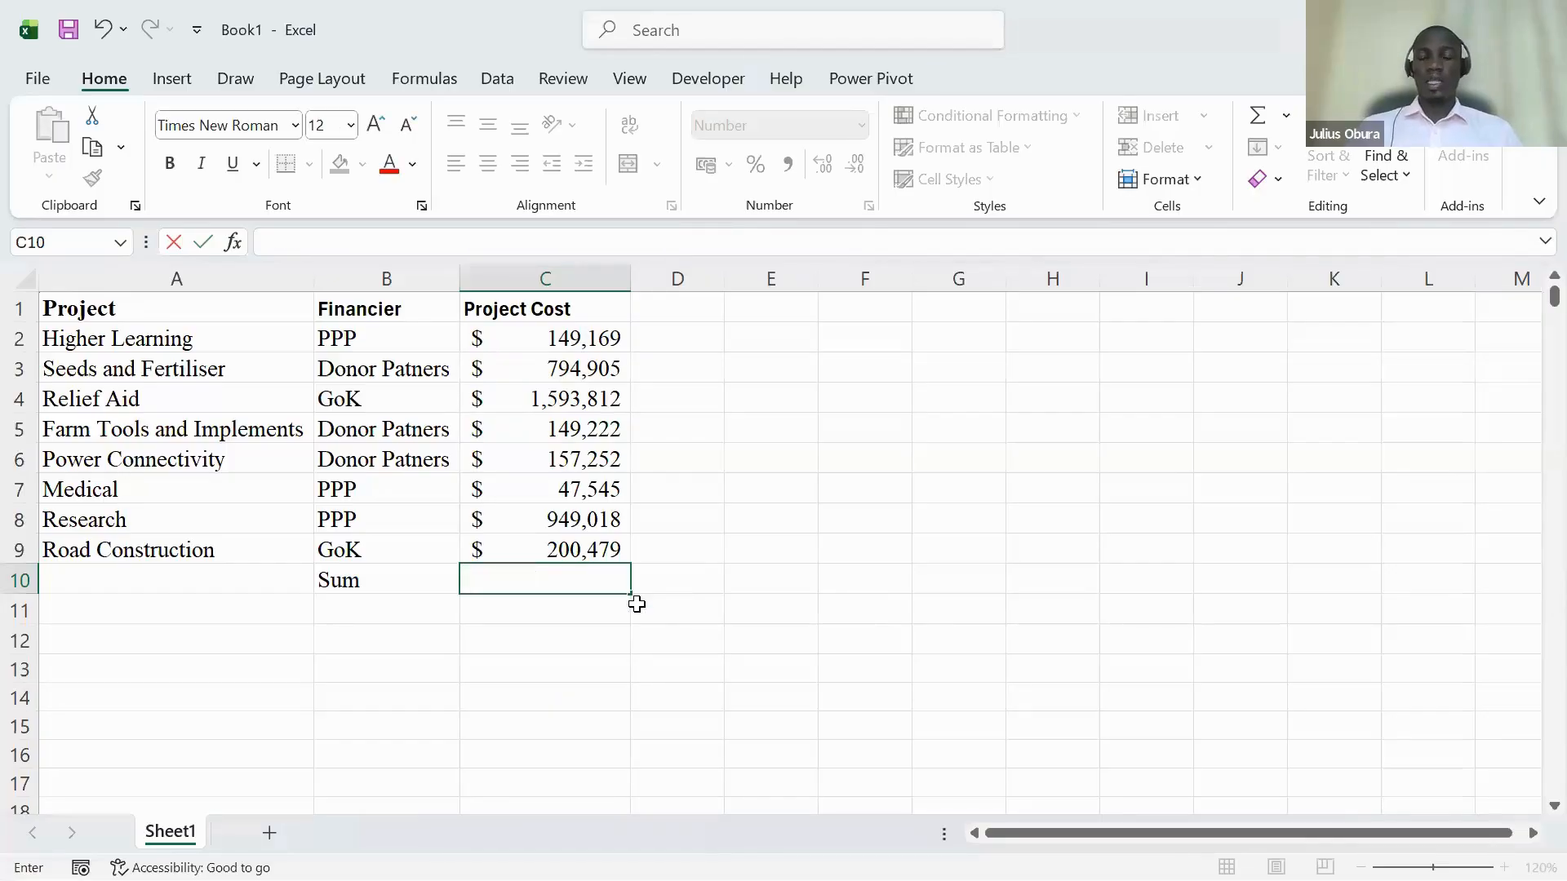
left_click(701, 571)
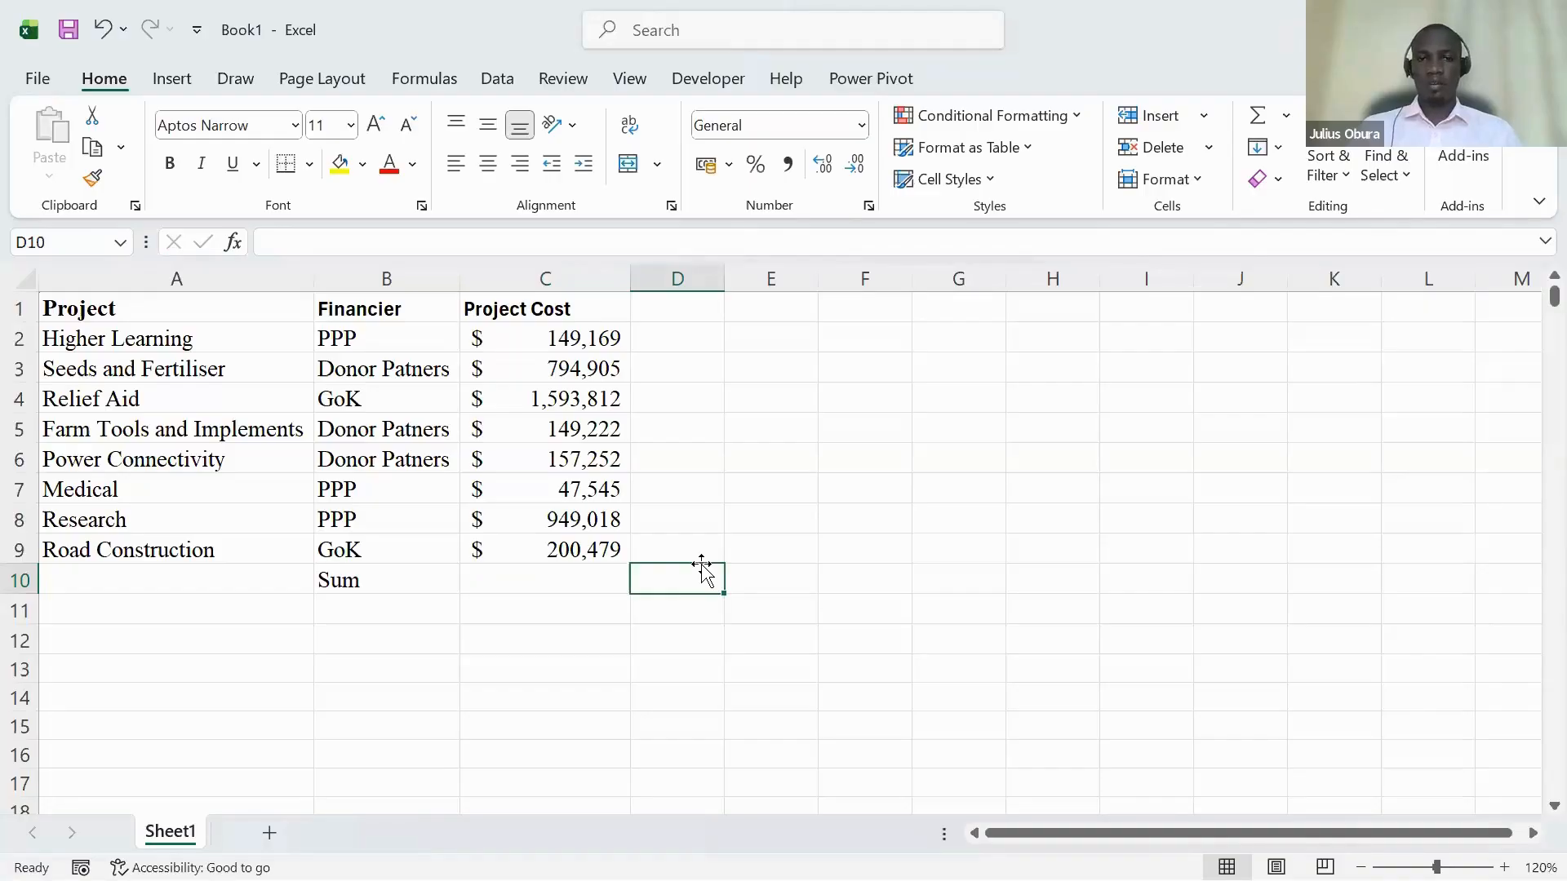
Search the Insert Function dialog for "Add values" from cell D10.
left_click(230, 243)
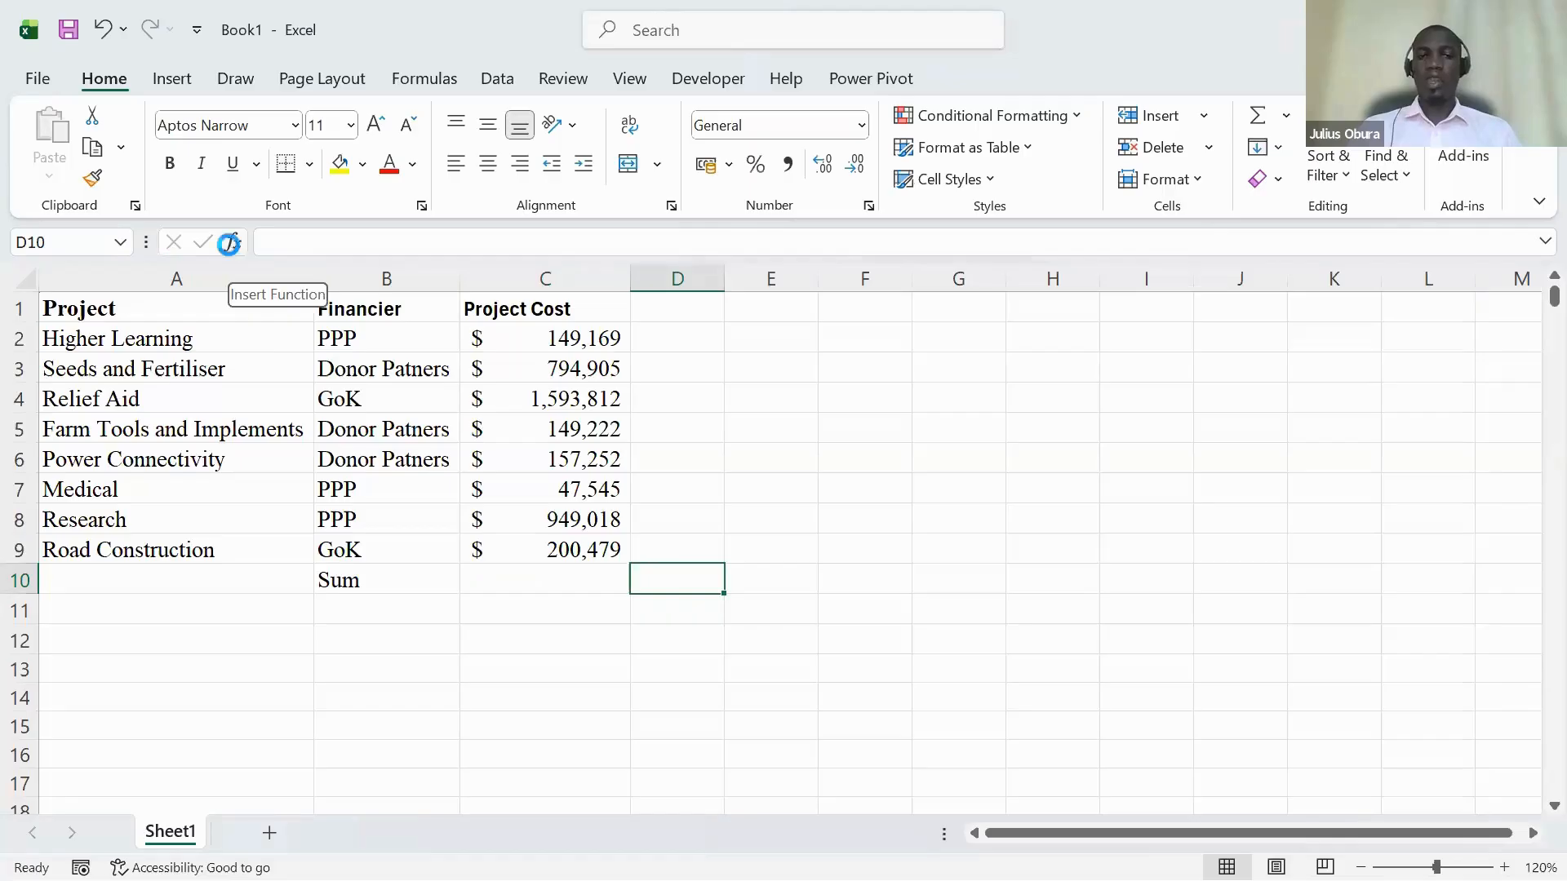
left_click(233, 245)
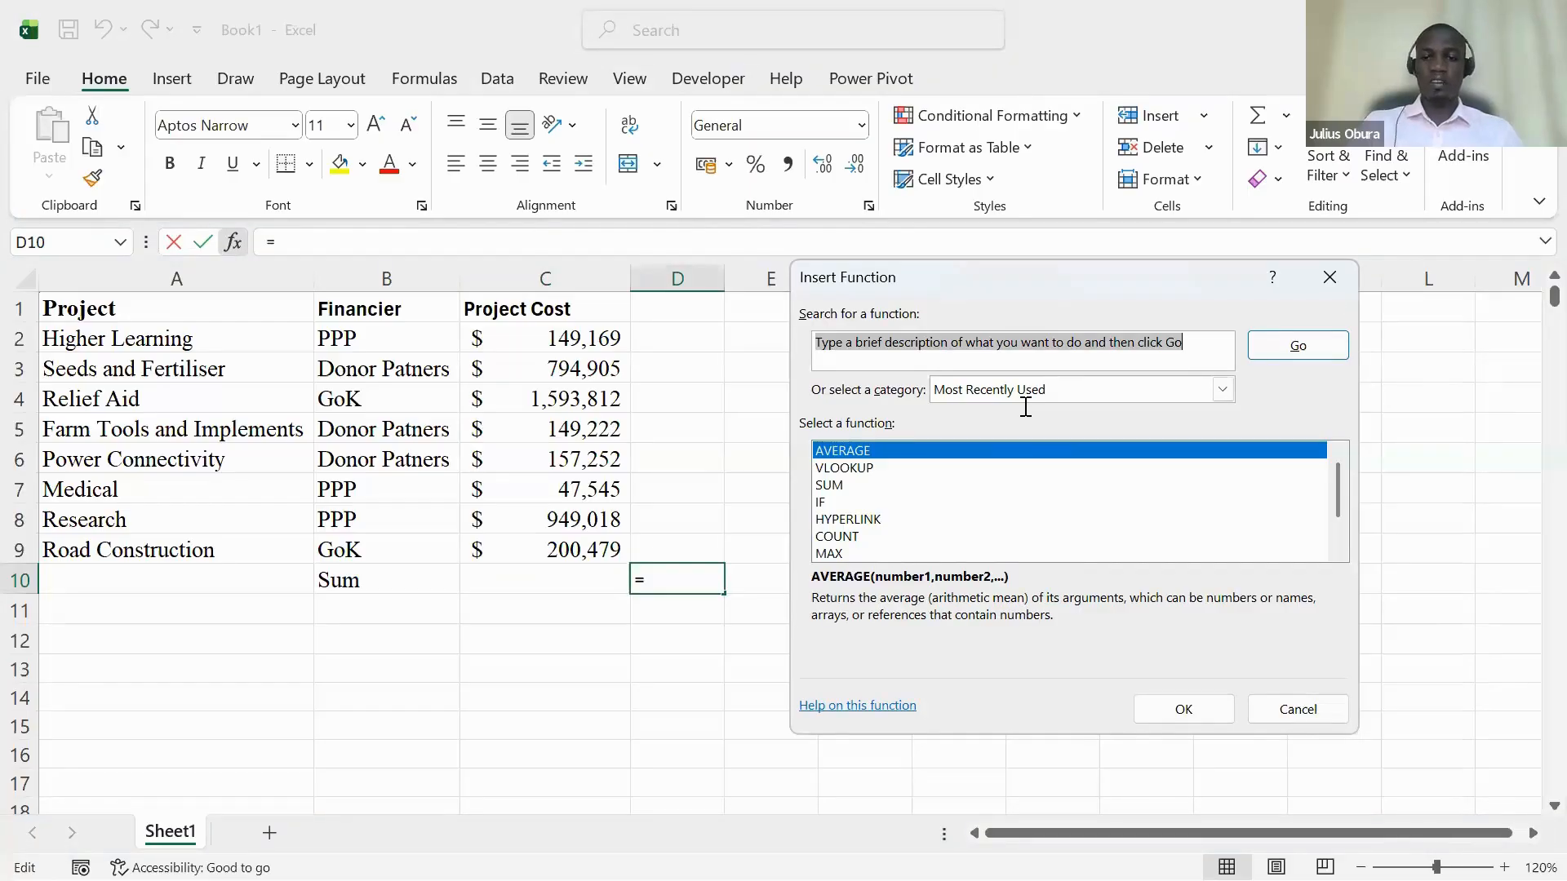
type("Add ")
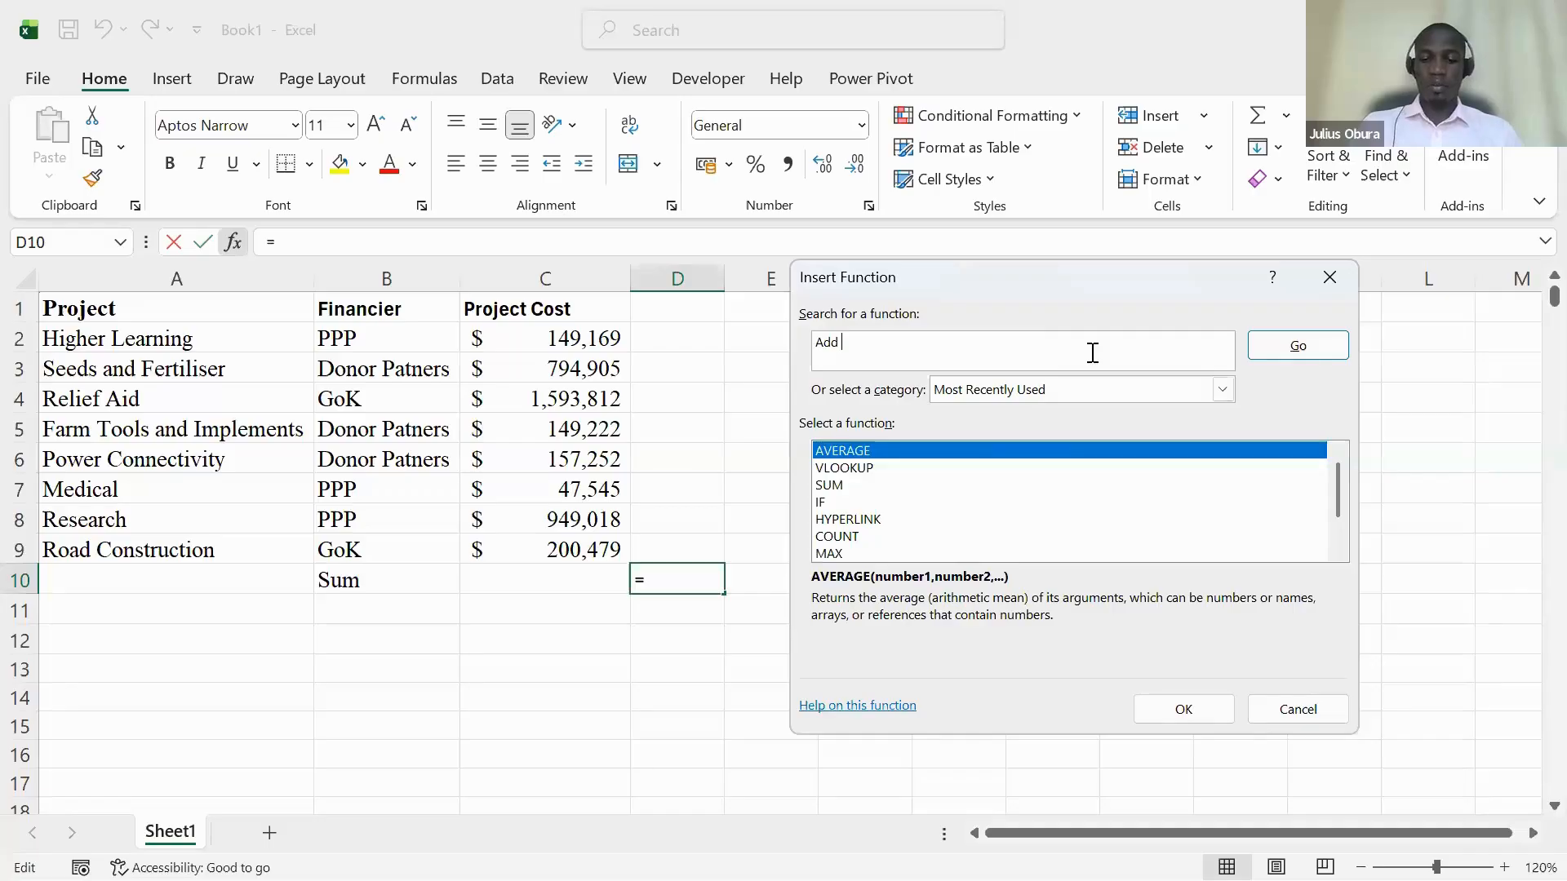
type("values")
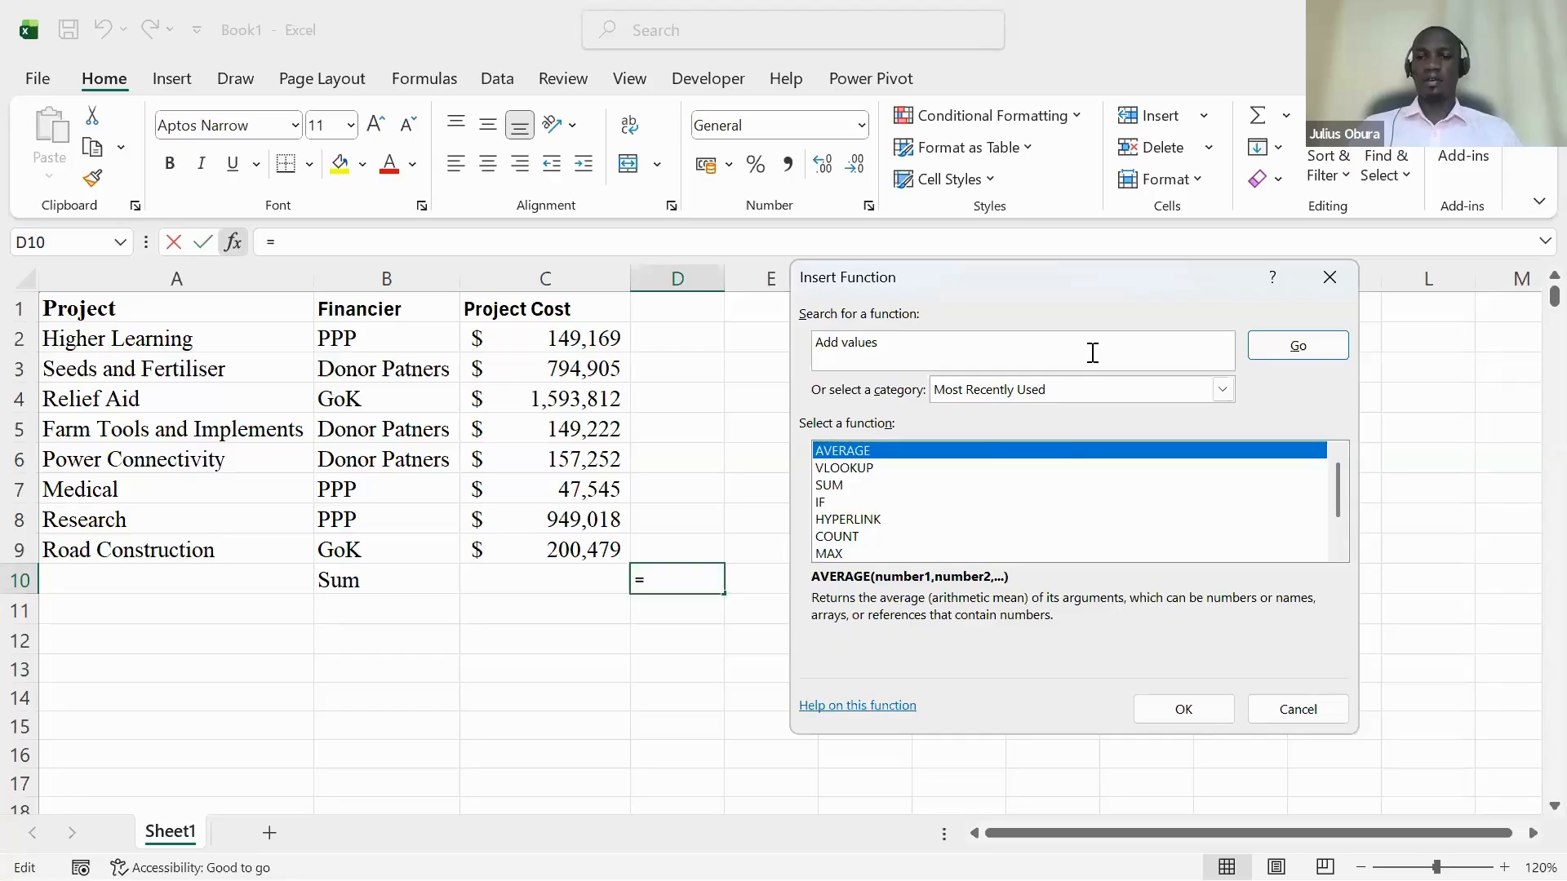
key("Return")
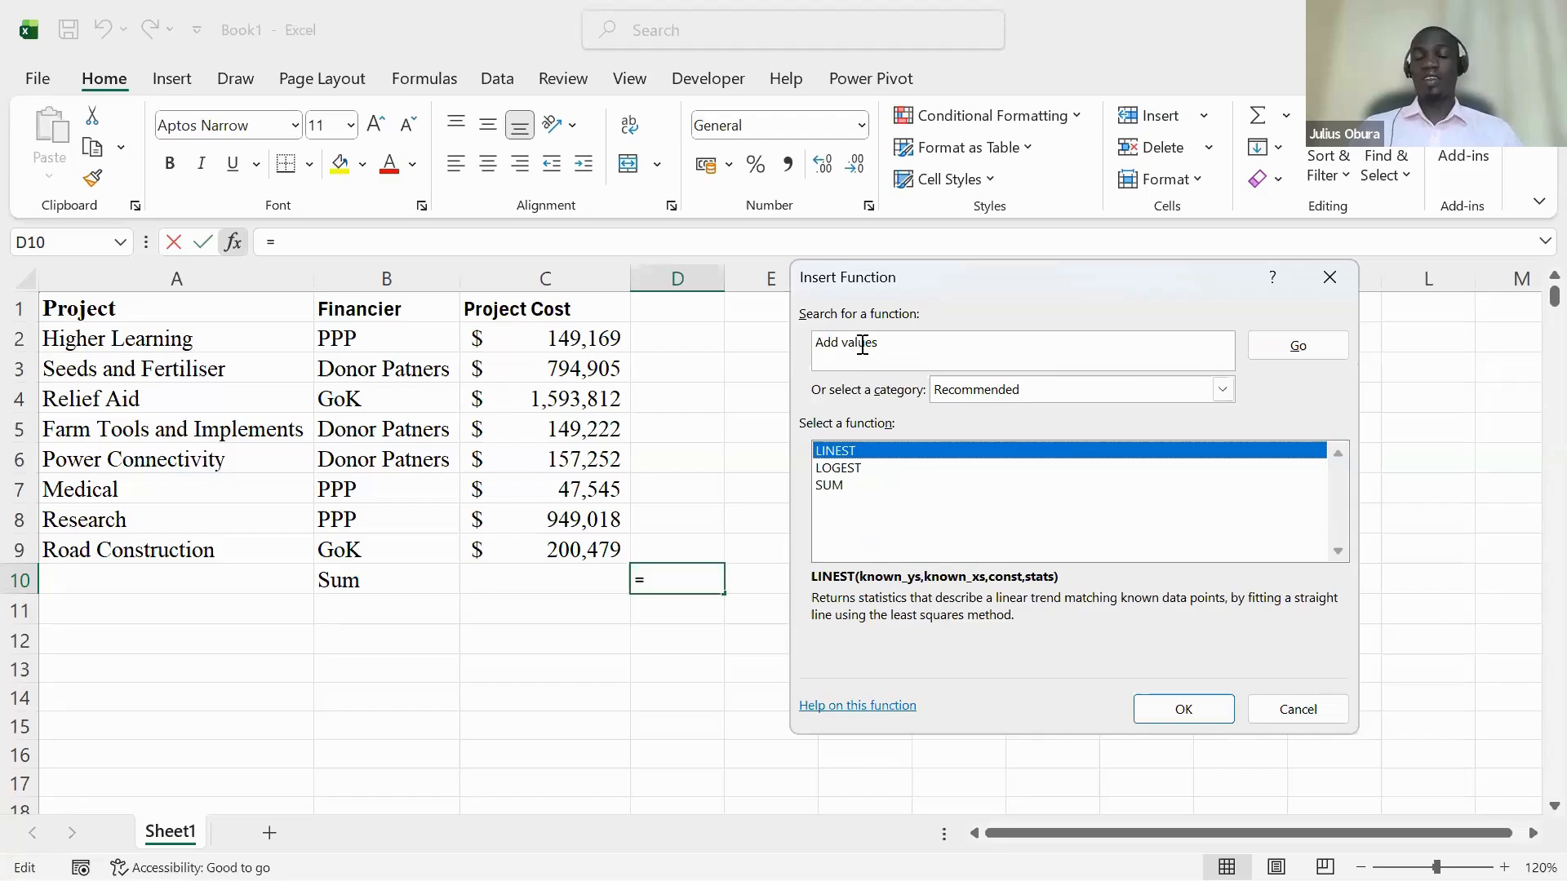
Read the descriptions of the LOGEST and SUM functions, and close the dialog without inserting a function.
left_click(851, 472)
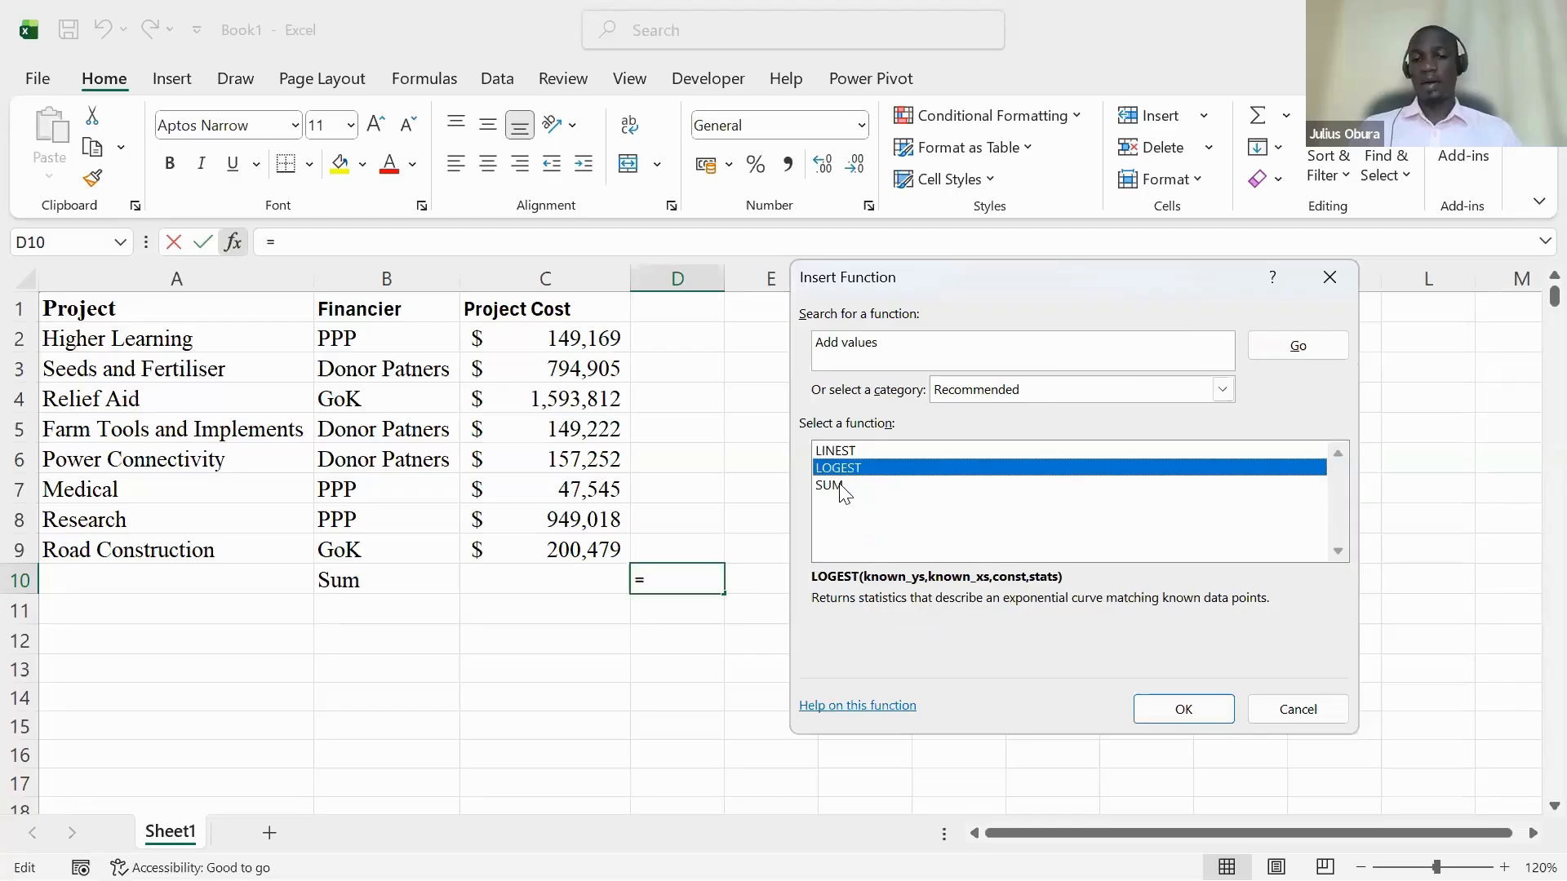
left_click(843, 490)
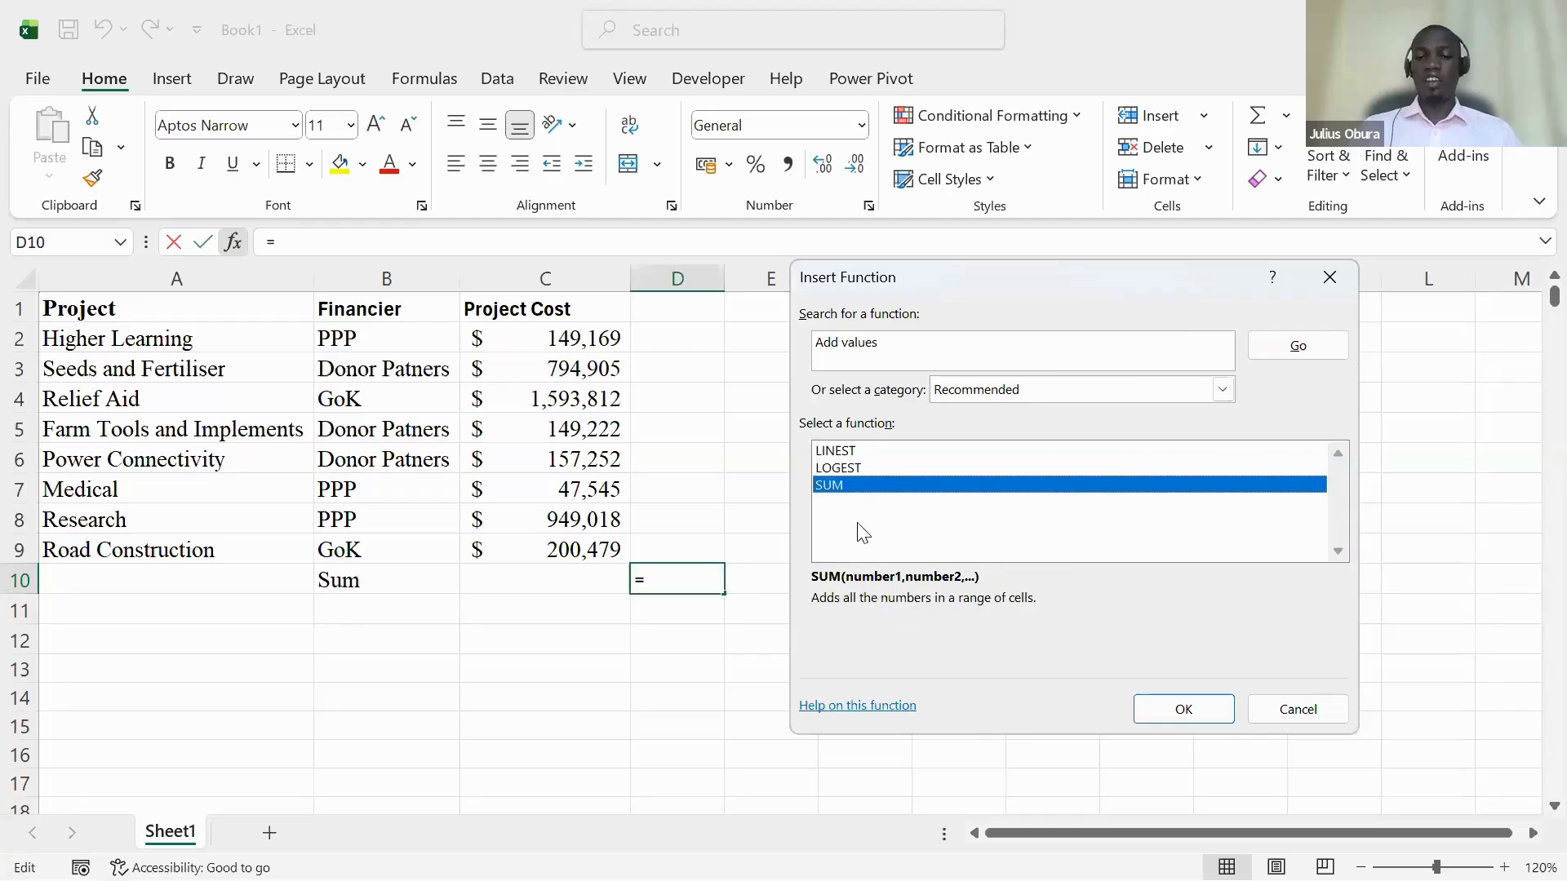
key("Up")
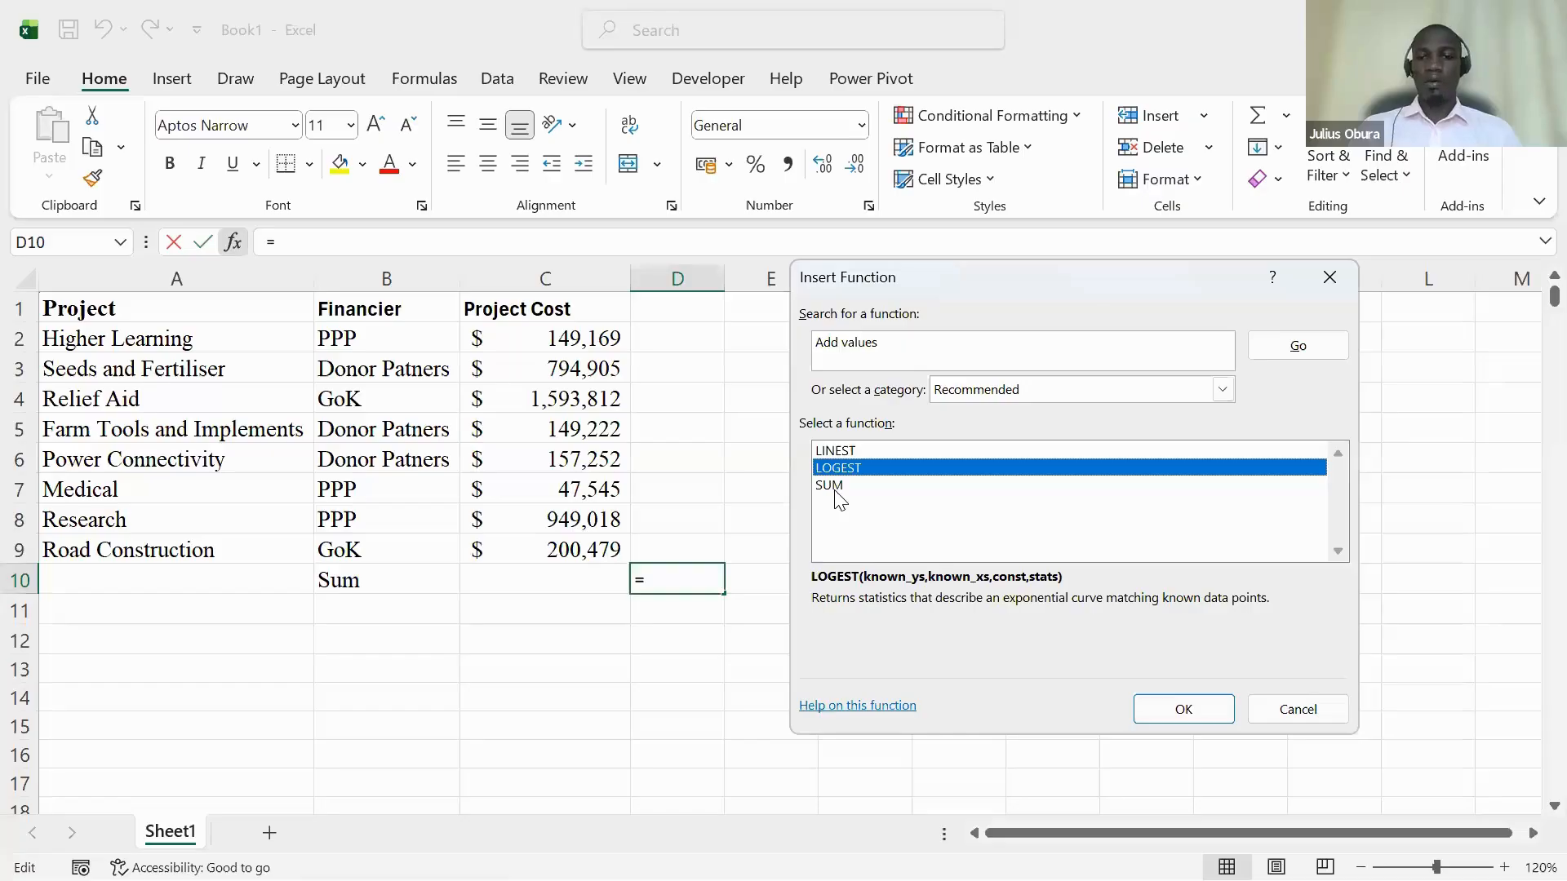
key("Down")
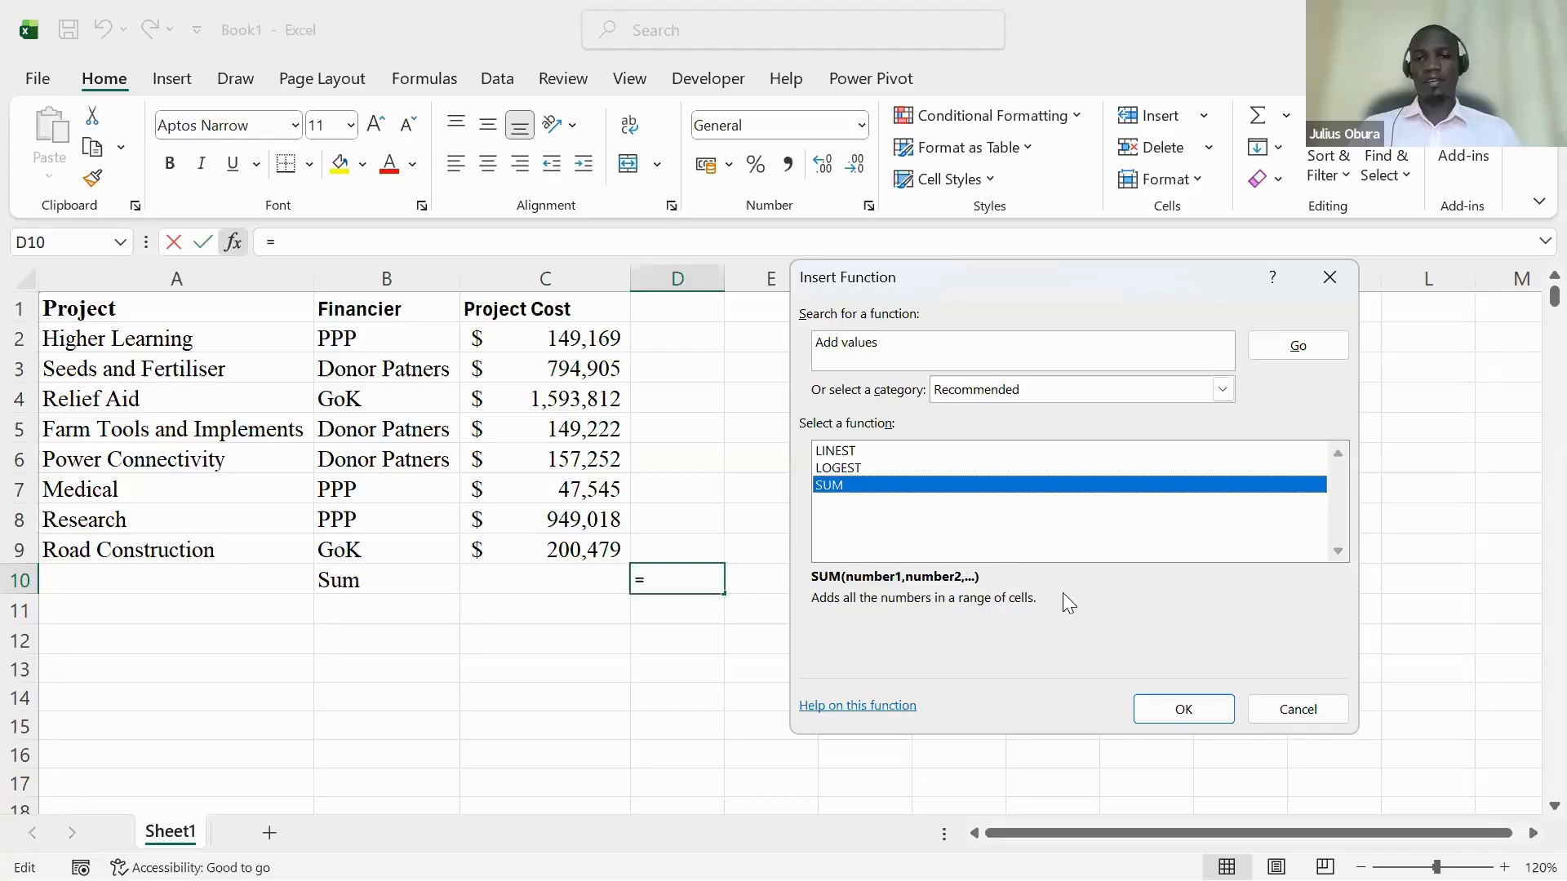
left_click(1328, 277)
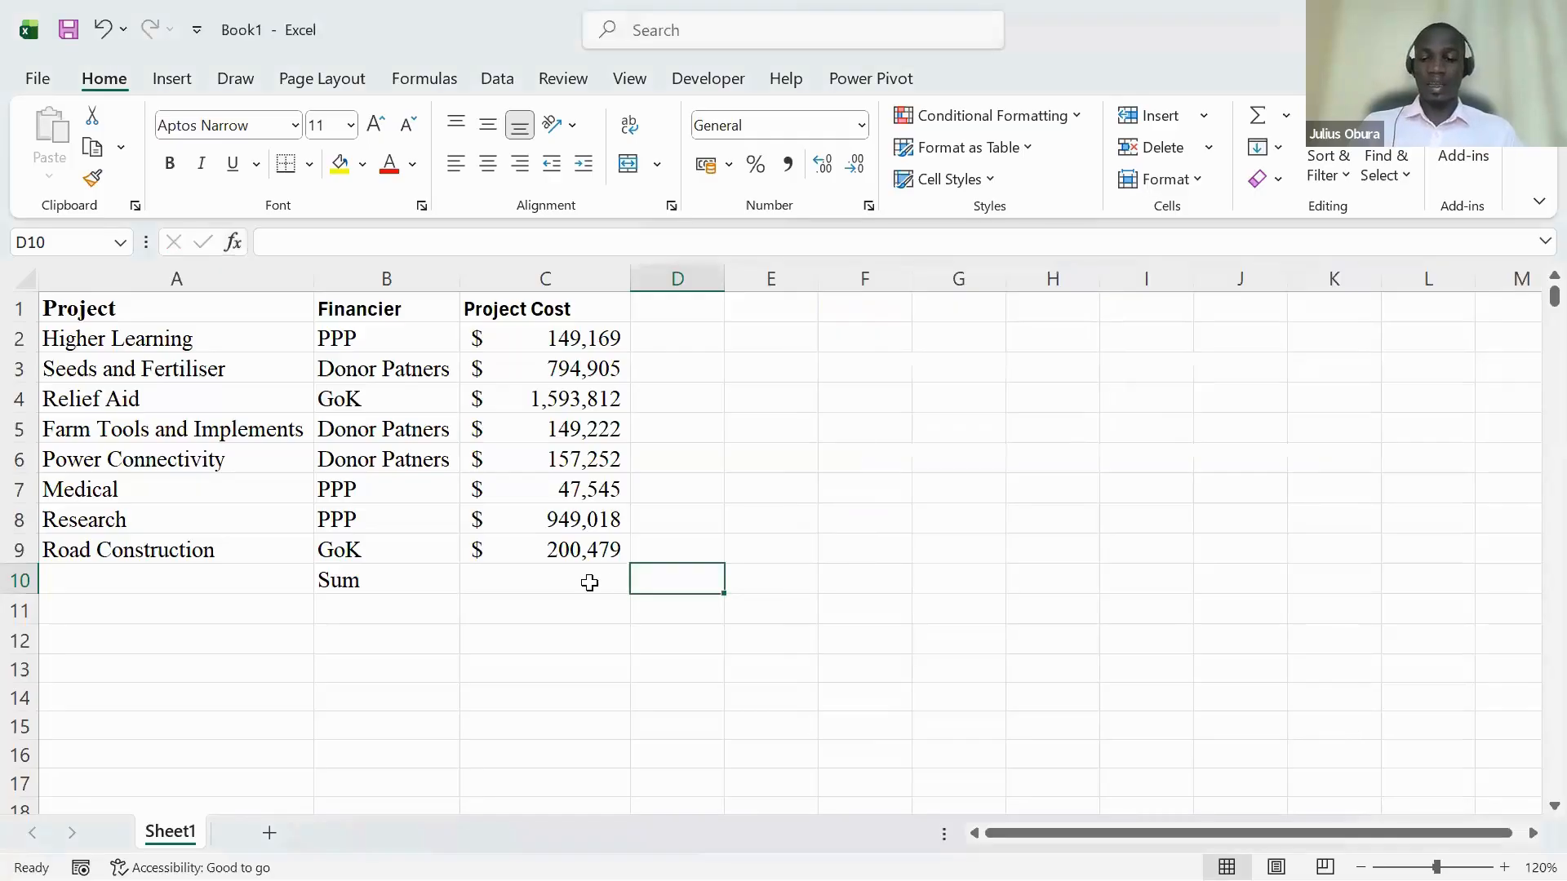
Total the project costs in cell C10 with a SUM function over C2:C9.
left_click(591, 584)
type("=su")
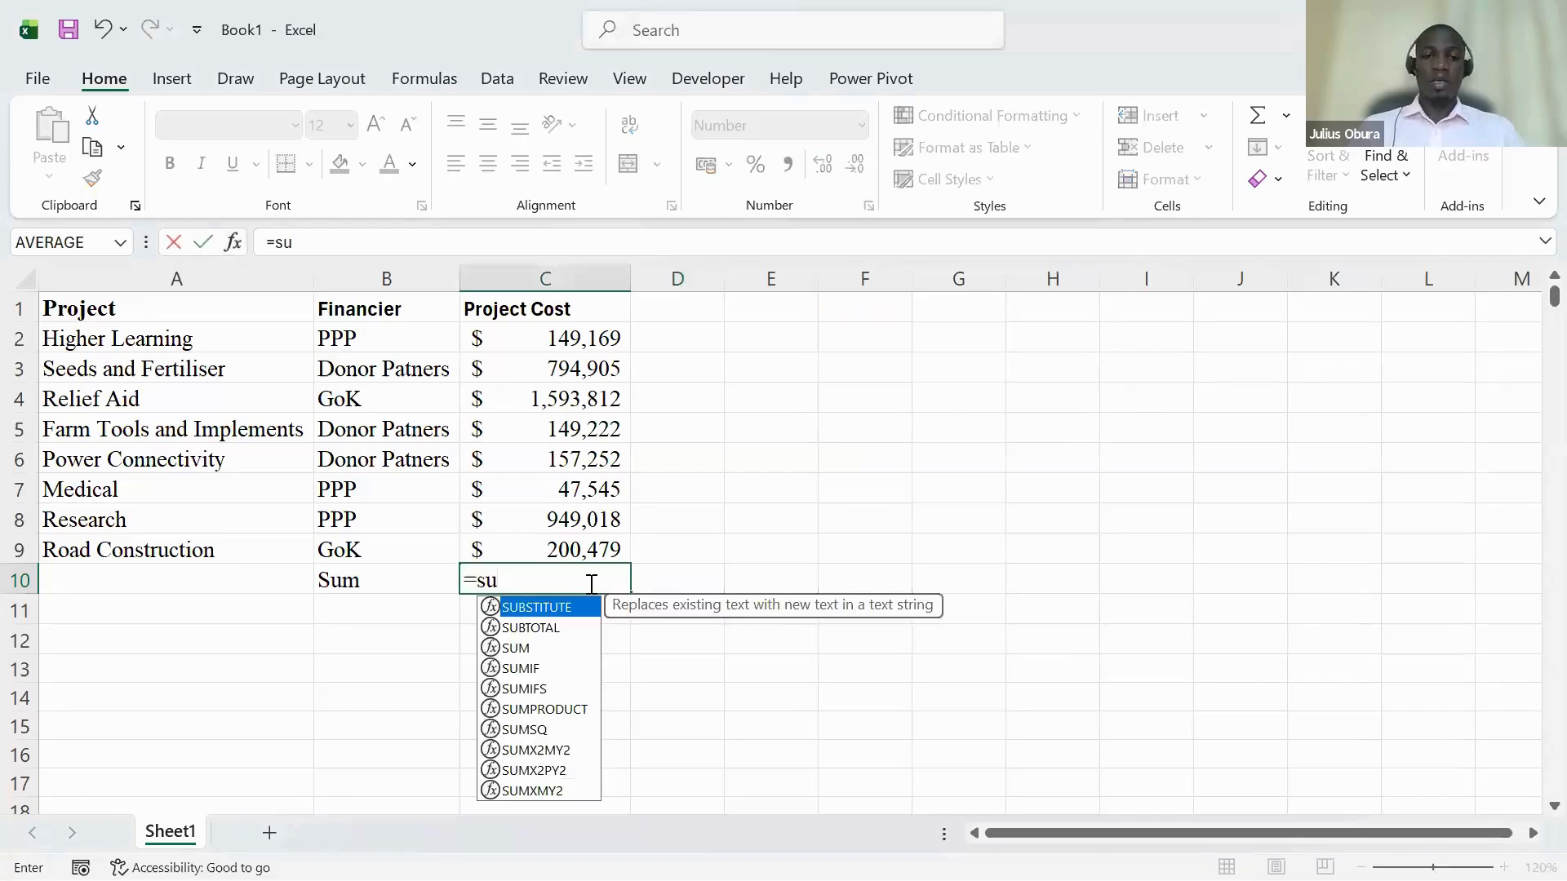
double_click(523, 648)
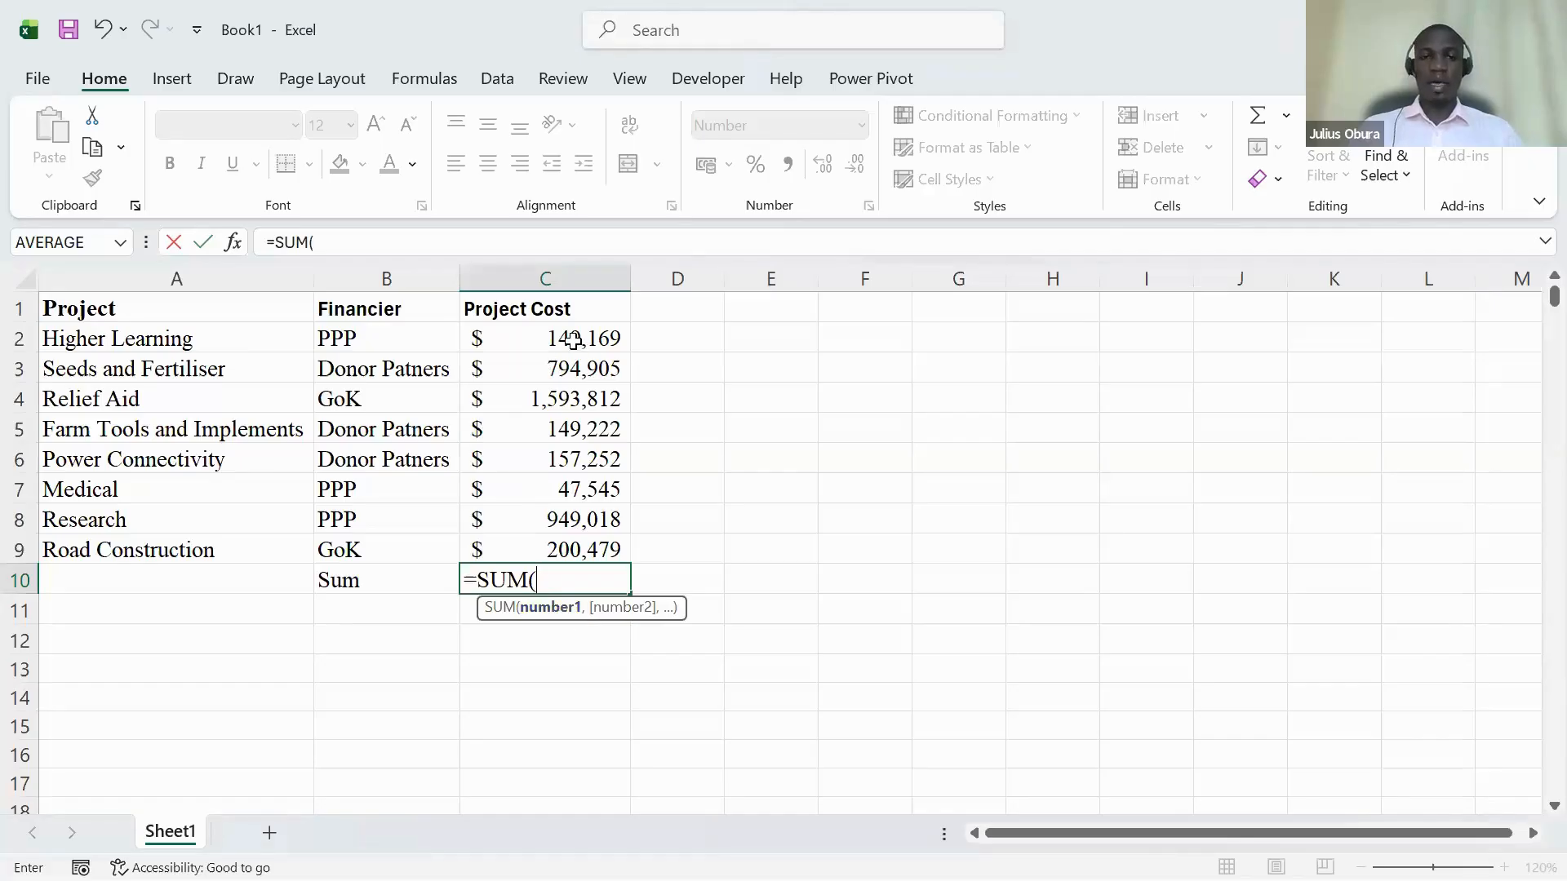
left_click_drag(573, 341, 574, 542)
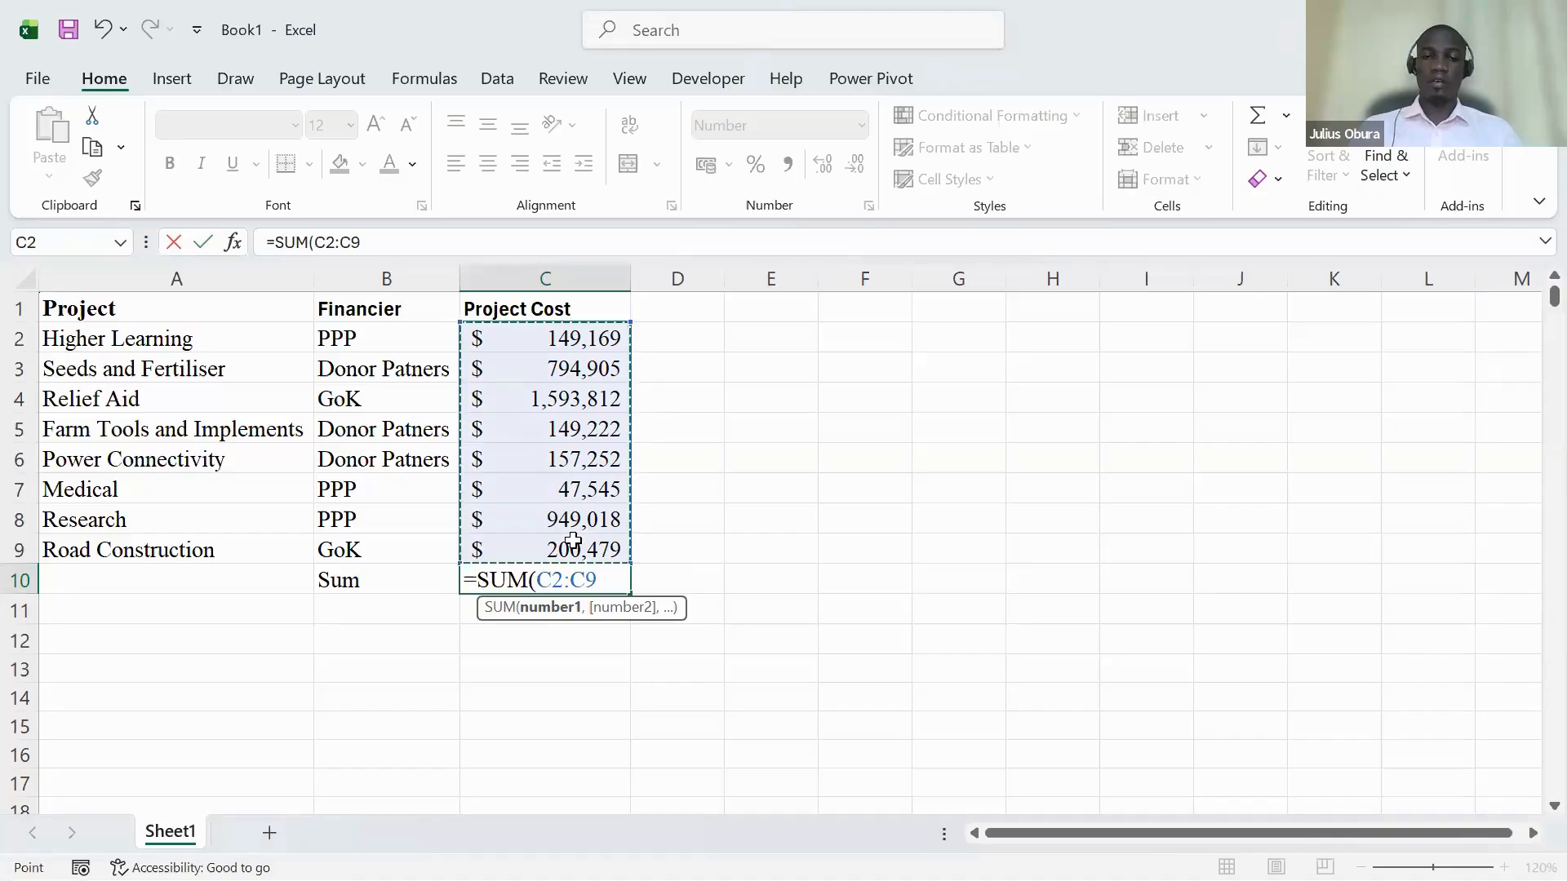
key("Return")
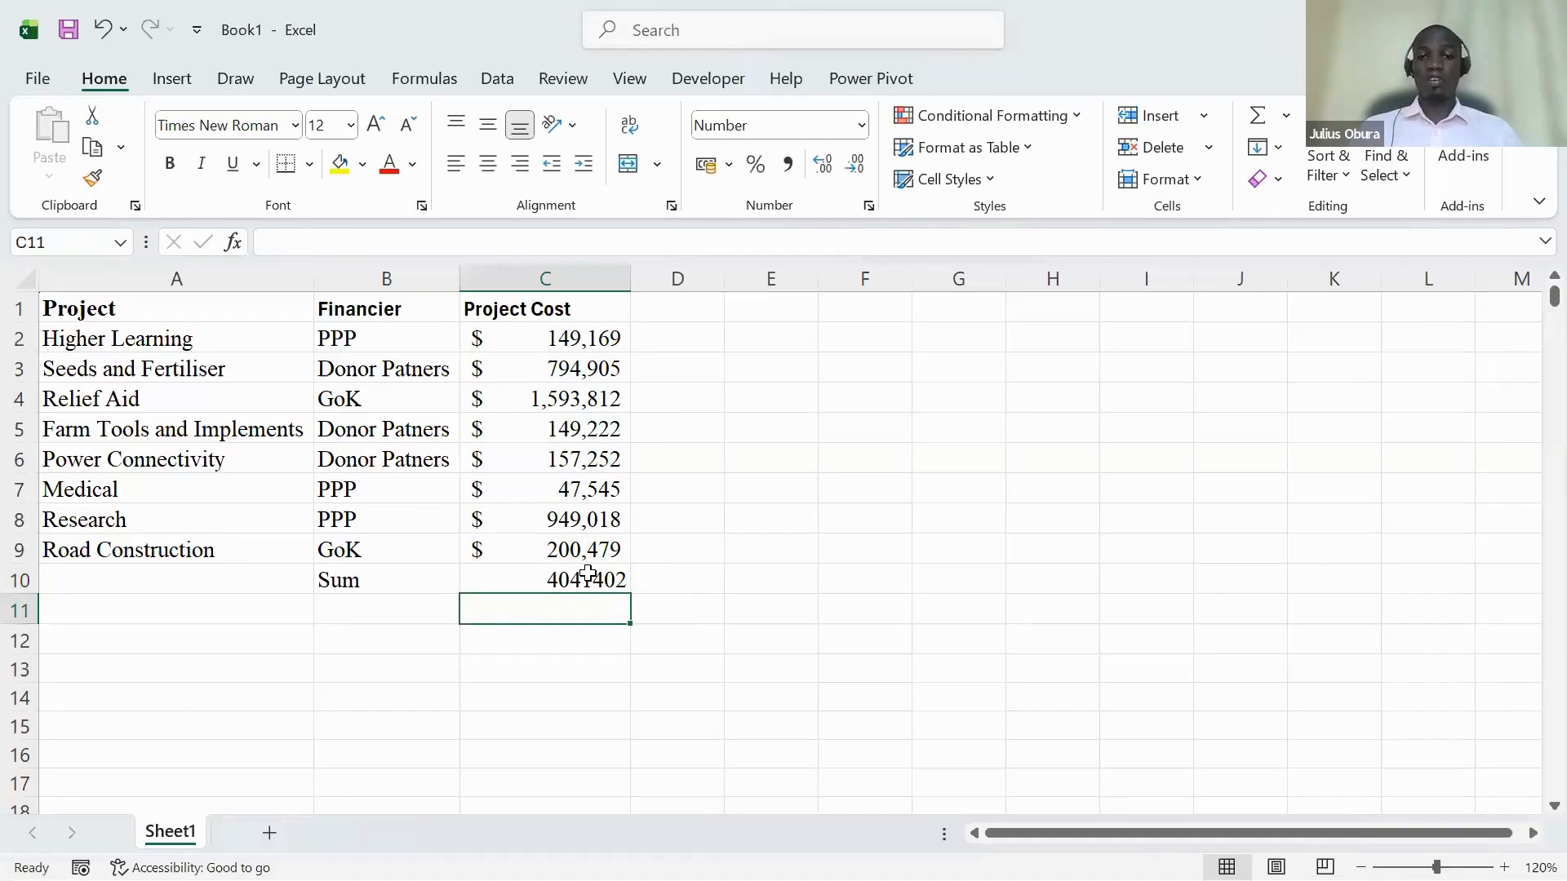
Format the total in cell C10 as dollar accounting with no decimal places.
key("Up")
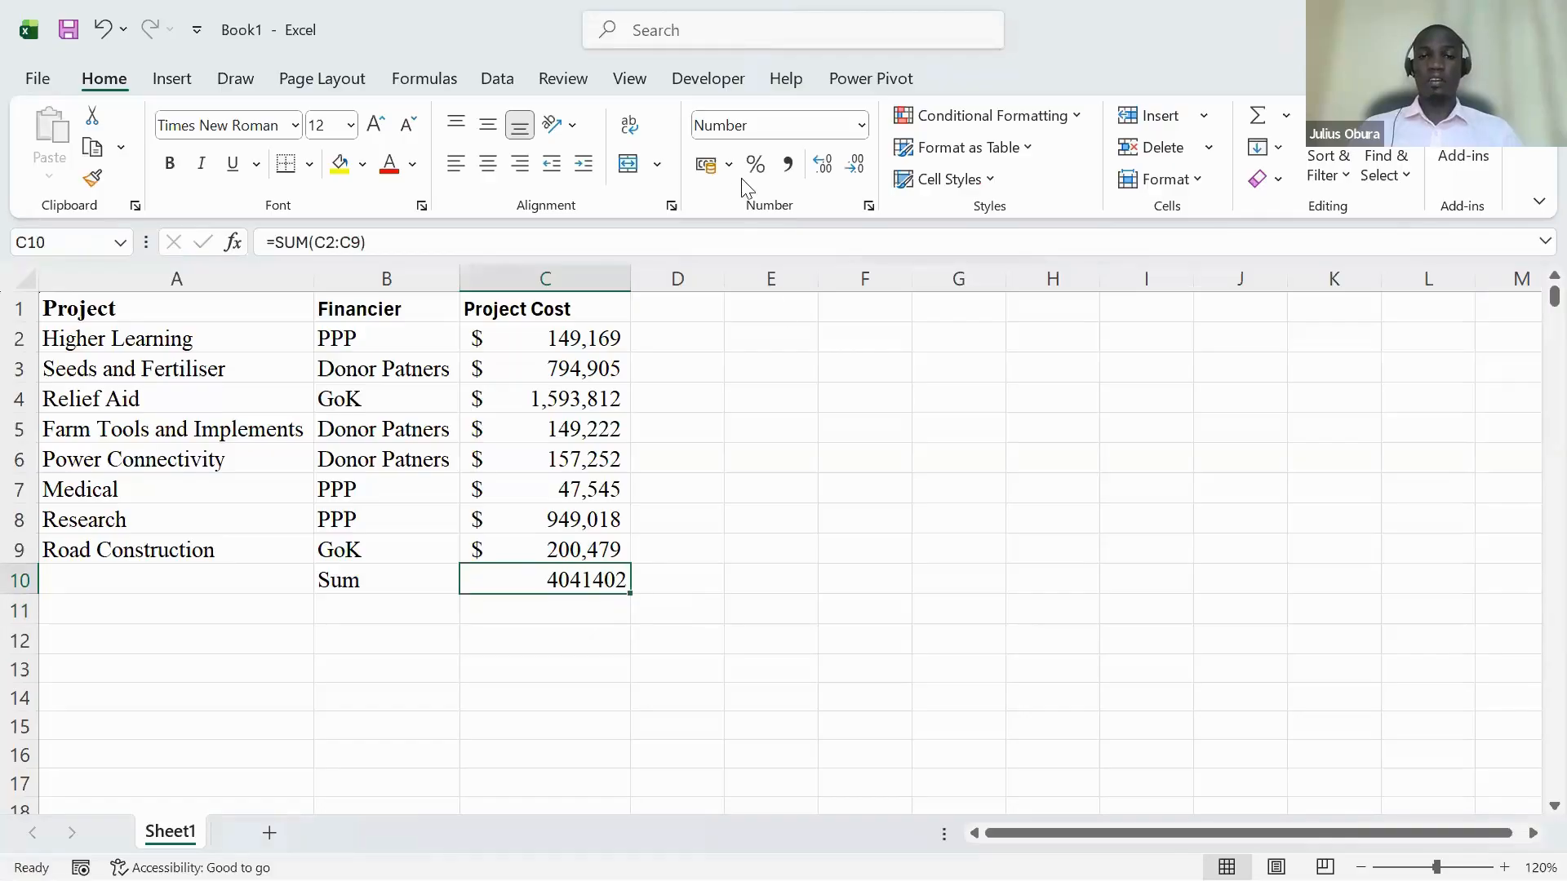
left_click(729, 167)
left_click(759, 198)
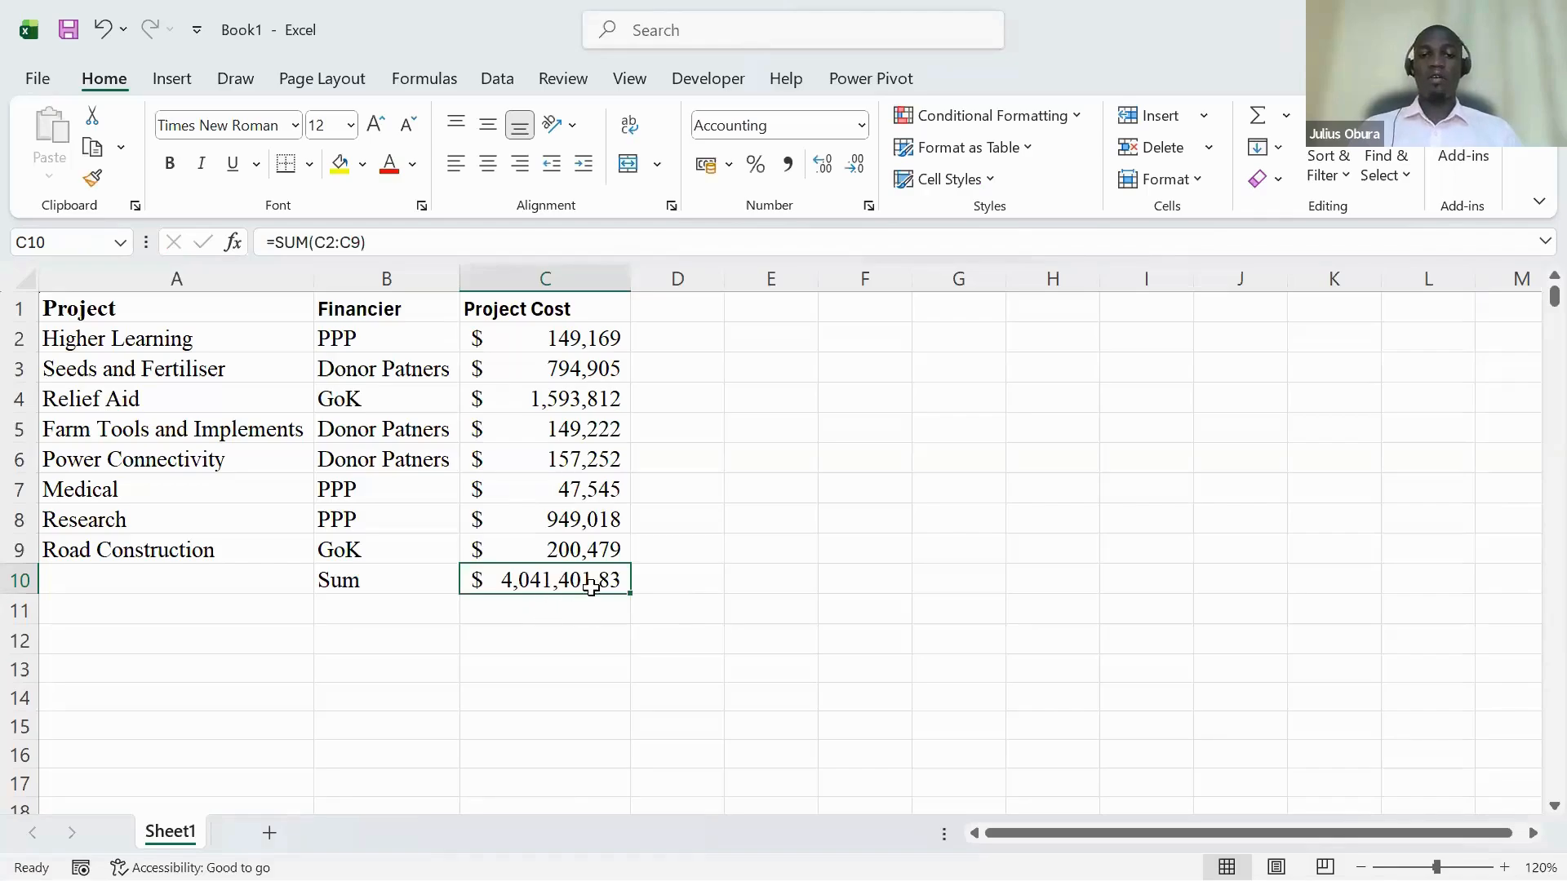
left_click(855, 166)
left_click(855, 166)
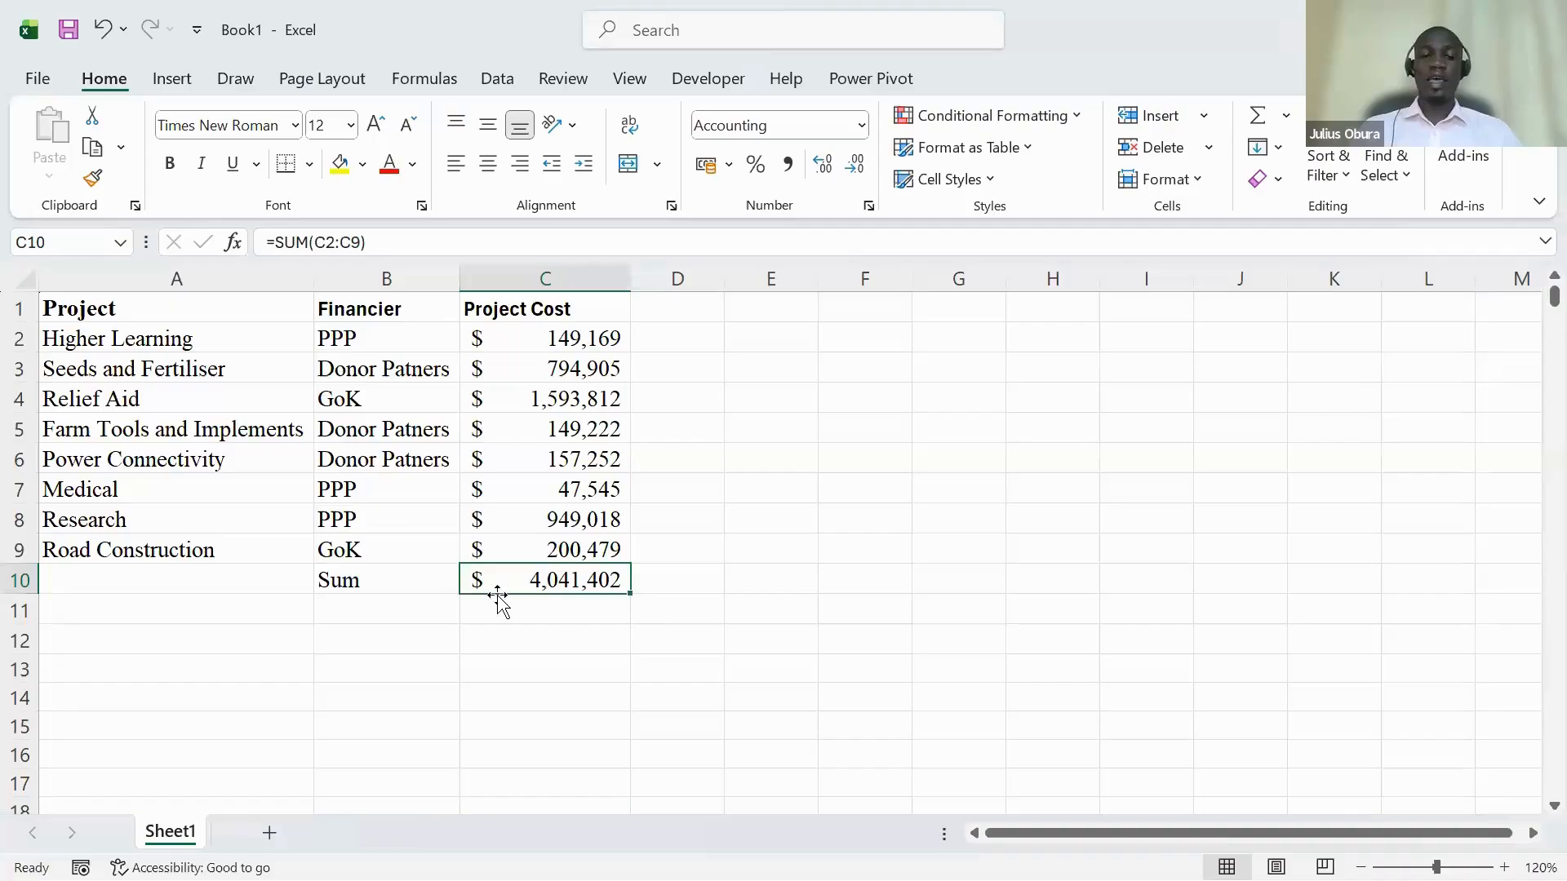
left_click(504, 622)
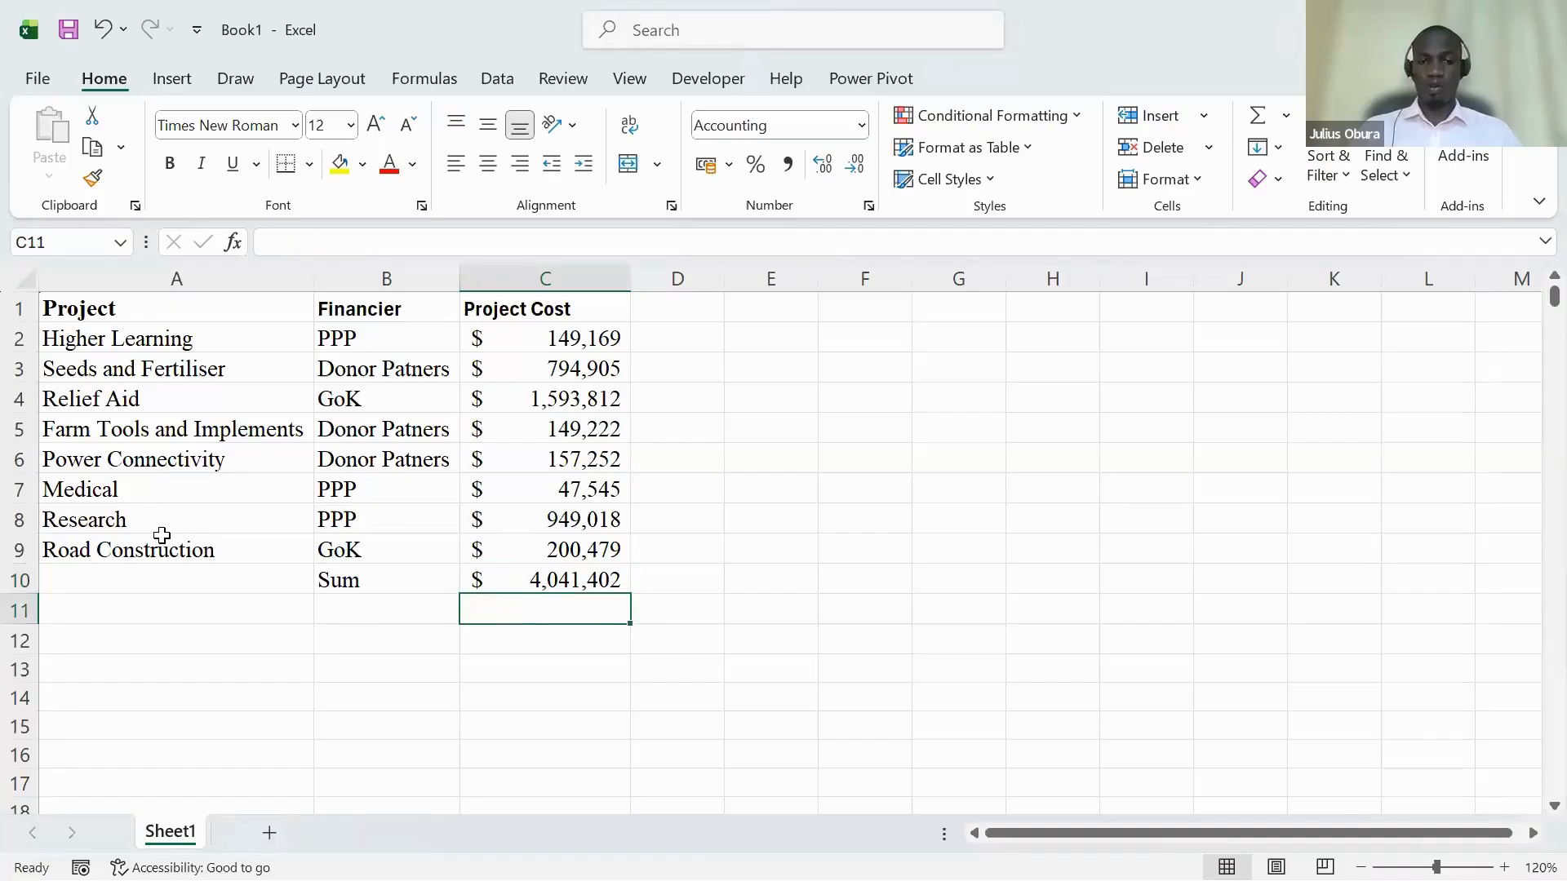
Clear the total from cell C10 and total C2:C9 there again with AutoSum.
left_click(567, 581)
key("Delete")
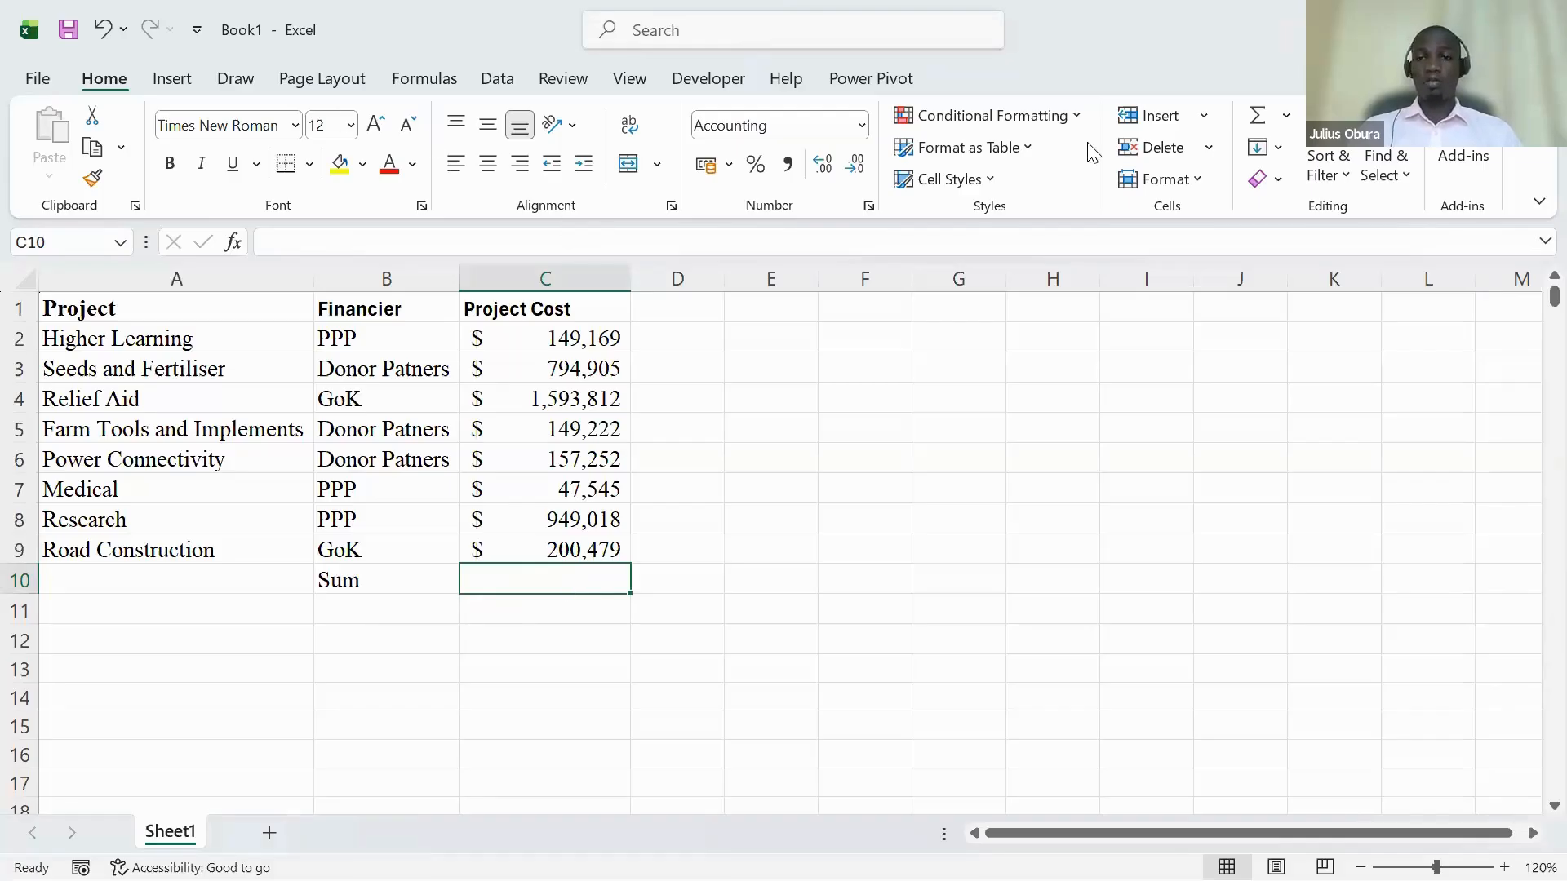
left_click(1285, 117)
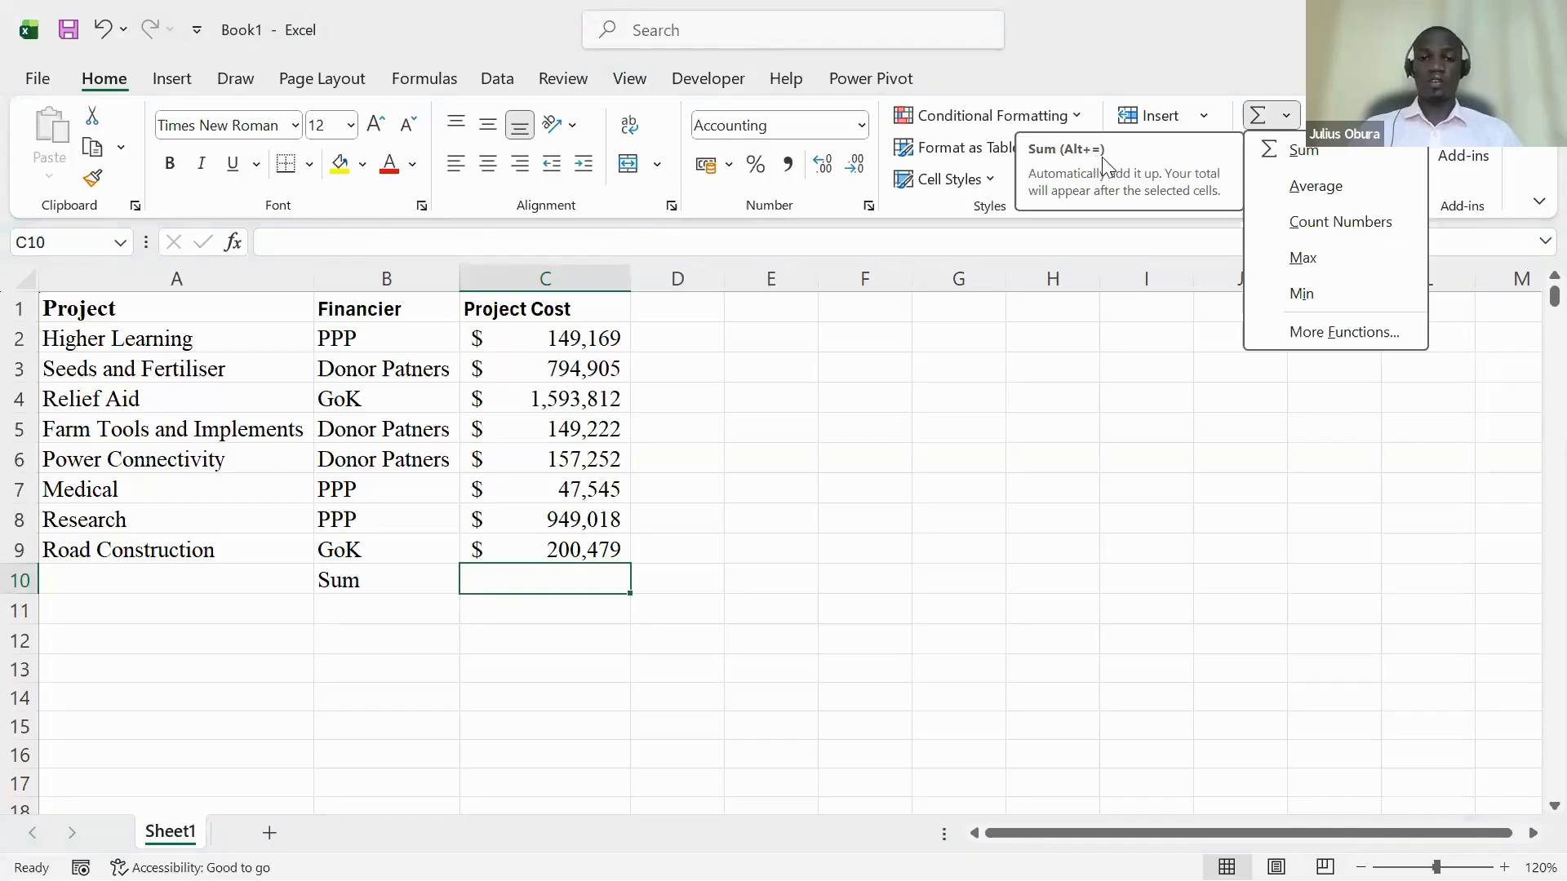
left_click(564, 571)
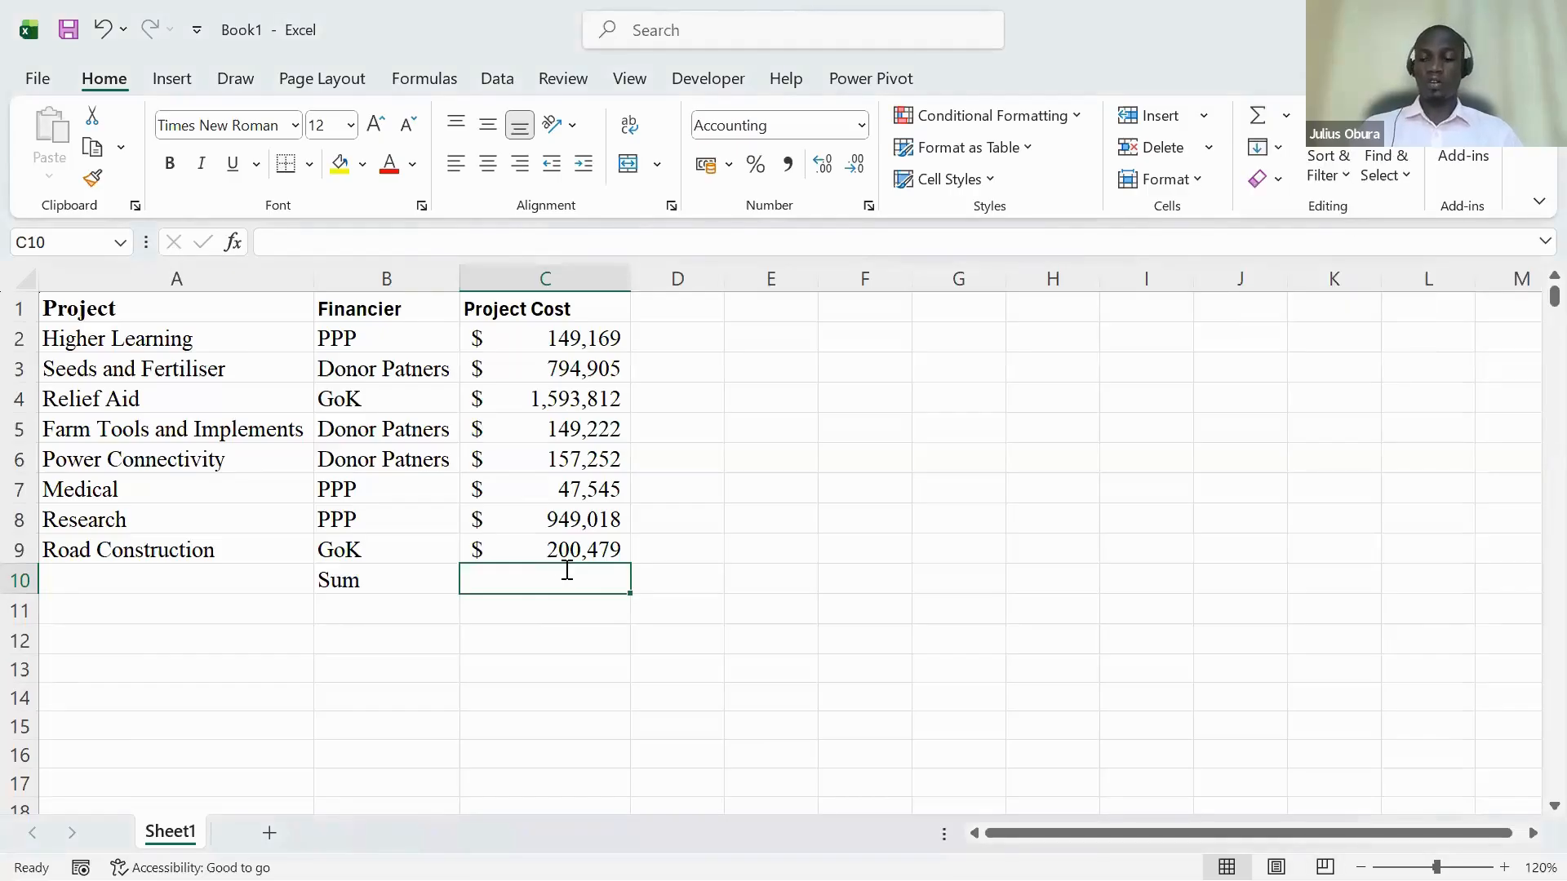
key("alt+equal")
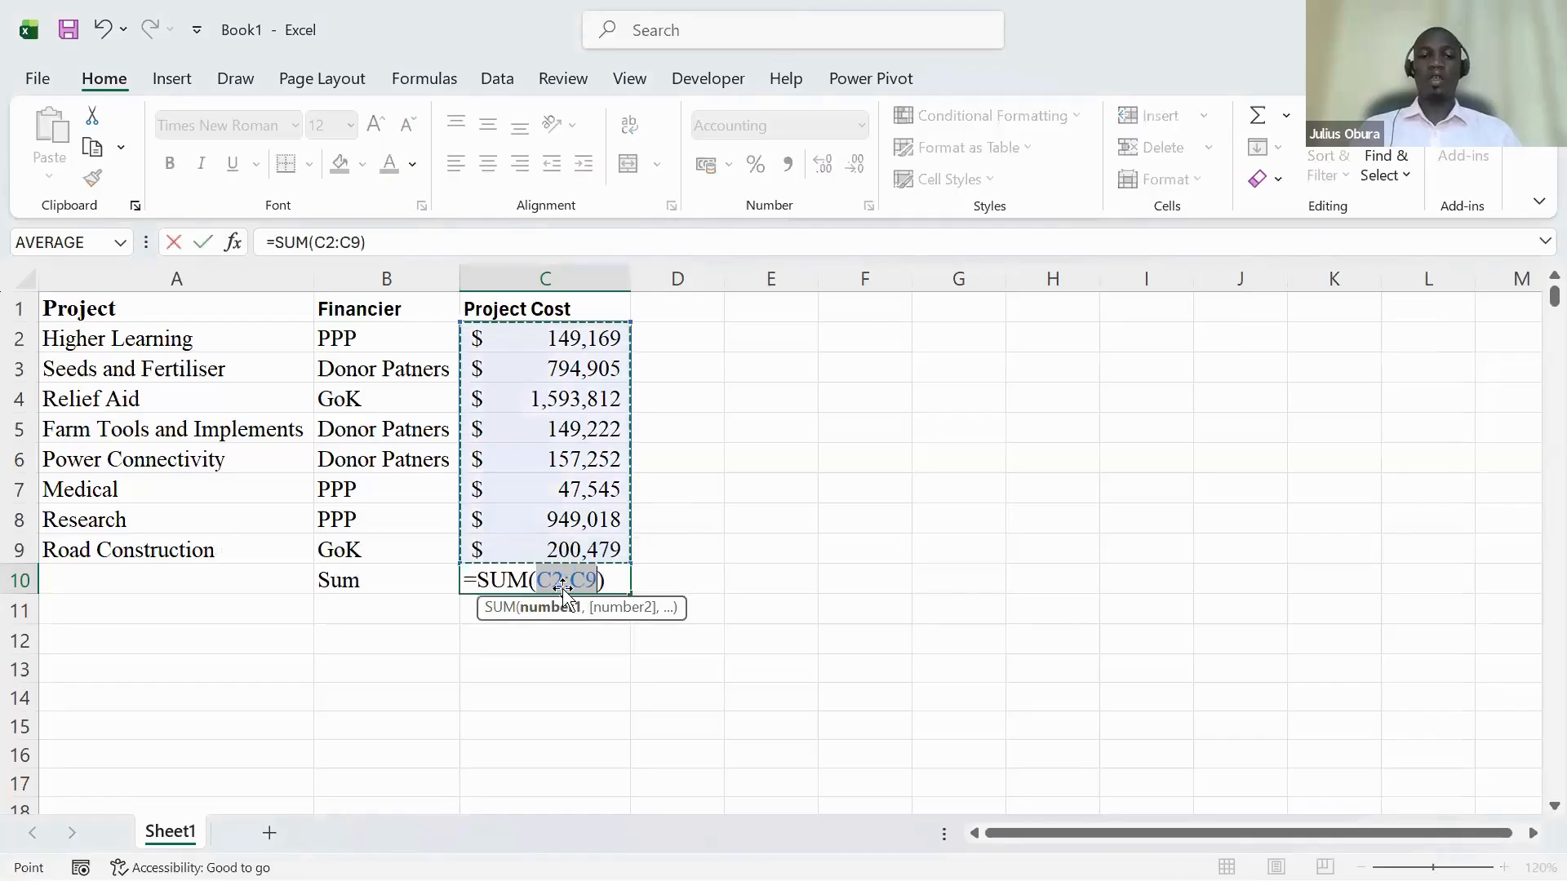
key("Return")
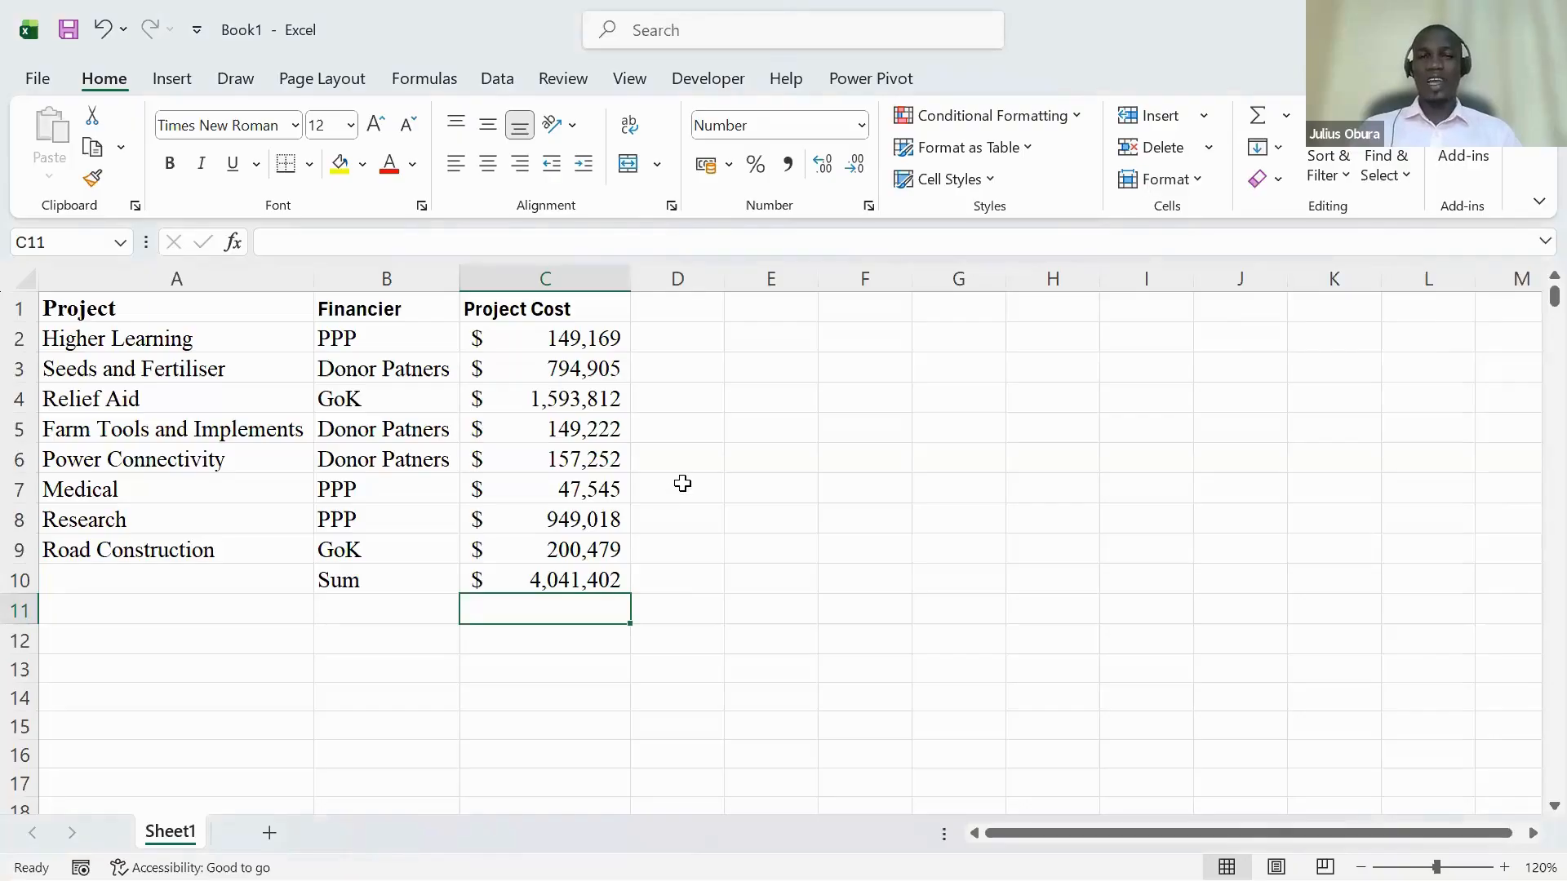
Enter trial values 456 in F4 and 678 in F5, and clear F5 again.
left_click(862, 392)
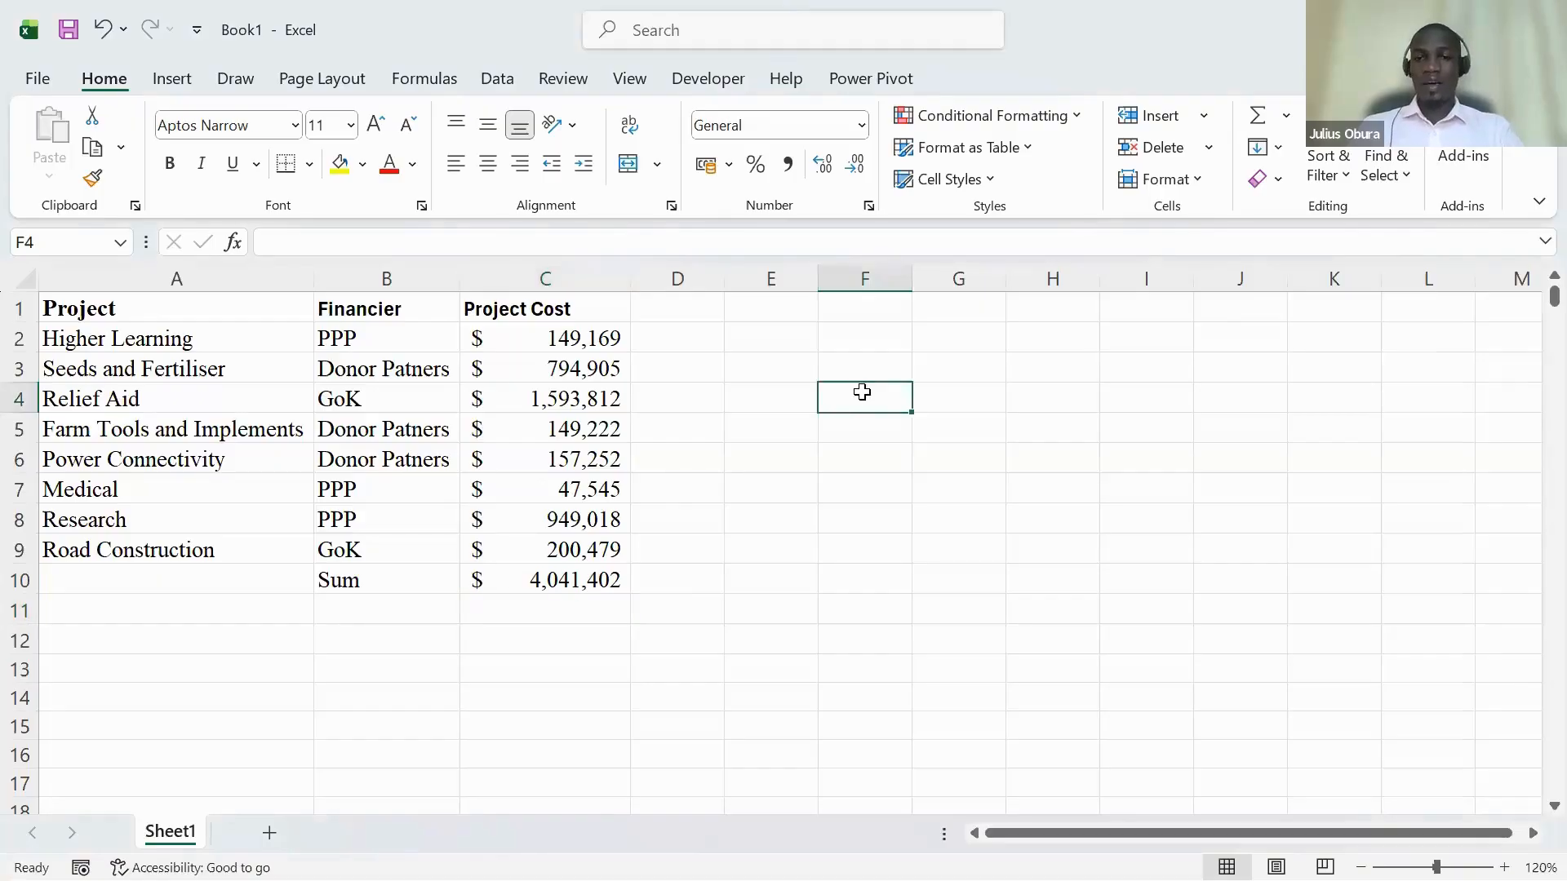
type("456")
key("Return")
type("678")
key("Return")
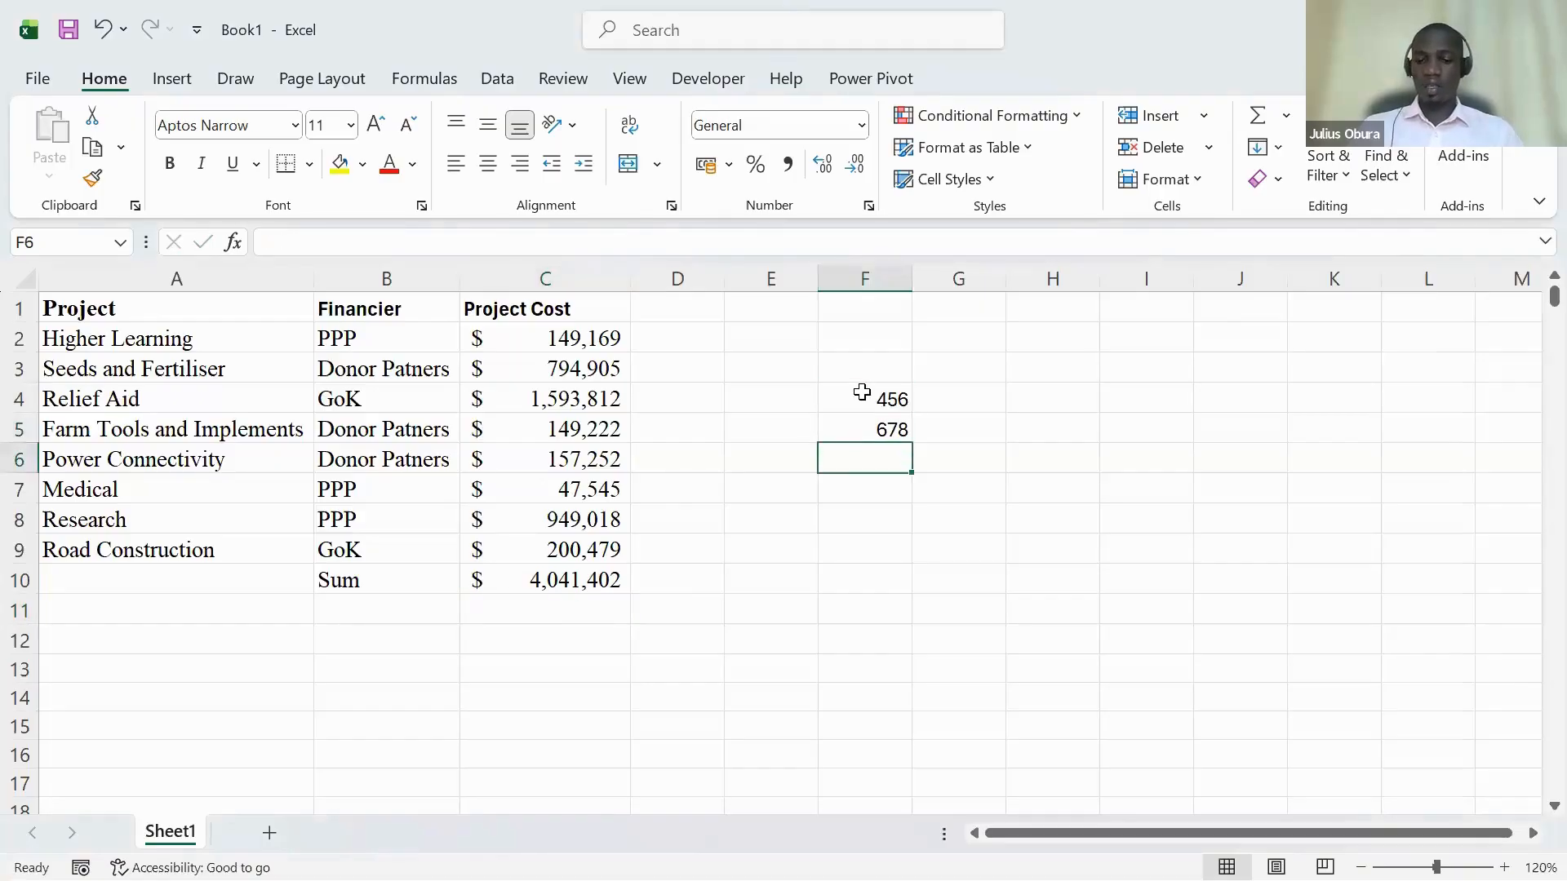
key("Up")
key("Delete")
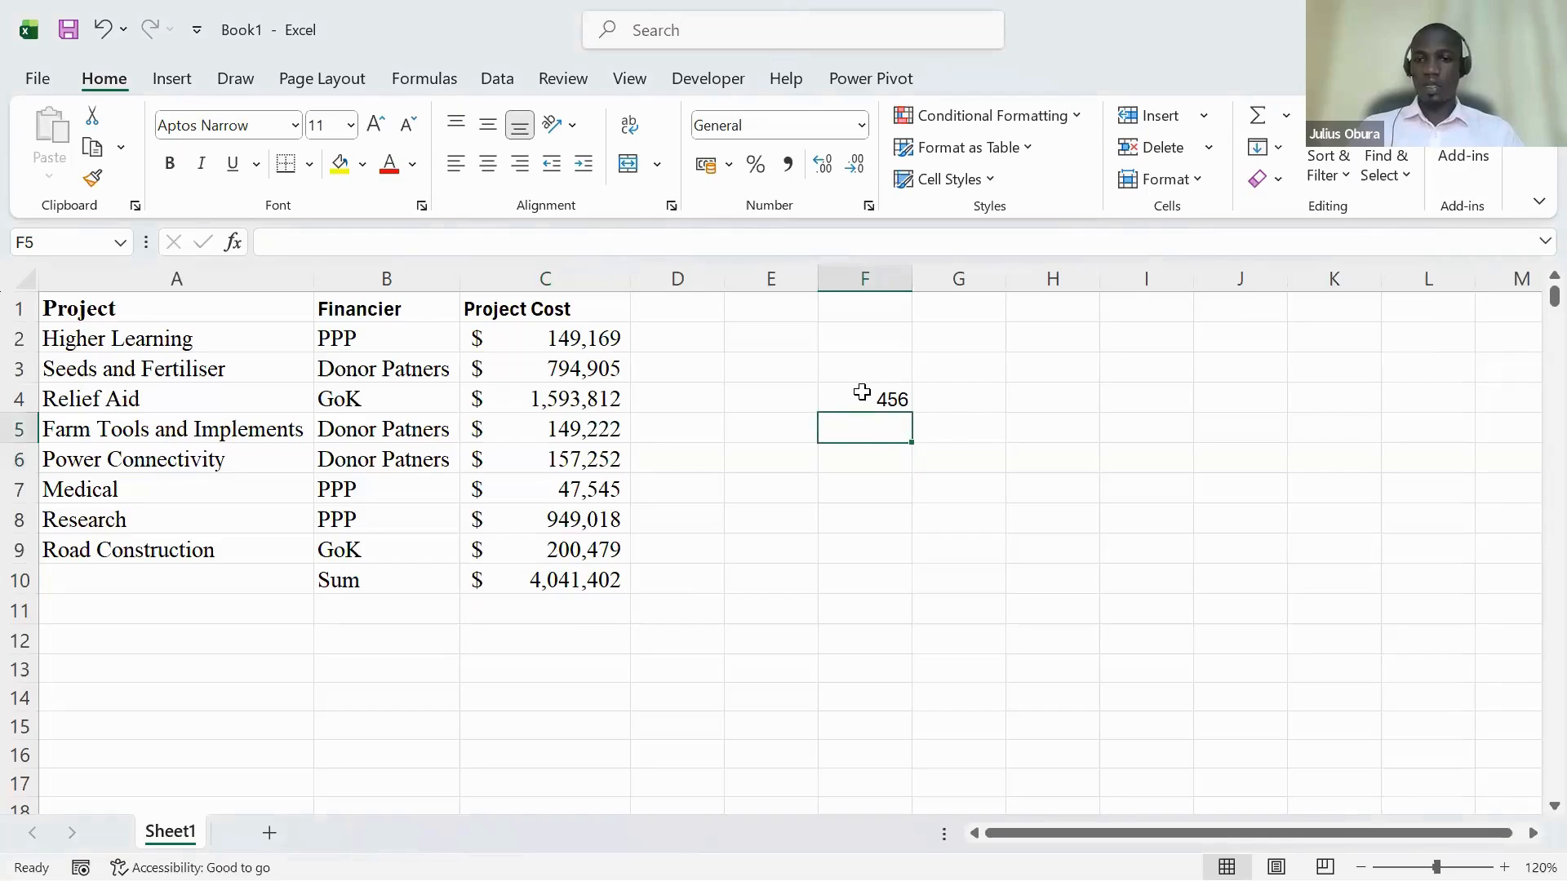
Enter 457, 78 and 98 in cells G4 to I4, and total F4:I4 in J4 with AutoSum.
key("Up")
key("Right")
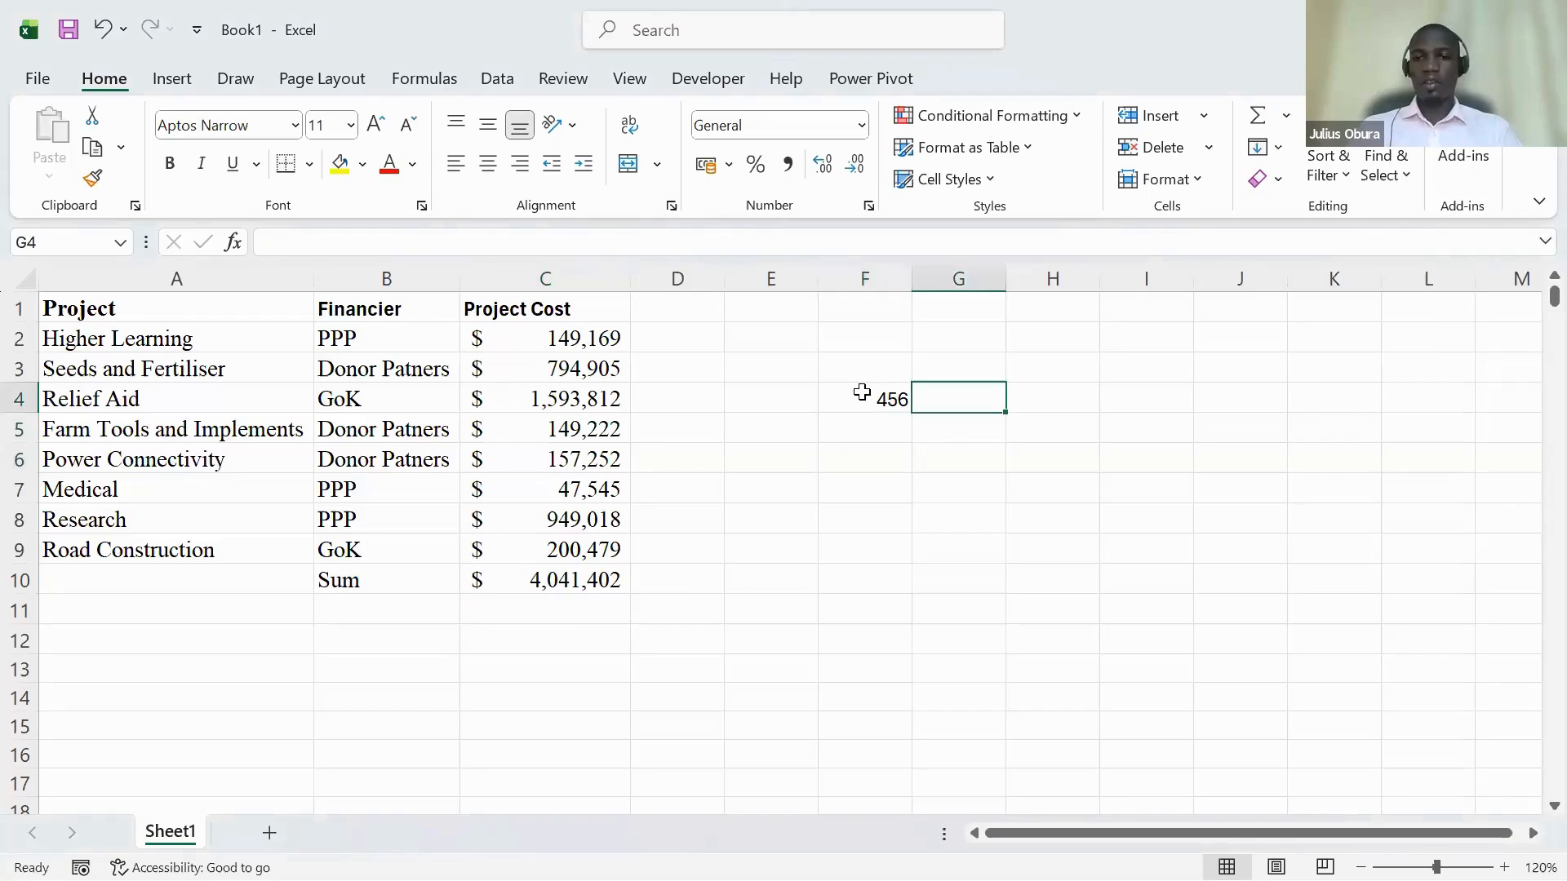
type("457")
key("Tab")
type("78")
key("Tab")
type("98")
key("Tab")
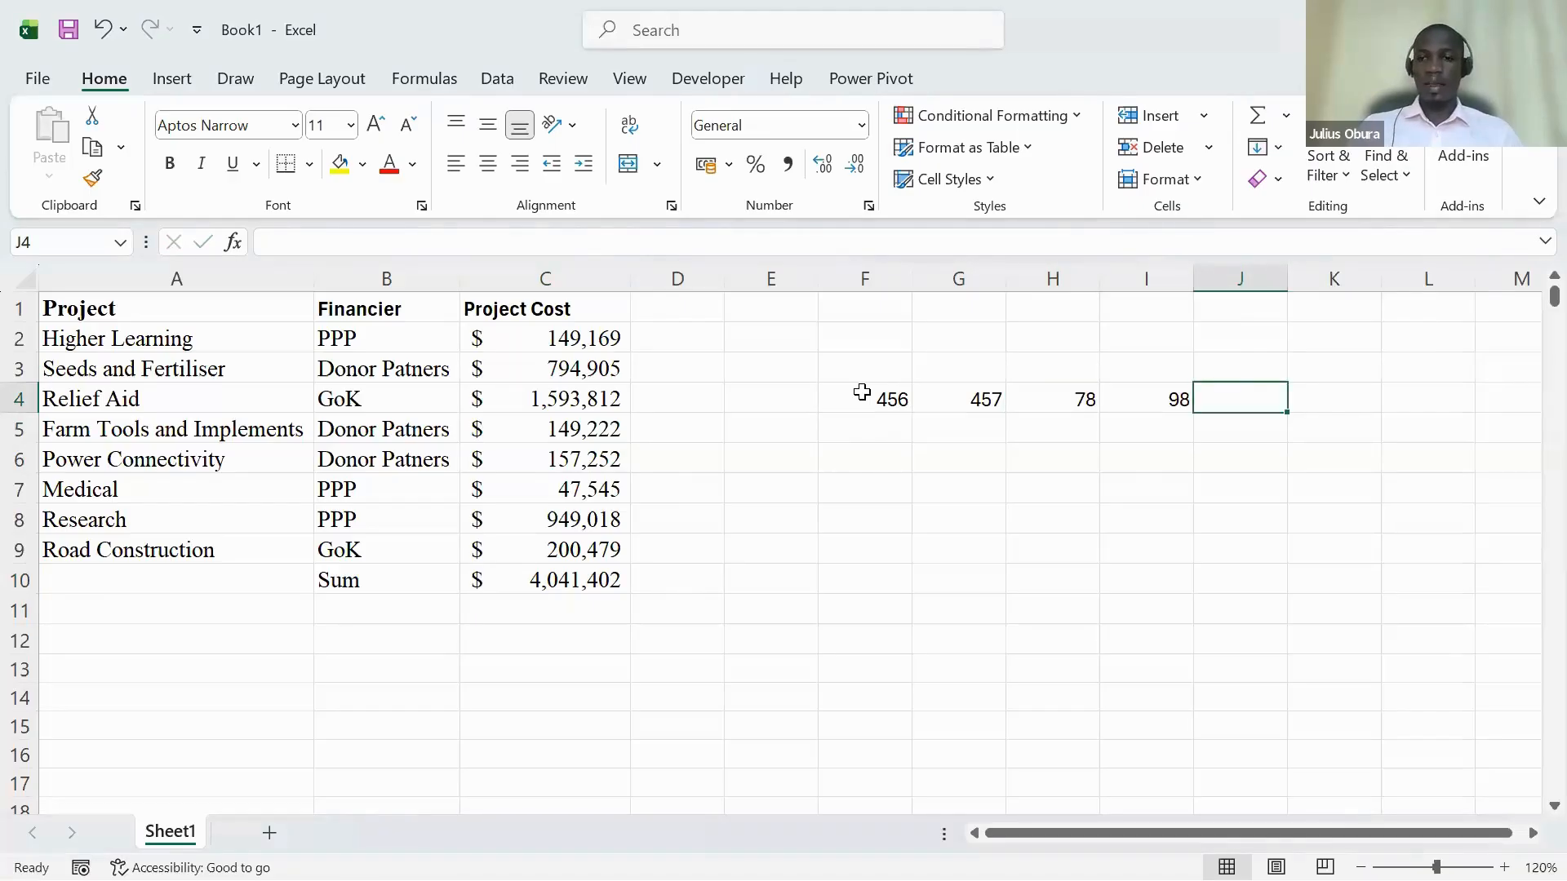
key("alt+equal")
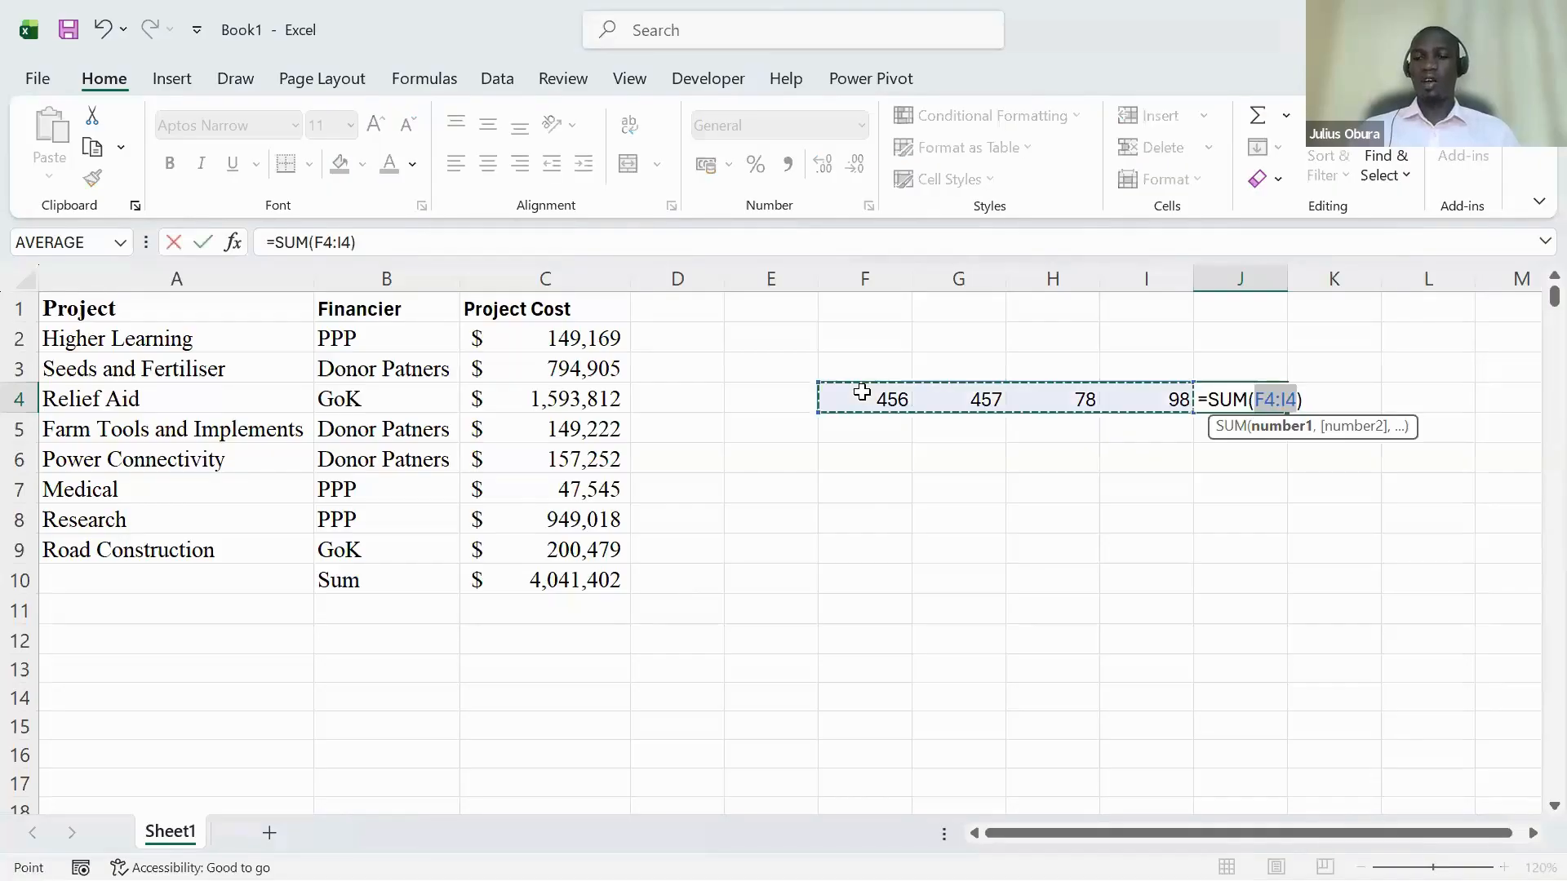
key("Return")
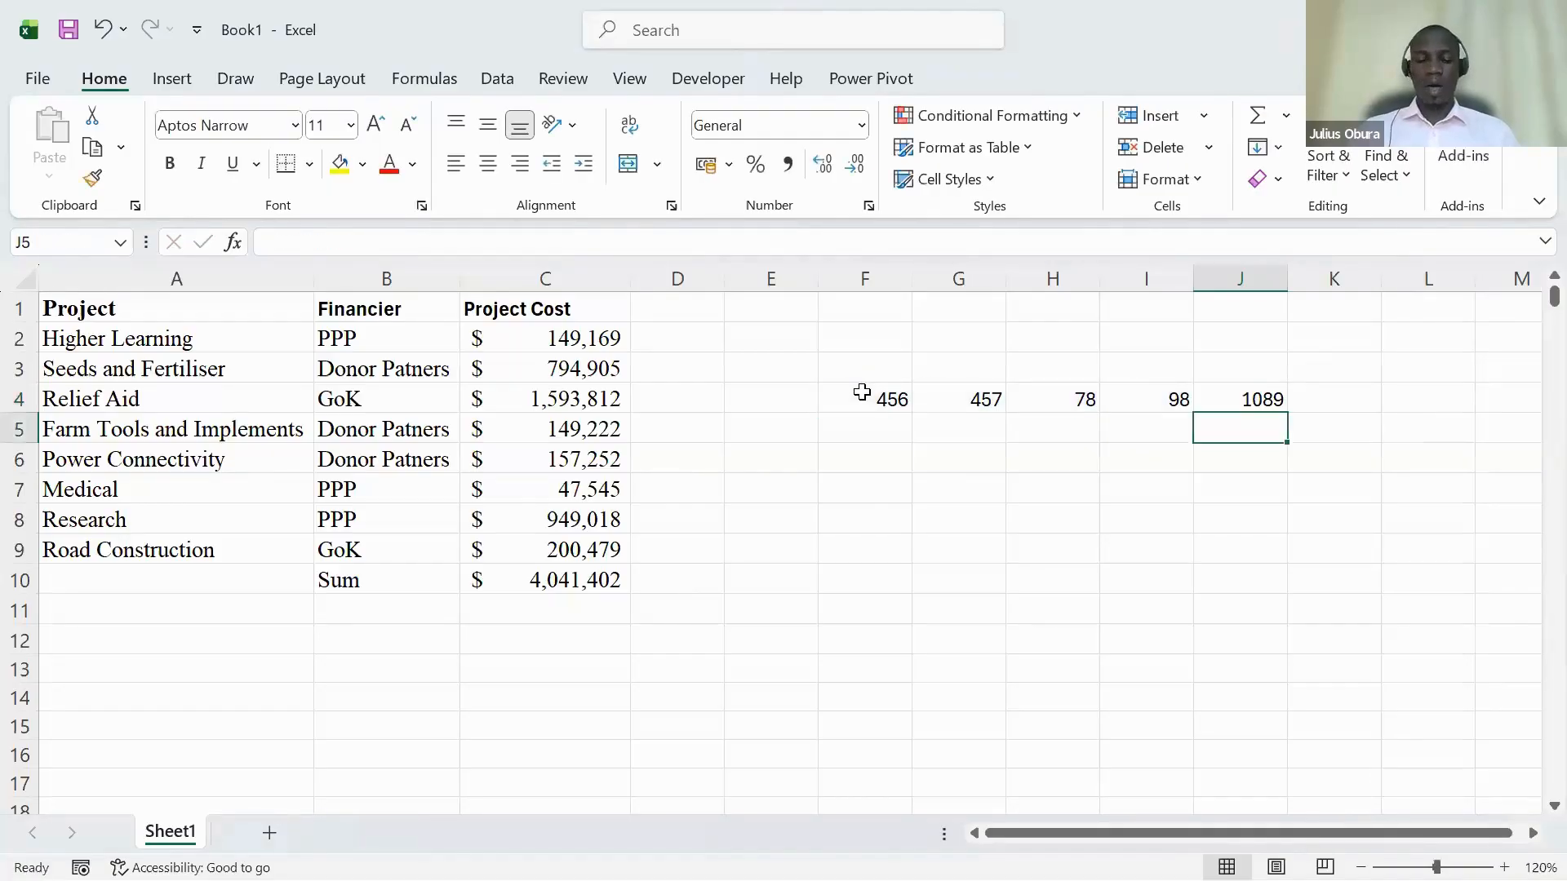
Clear the trial numbers and their total from F4:J4.
left_click_drag(862, 393, 1233, 400)
key("Delete")
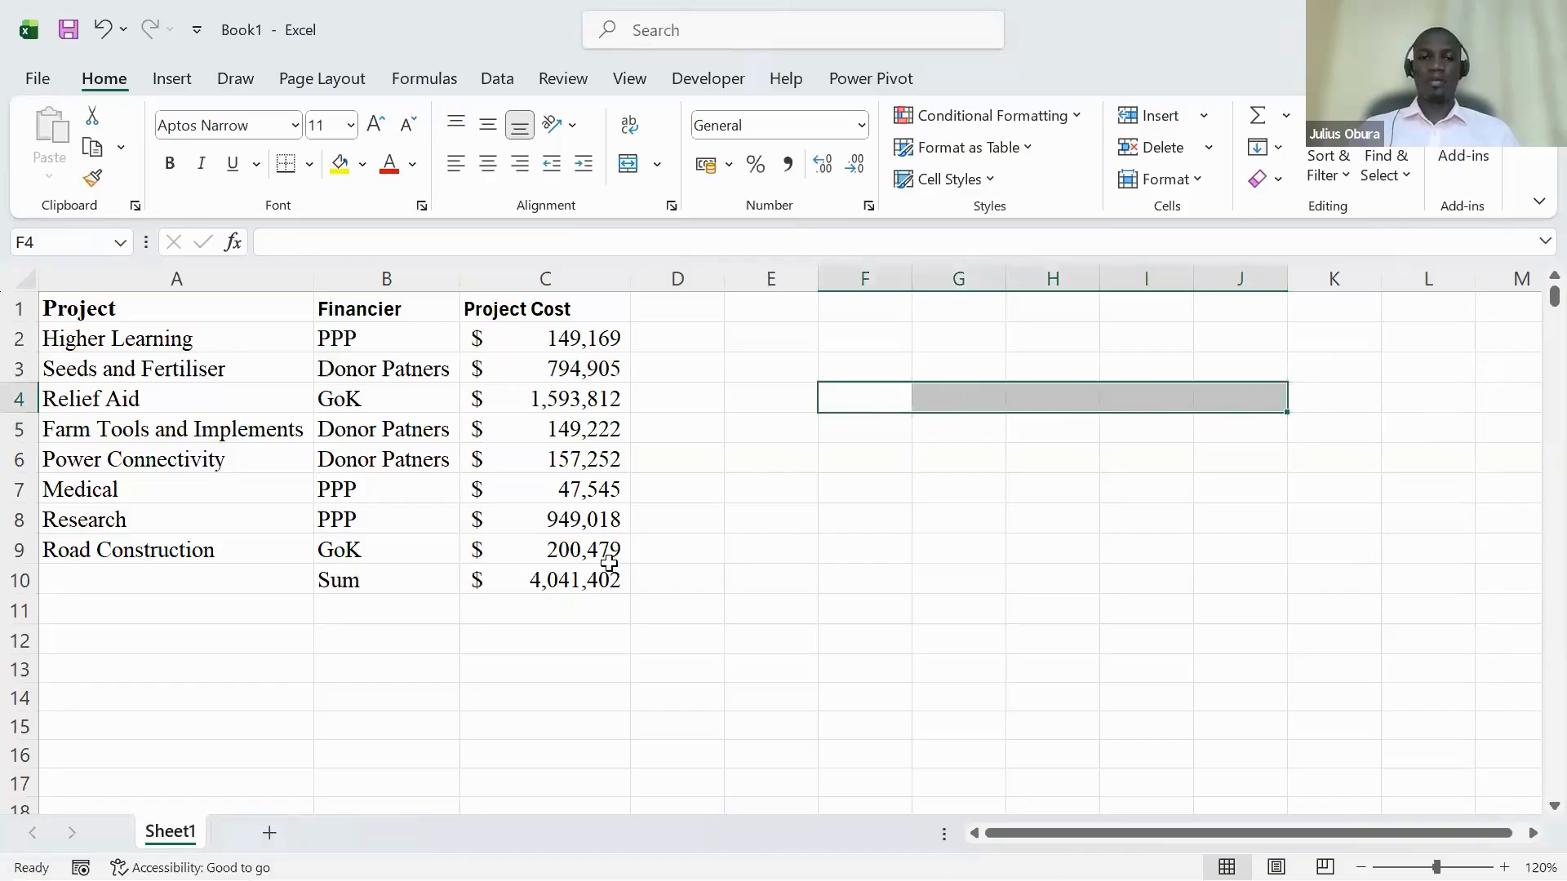
left_click(403, 614)
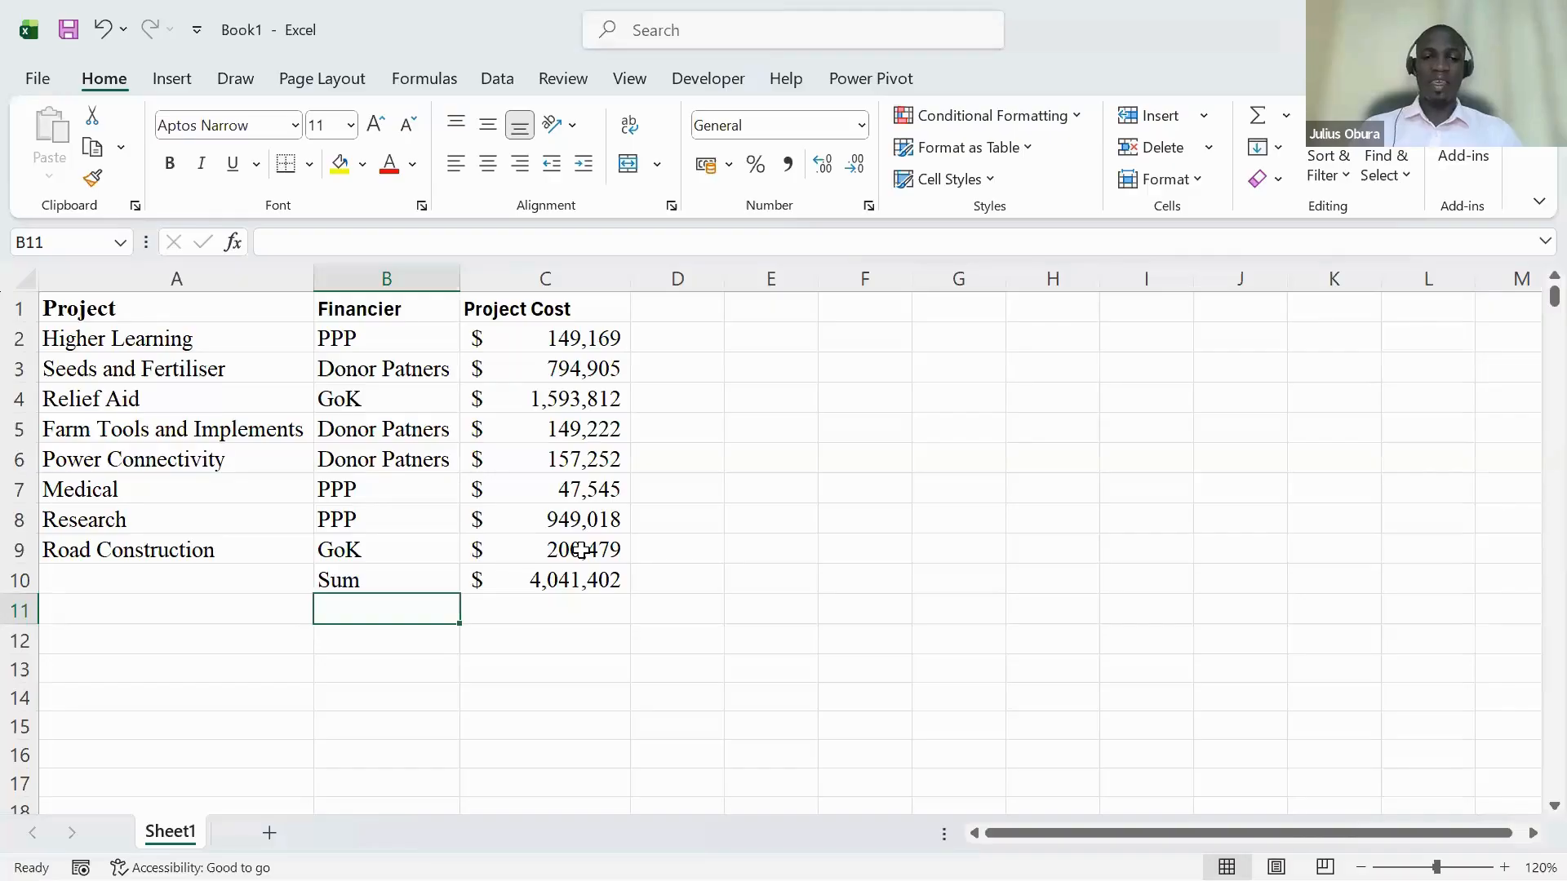
Label cell B11 "Mean" below the Sum label.
left_click_drag(545, 338, 571, 549)
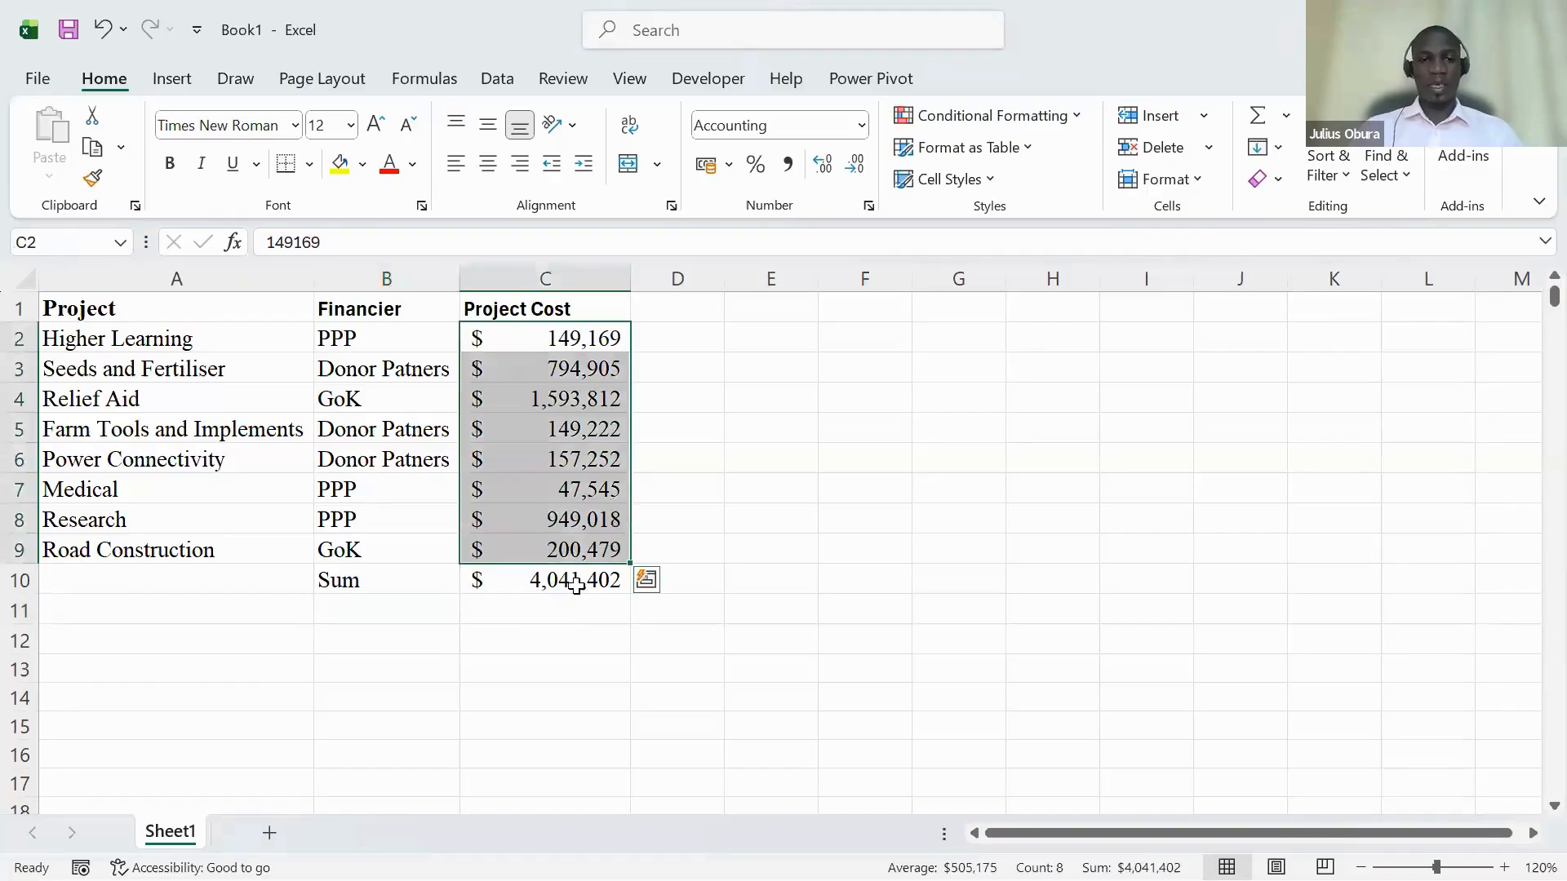
left_click(407, 608)
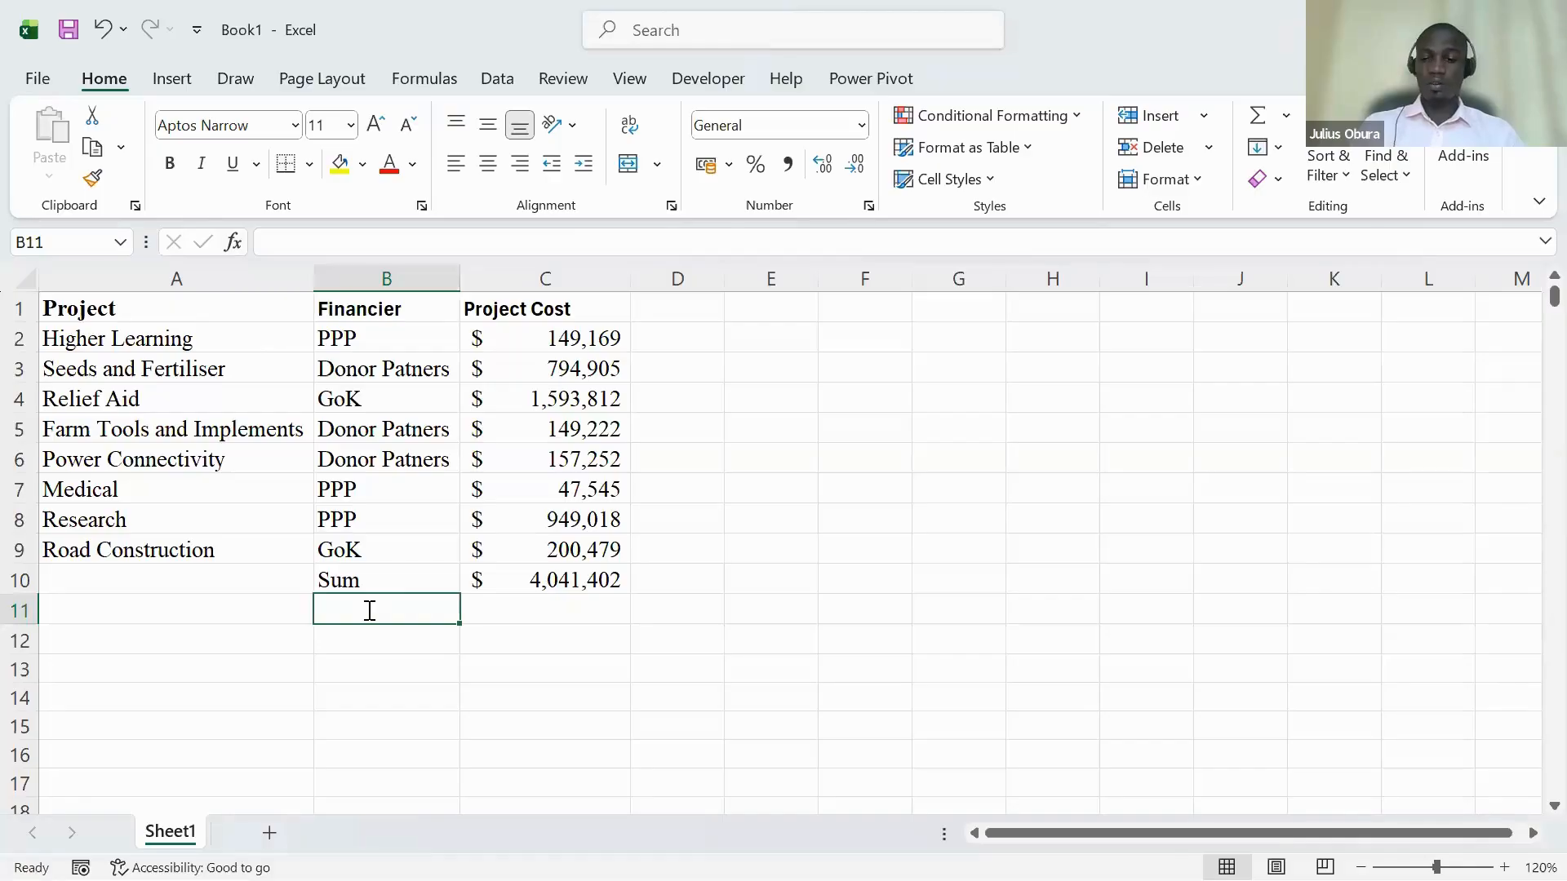
type("m")
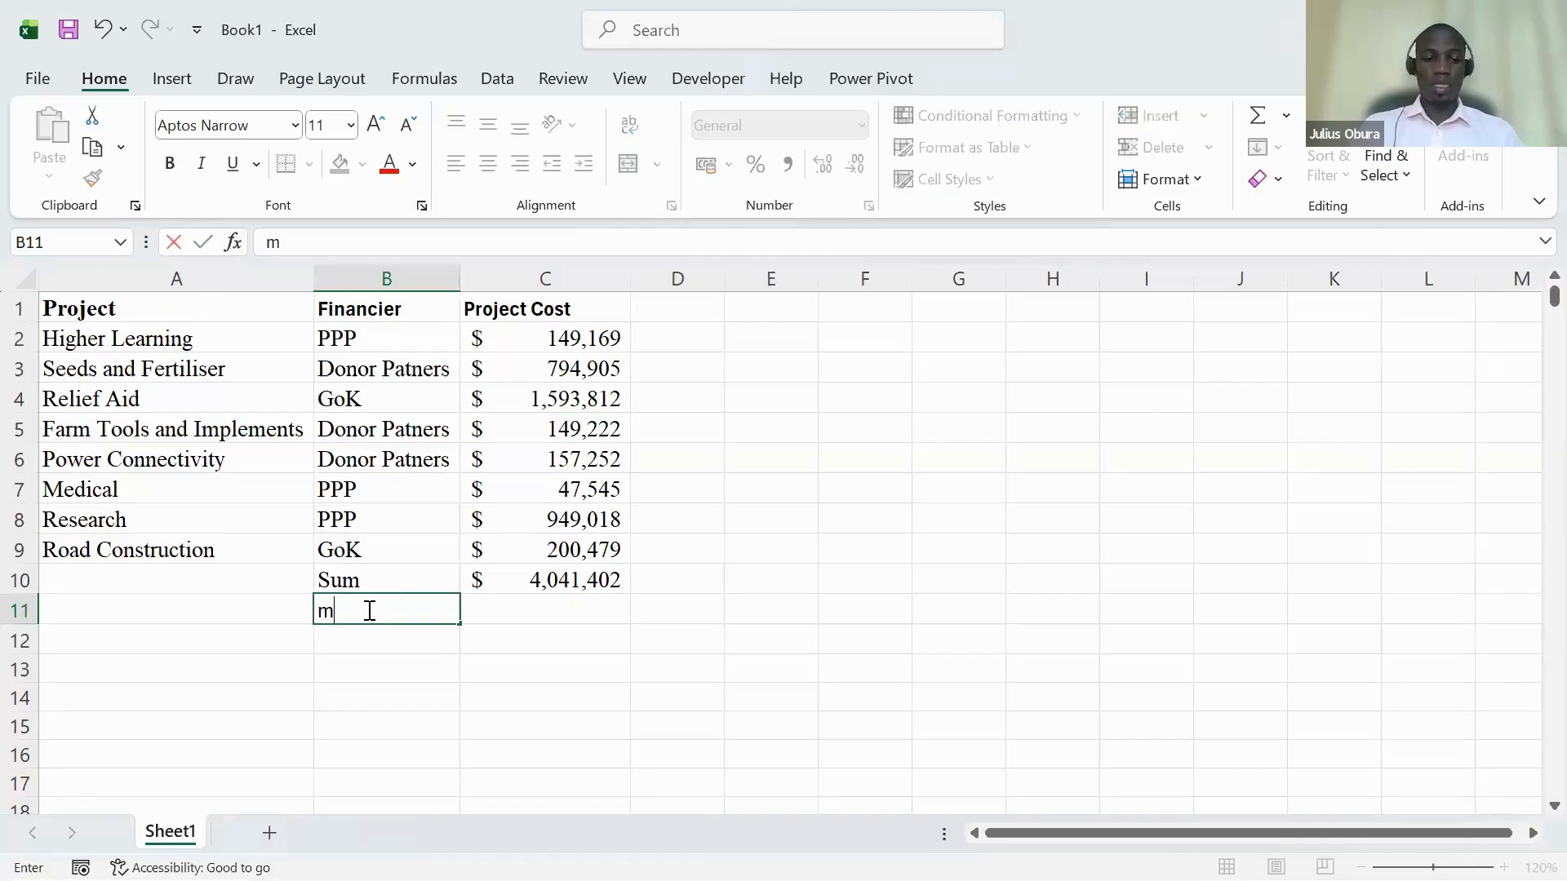
key("BackSpace")
type(",")
key("BackSpace")
type("M")
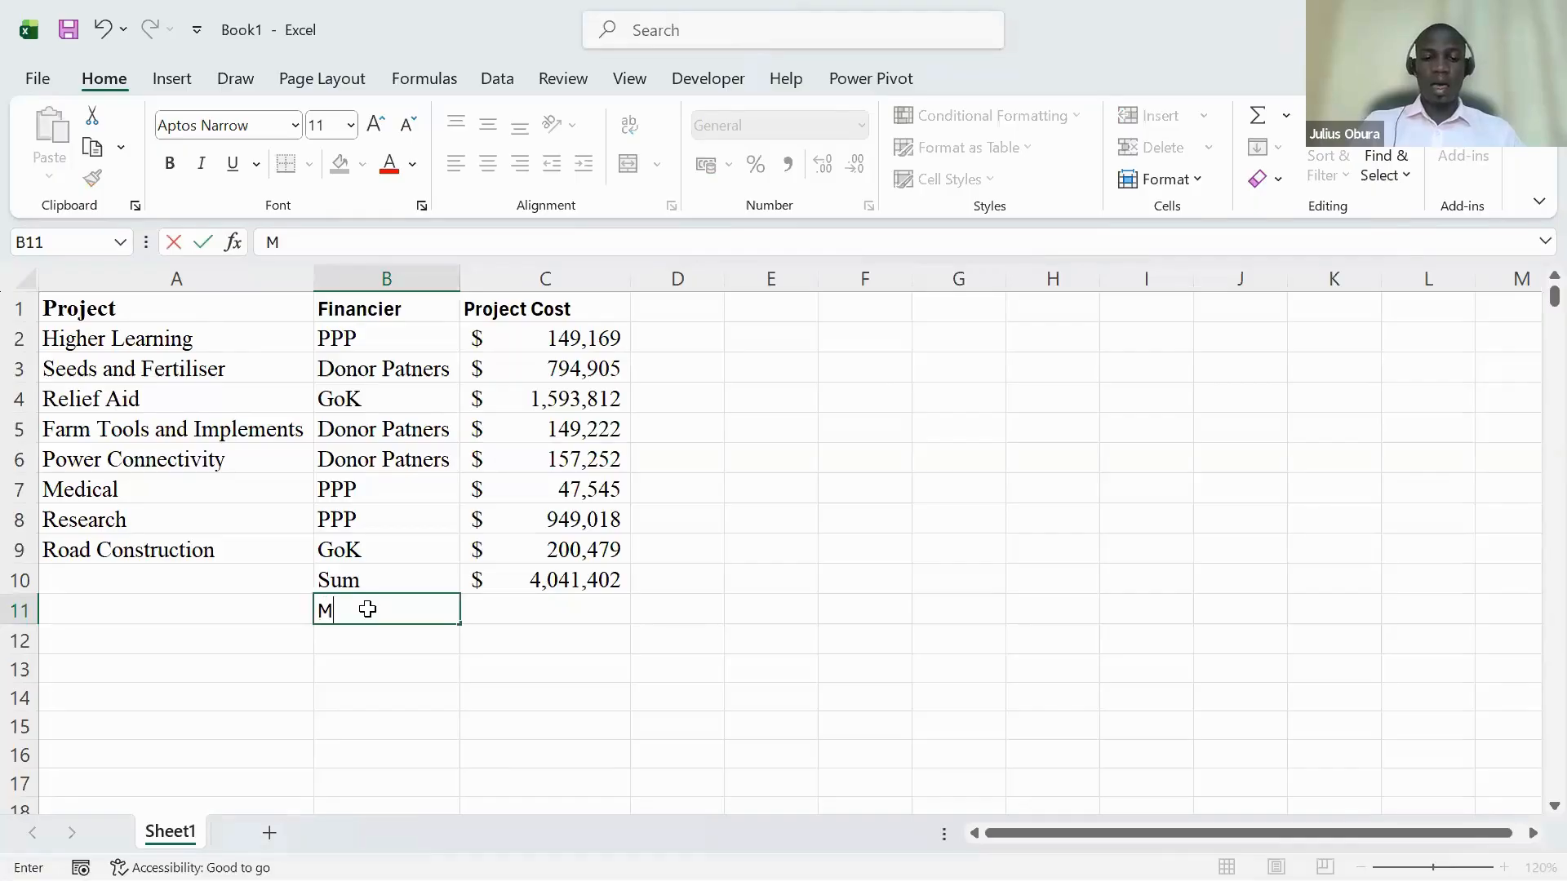
type("ean")
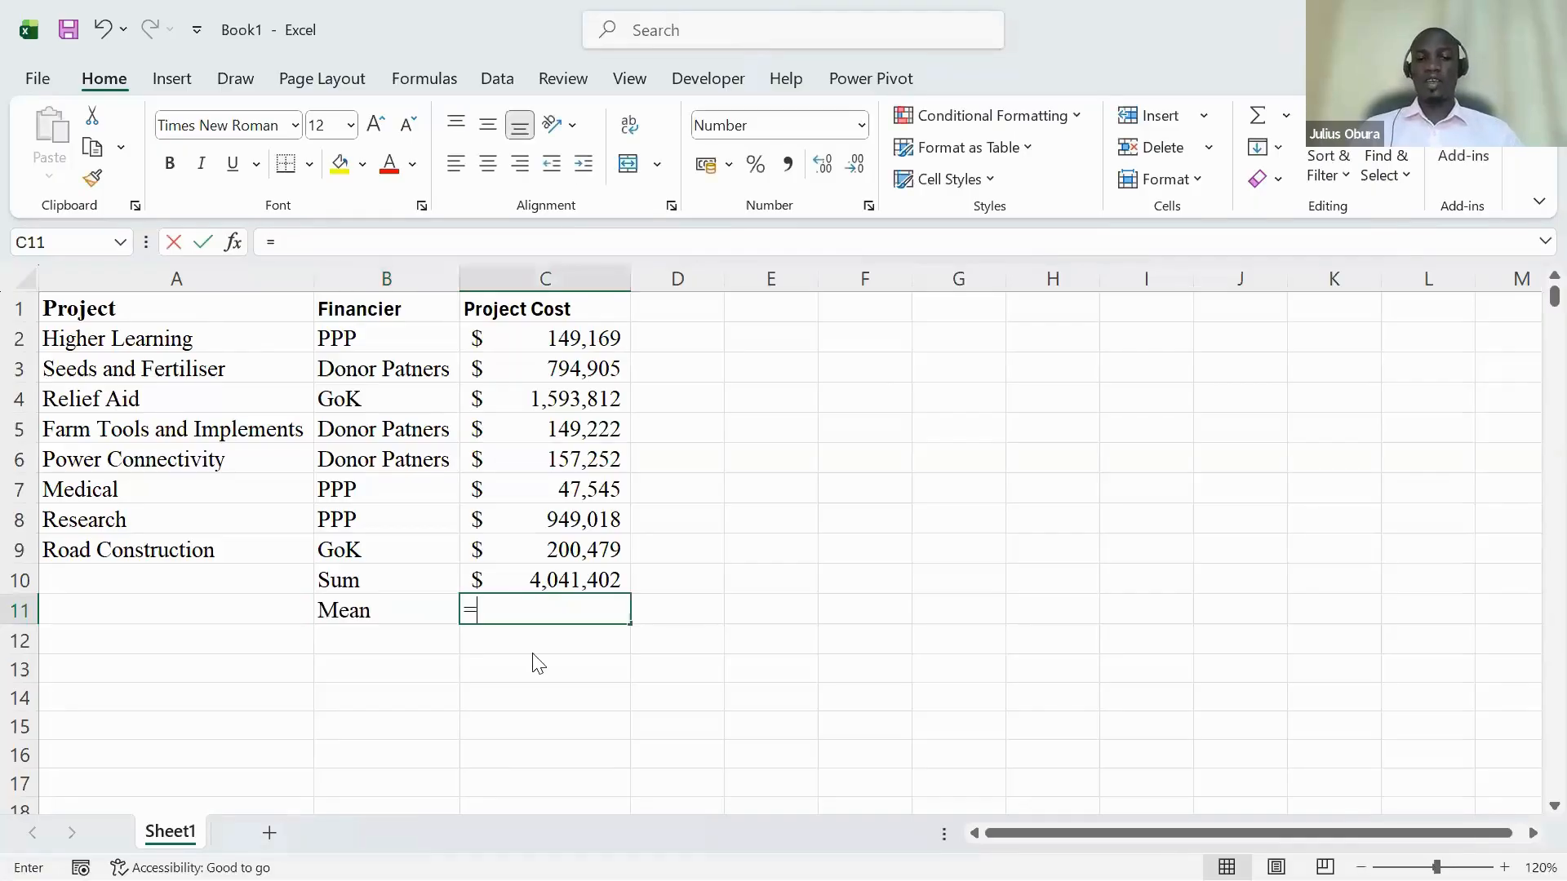
Begin an average formula in C11 and read the descriptions of the suggested functions from AVERAGE to DAVERAGE.
type("avera")
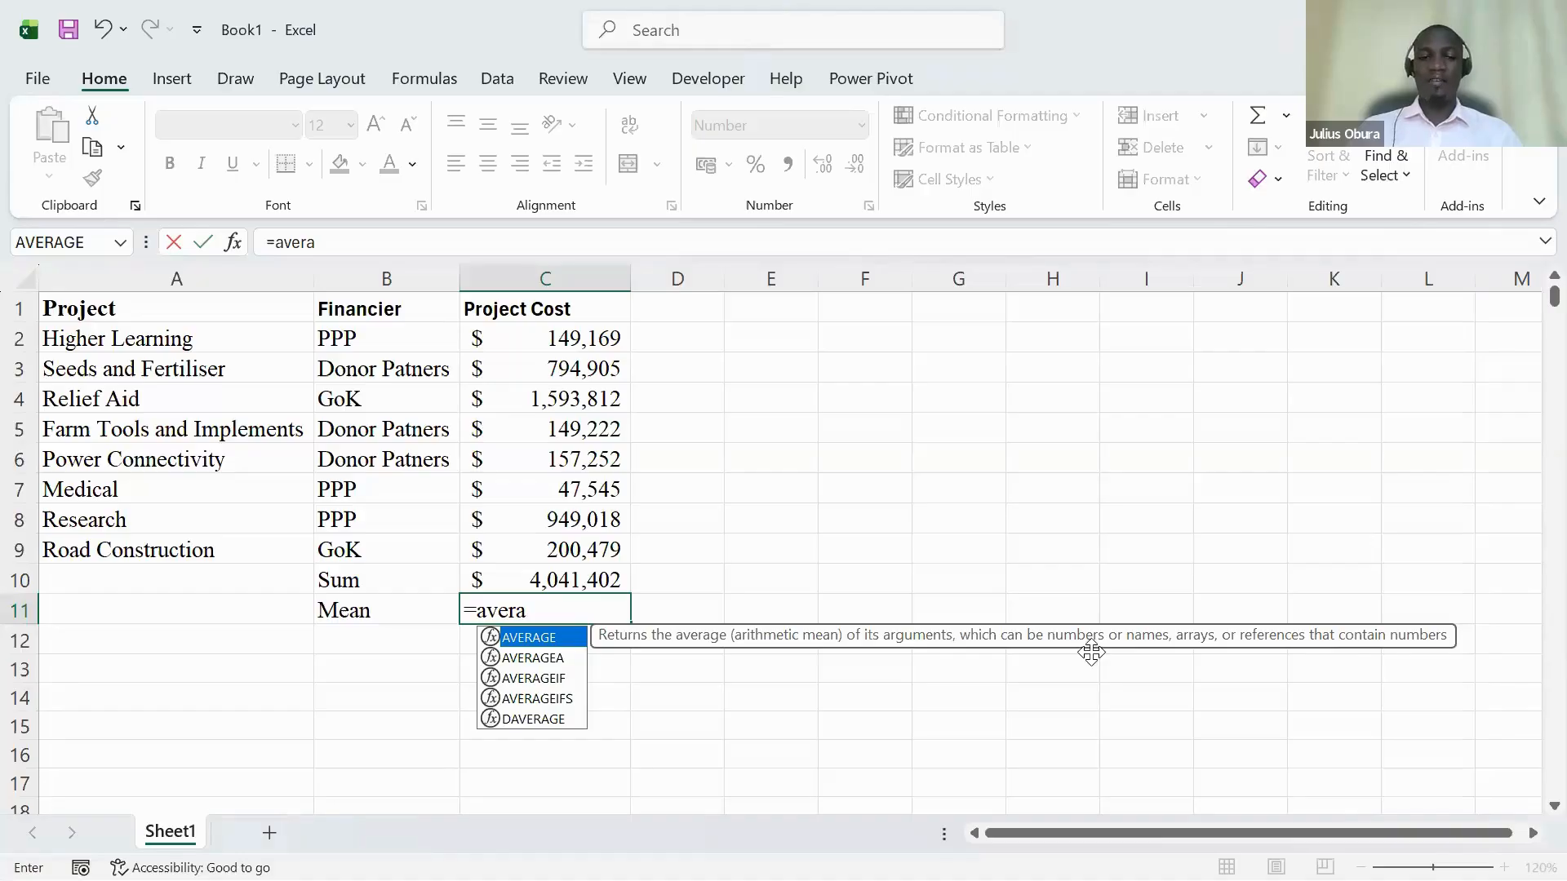
key("Down")
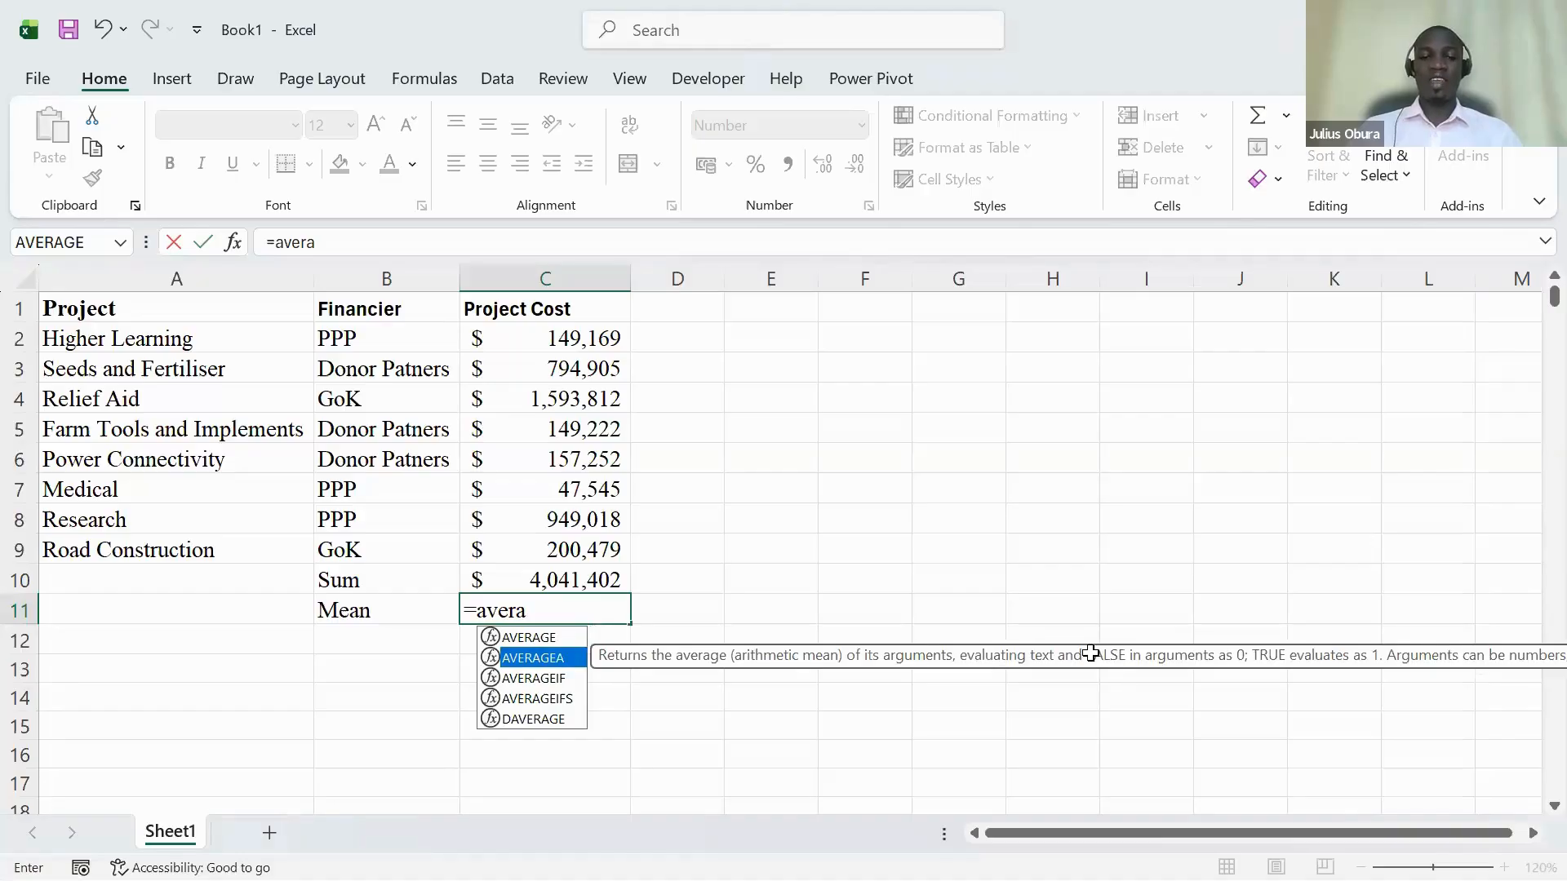
key("Down")
key("Down")
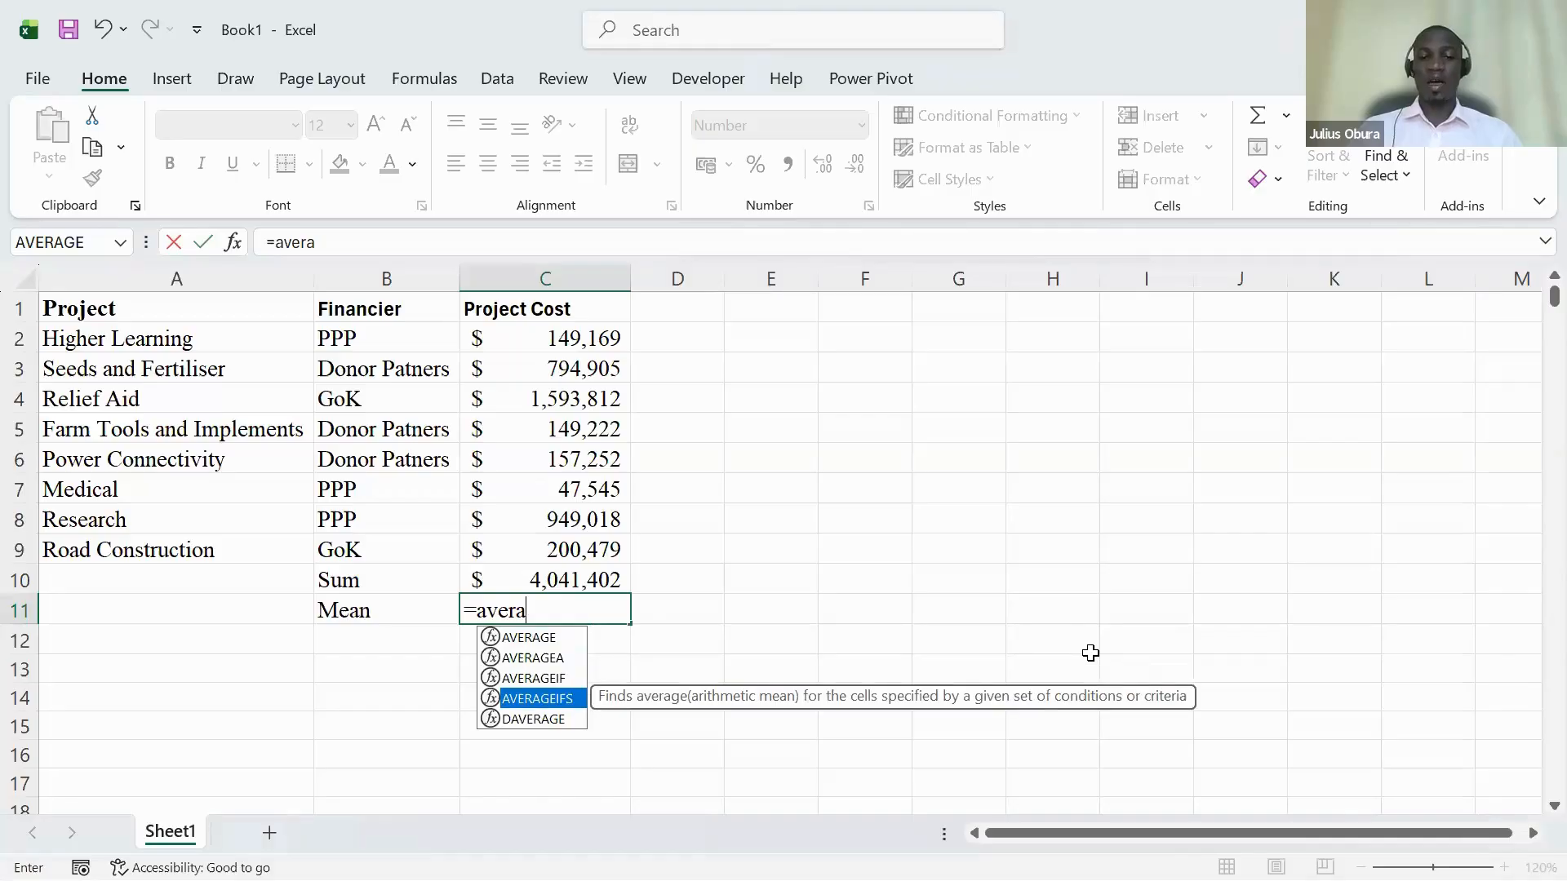
key("Down")
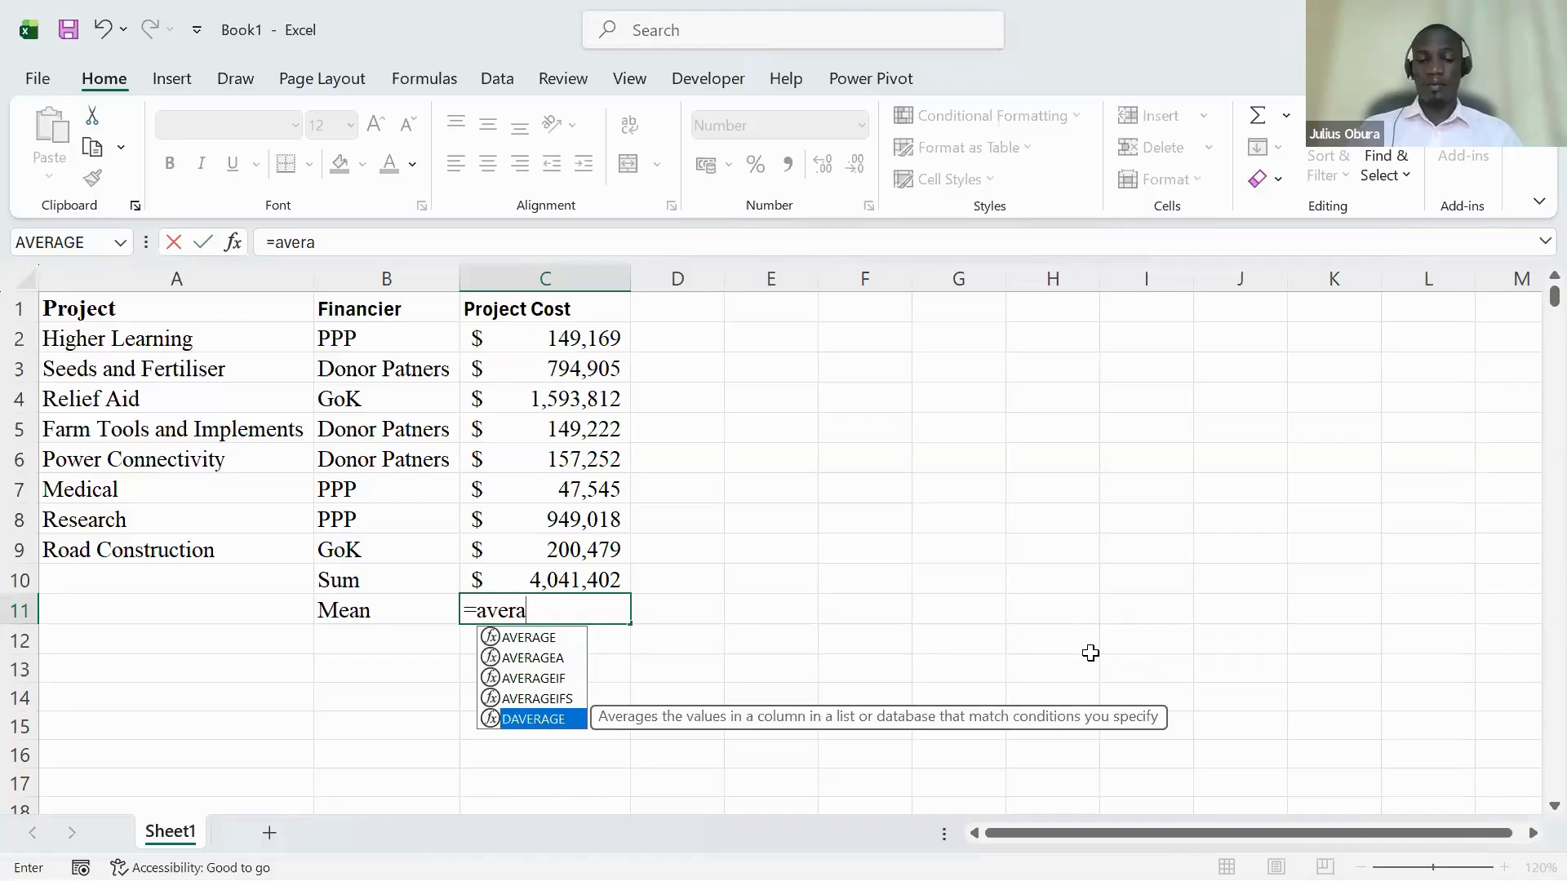
key("Up")
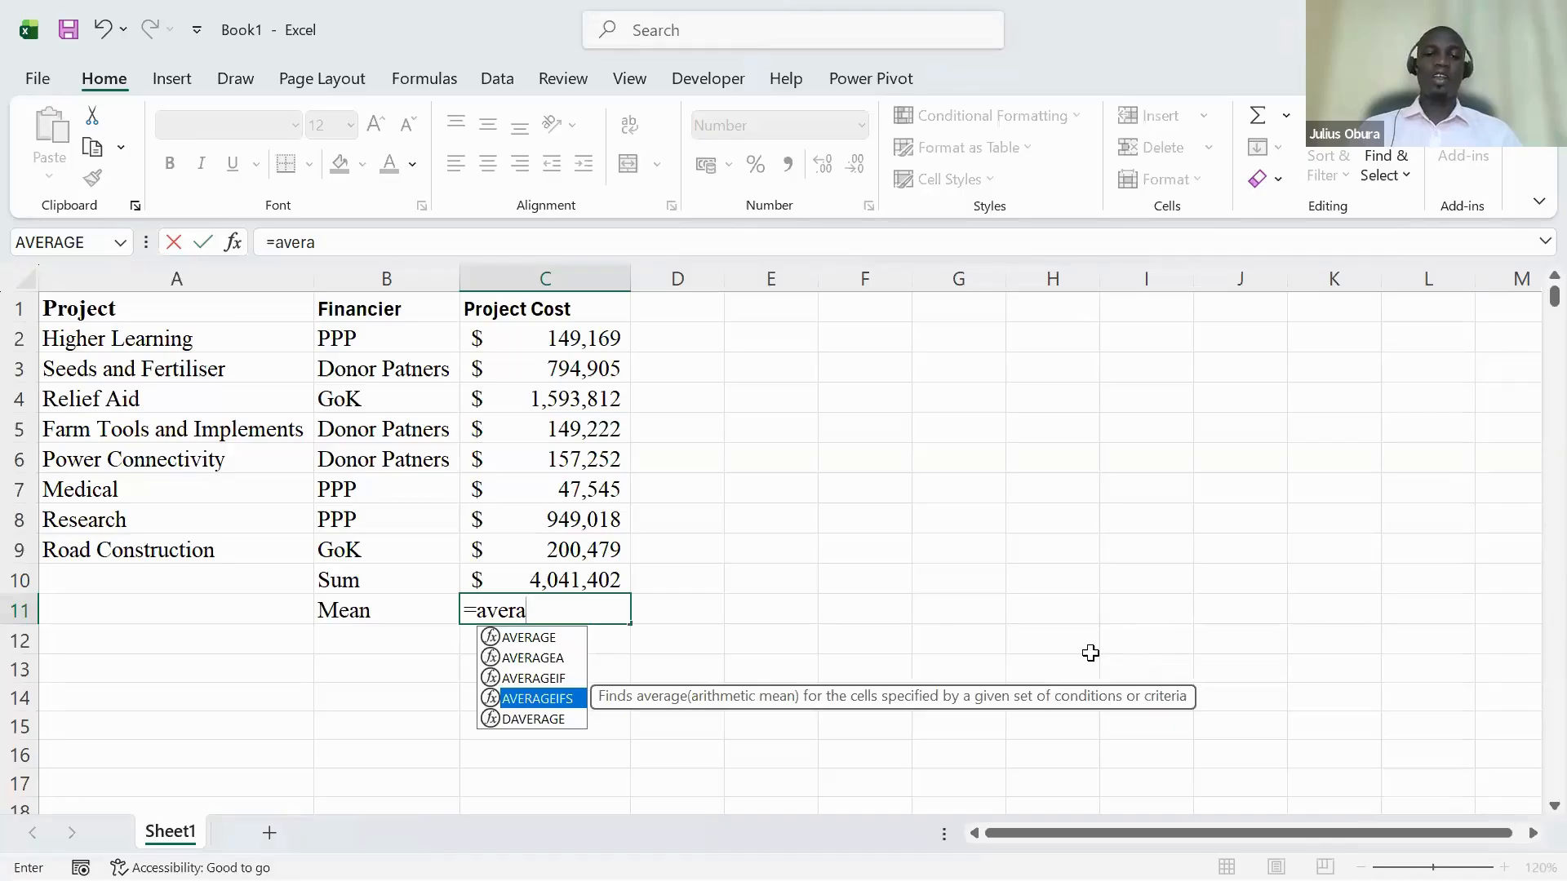
key("Up")
key("Up")
key("Up")
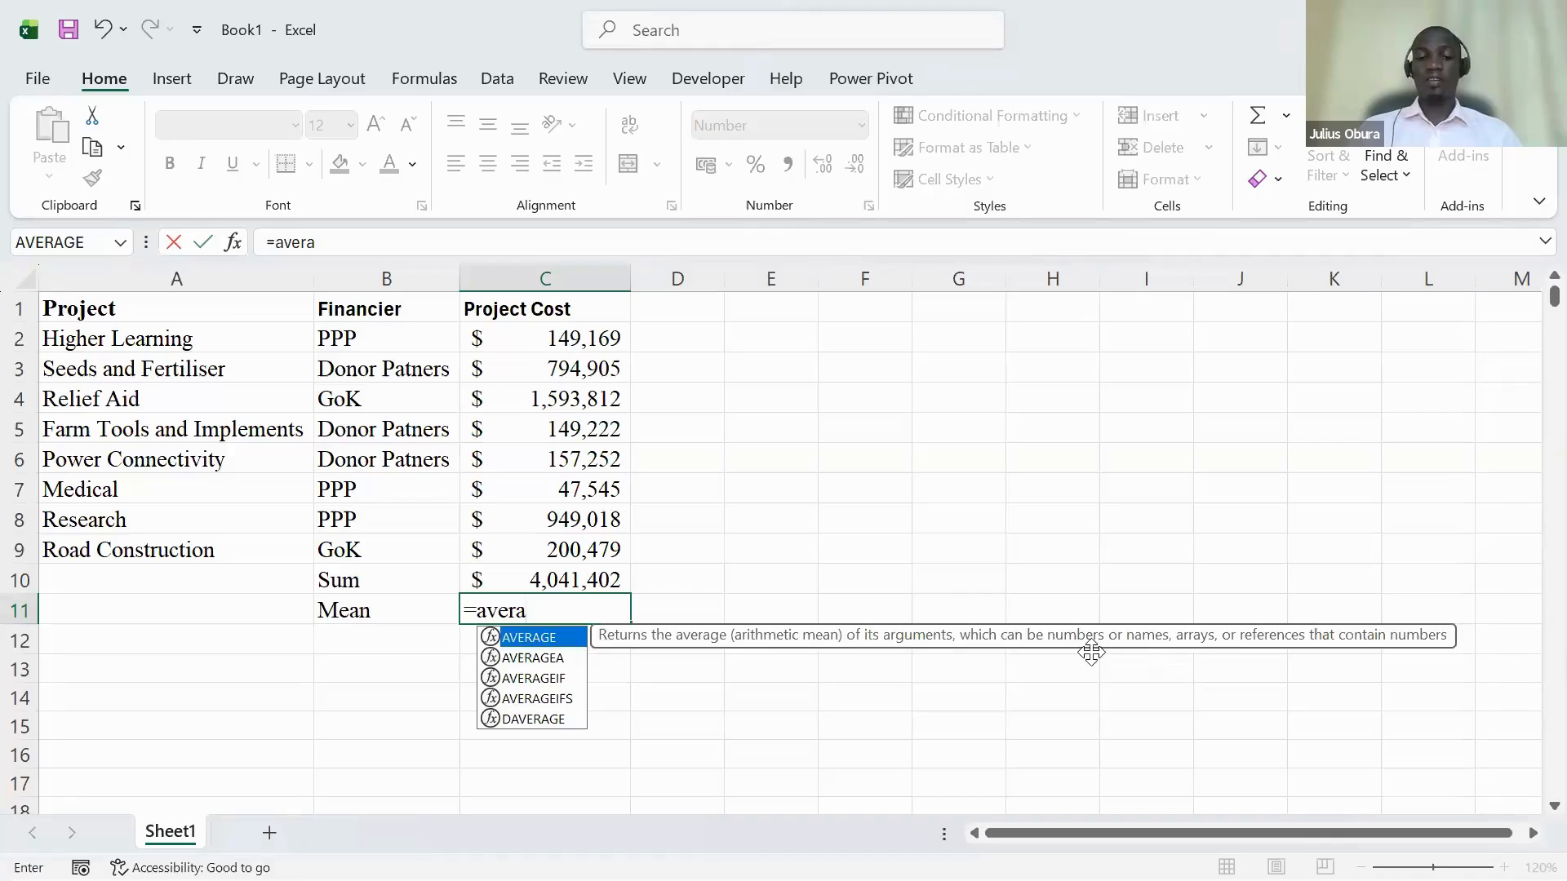
key("Down")
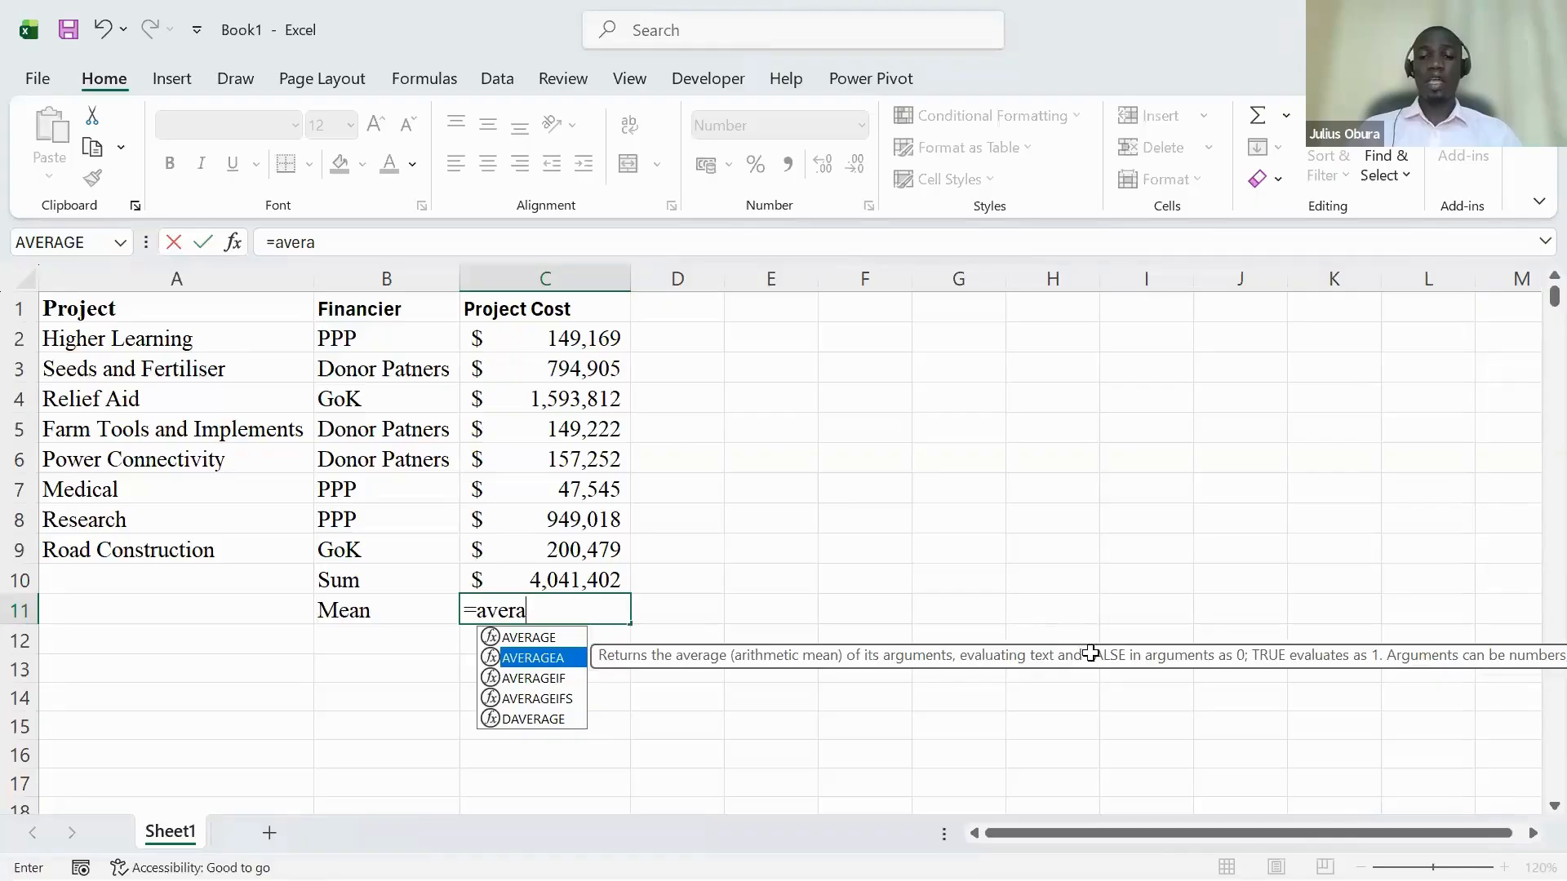
key("Down")
key("Down")
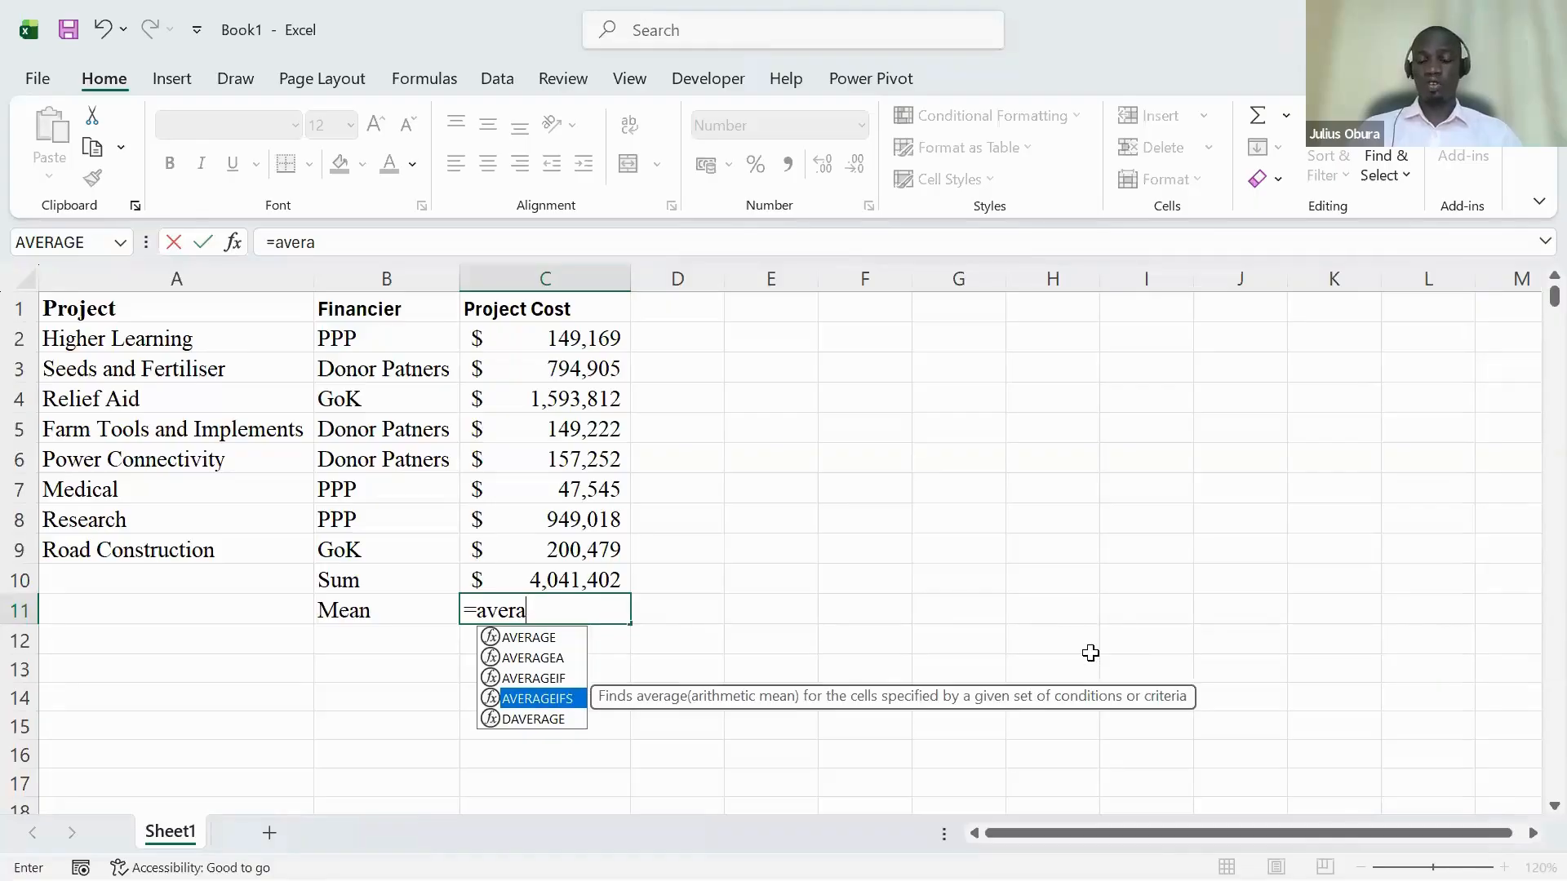
key("Down")
key("Down")
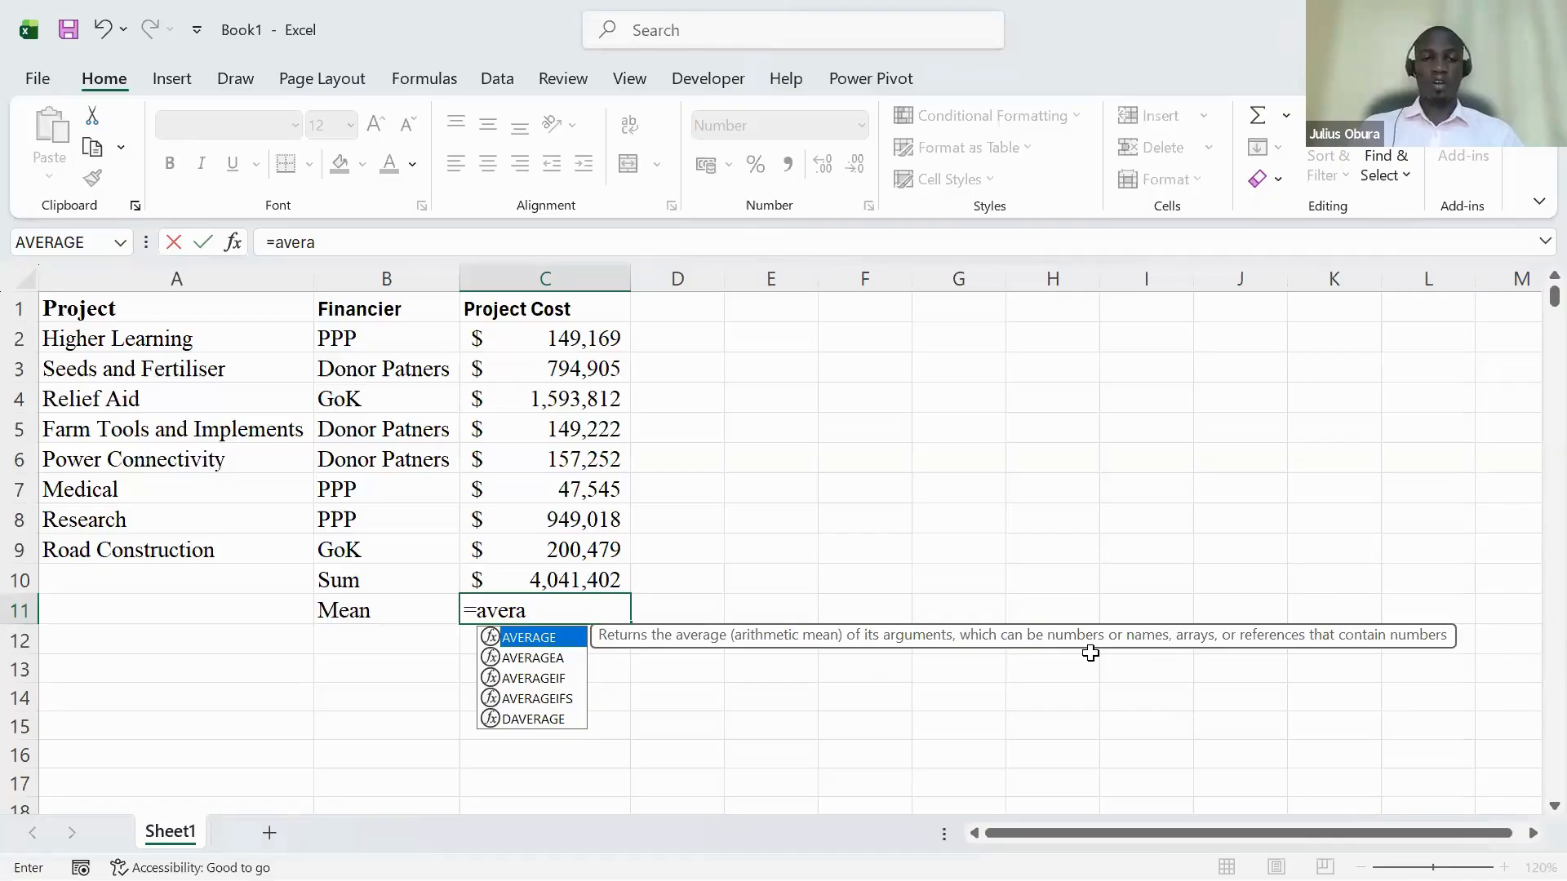
Complete the formula in C11 with the AVERAGE function over the project costs C2:C9.
key("Tab")
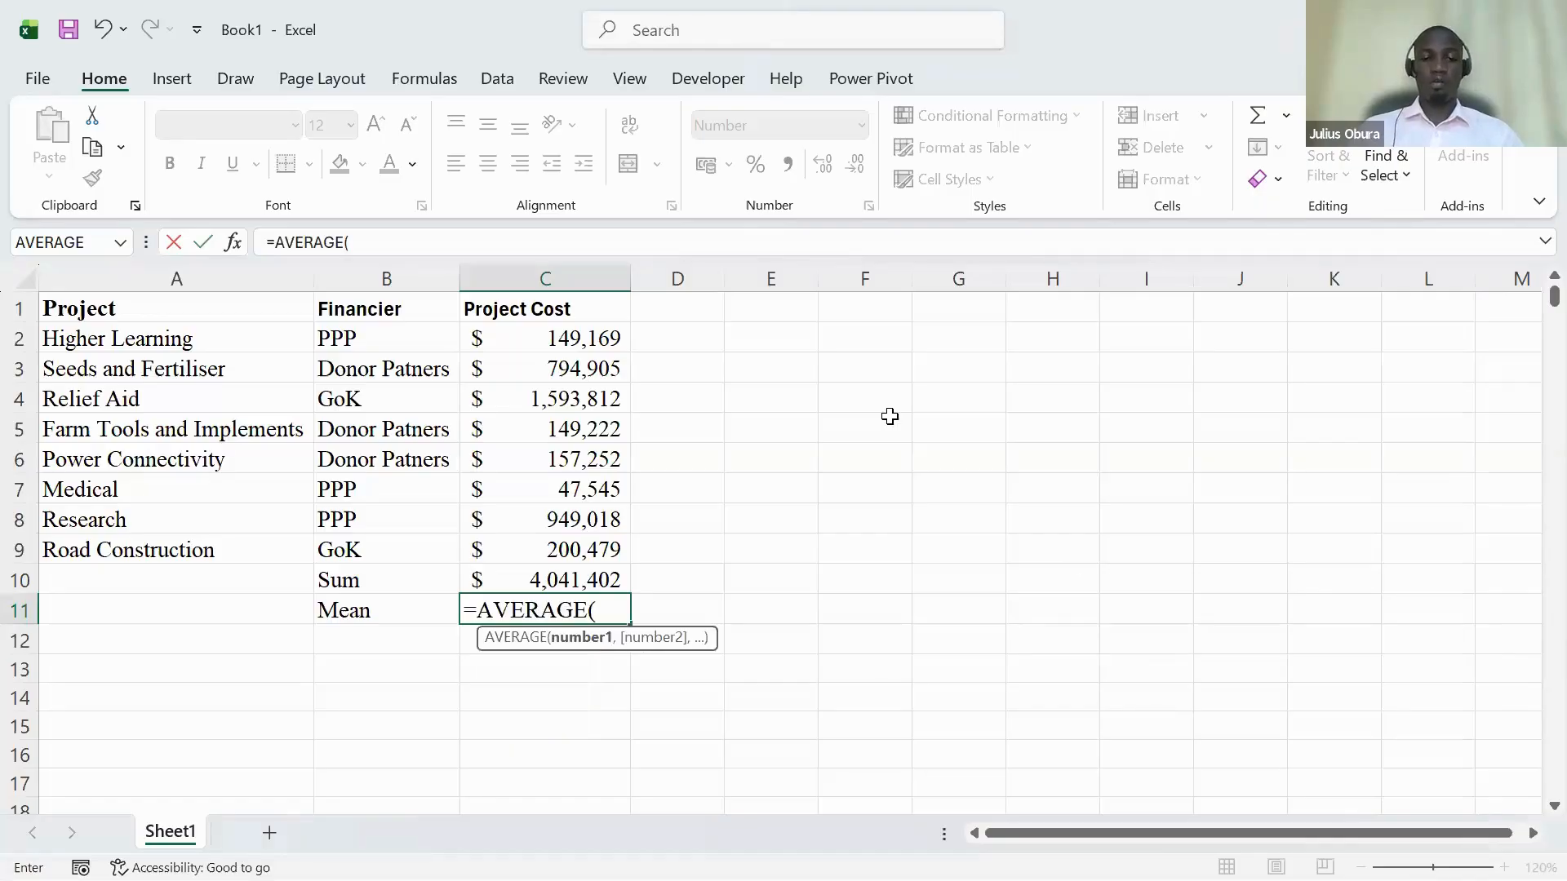
left_click_drag(592, 339, 591, 558)
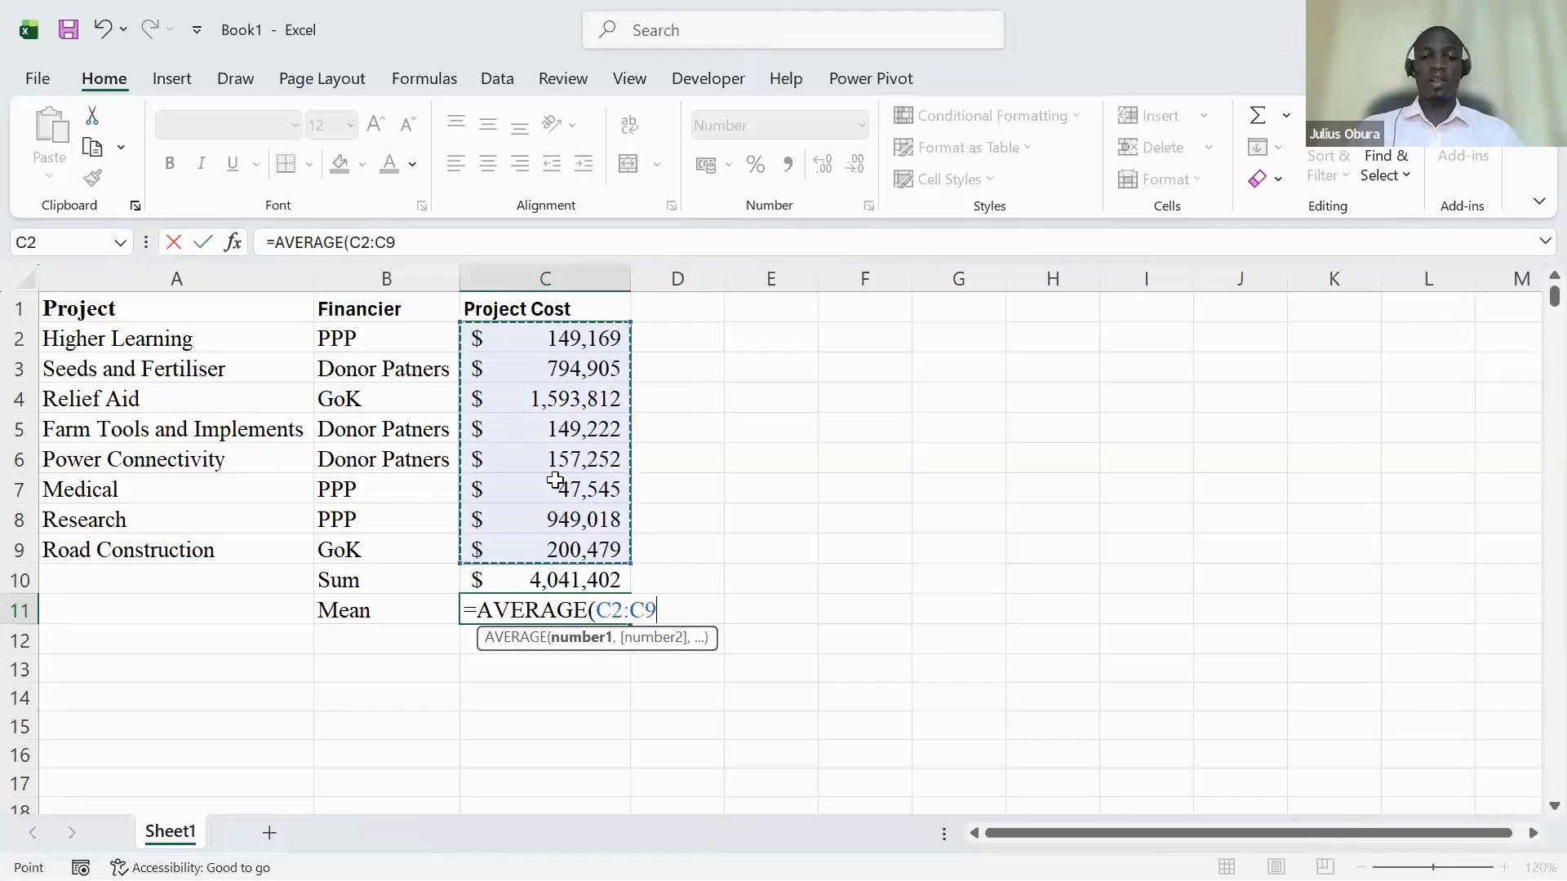
key("Return")
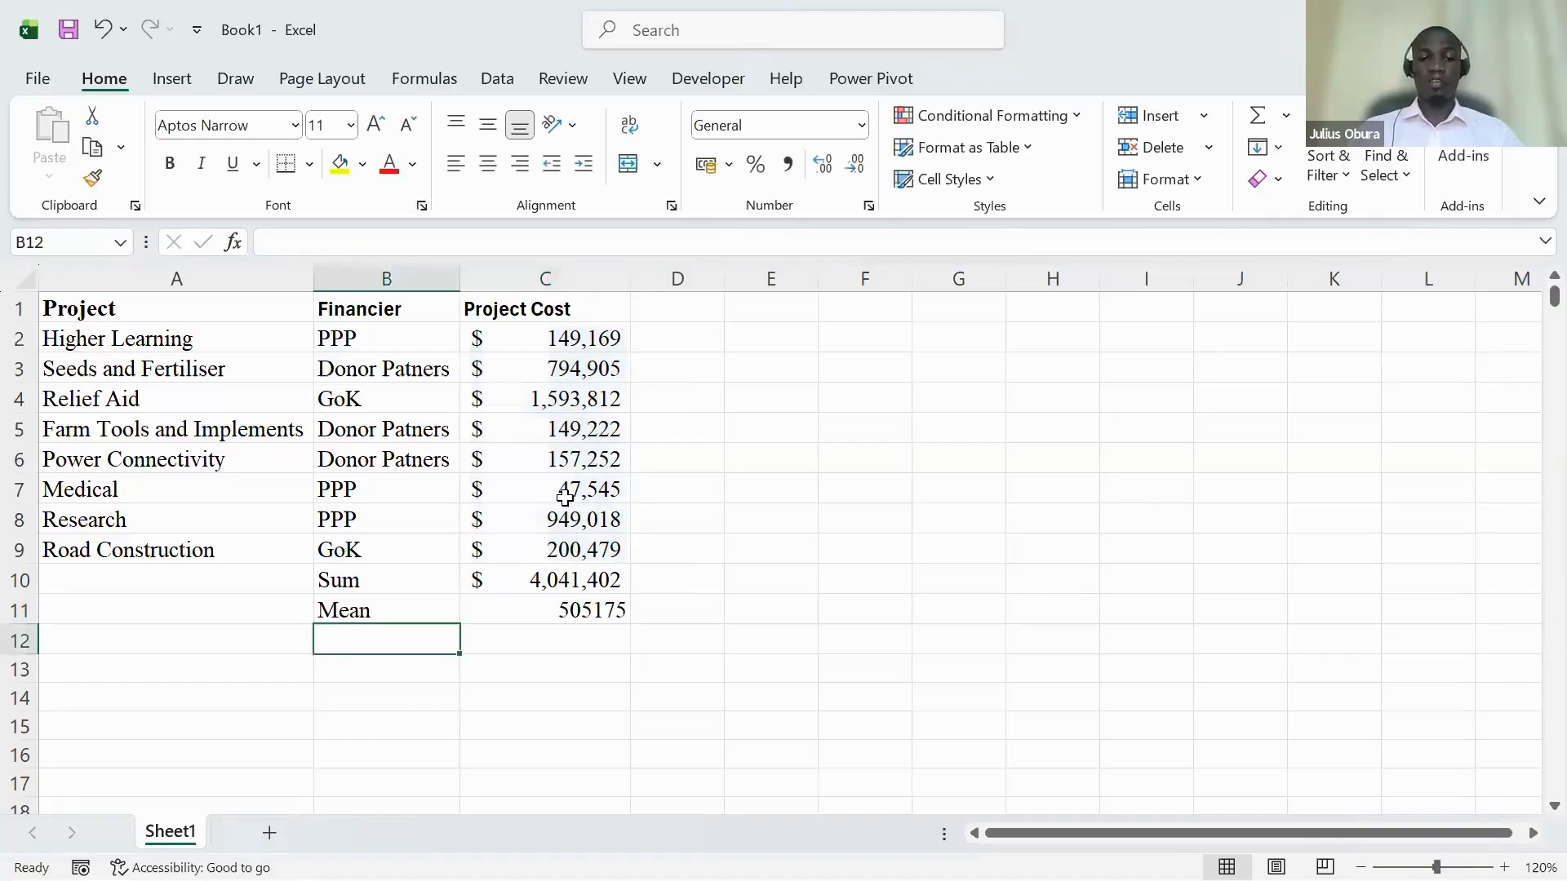
Format the mean in C11 as English (United States) dollar accounting with no decimal places.
left_click(604, 607)
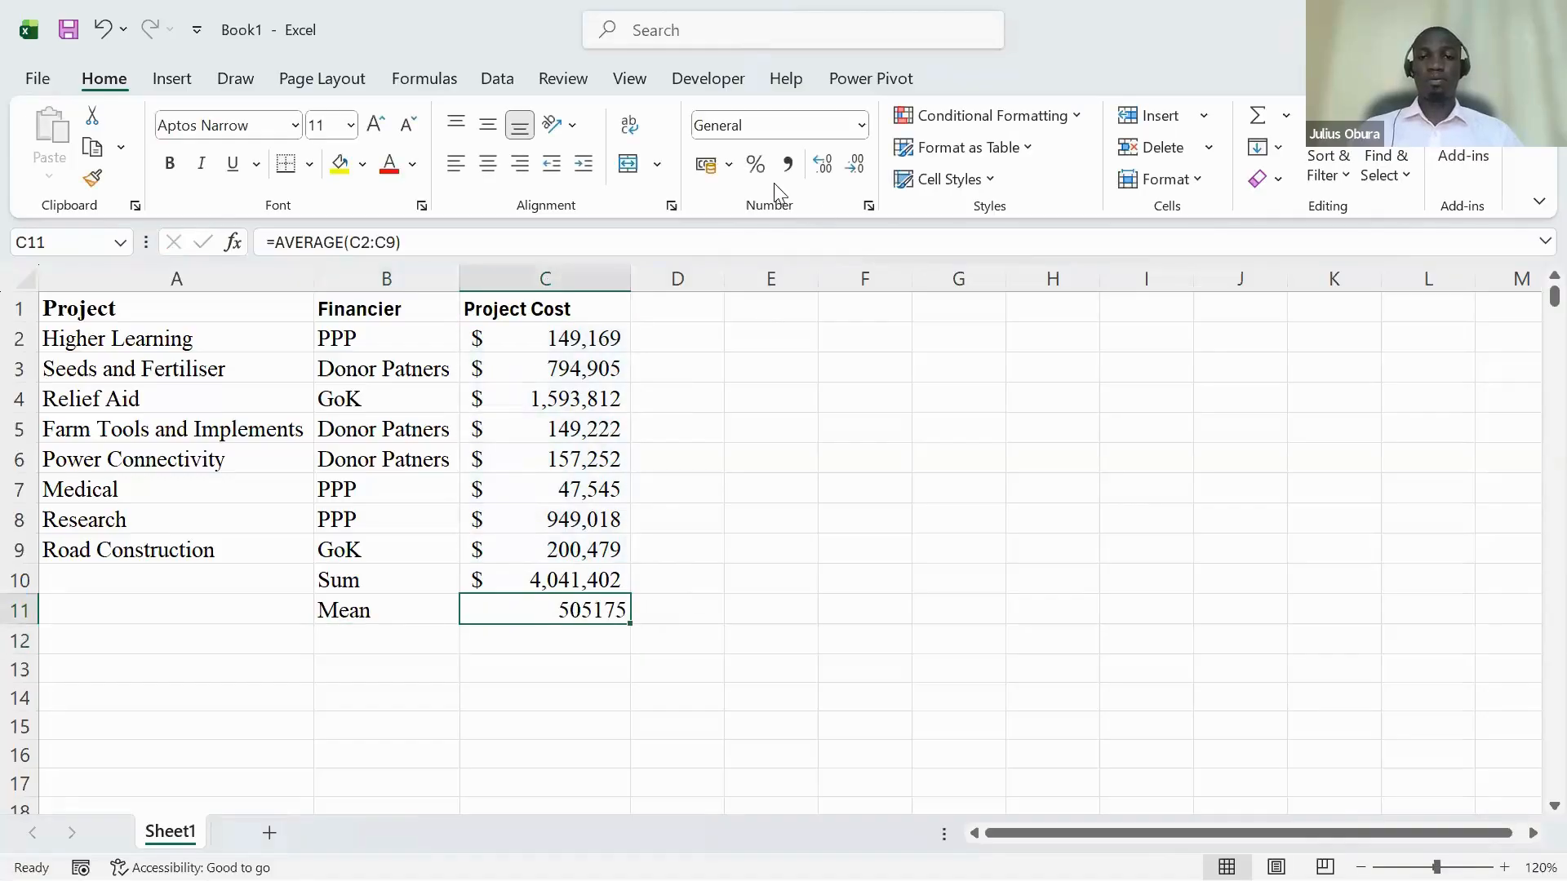
left_click(729, 164)
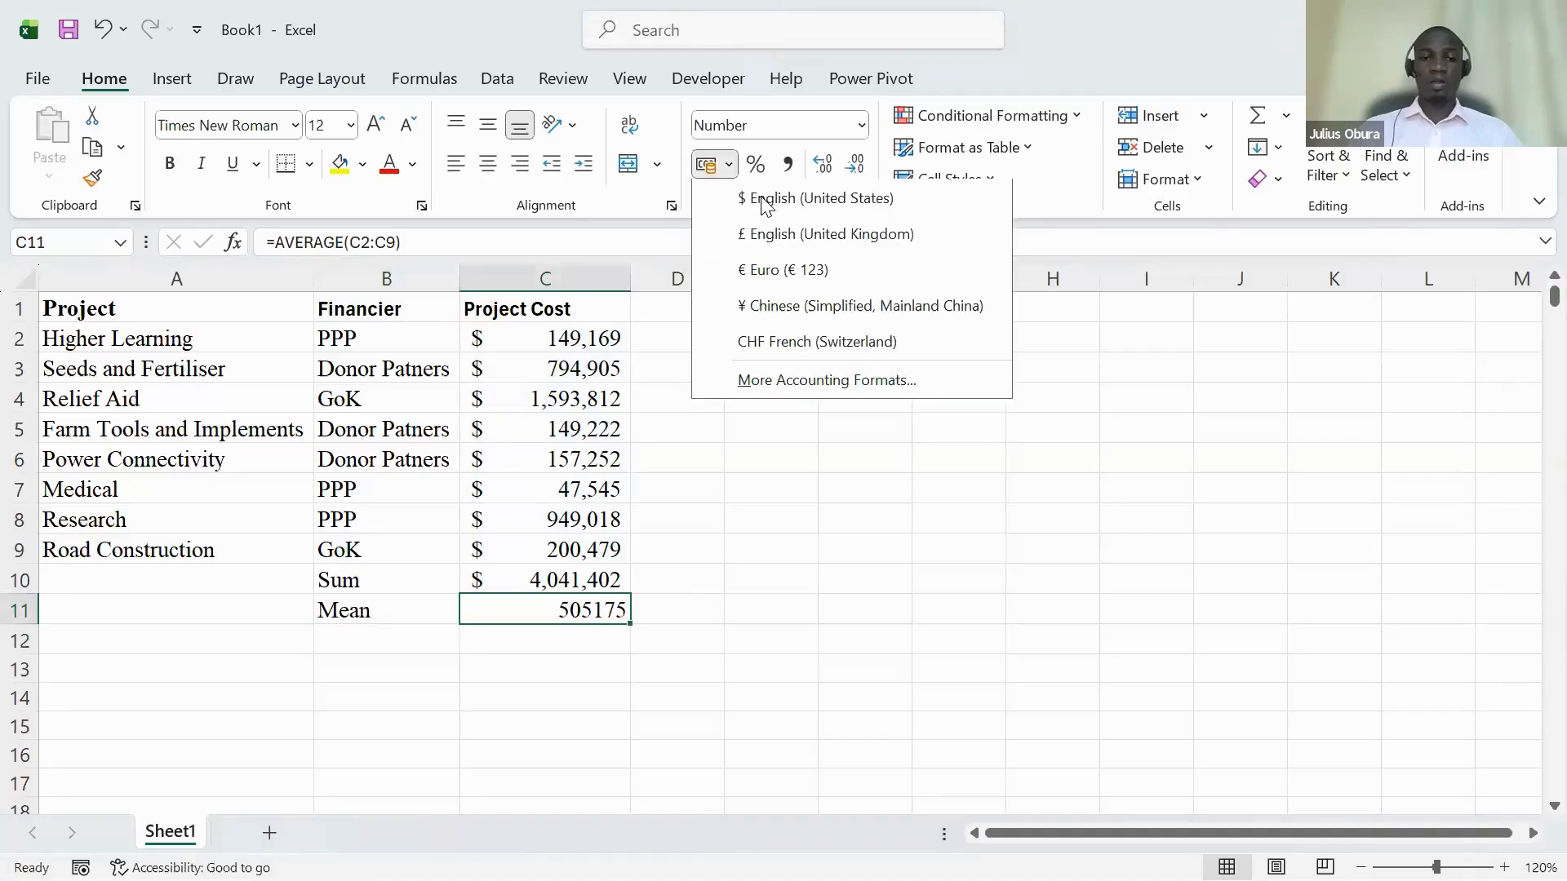
key("Return")
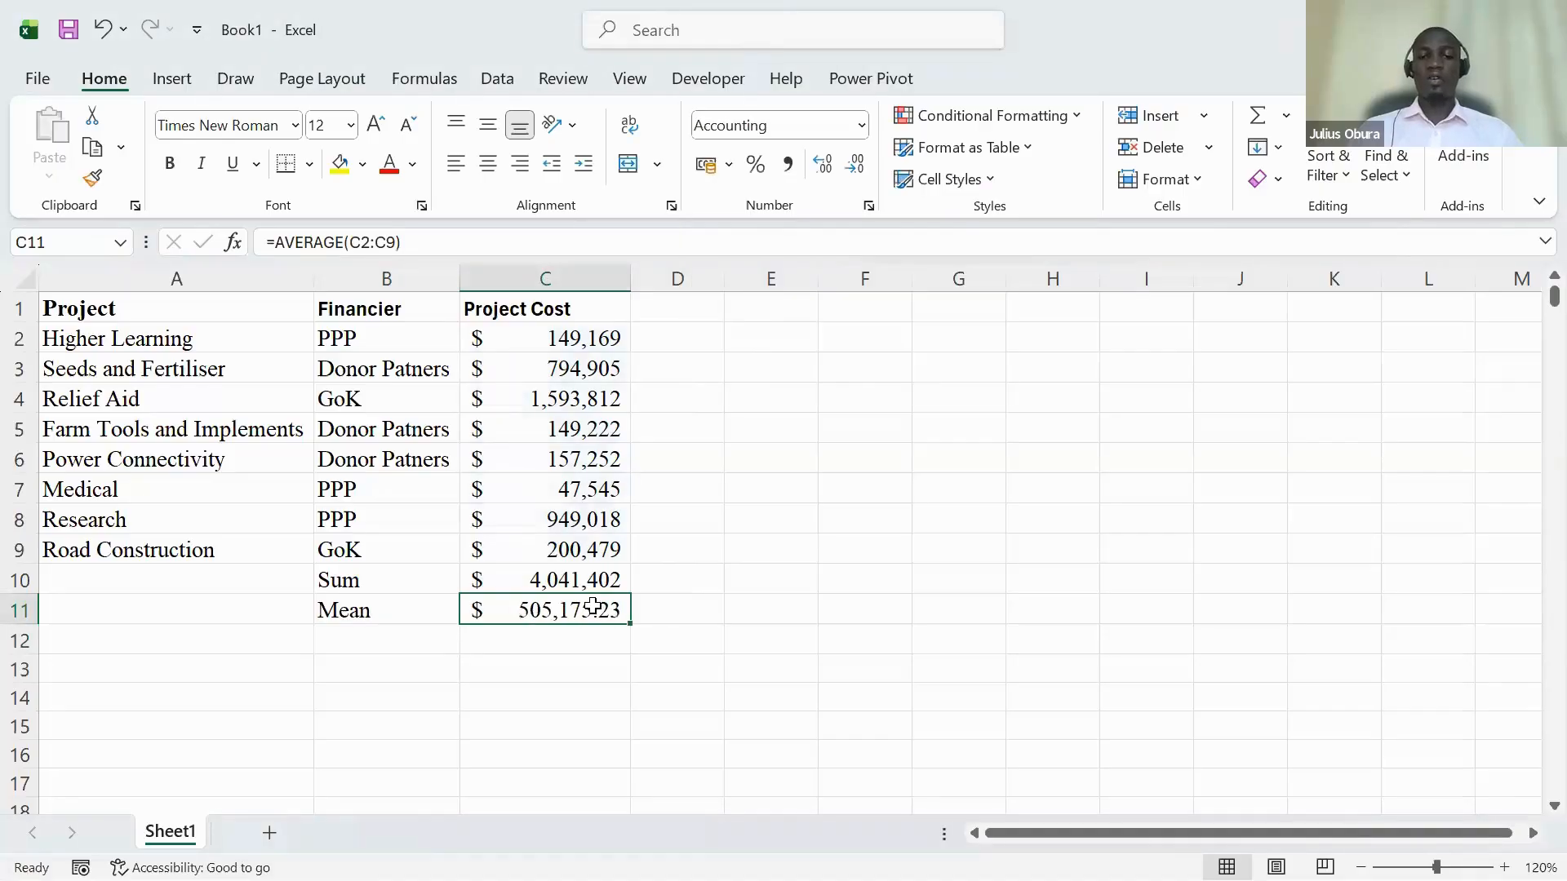
left_click(854, 167)
left_click(854, 167)
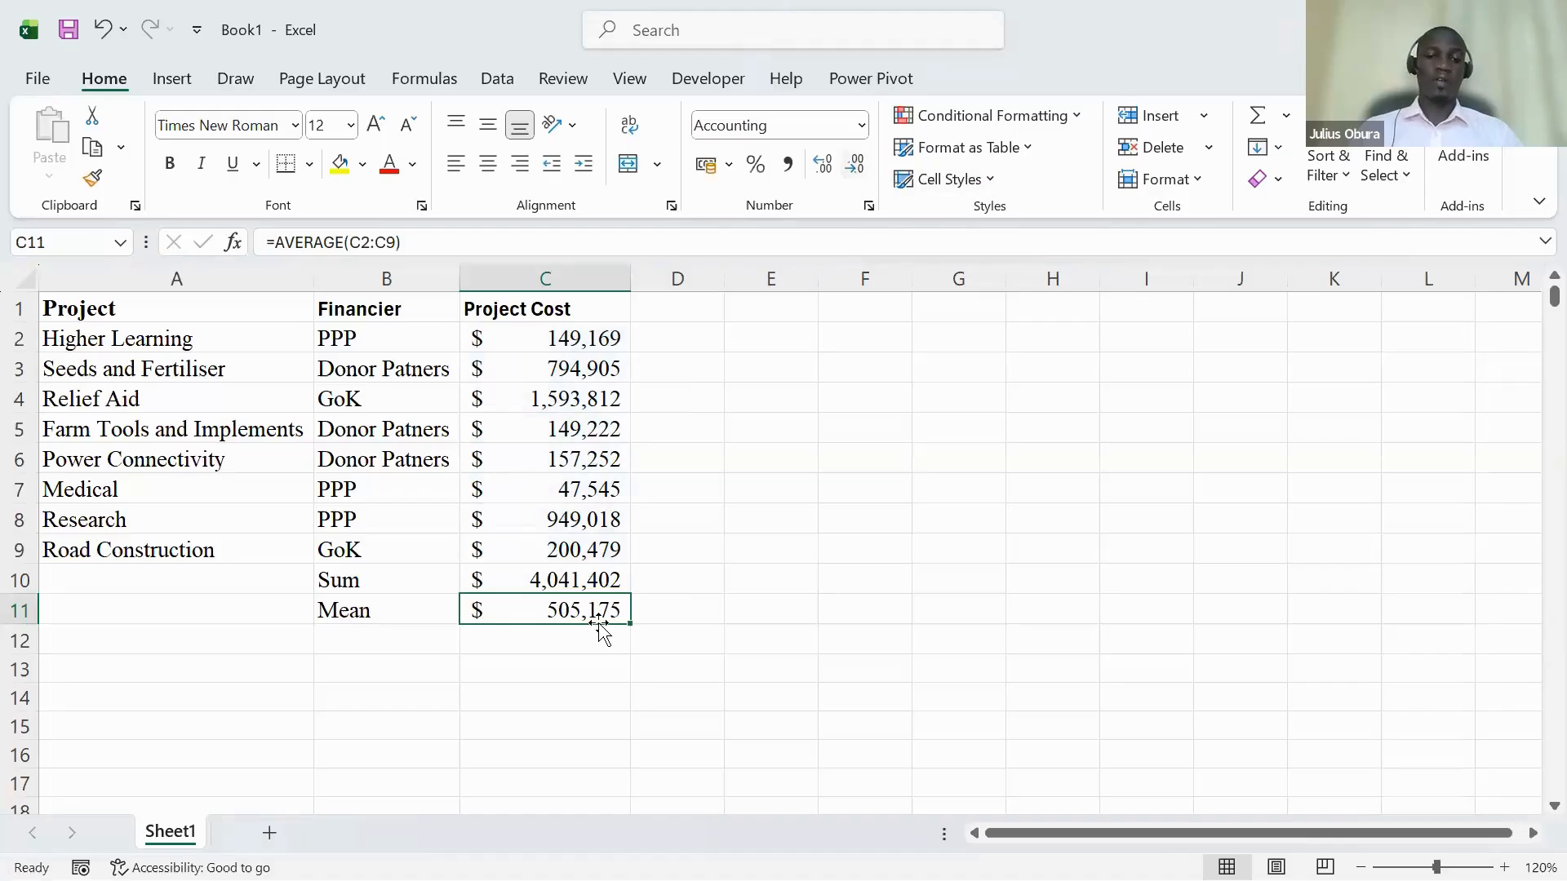
left_click(543, 662)
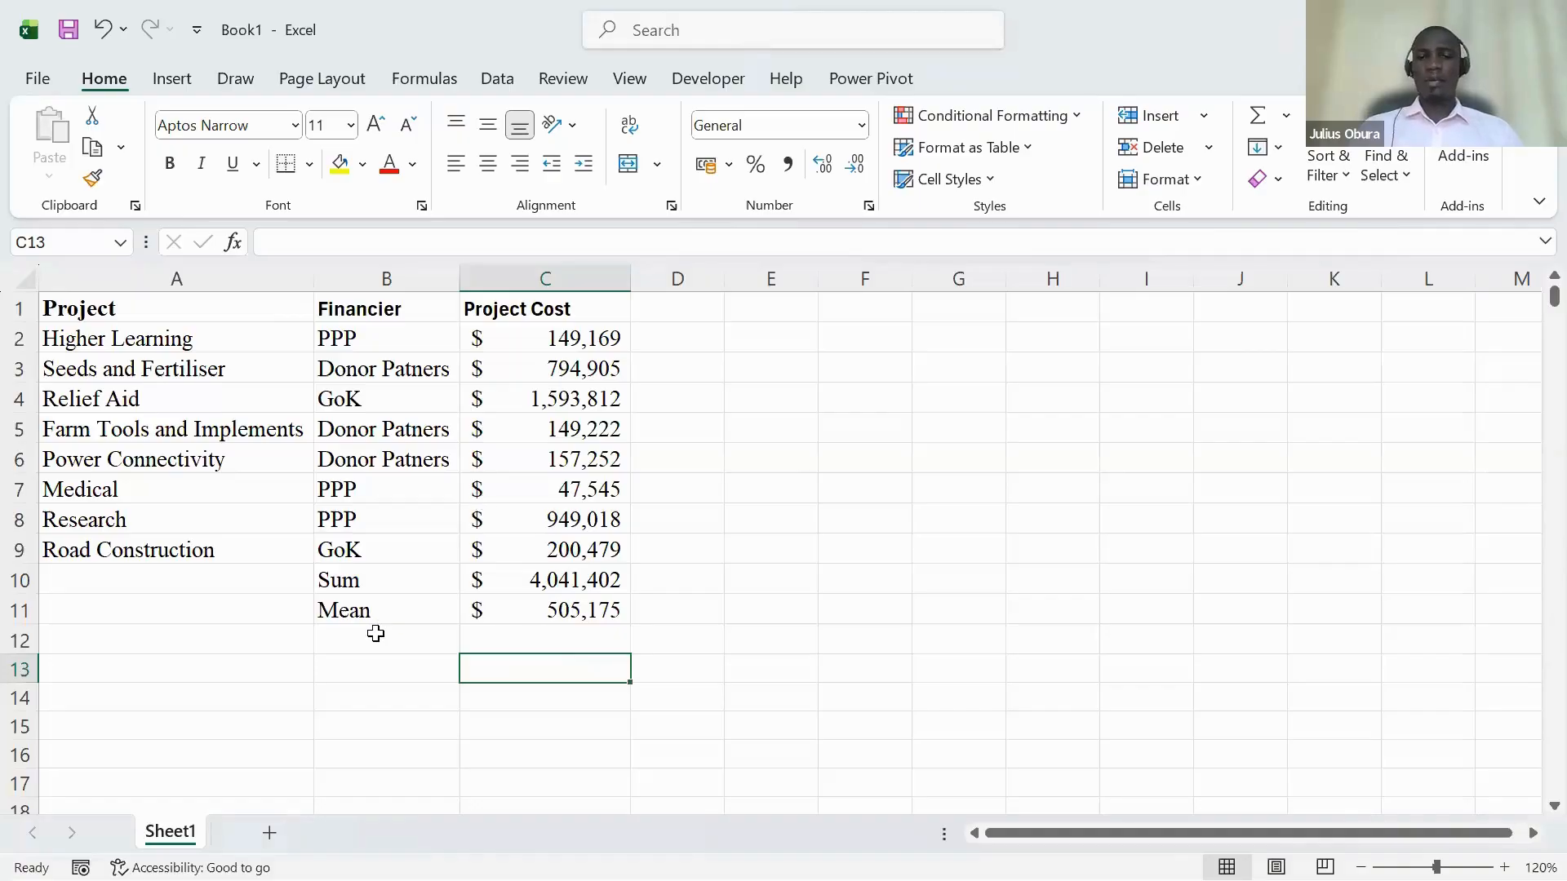
Label cell B12 "Count" and enter a COUNT formula over the project costs C2:C9 in C12.
left_click(375, 634)
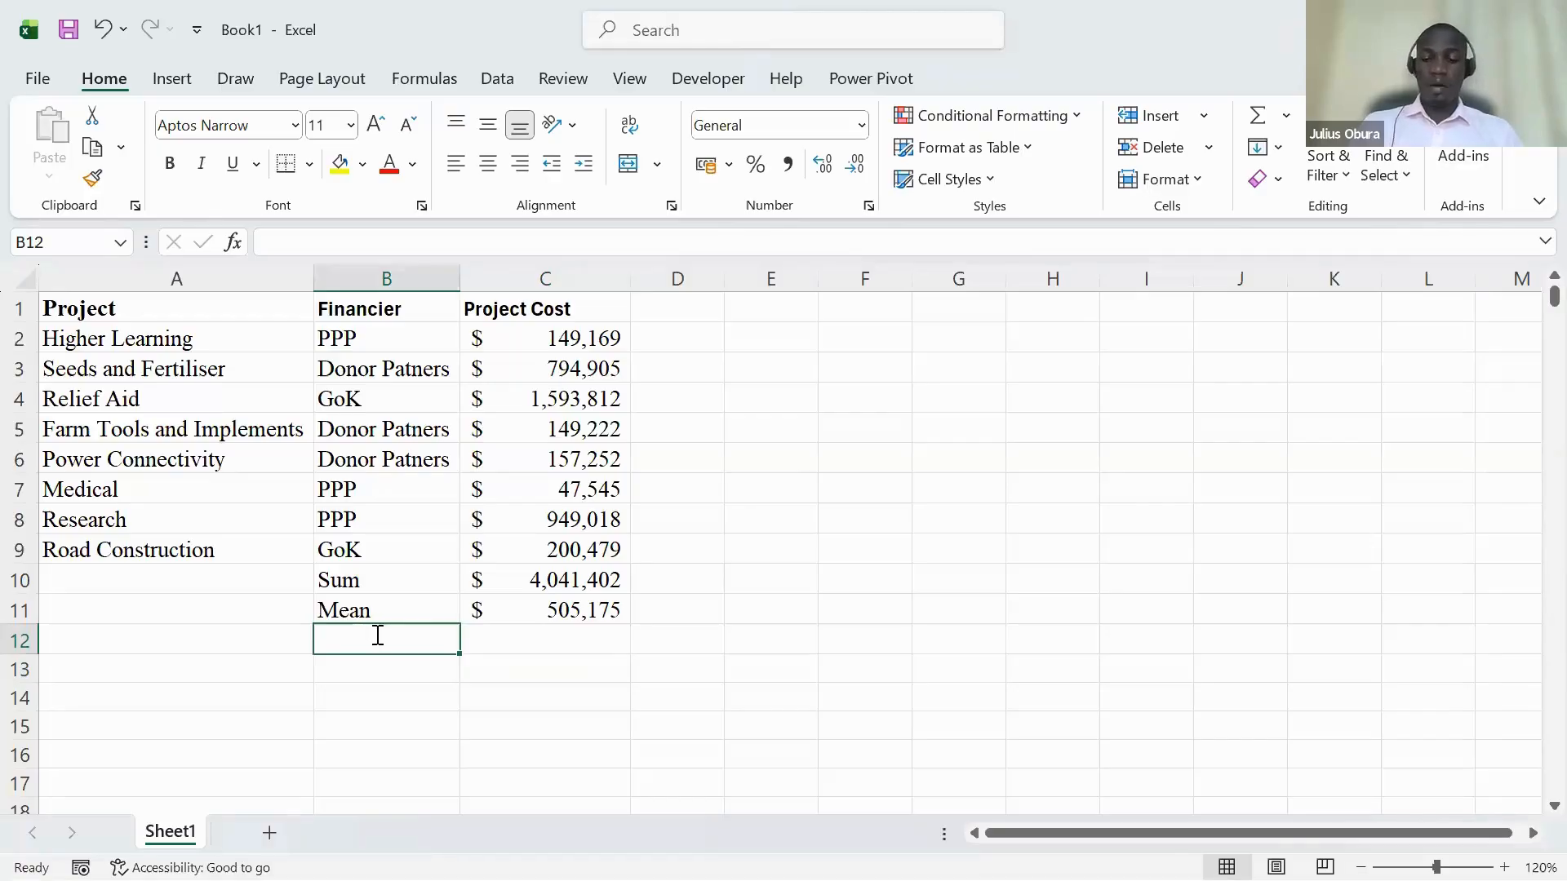
type("Count")
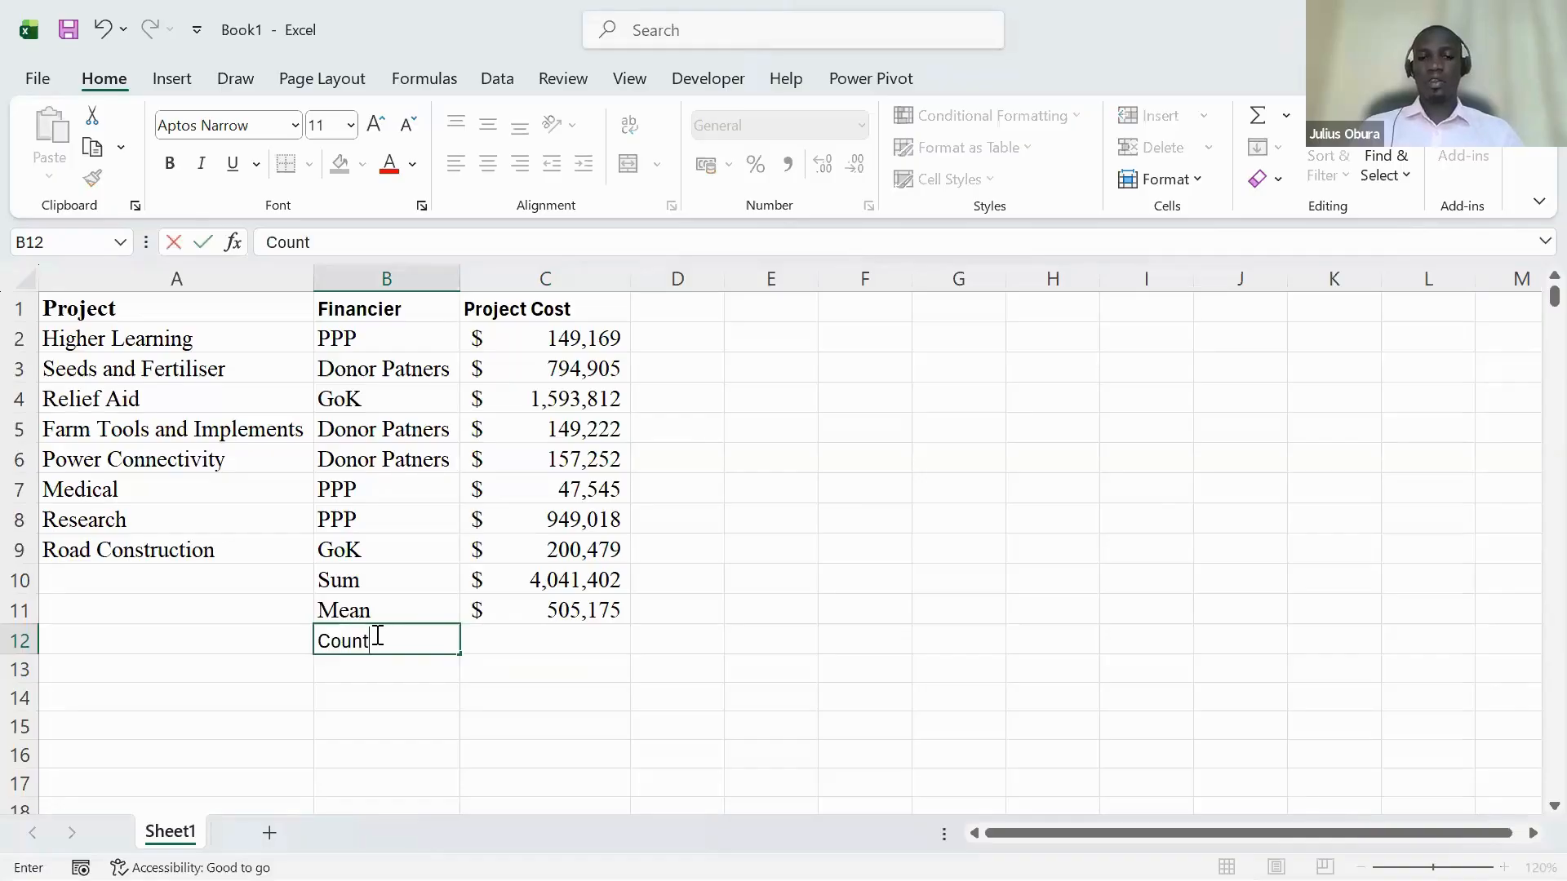
key("Tab")
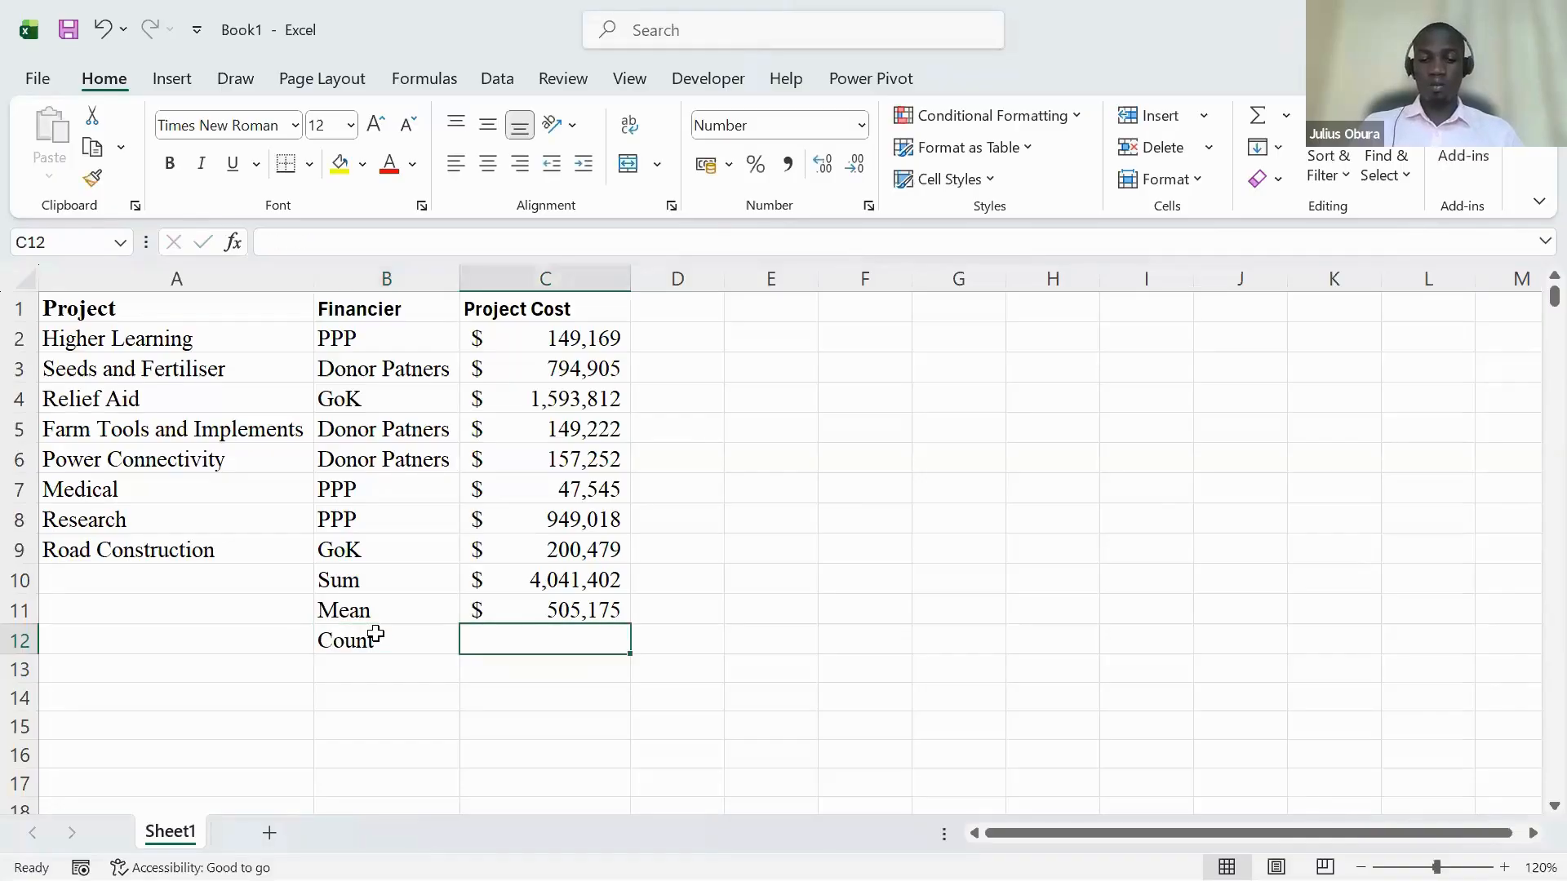
type("=count")
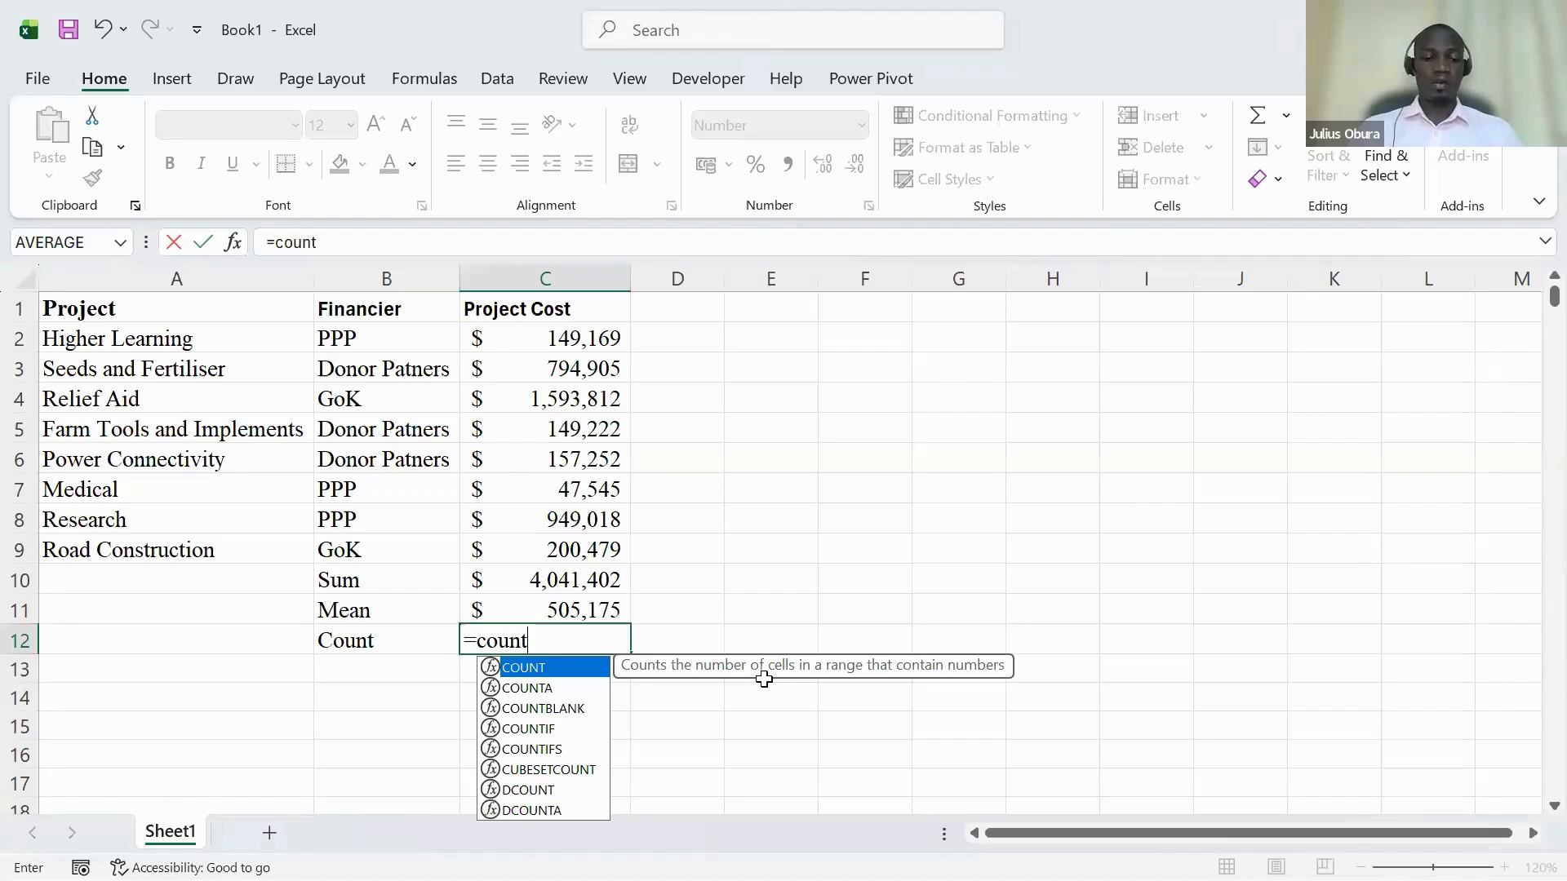
key("Tab")
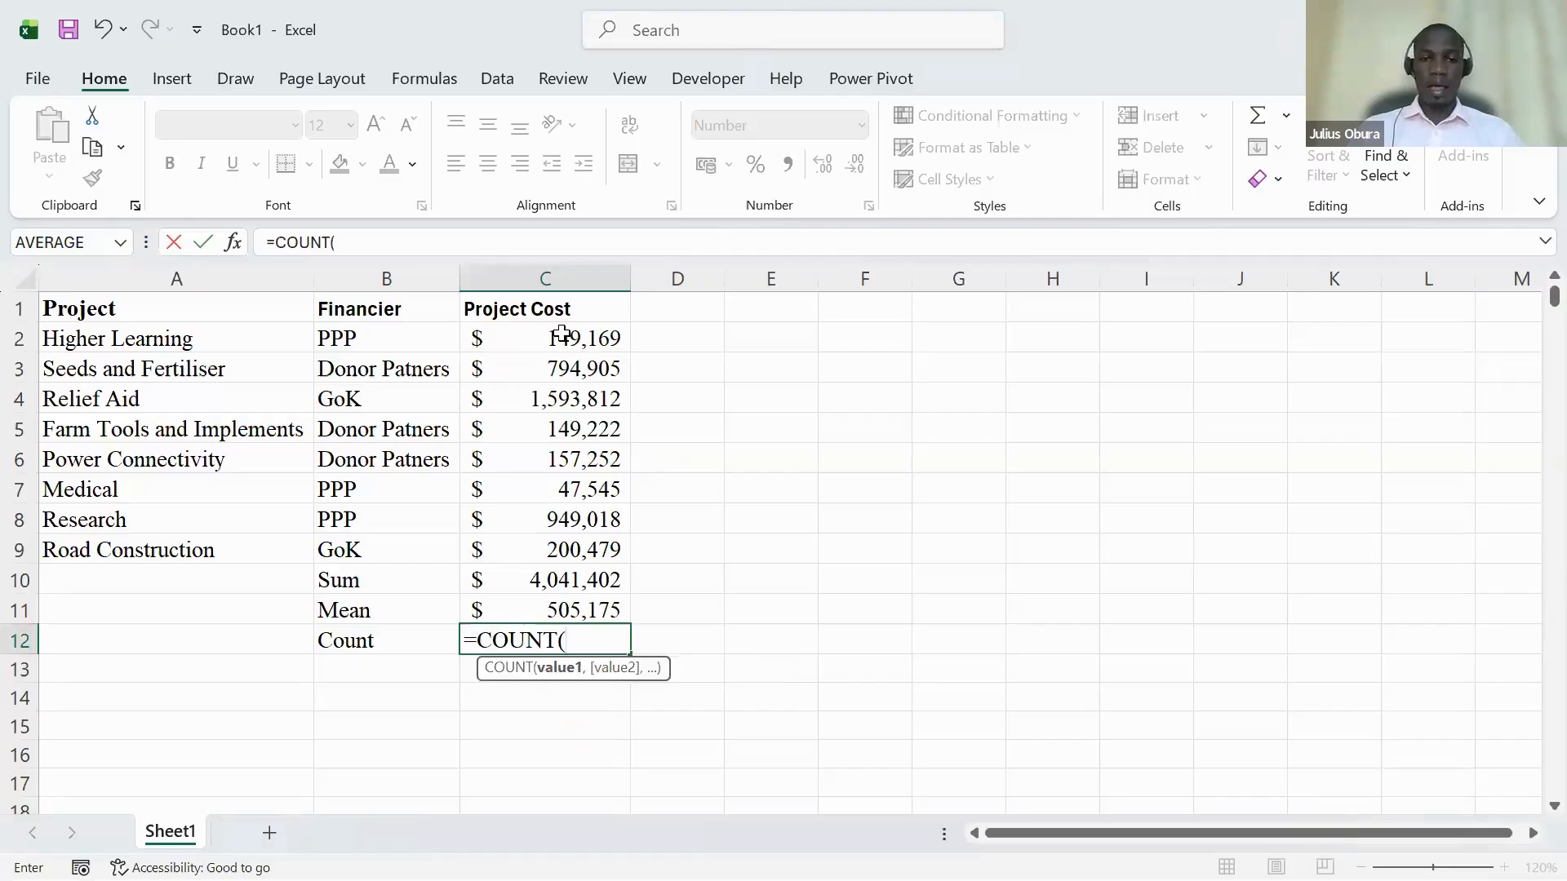
left_click_drag(562, 335, 562, 540)
key("Return")
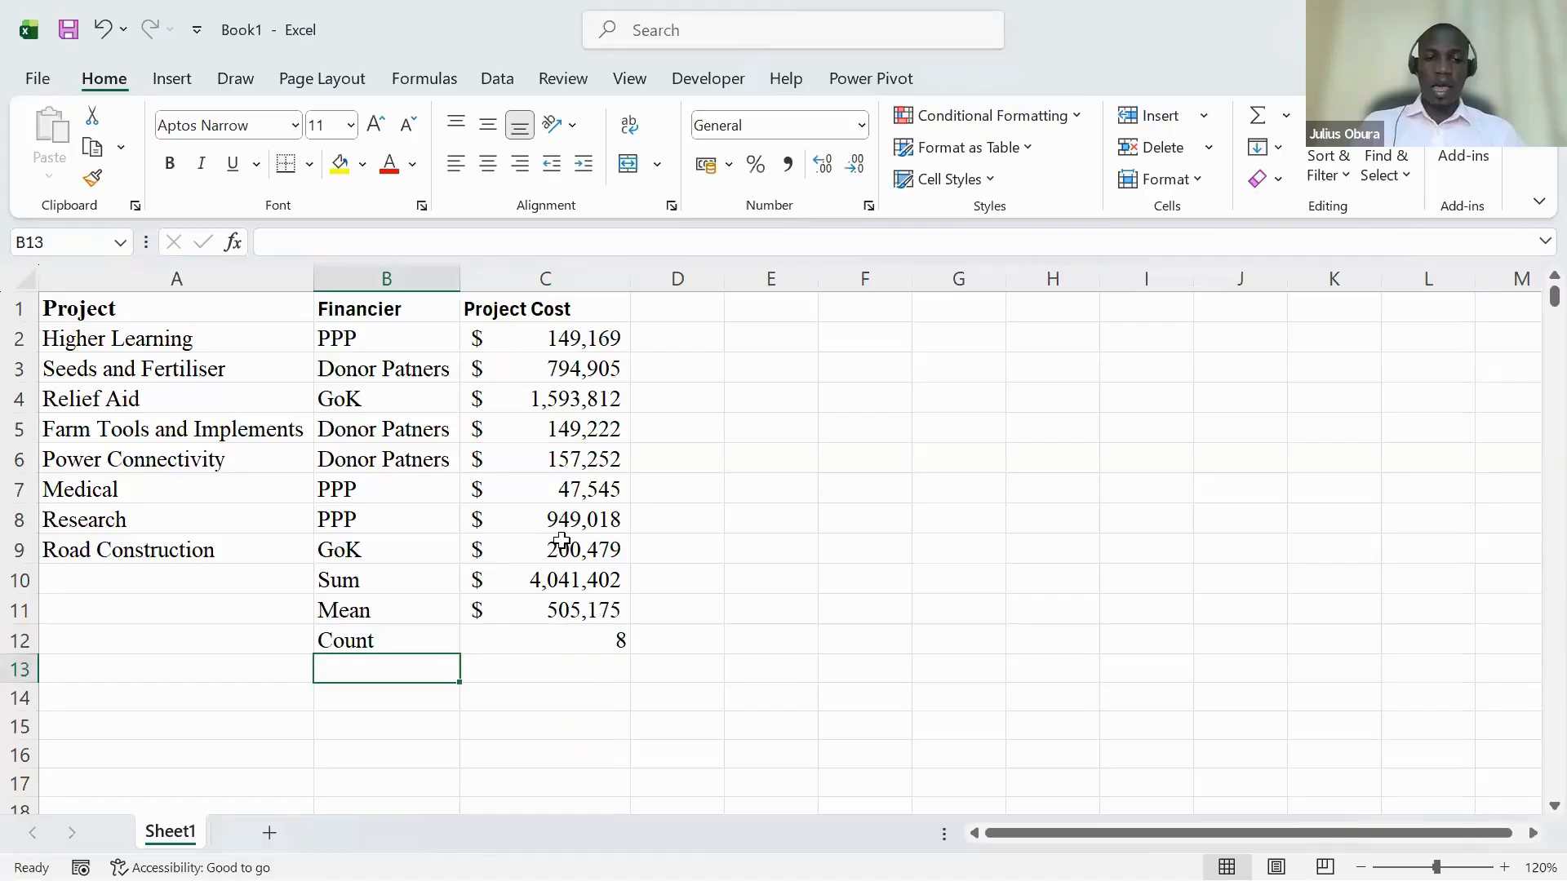
Label cell B13 "Count" below the first Count label.
type("Co")
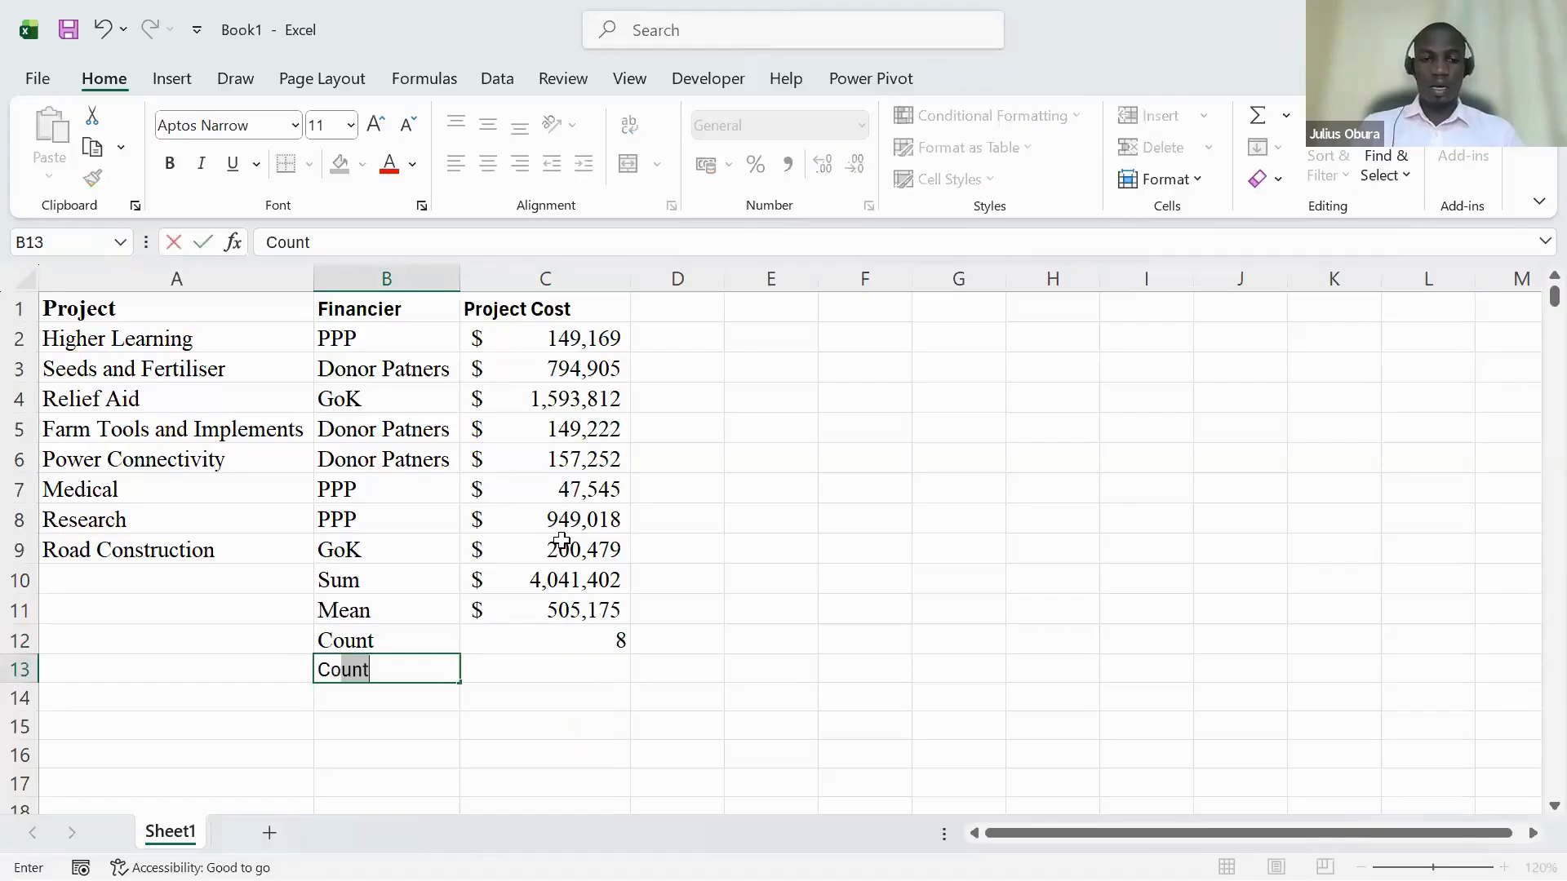
type("un")
key("Tab")
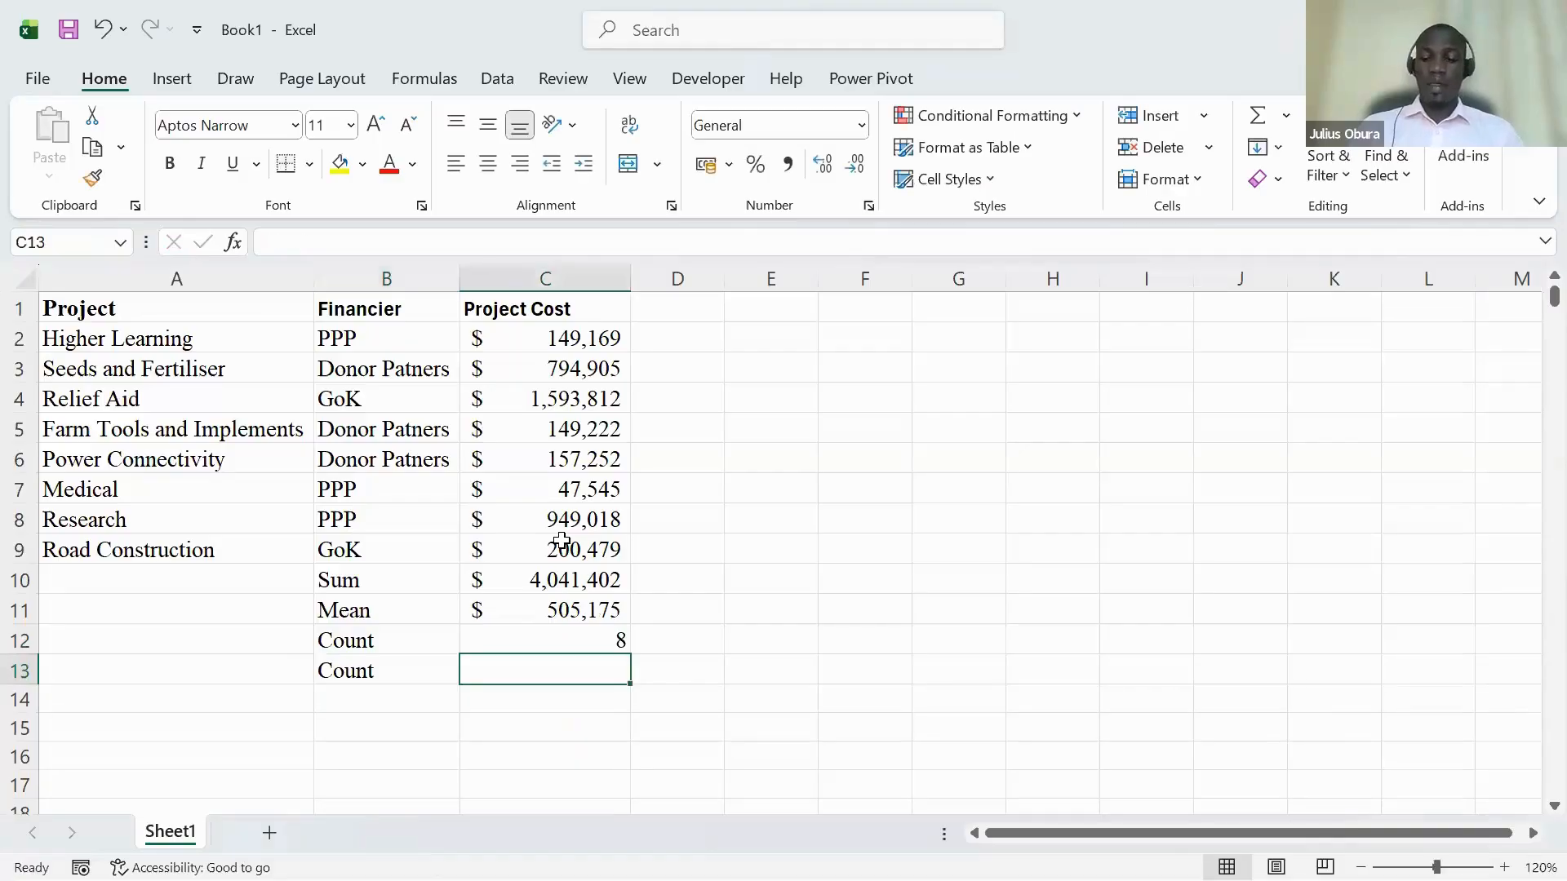
Try the COUNT function in C13 over the project names A2:A9 and compare the cost range with the name range.
type("=c")
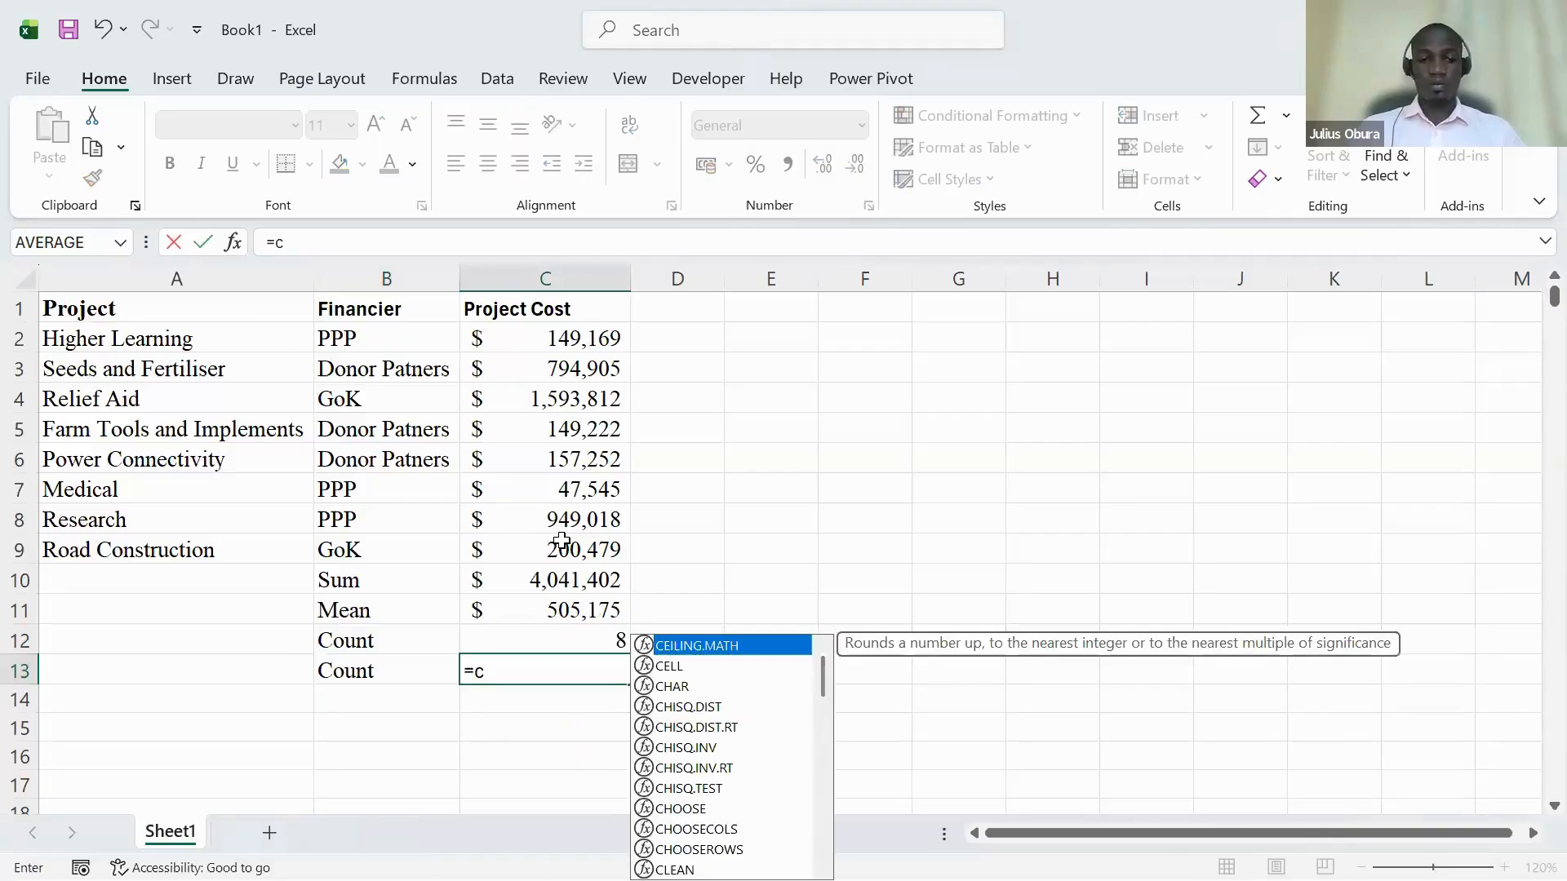
type("ount")
key("Tab")
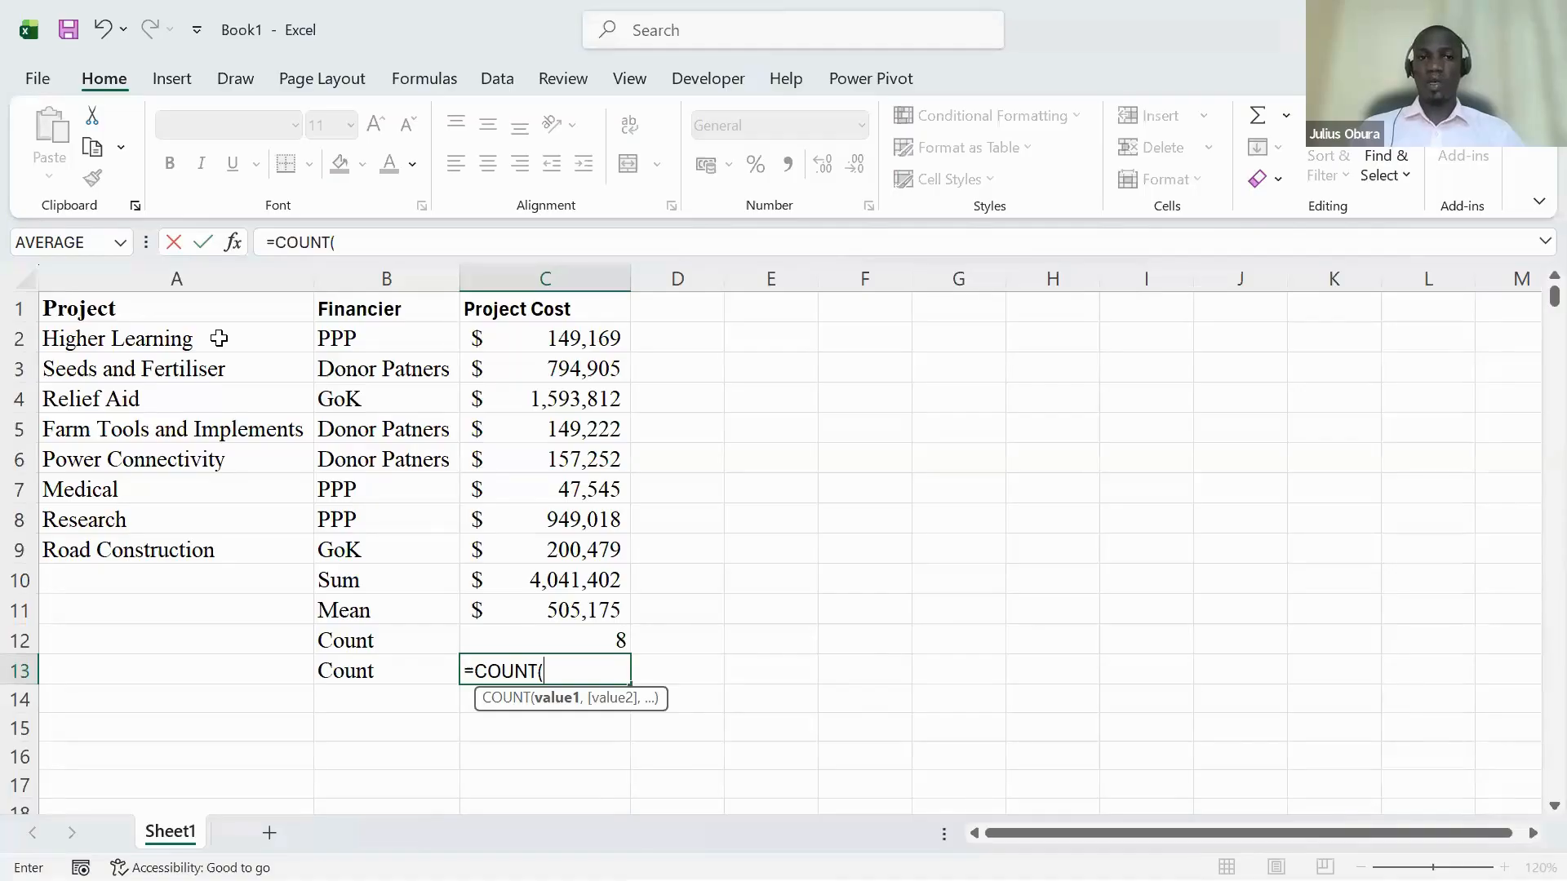
left_click_drag(218, 338, 220, 536)
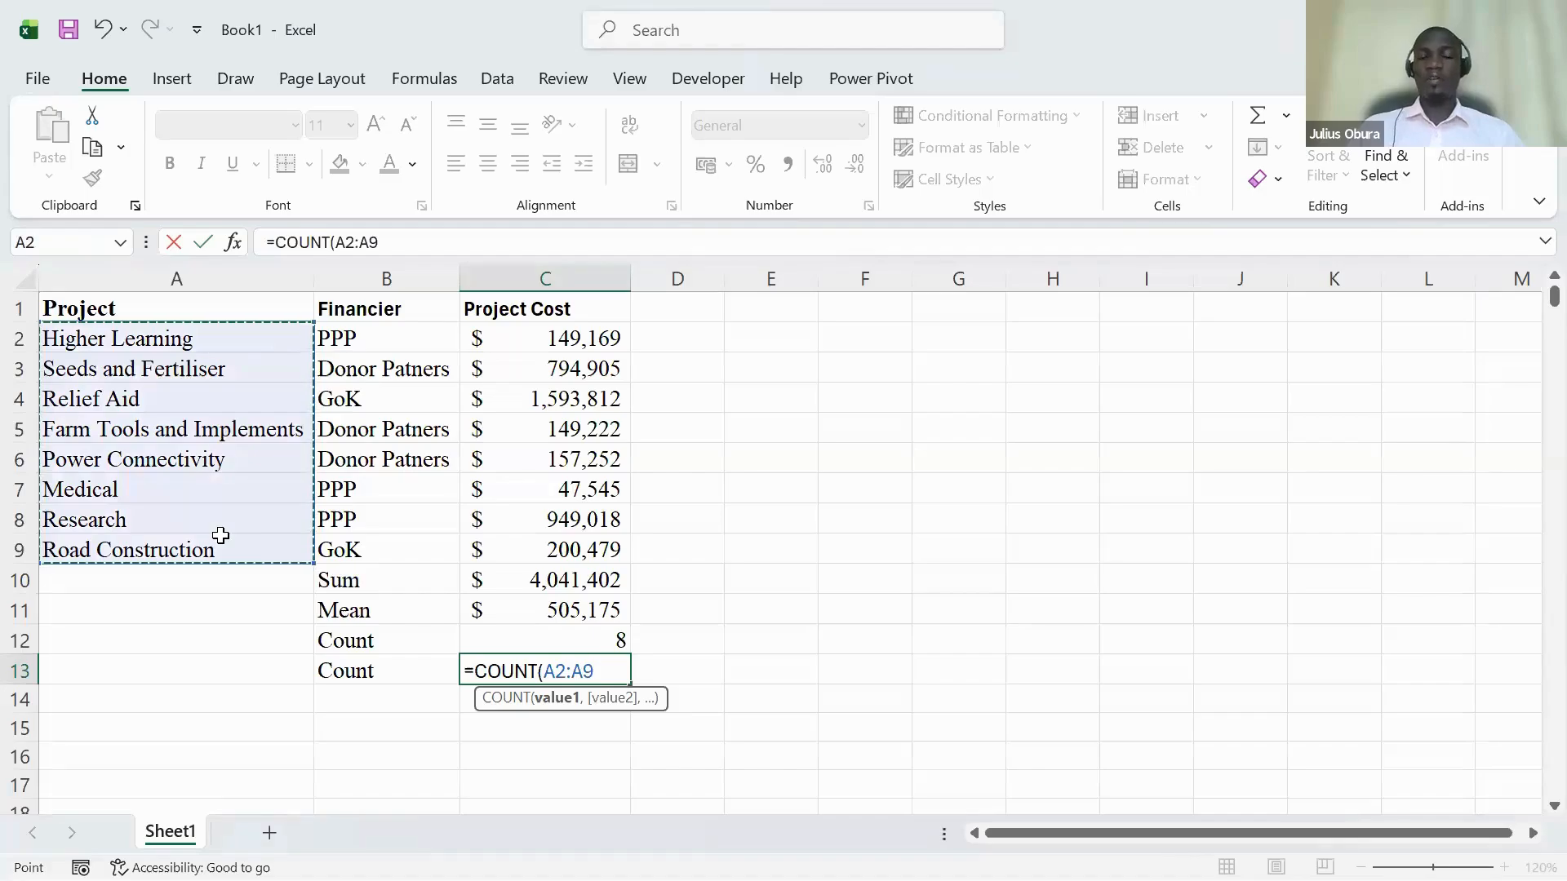
key("Return")
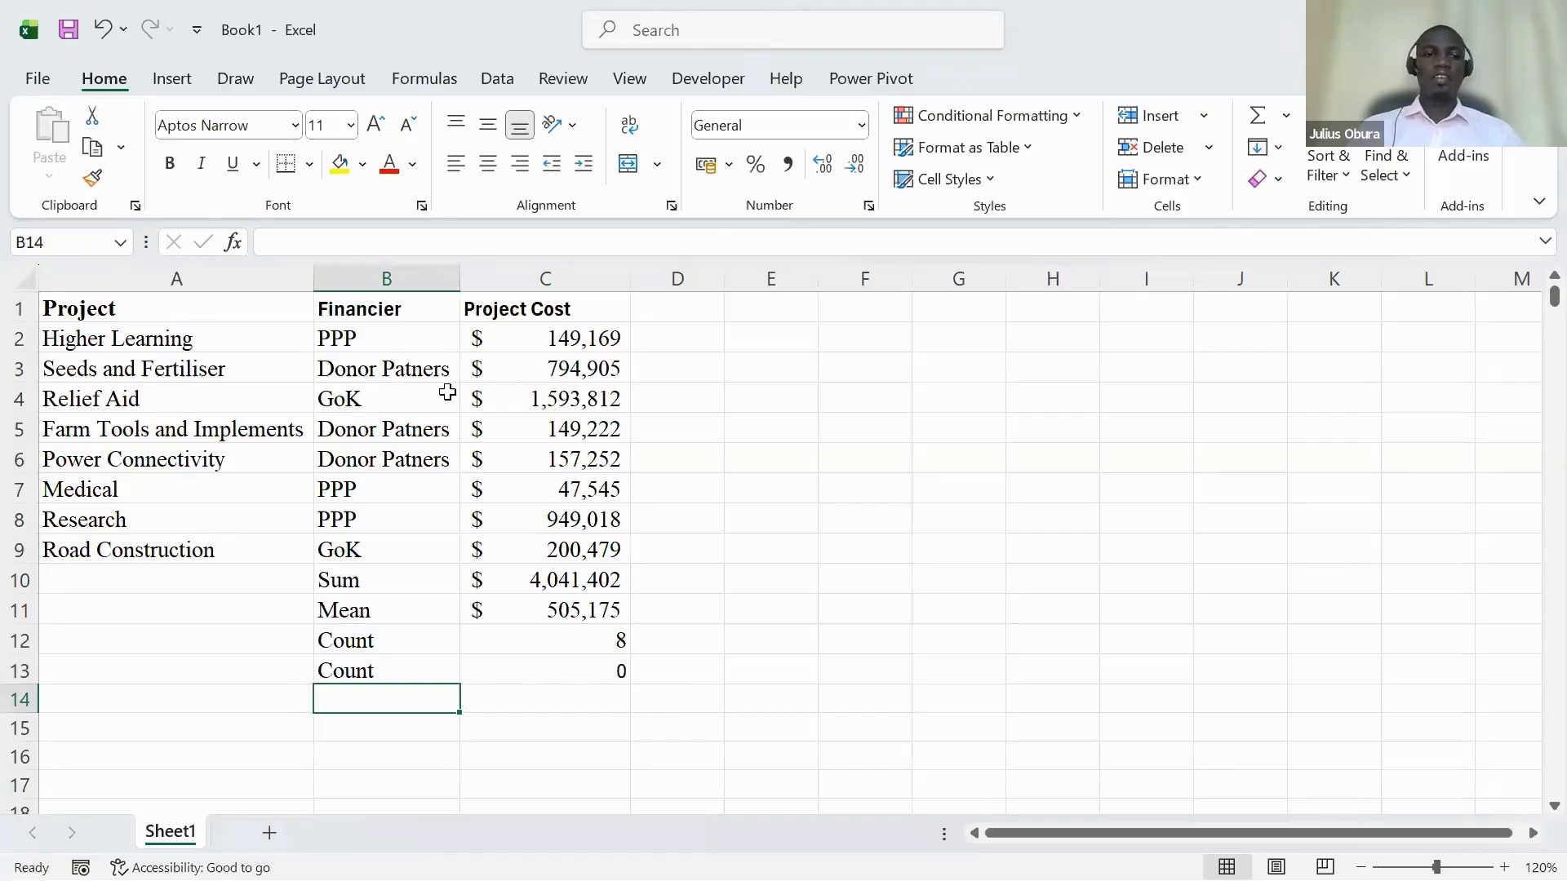
left_click_drag(541, 341, 542, 514)
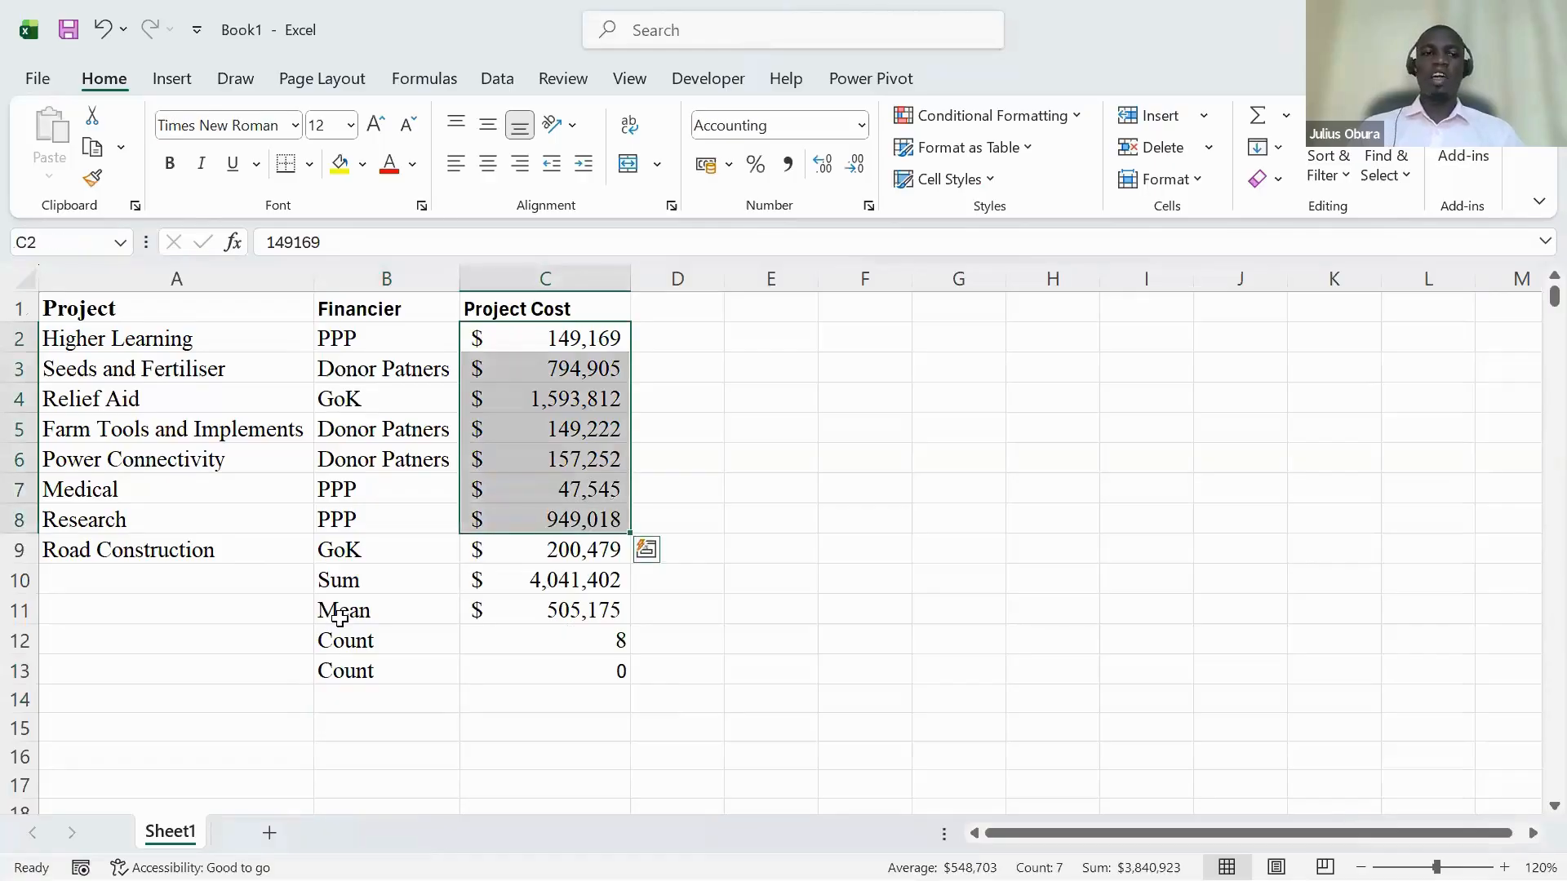
left_click_drag(204, 337, 192, 536)
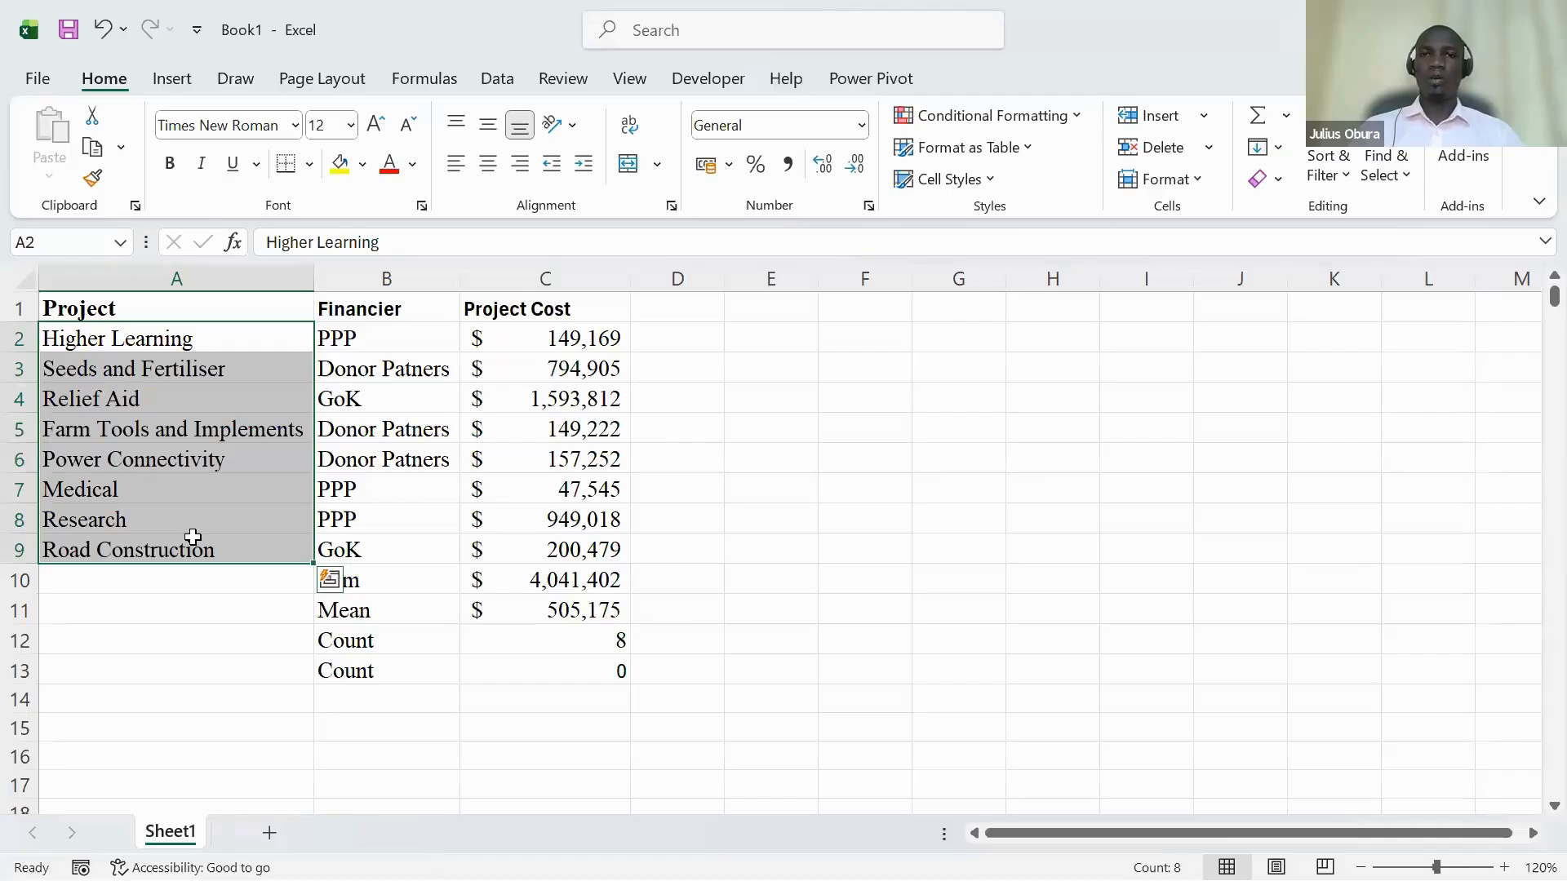
Compare the COUNT and COUNTA descriptions and replace the formula in C13 with COUNTA over the project names A2:A9.
left_click(542, 673)
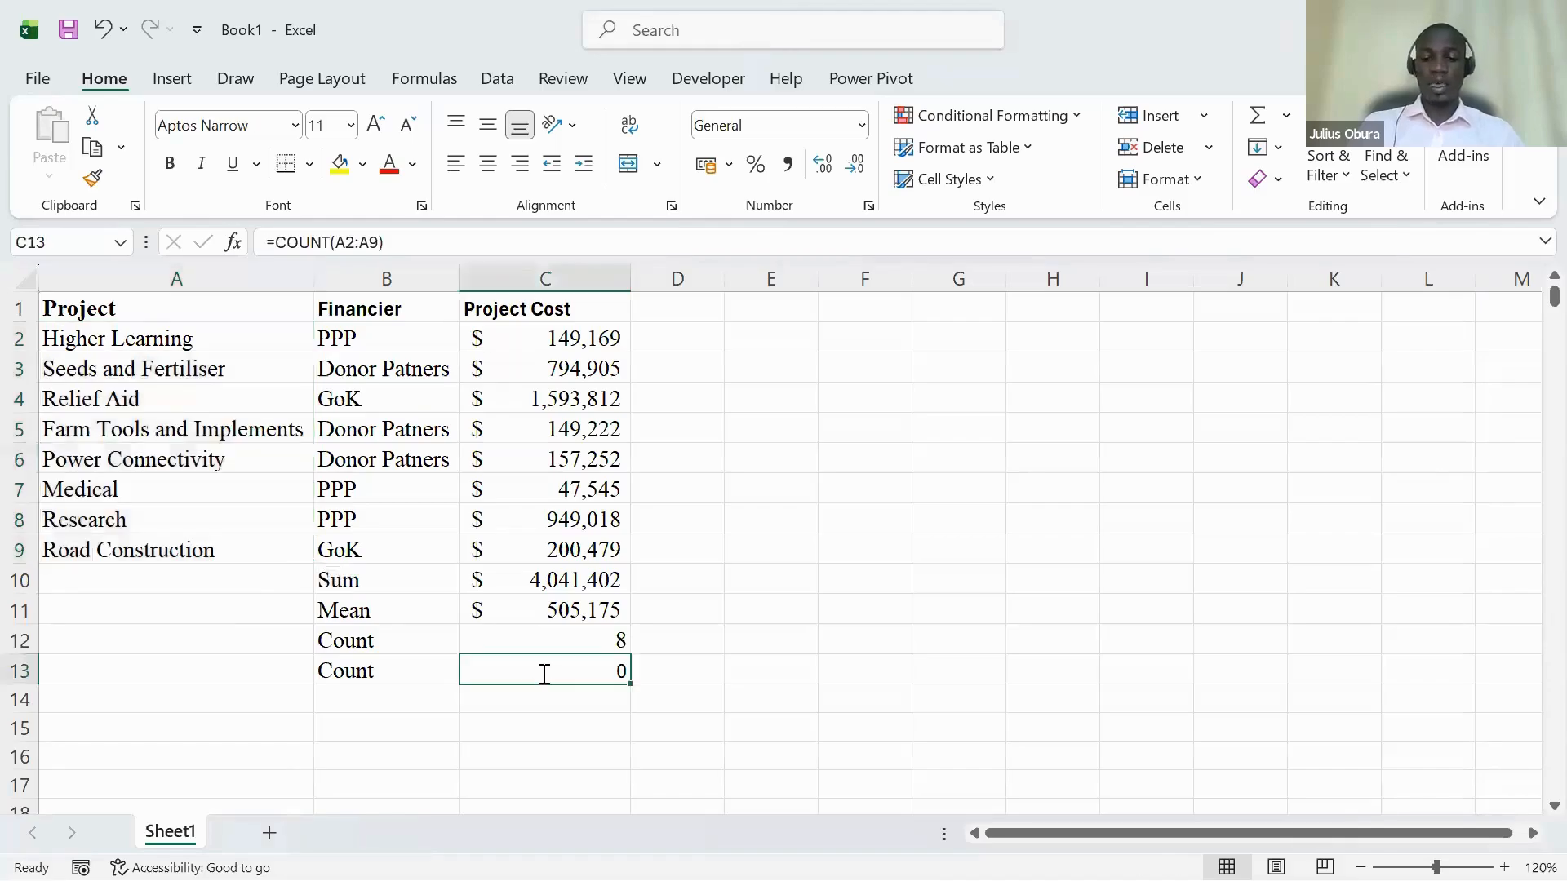
type("=coun")
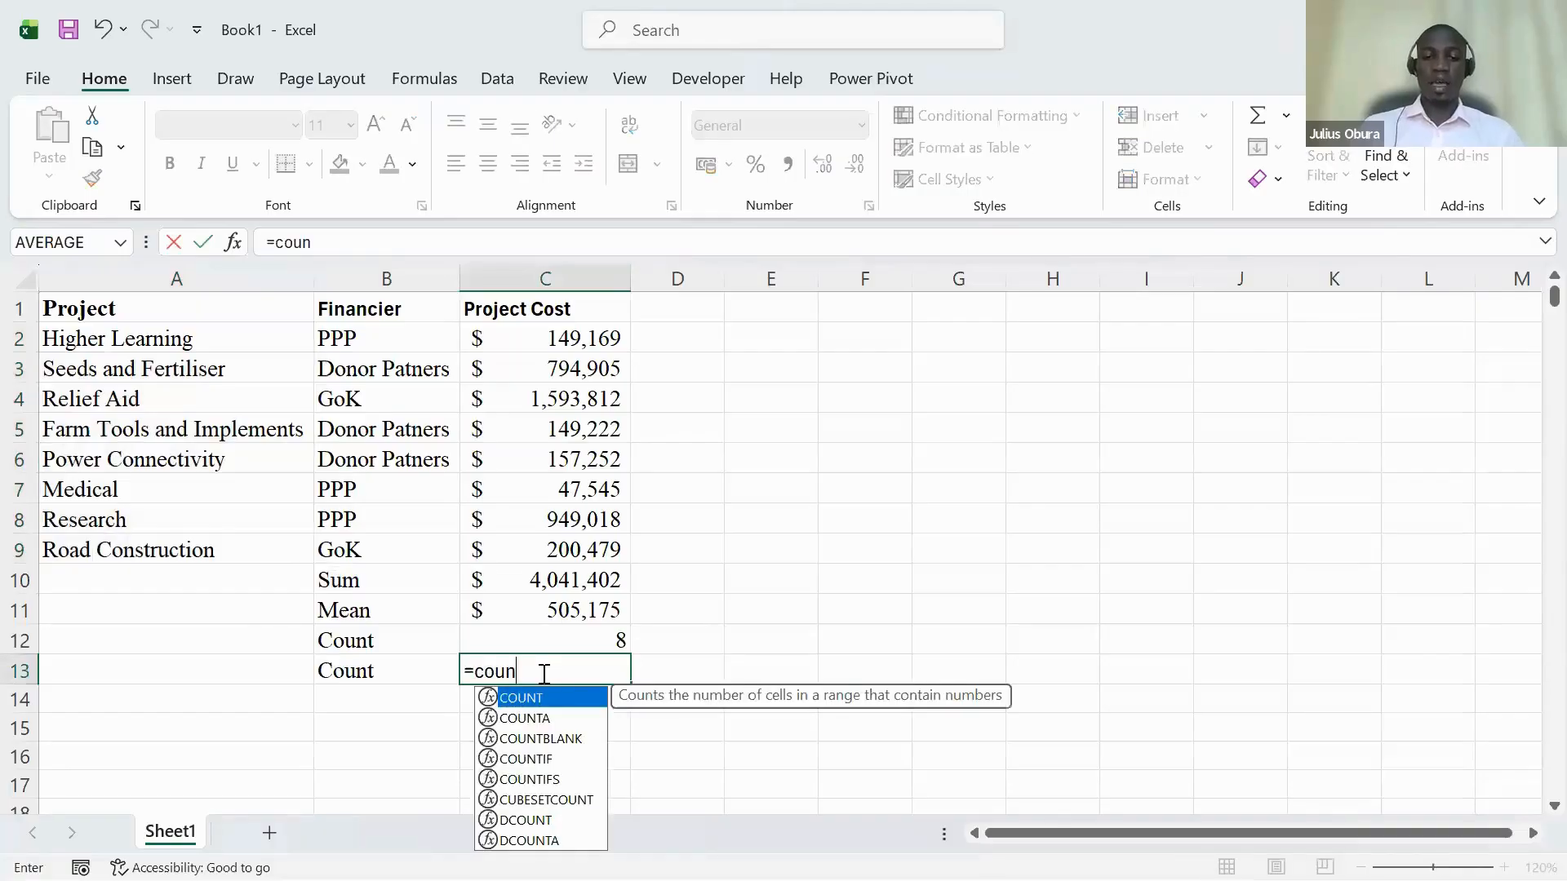
type("t")
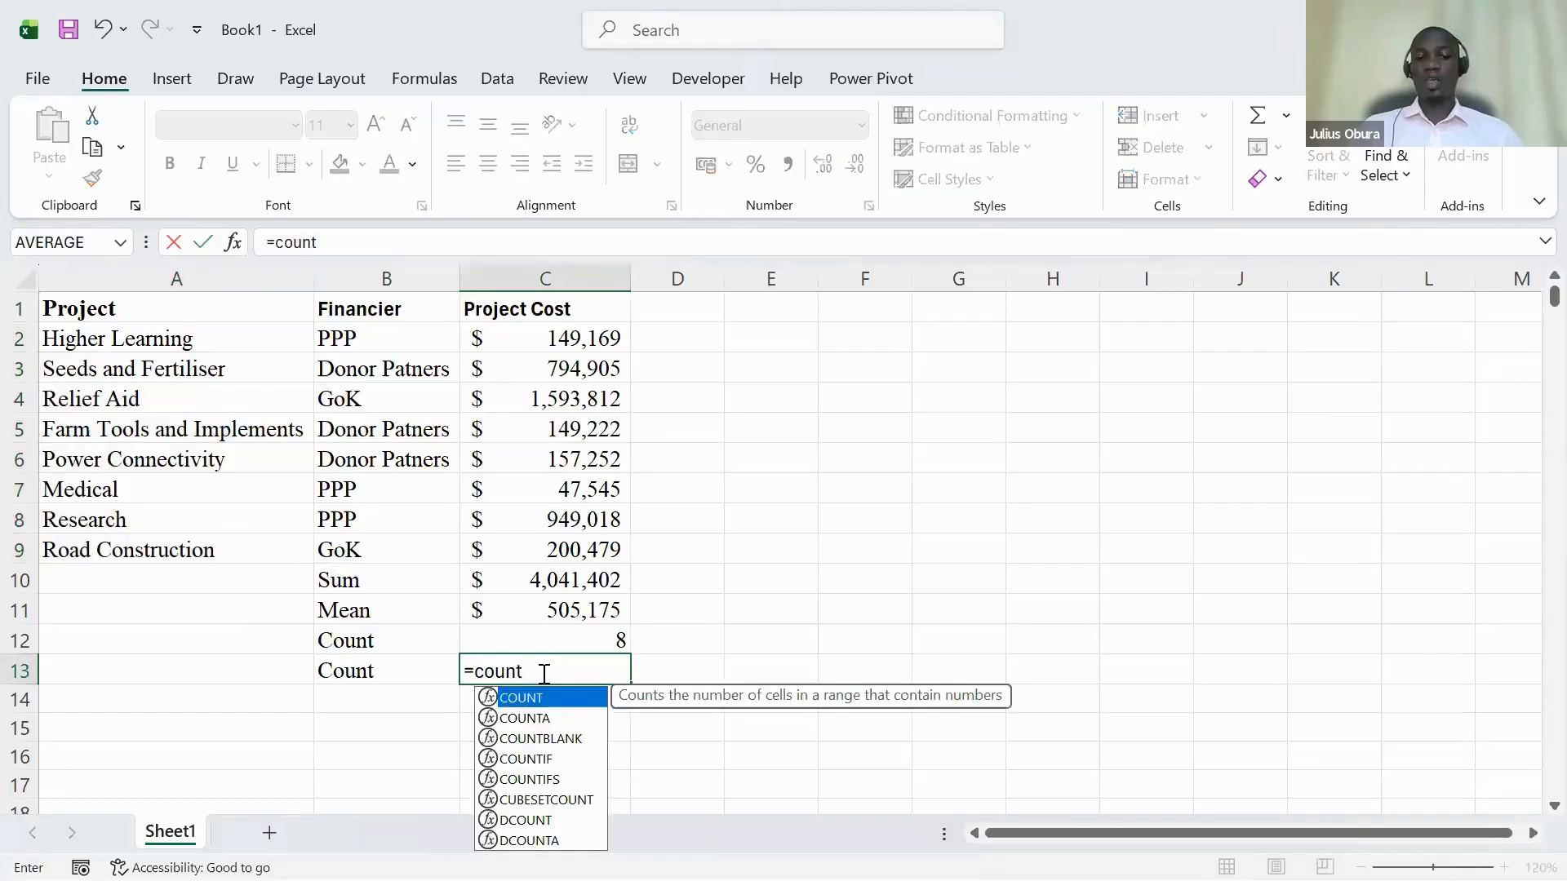
key("Down")
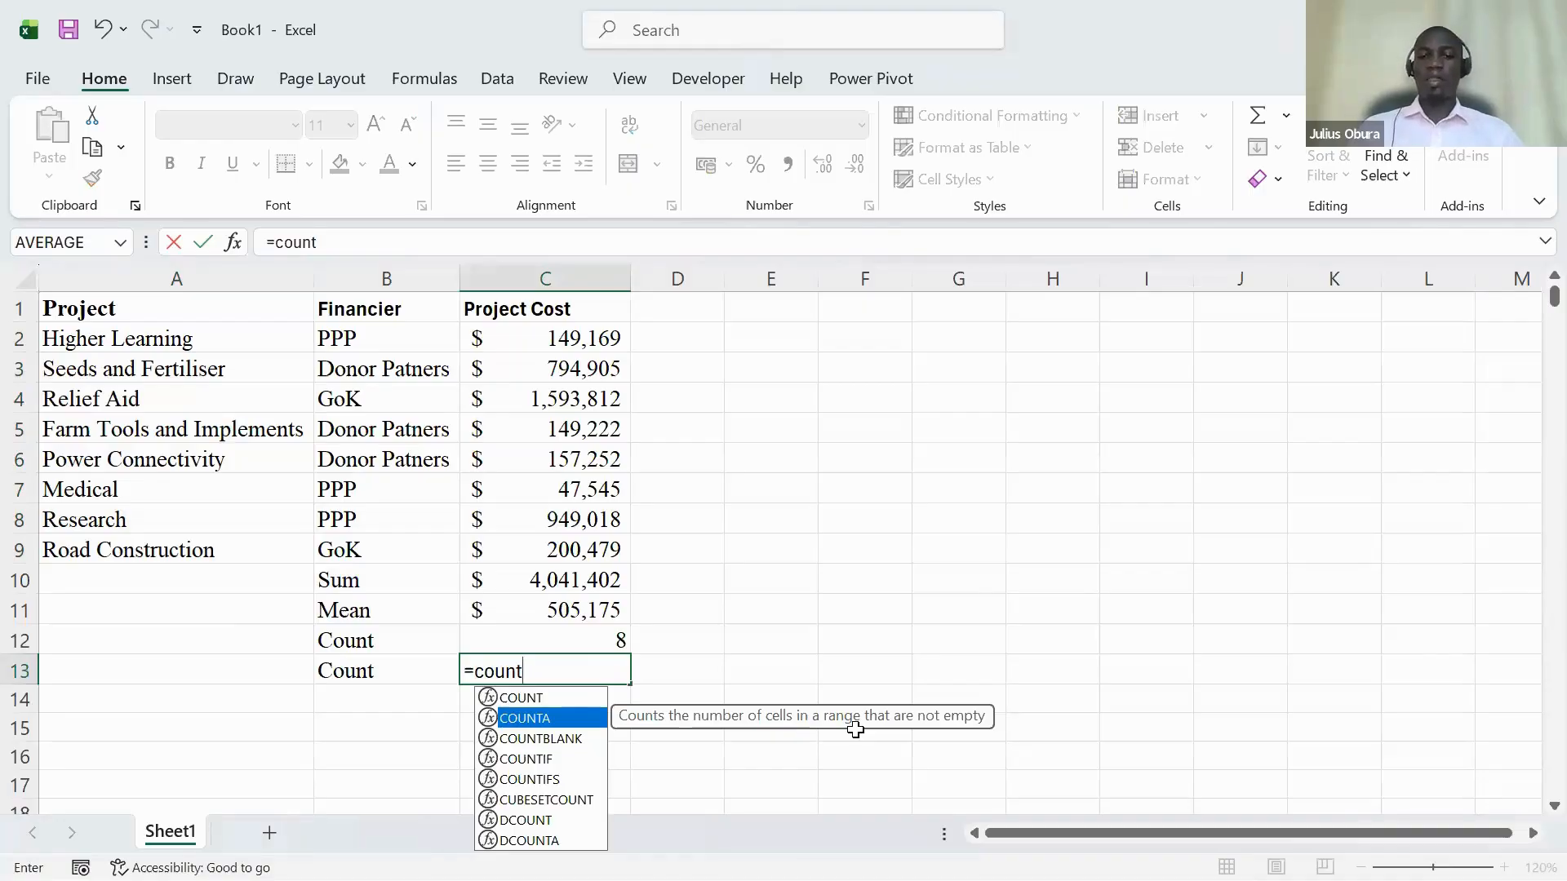
key("Up")
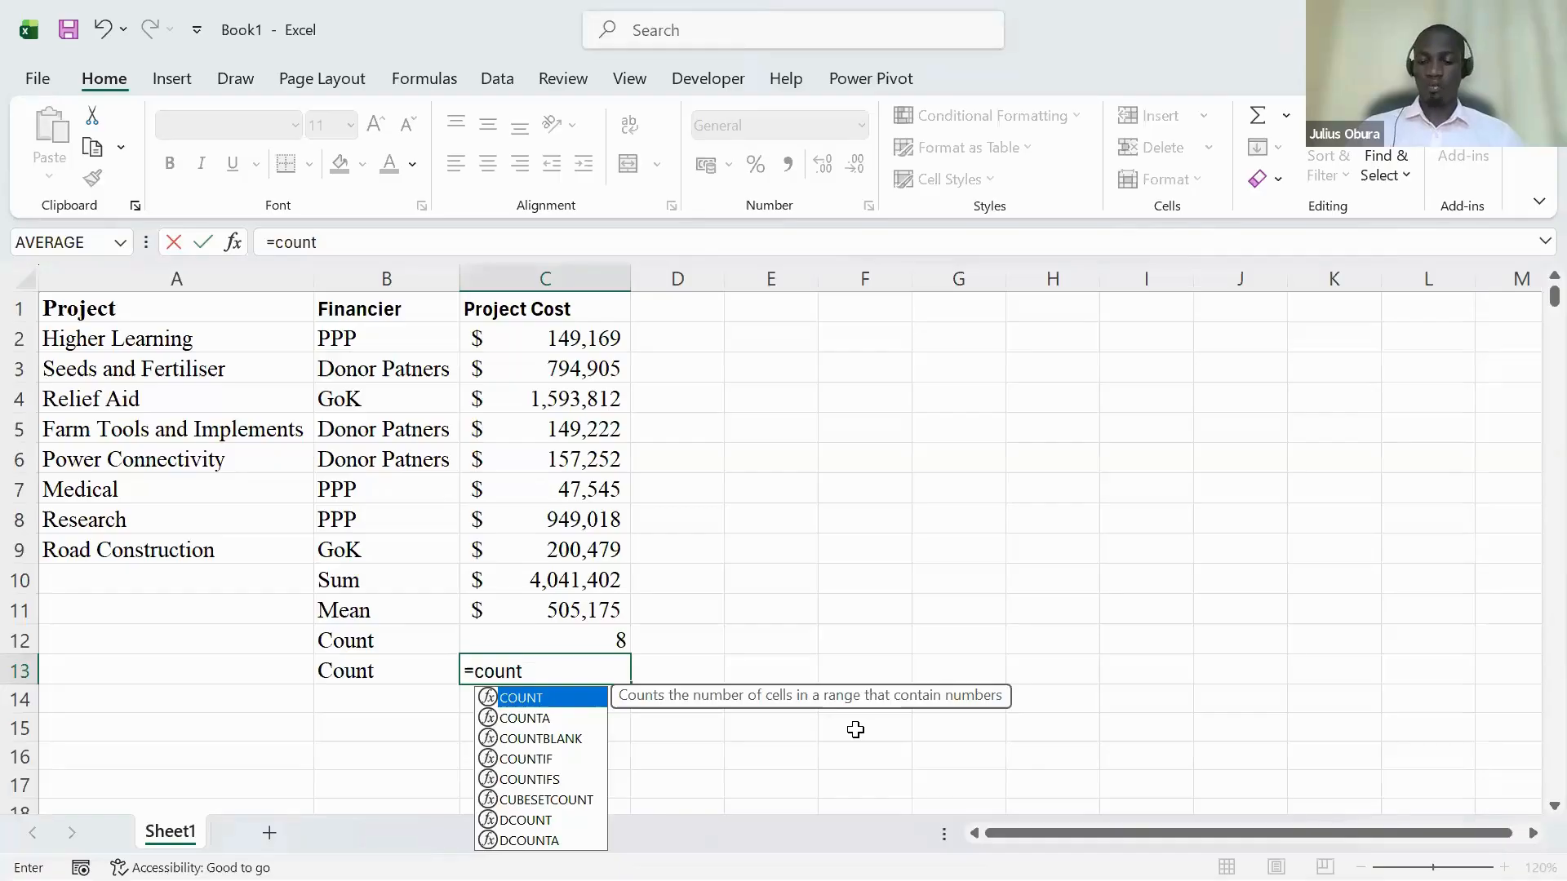
key("Down")
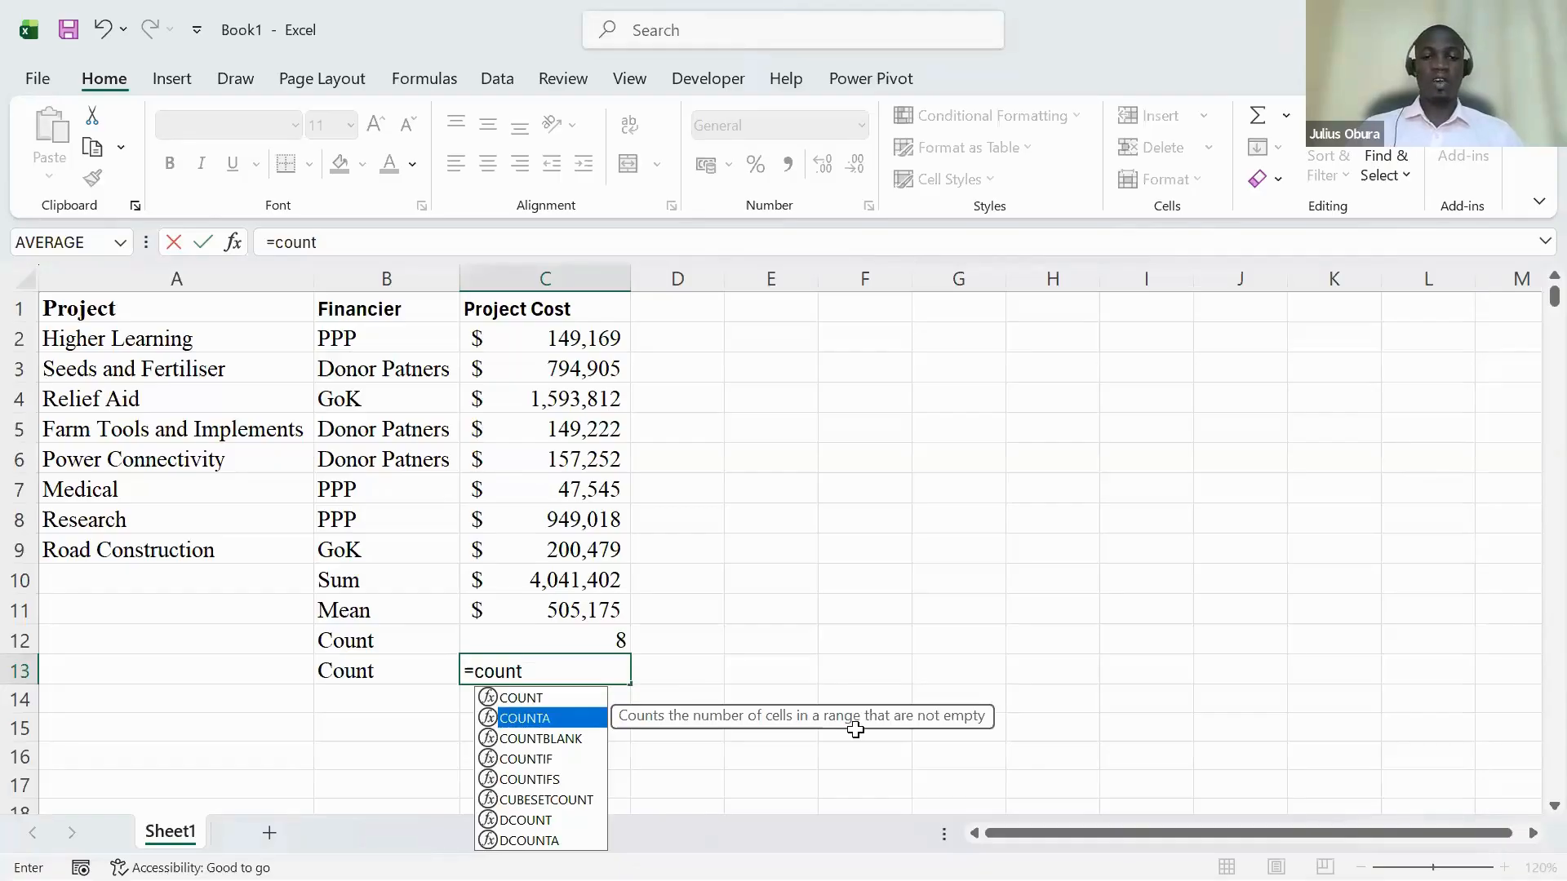
key("Tab")
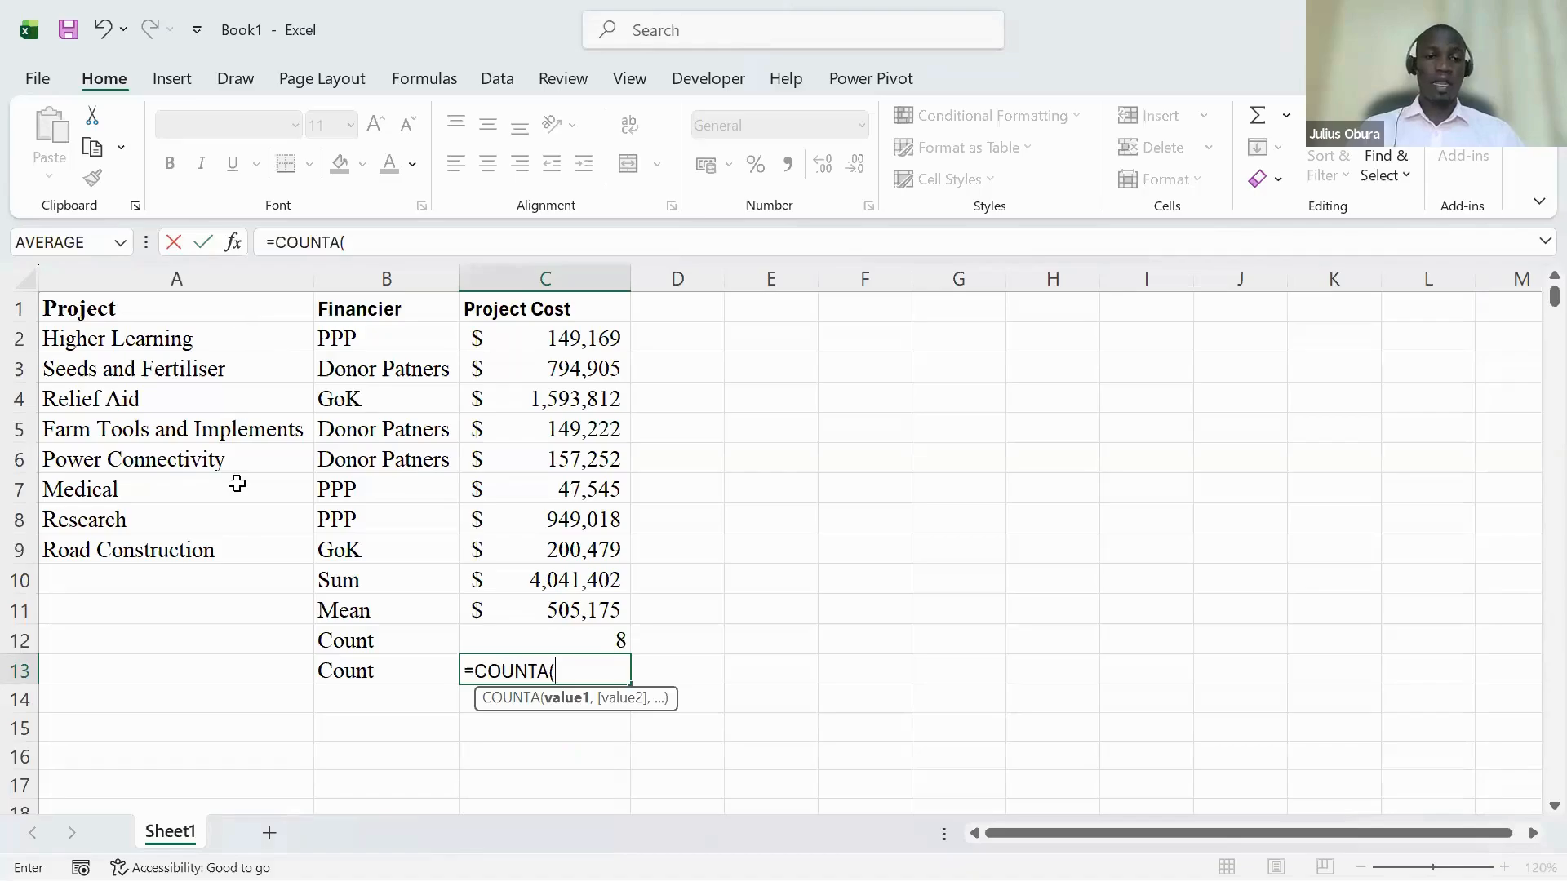
left_click_drag(123, 338, 233, 536)
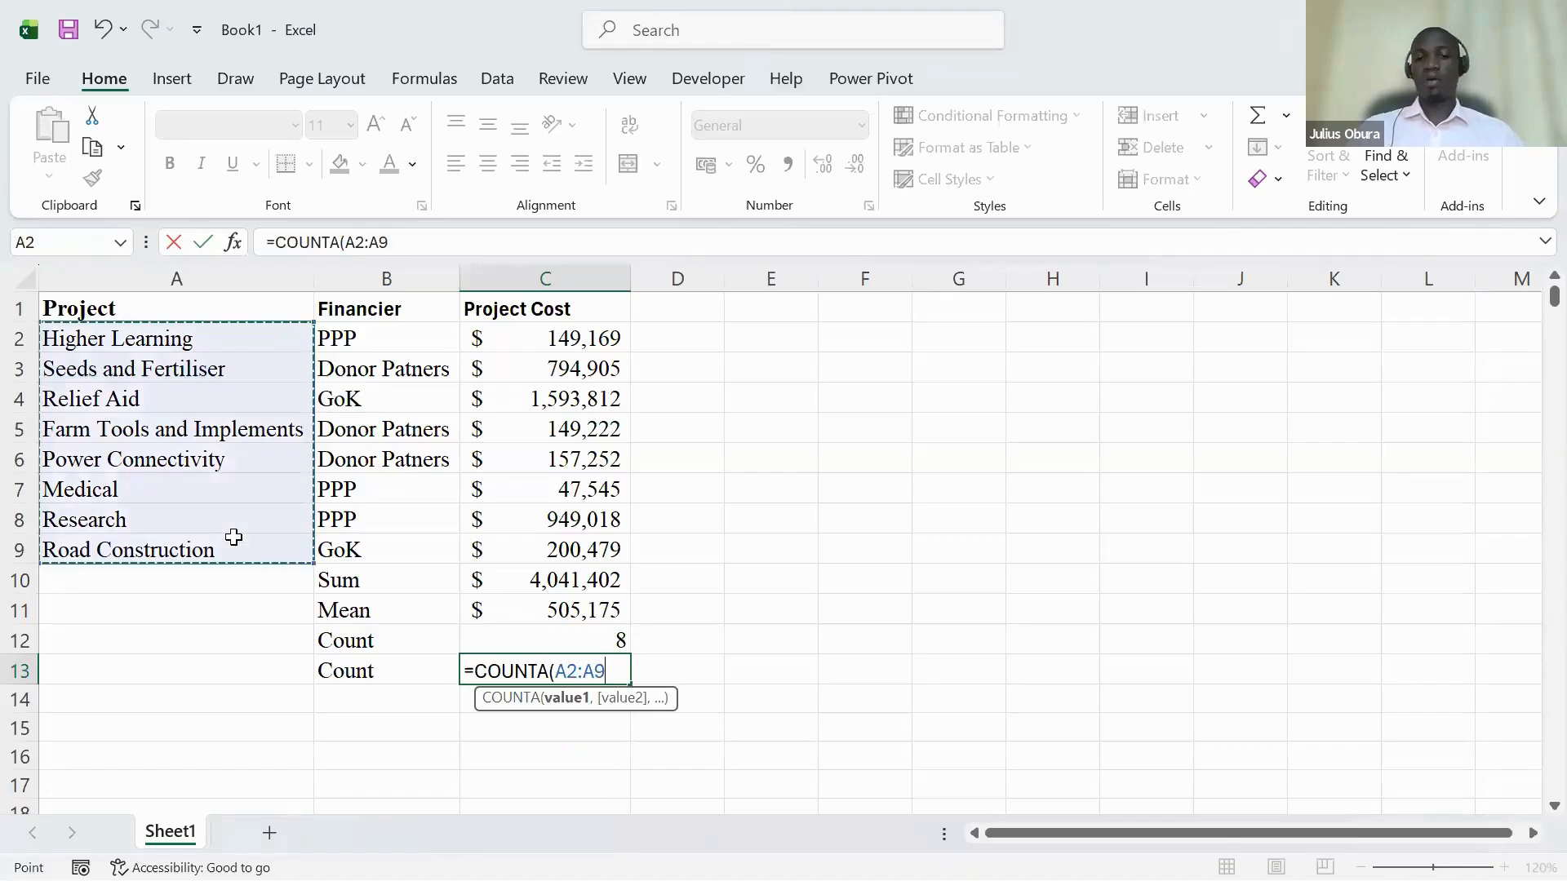
key("Return")
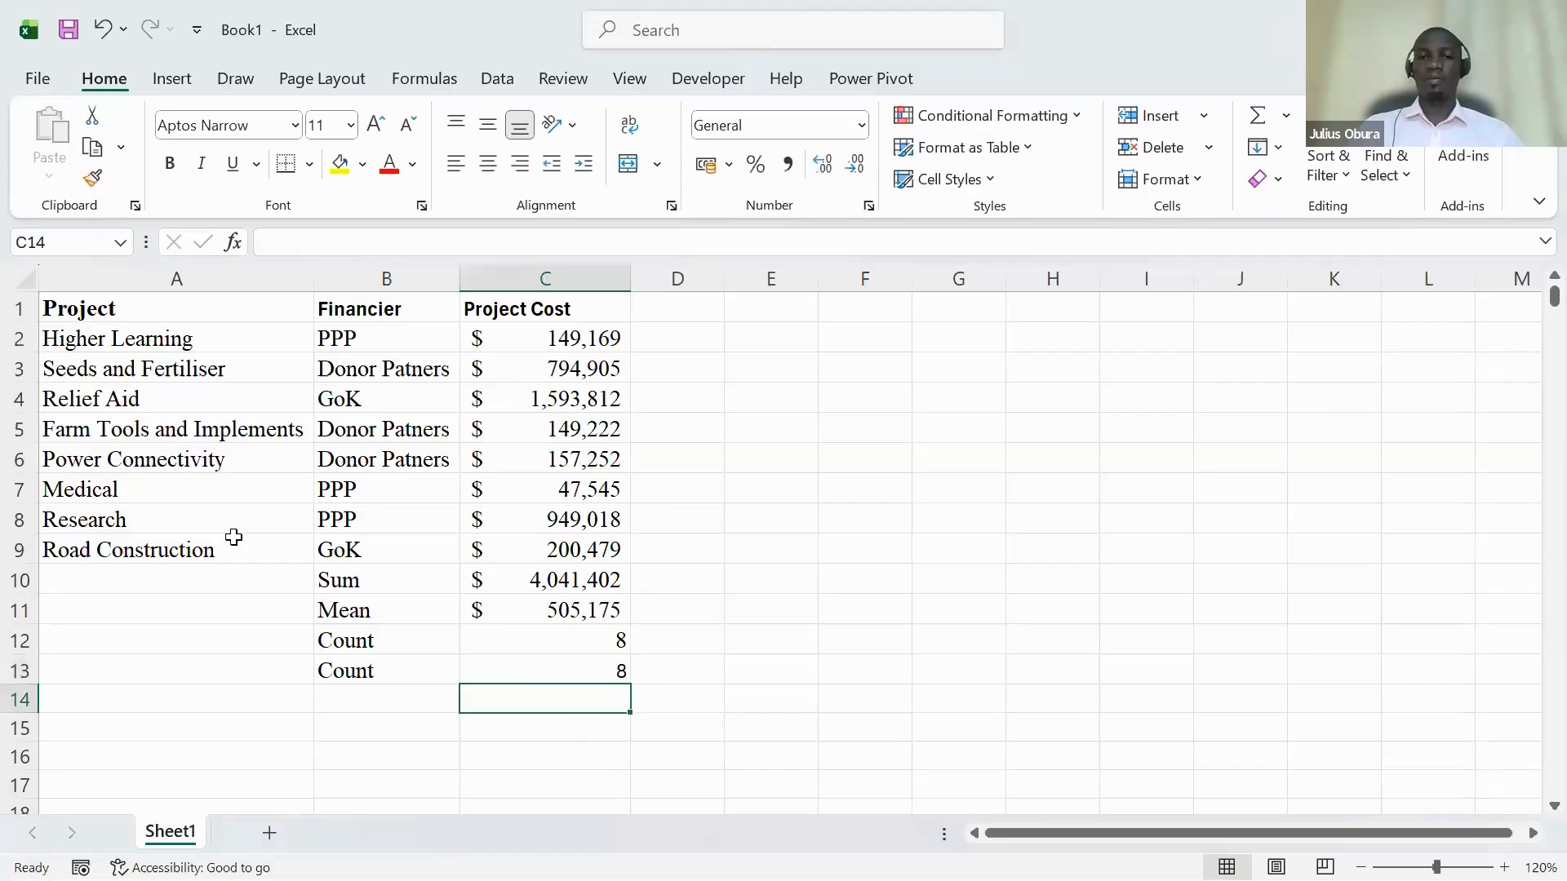
Test the COUNTA formula by replacing Medical in A7 with 65 and clearing that cell.
left_click(134, 482)
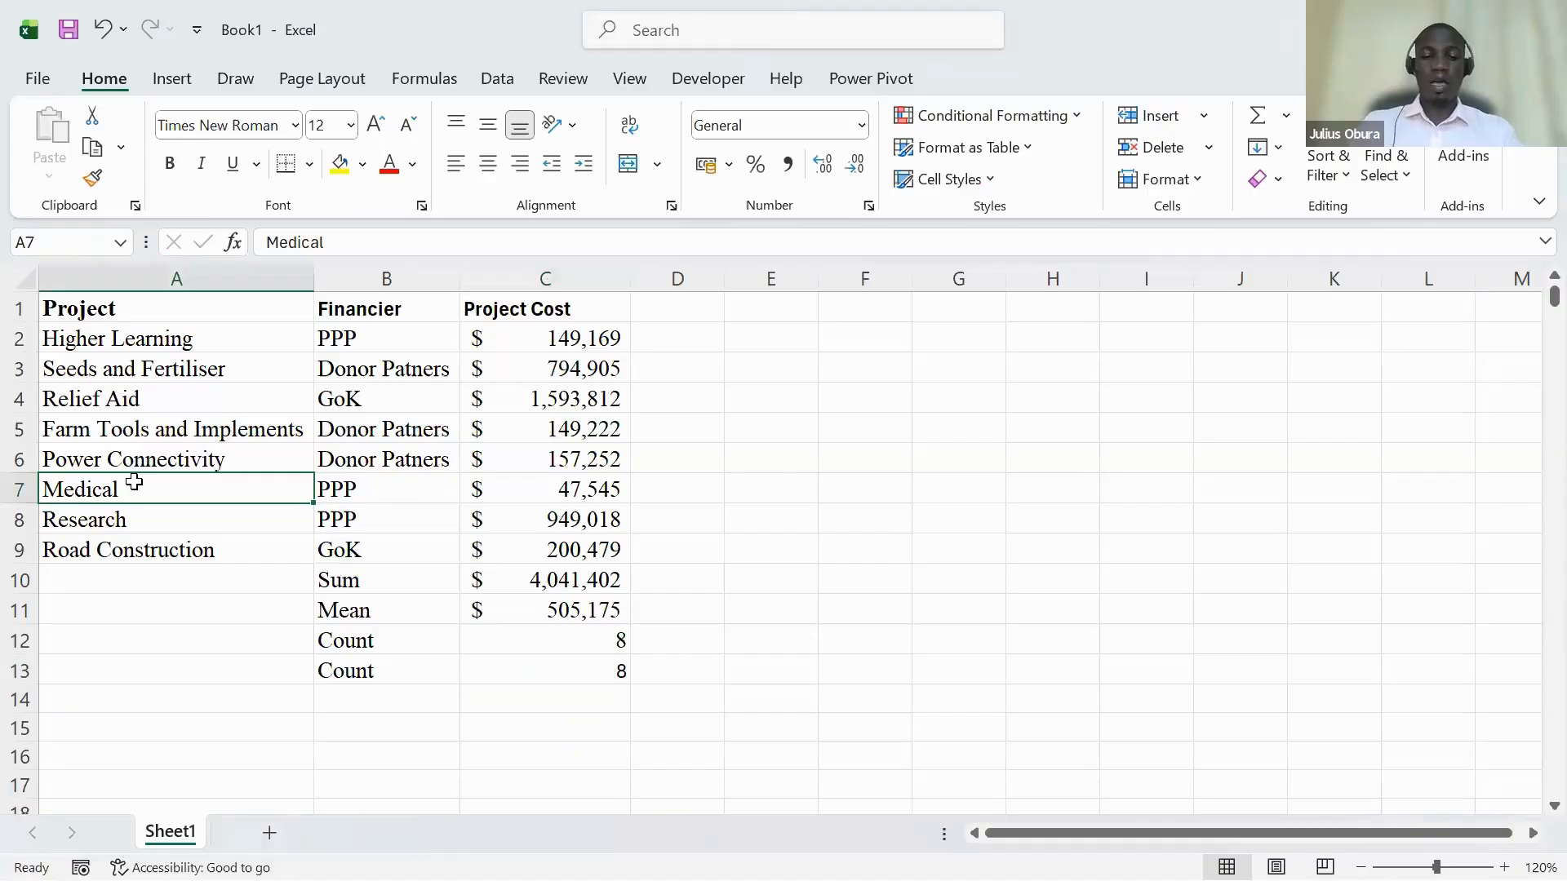
type("65")
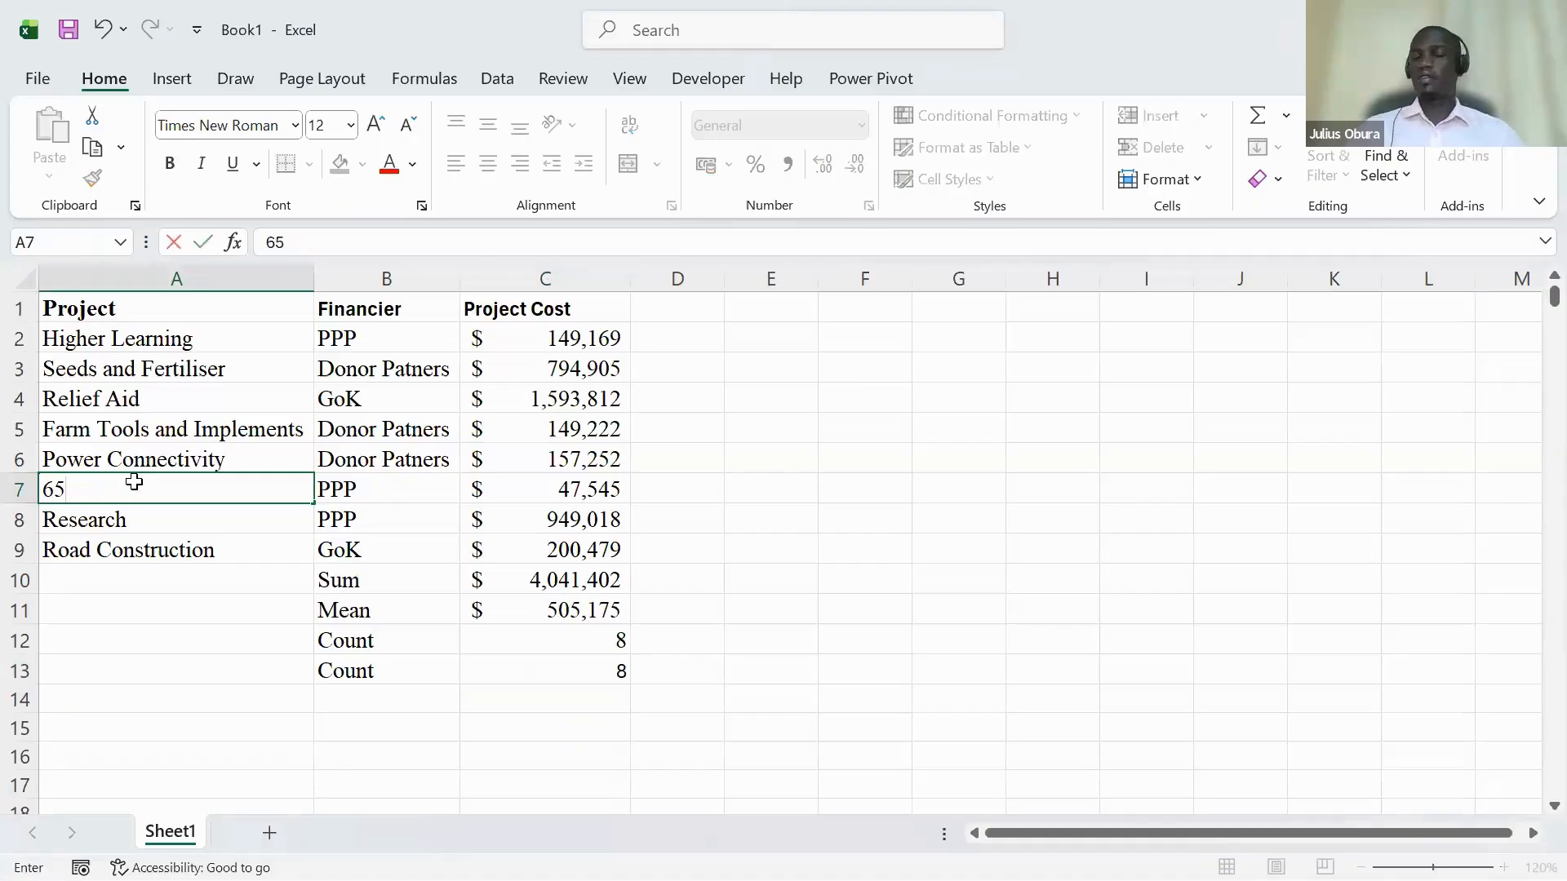
key("Return")
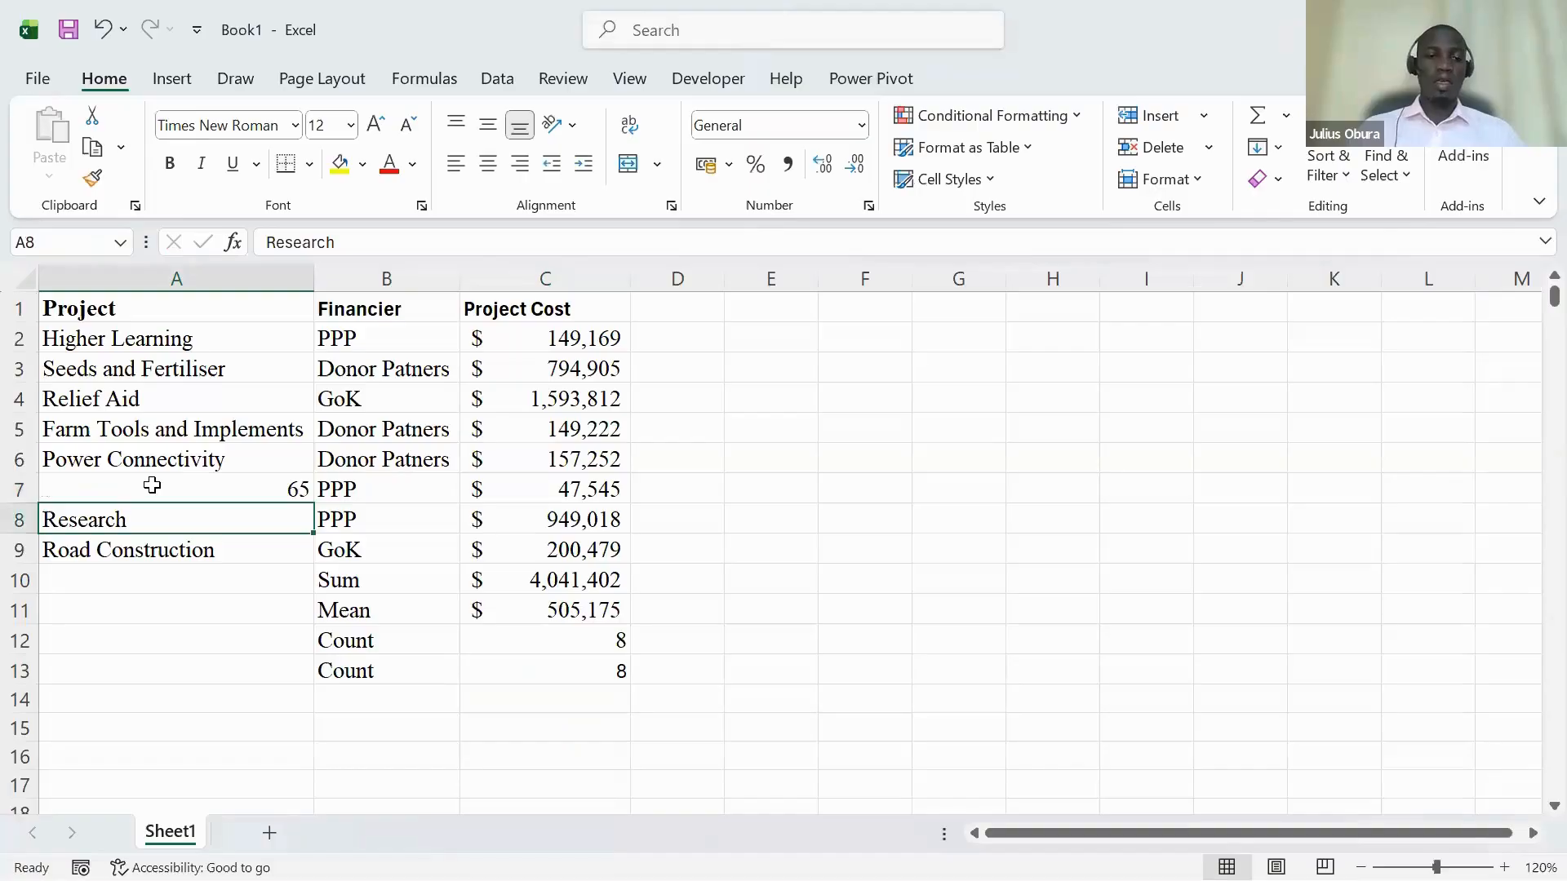
left_click(152, 486)
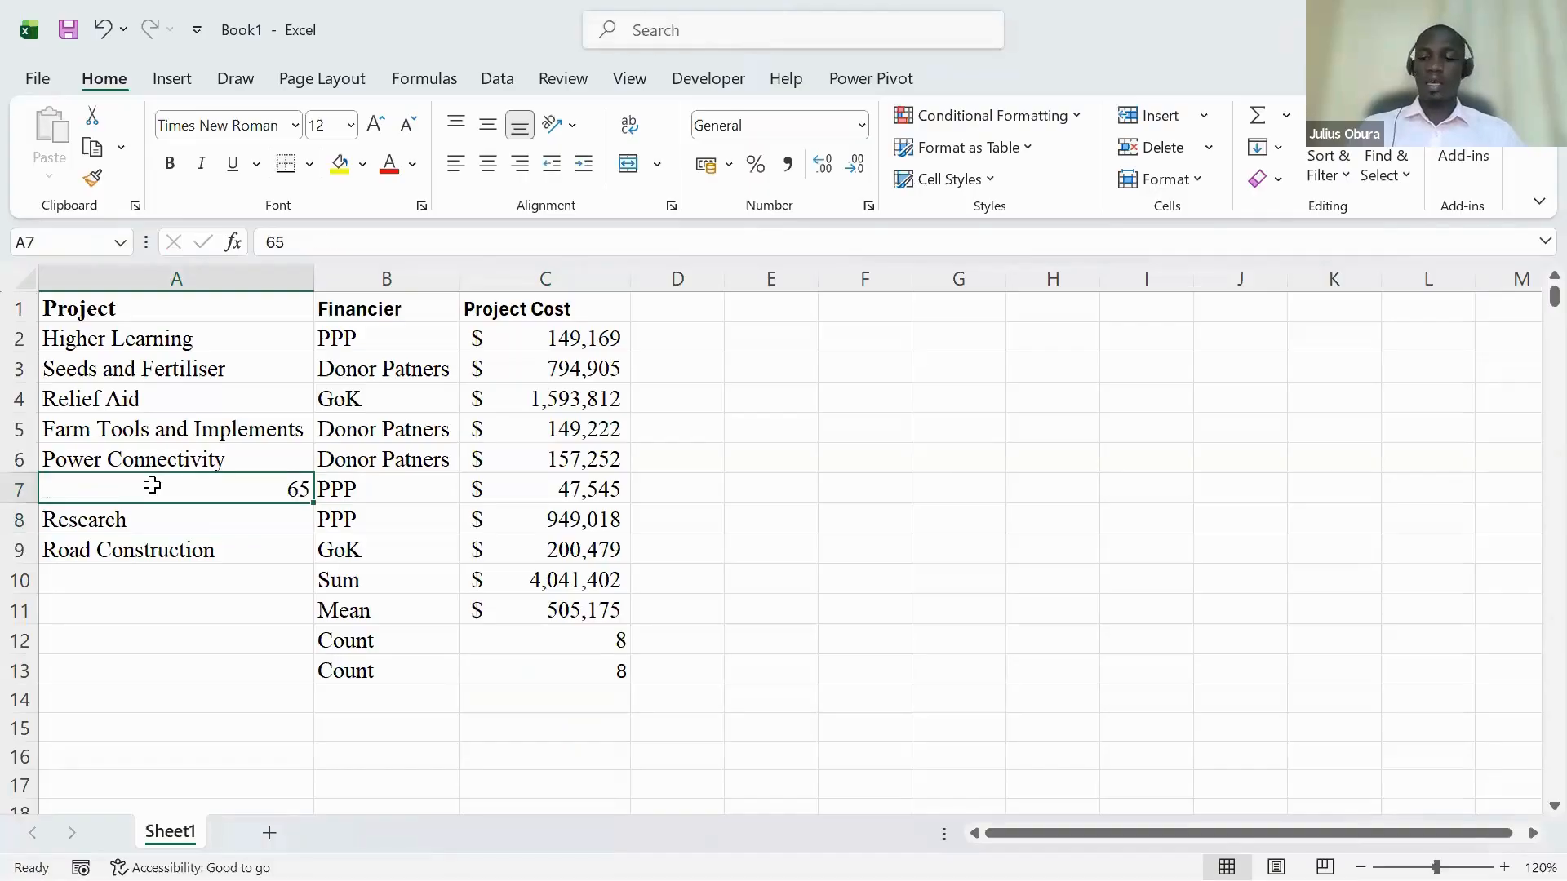
key("Delete")
key("Down")
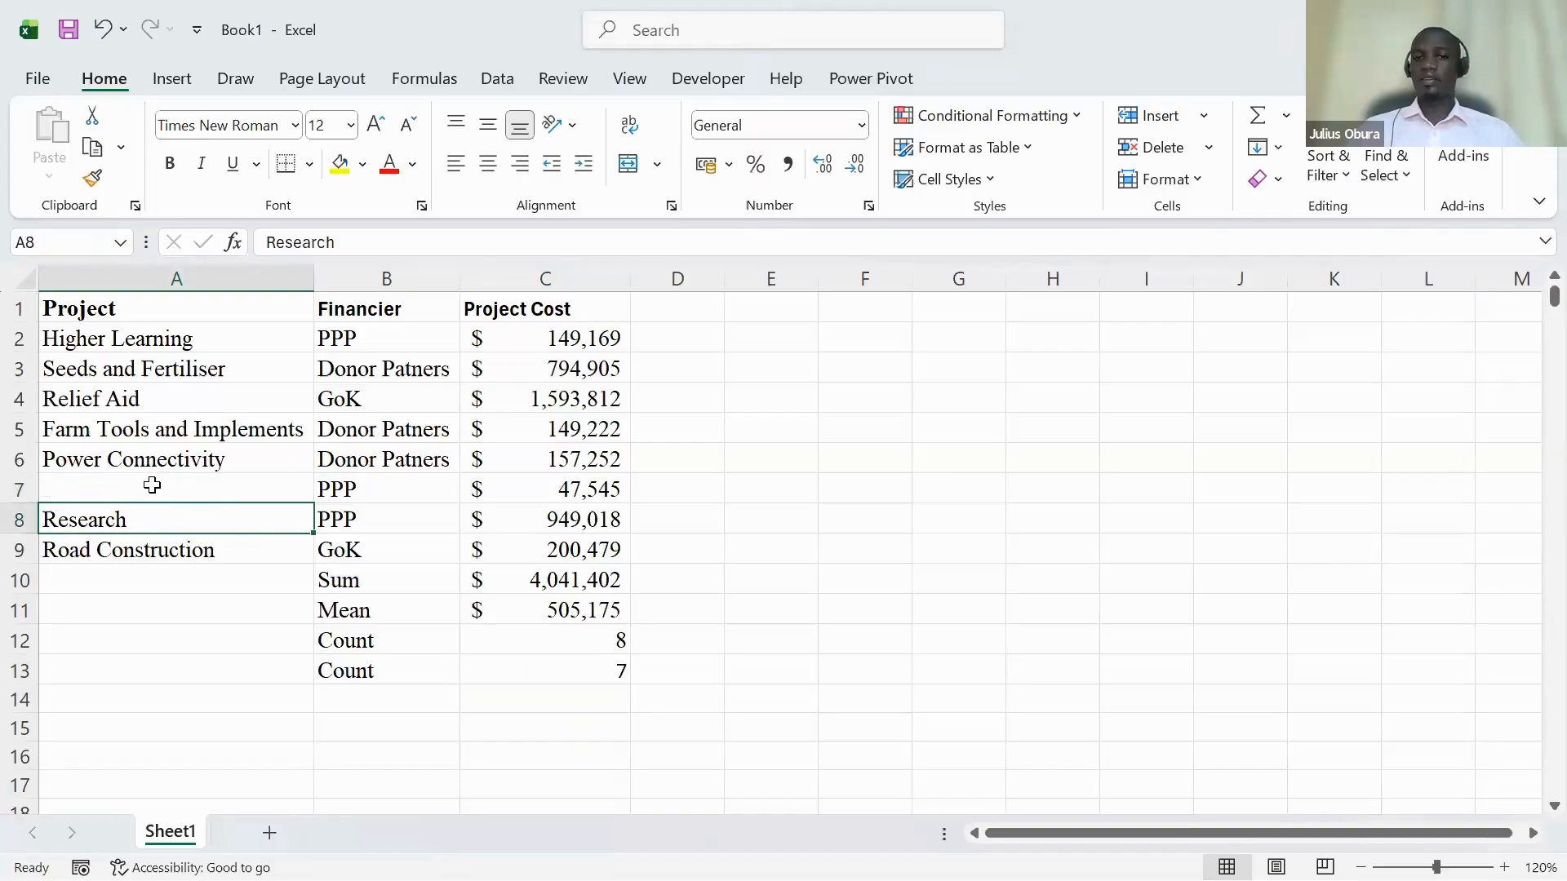
Restore the project name Medical in the empty cell A7.
left_click(262, 494)
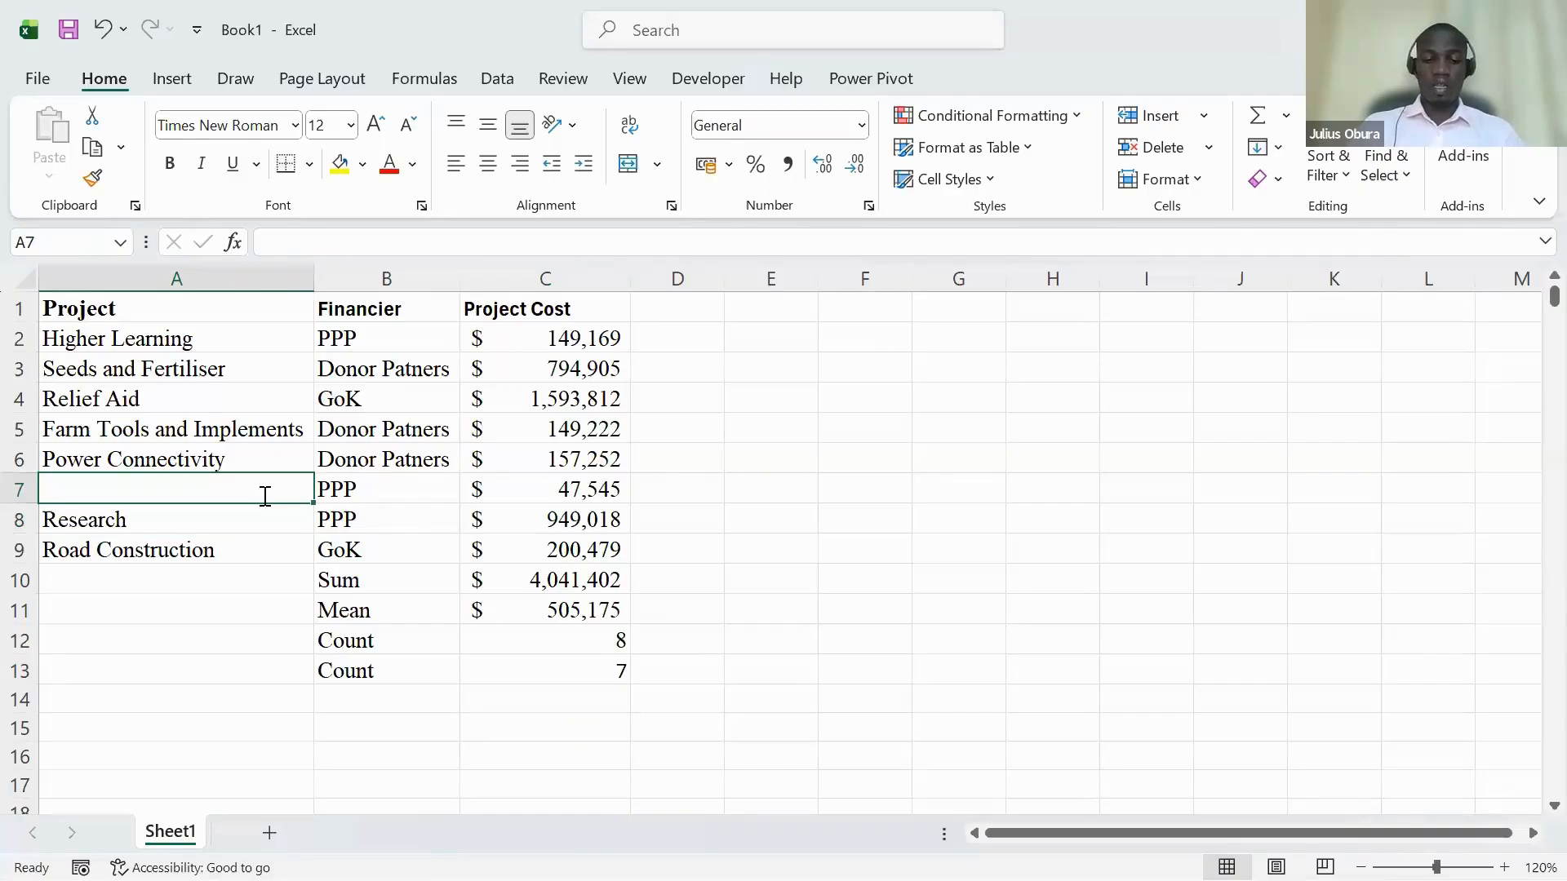
type("Medi")
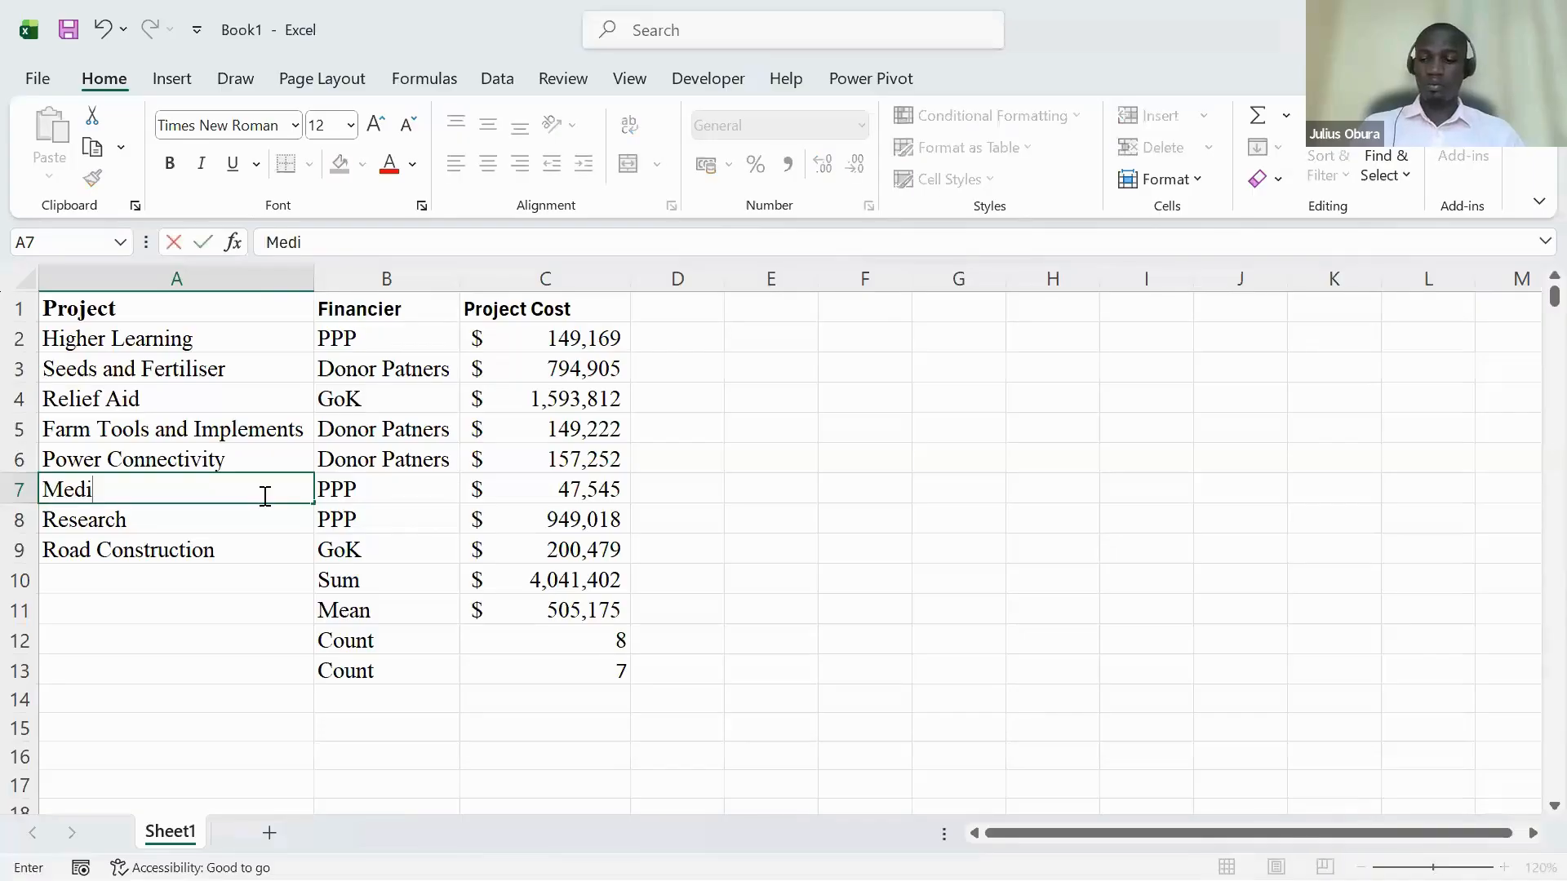
type("cal")
key("Return")
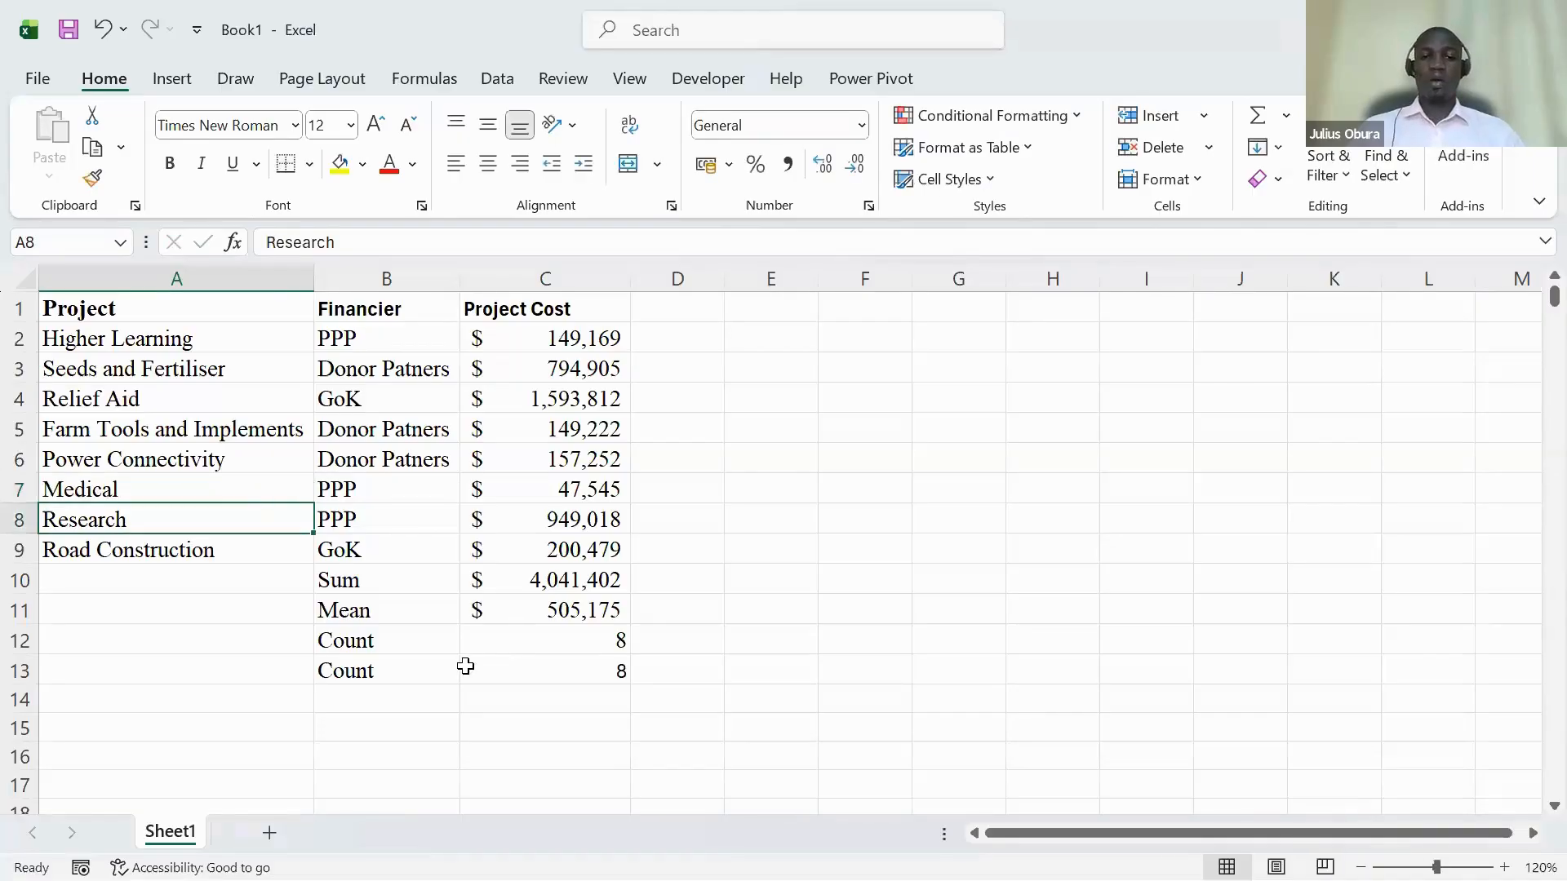
Change the label in B13 to "Counta".
left_click(383, 665)
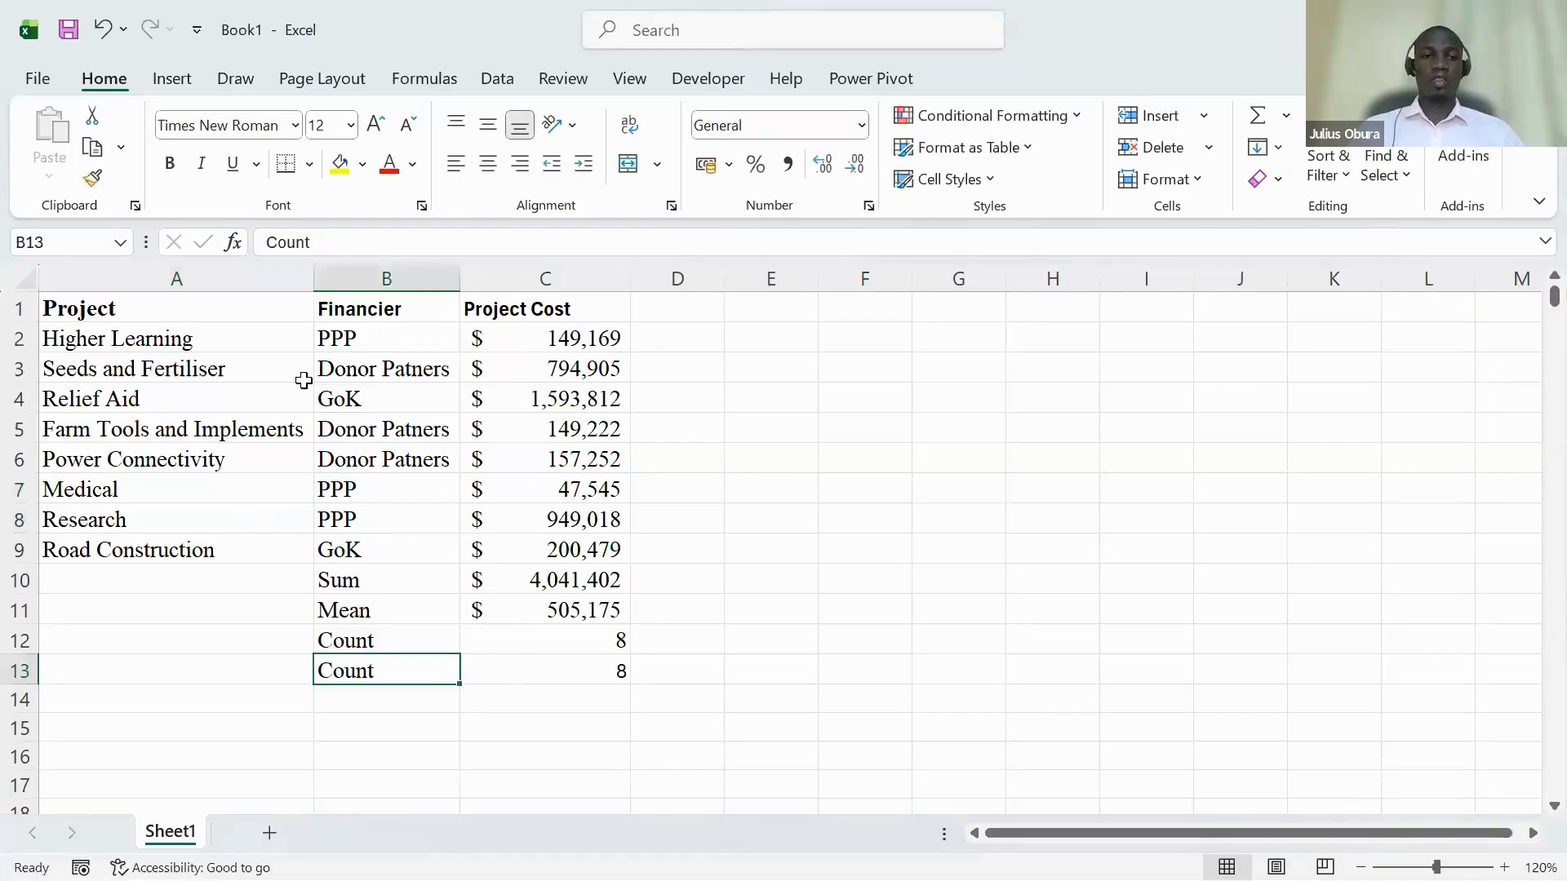
left_click(329, 249)
type("a")
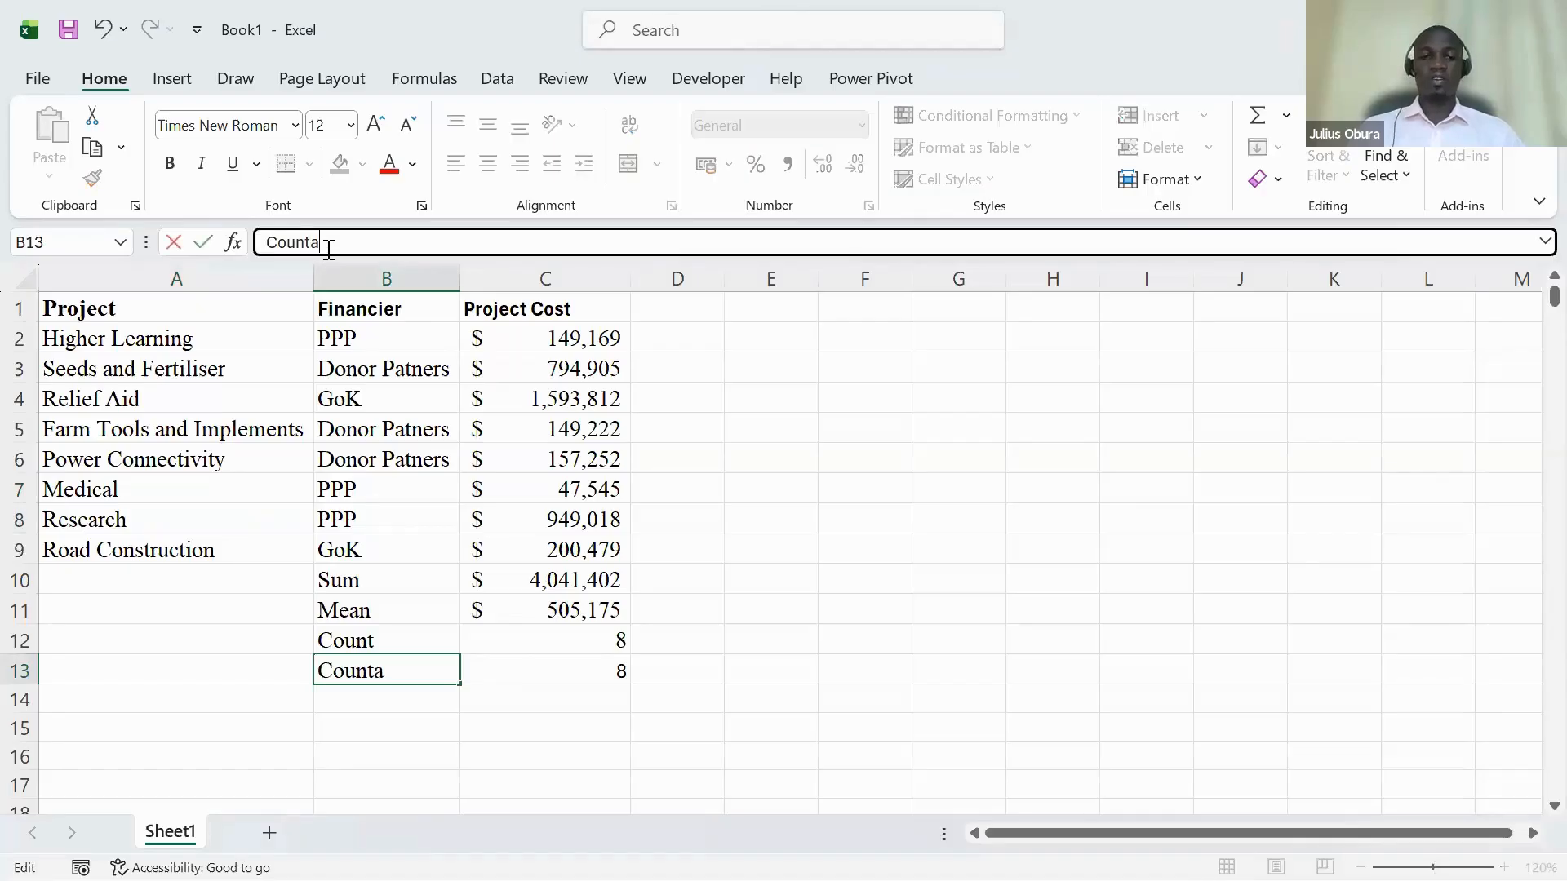
key("Return")
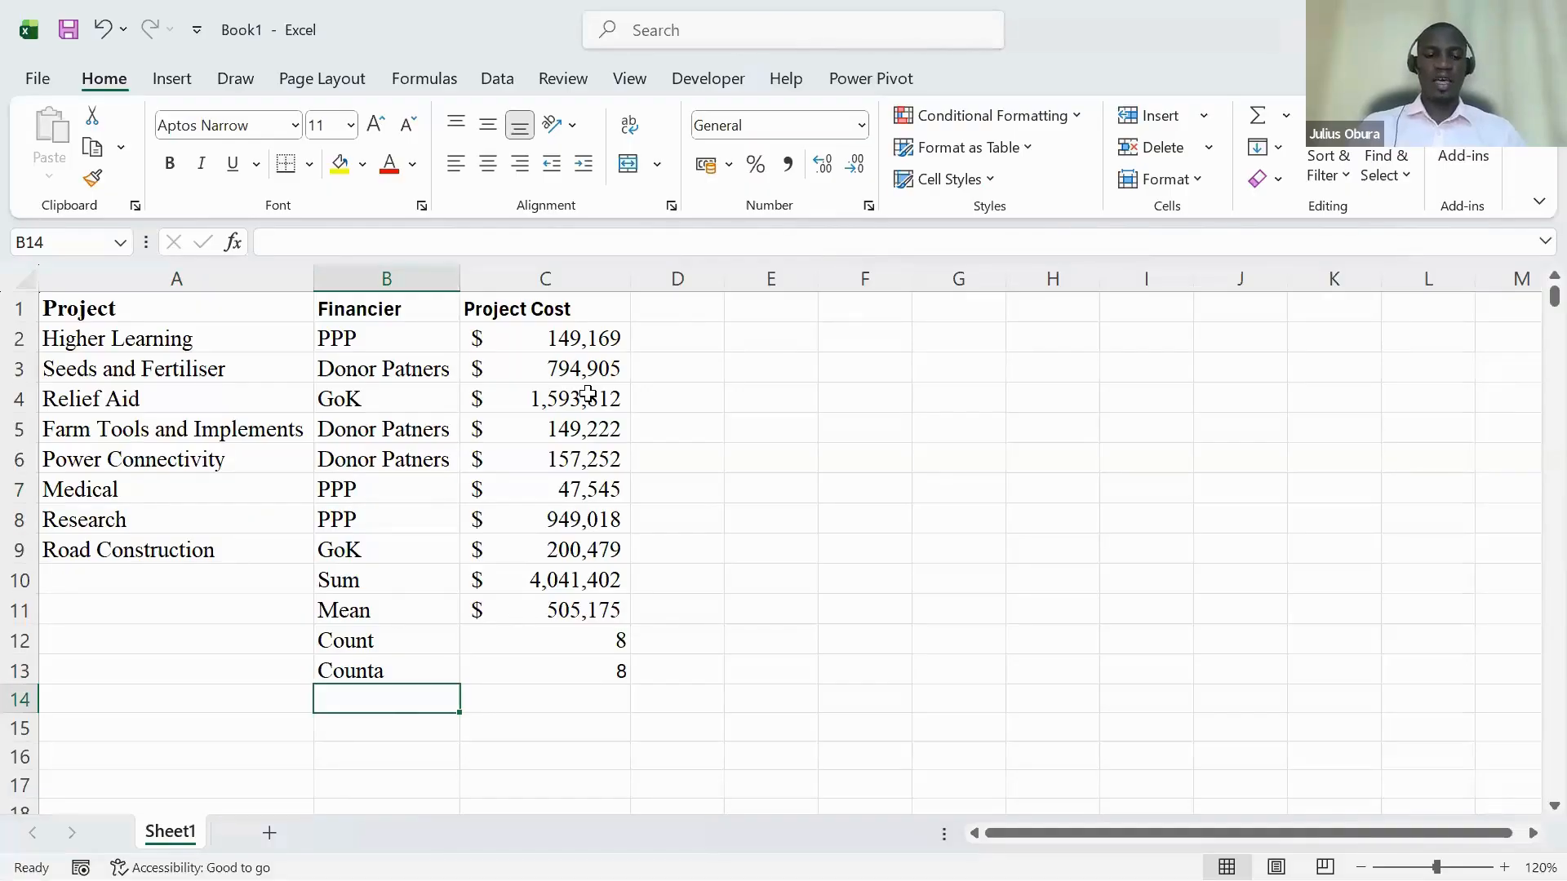
Label cell B14 "Minimum" below the Counta label.
type("Mi")
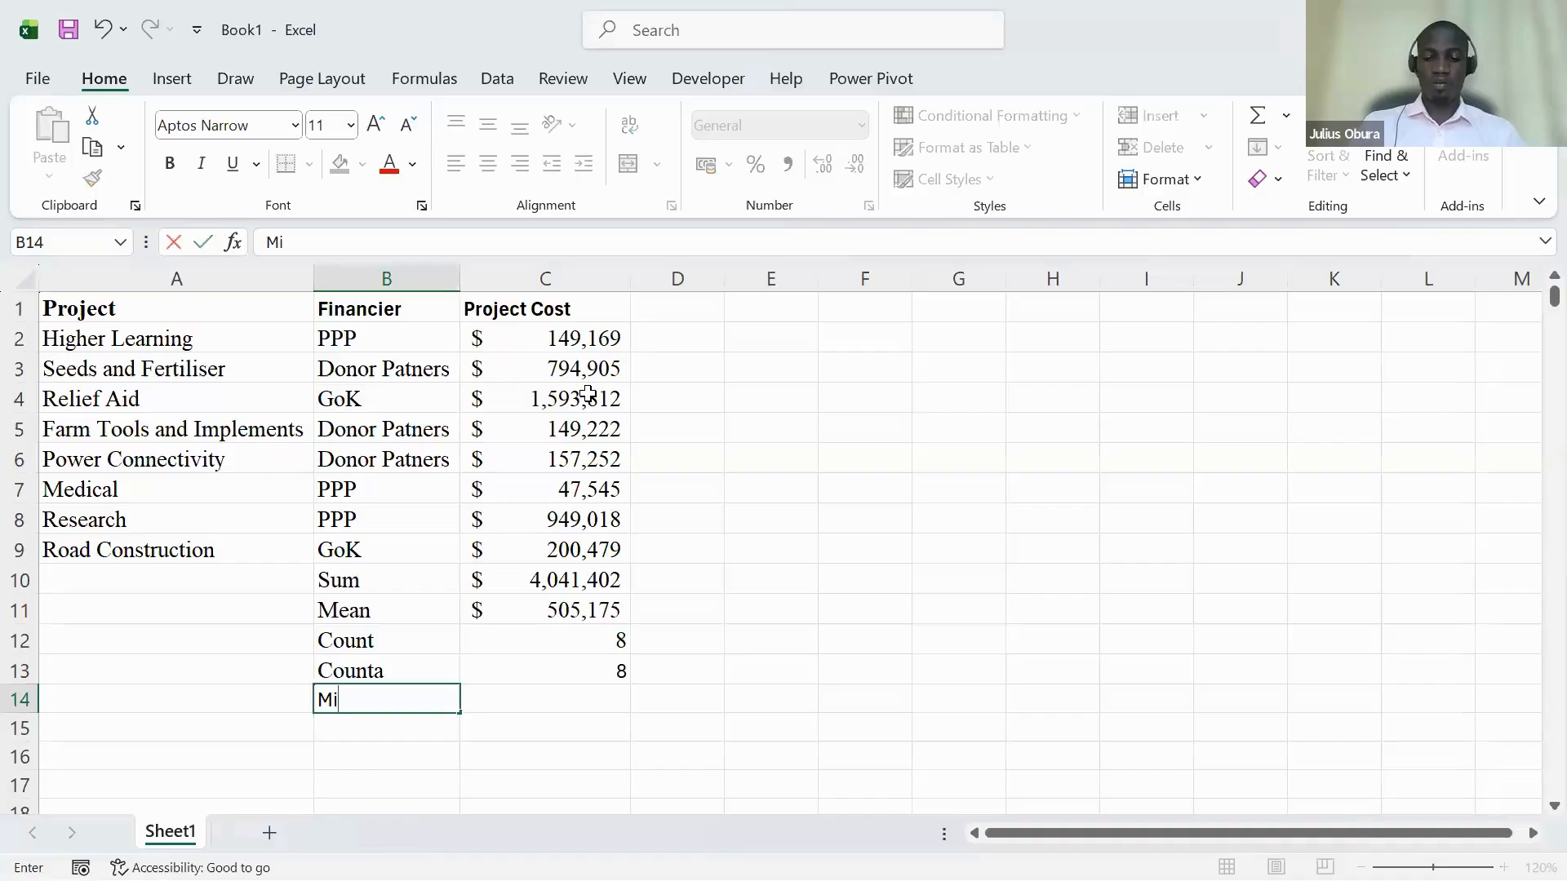
type("numum")
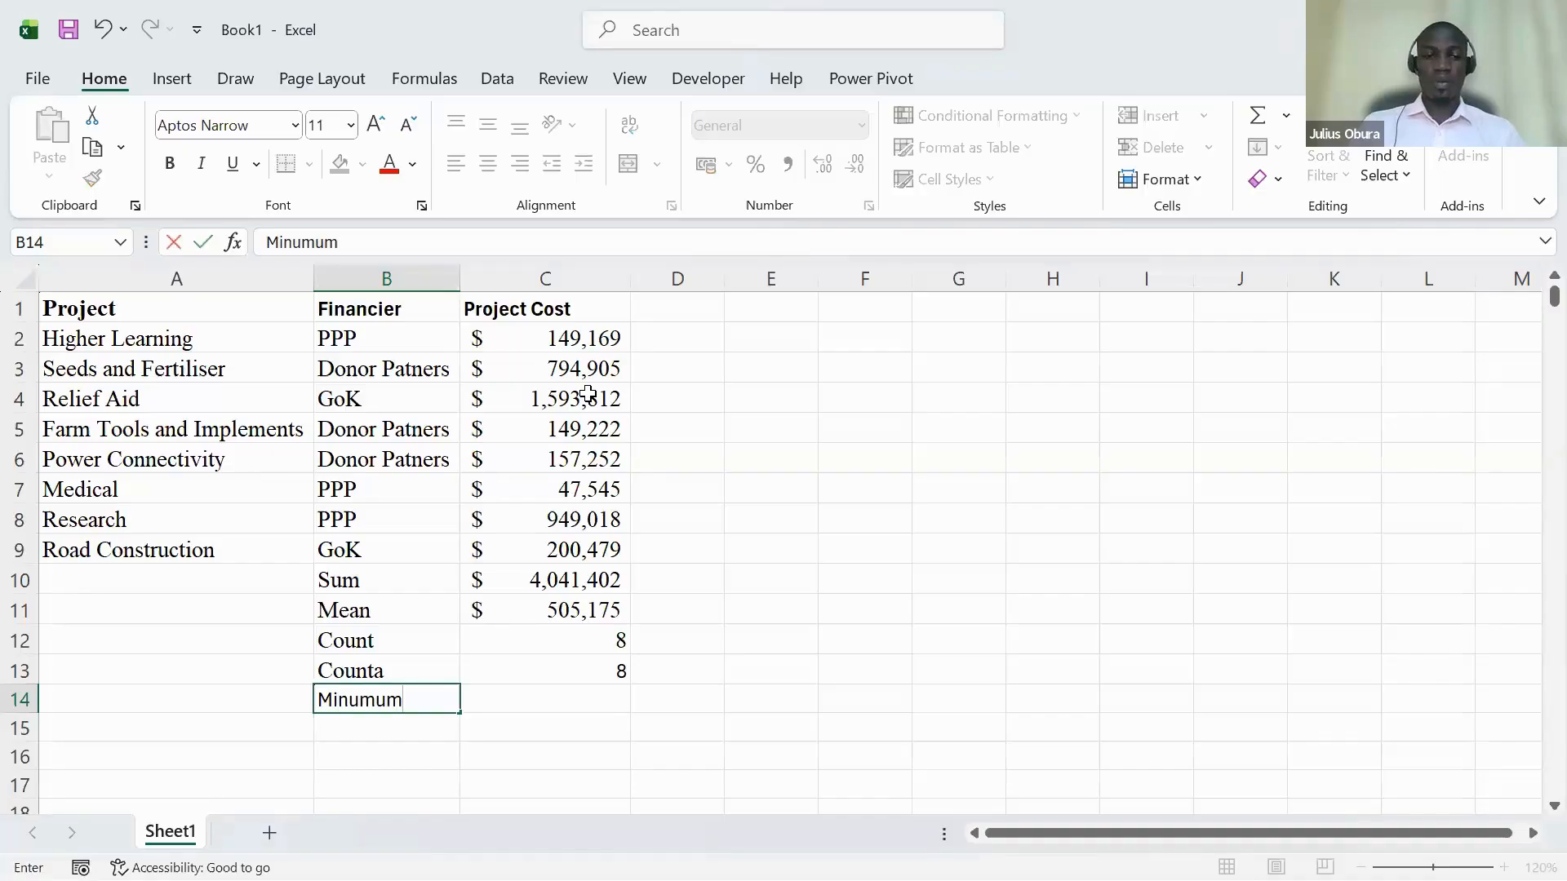
key("BackSpace")
key("BackSpace")
key("BackSpace")
key("BackSpace")
type("imu")
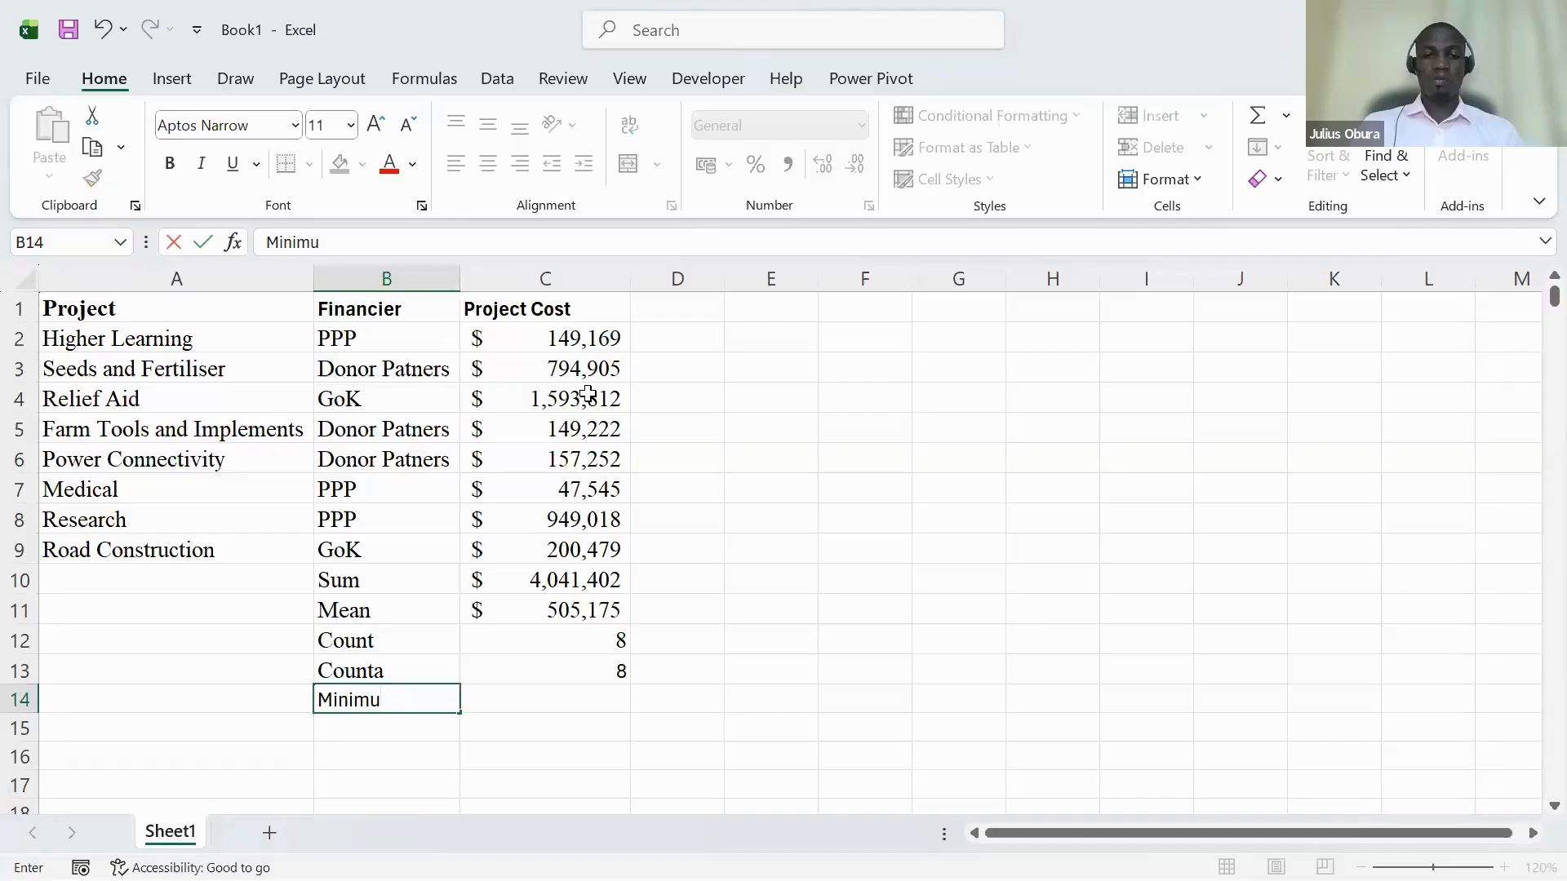
type("m")
key("Tab")
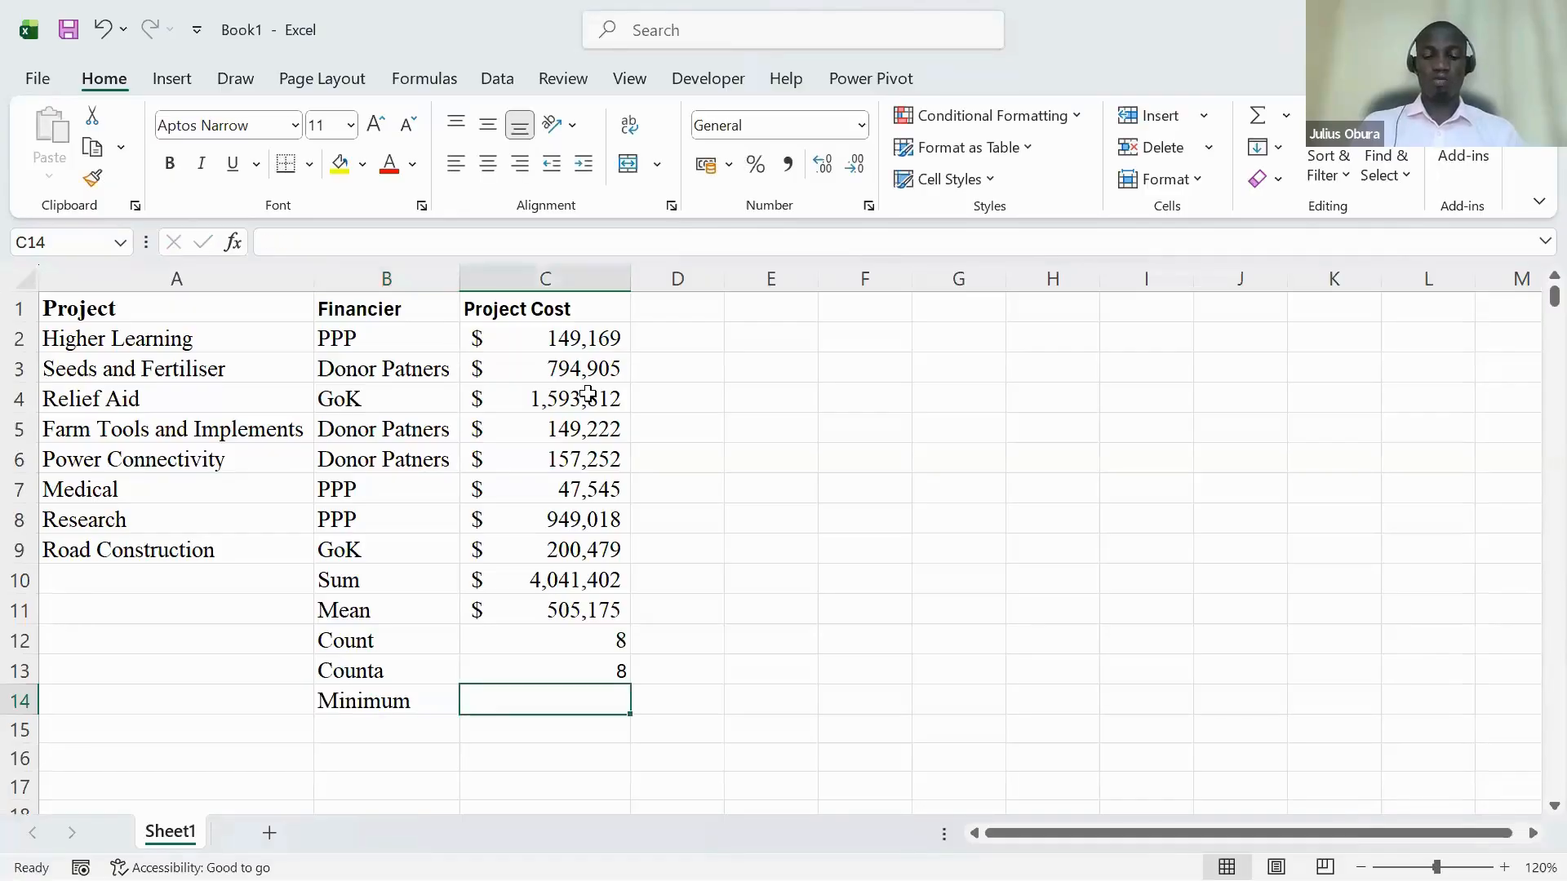
Calculate the smallest project cost in C14 with the MIN function over C2:C9.
type("=m")
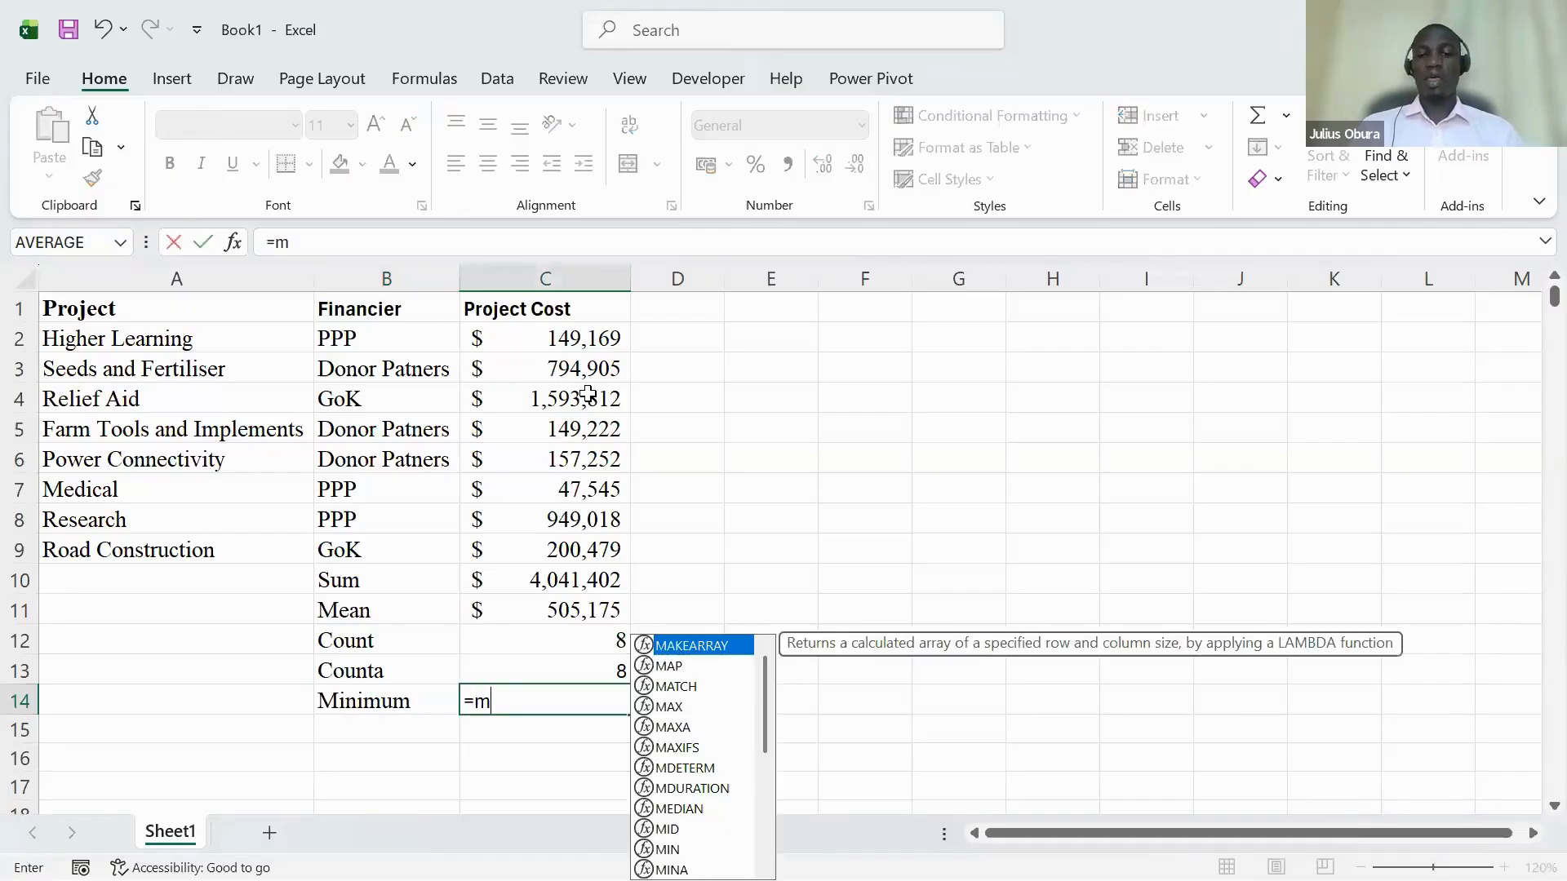
type("in")
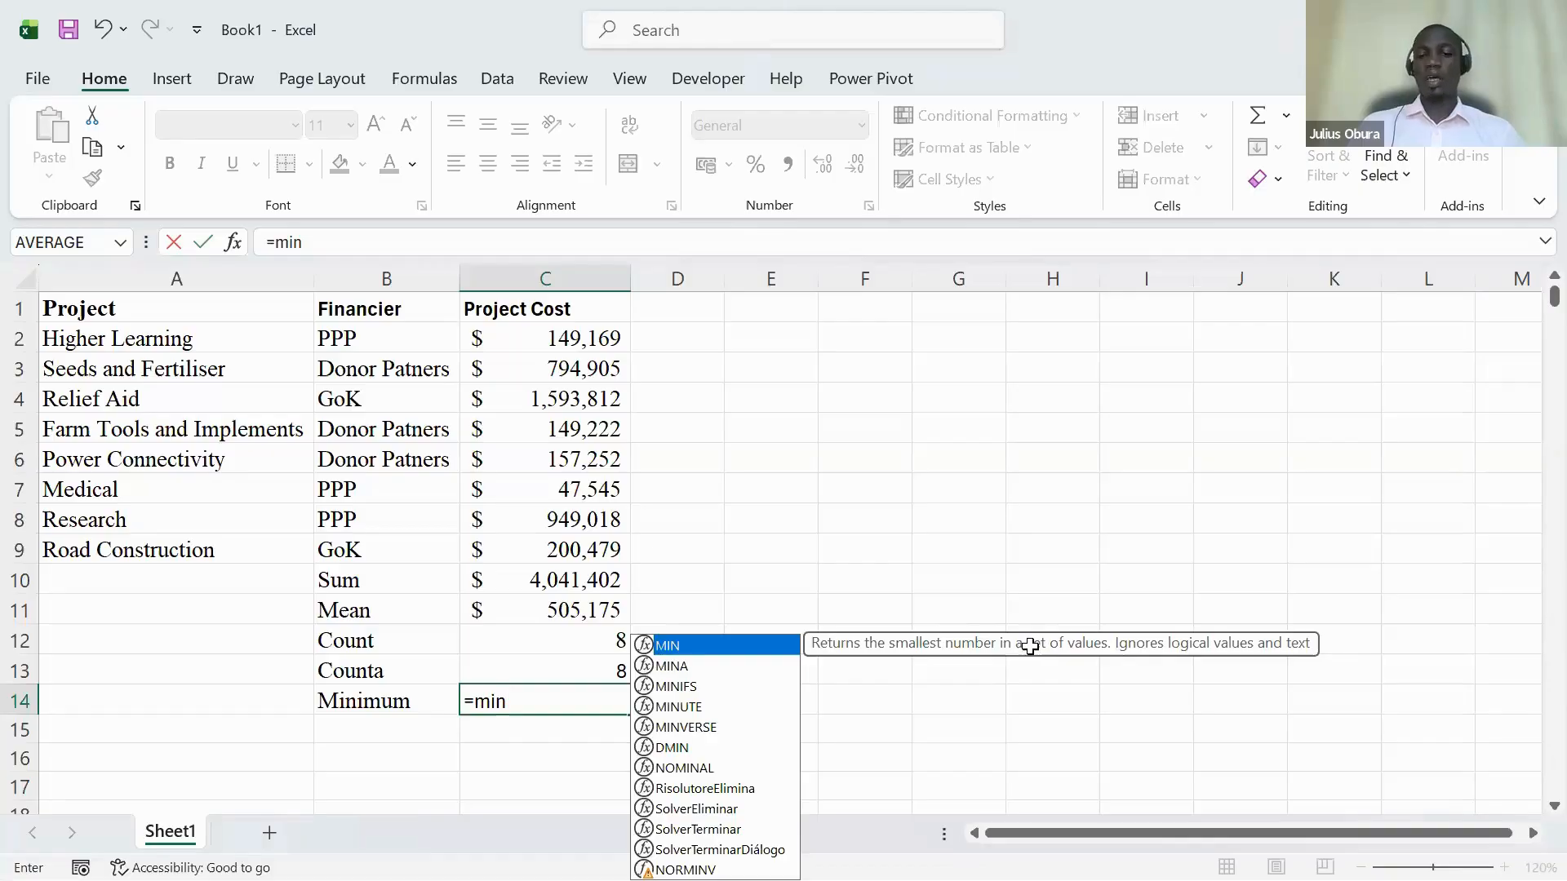
key("Tab")
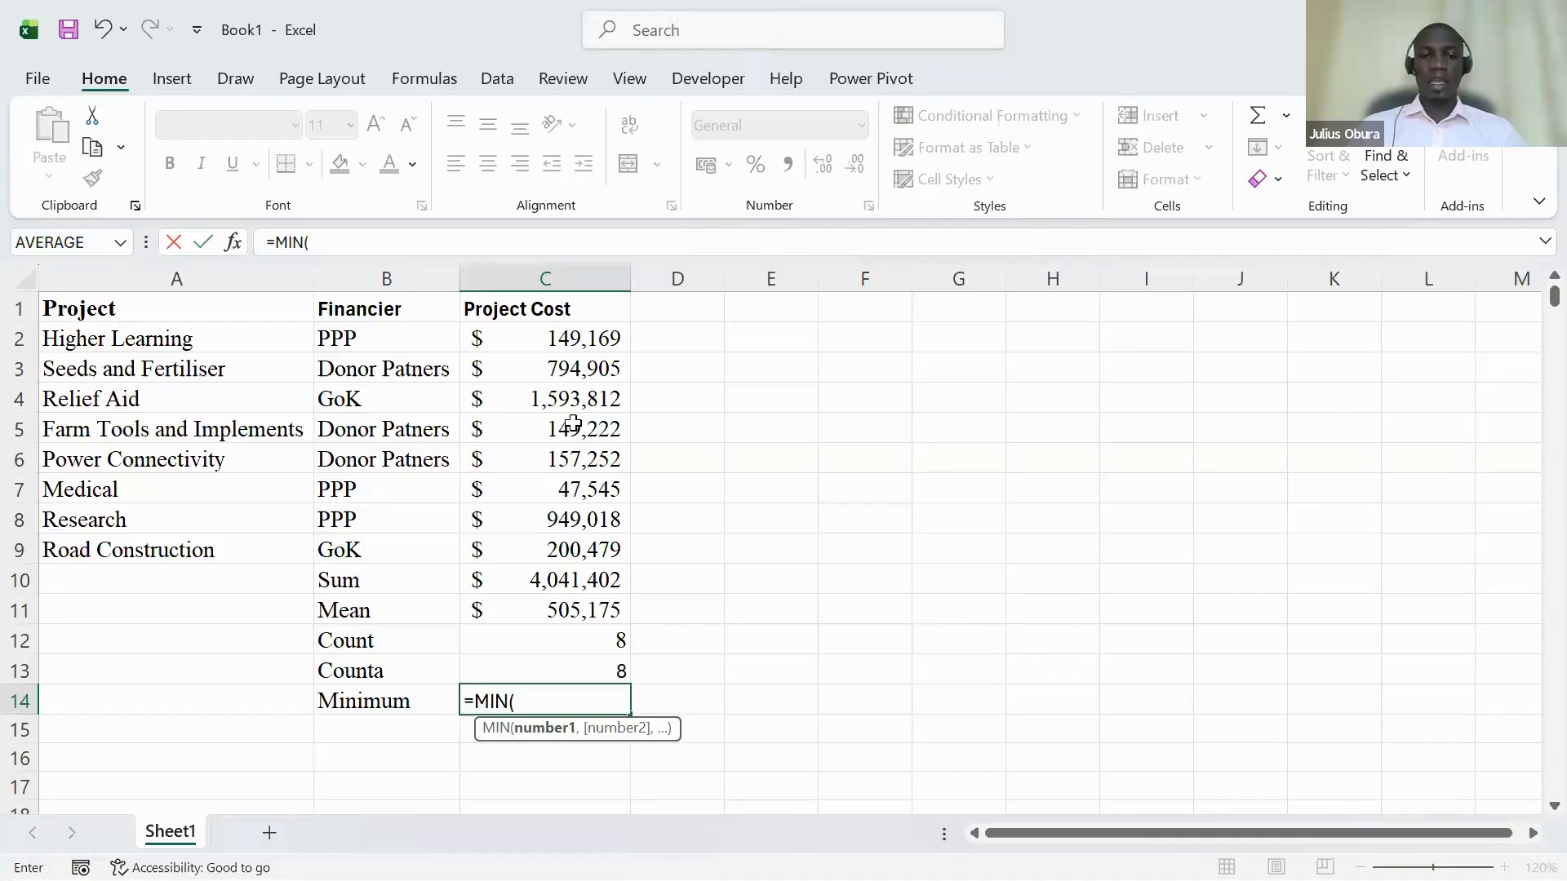
left_click_drag(573, 423, 573, 539)
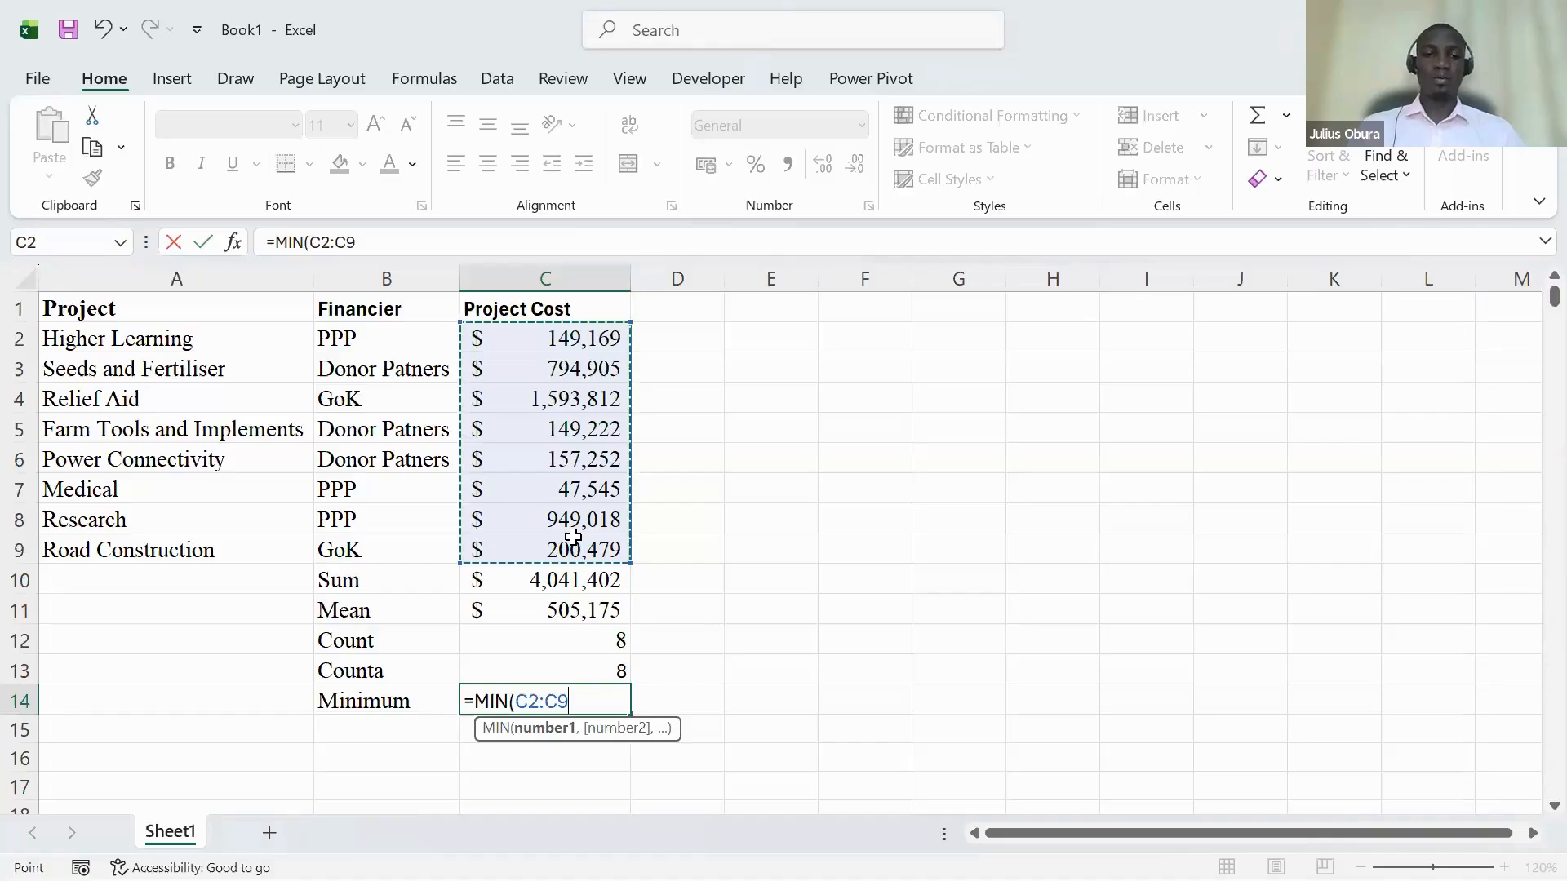
key("Return")
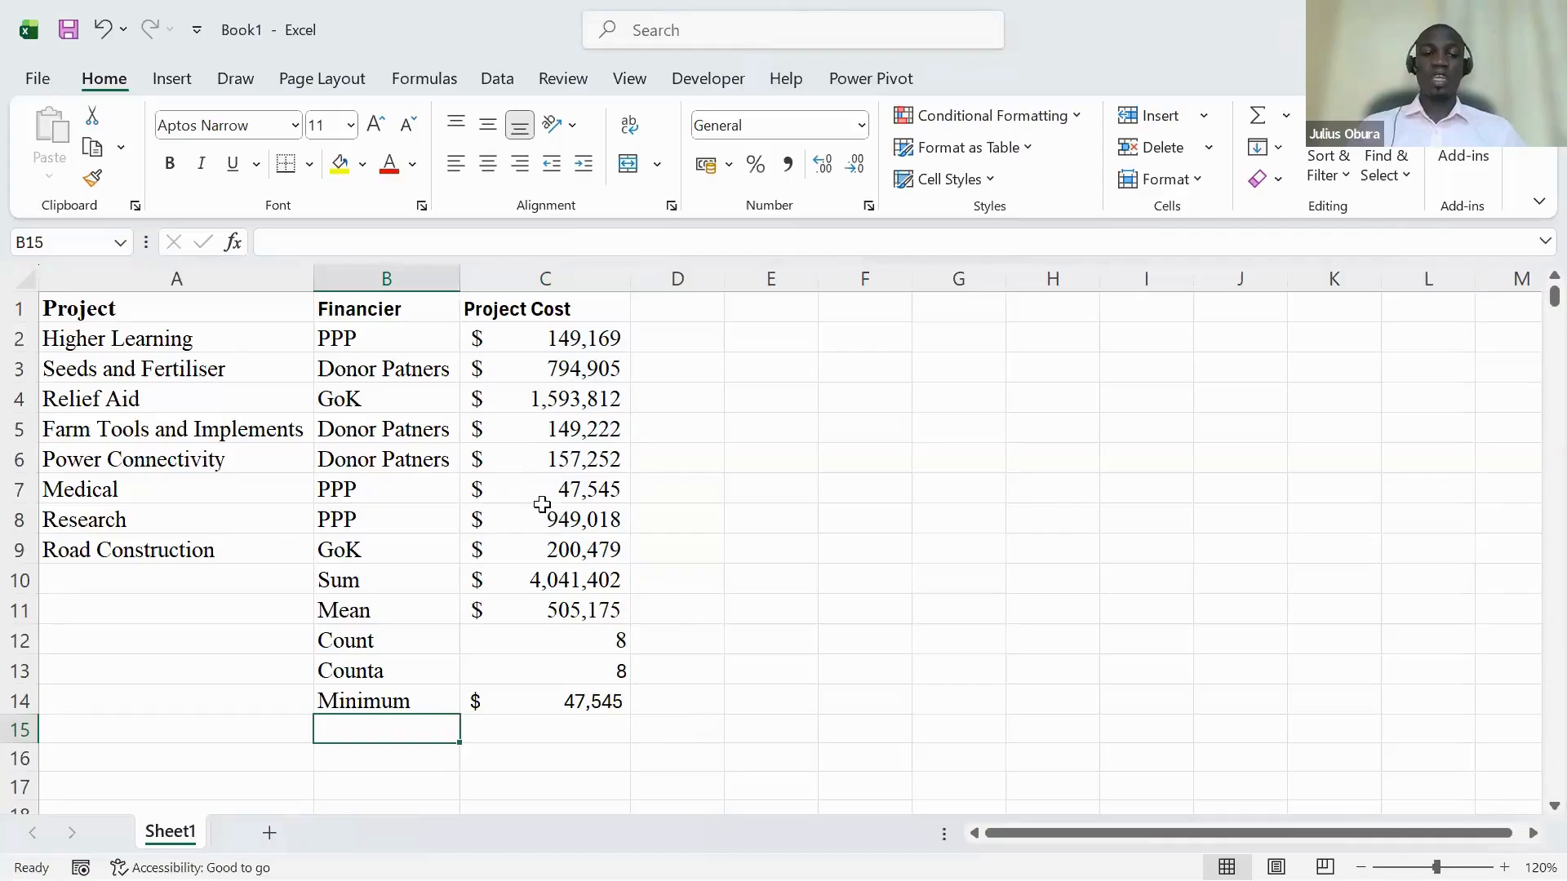
Apply a bottom border to A9:C9 to separate the project data from the summary rows.
left_click_drag(231, 543, 531, 554)
left_click(309, 164)
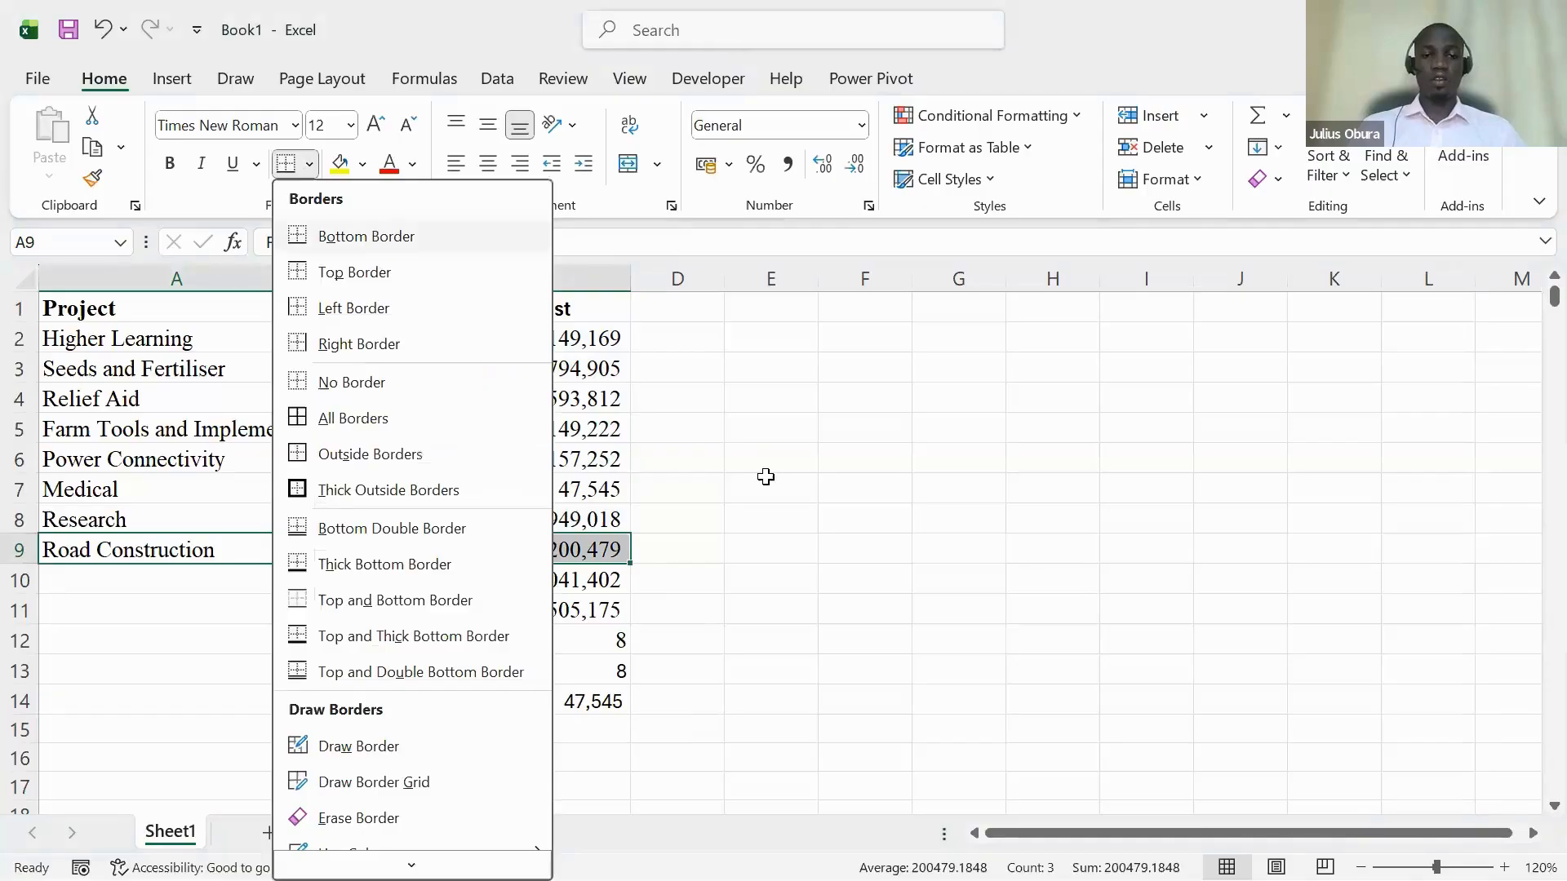
left_click(818, 553)
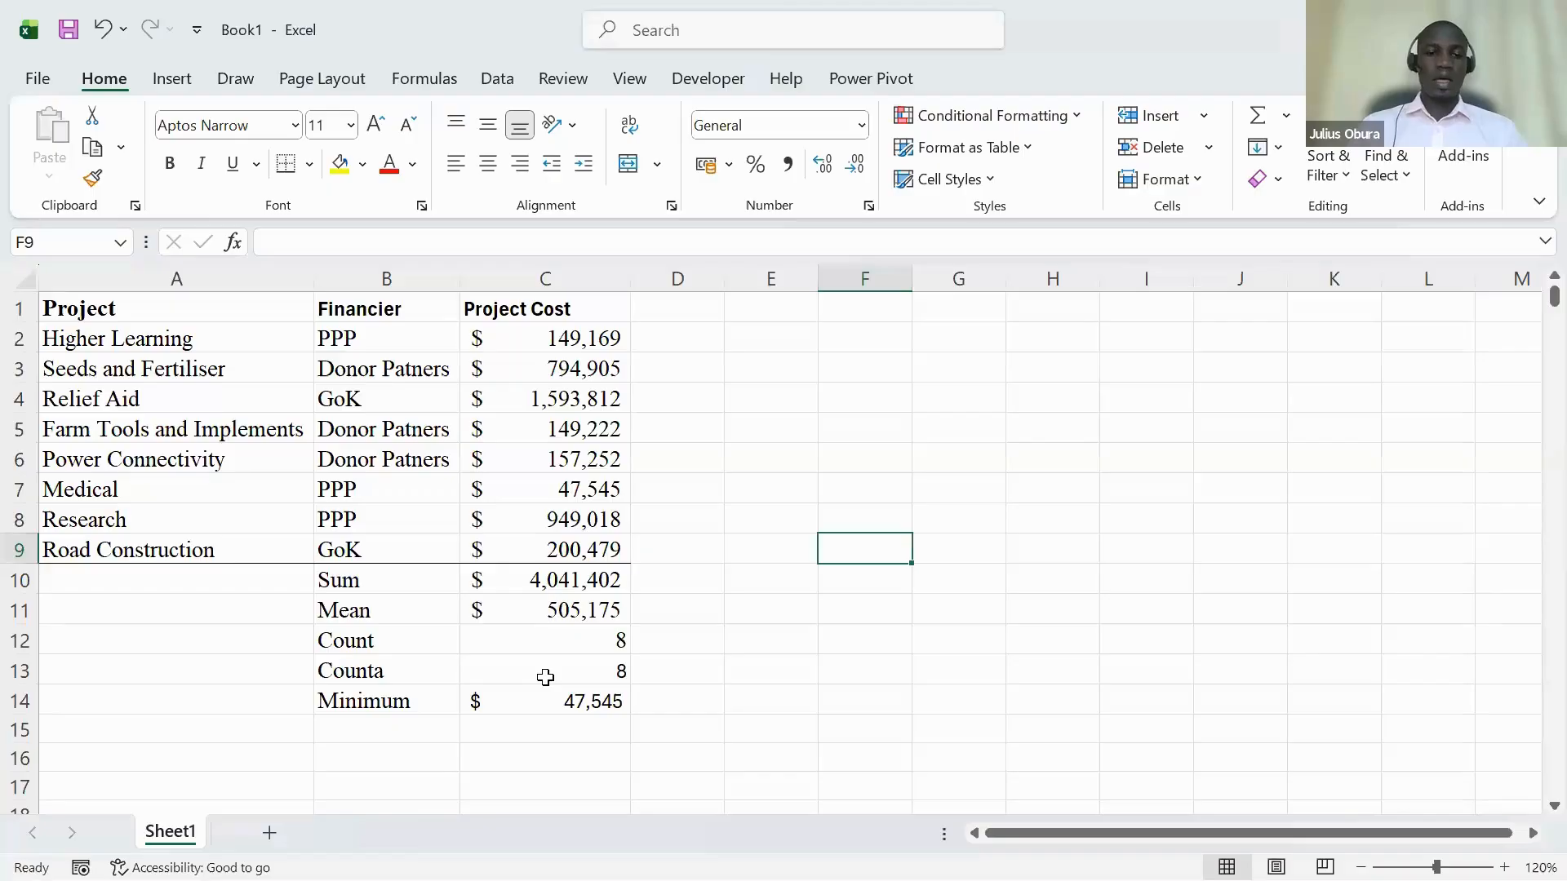
Label cell B15 "Maximum" below the Minimum label.
left_click(404, 723)
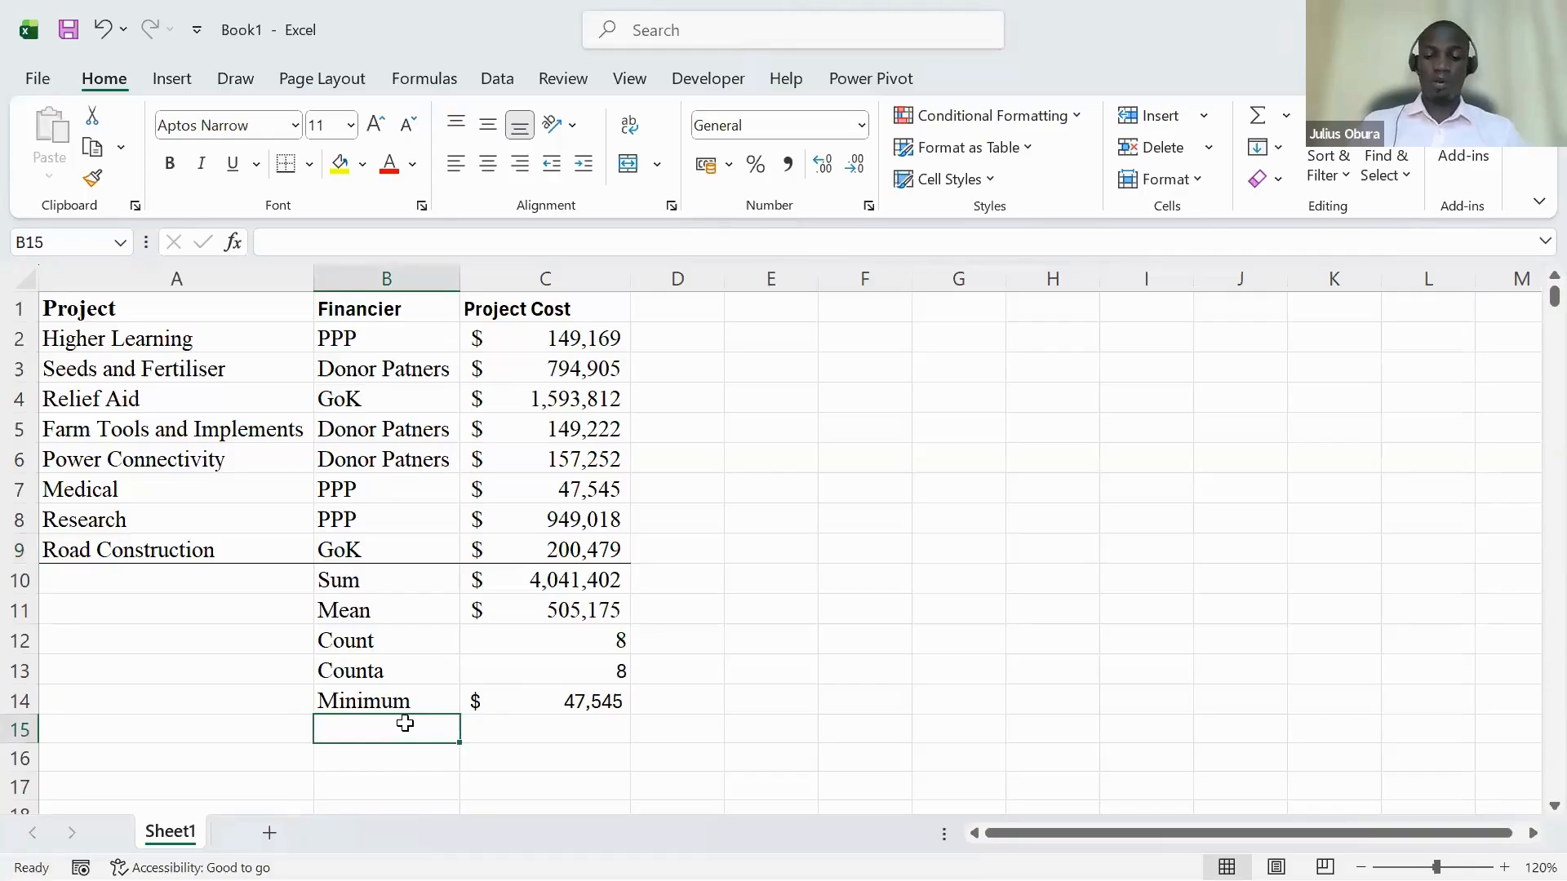
type("Ma")
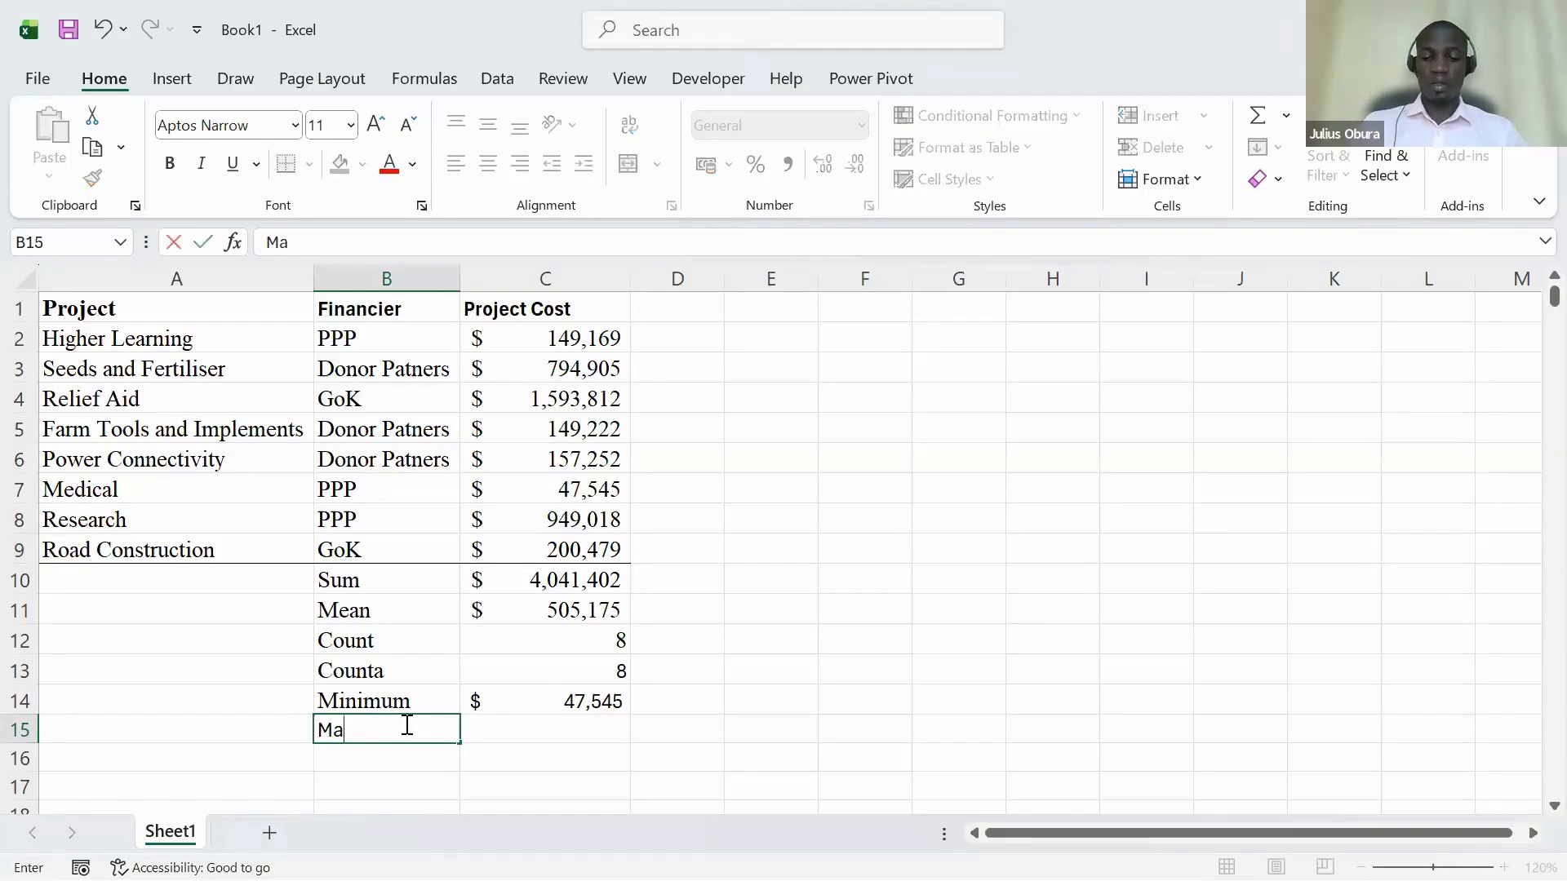
type("ximum")
key("Tab")
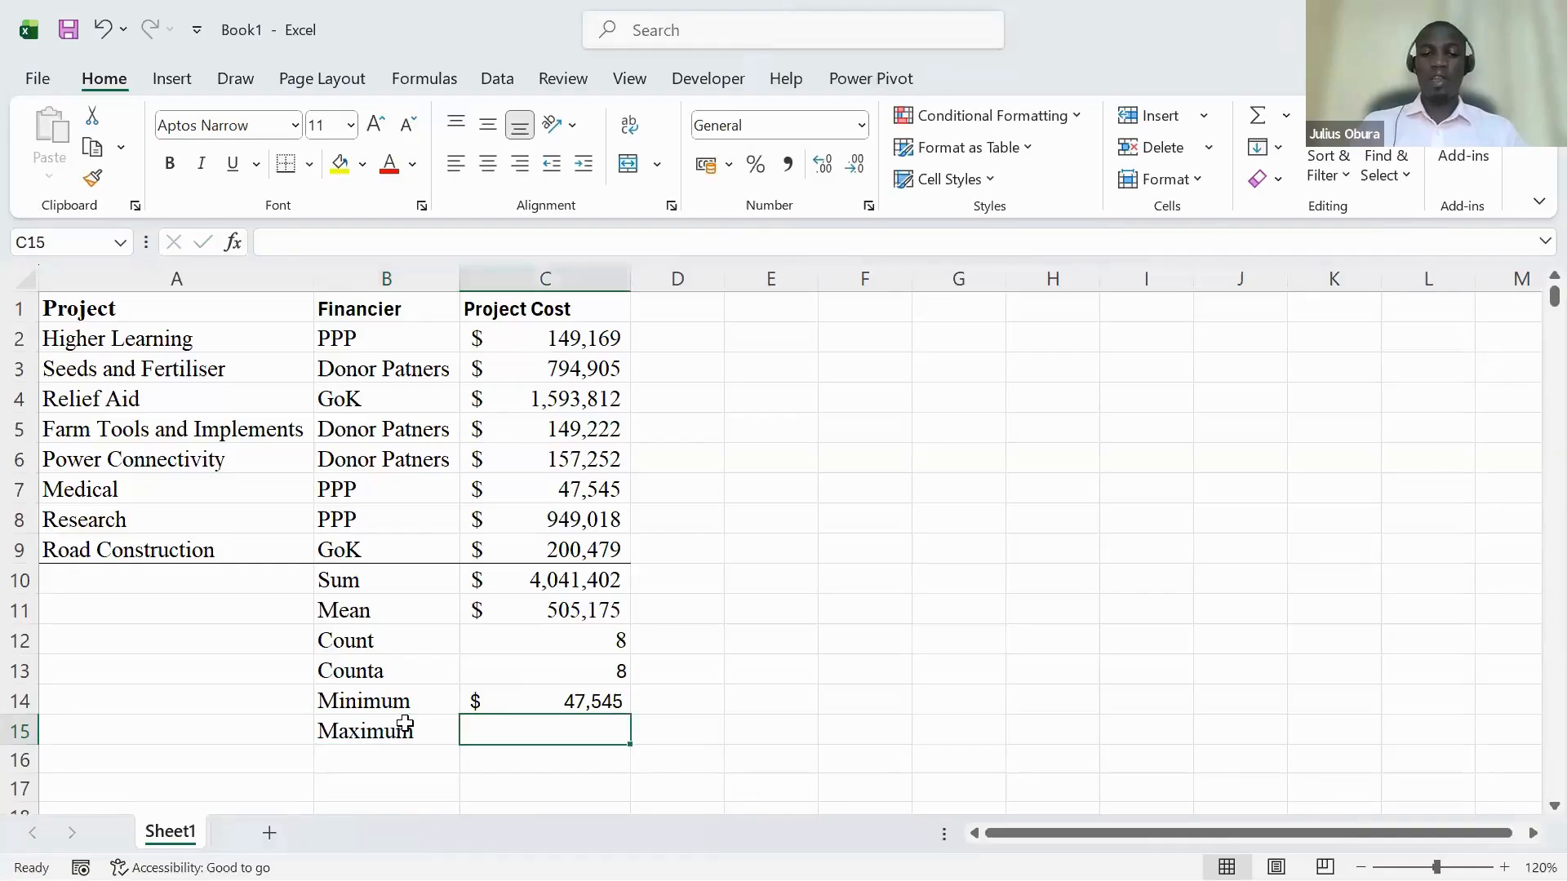
Calculate the largest project cost in C15 with MAX over C2:C9 and check the maximum and minimum against the cost entries.
type("=")
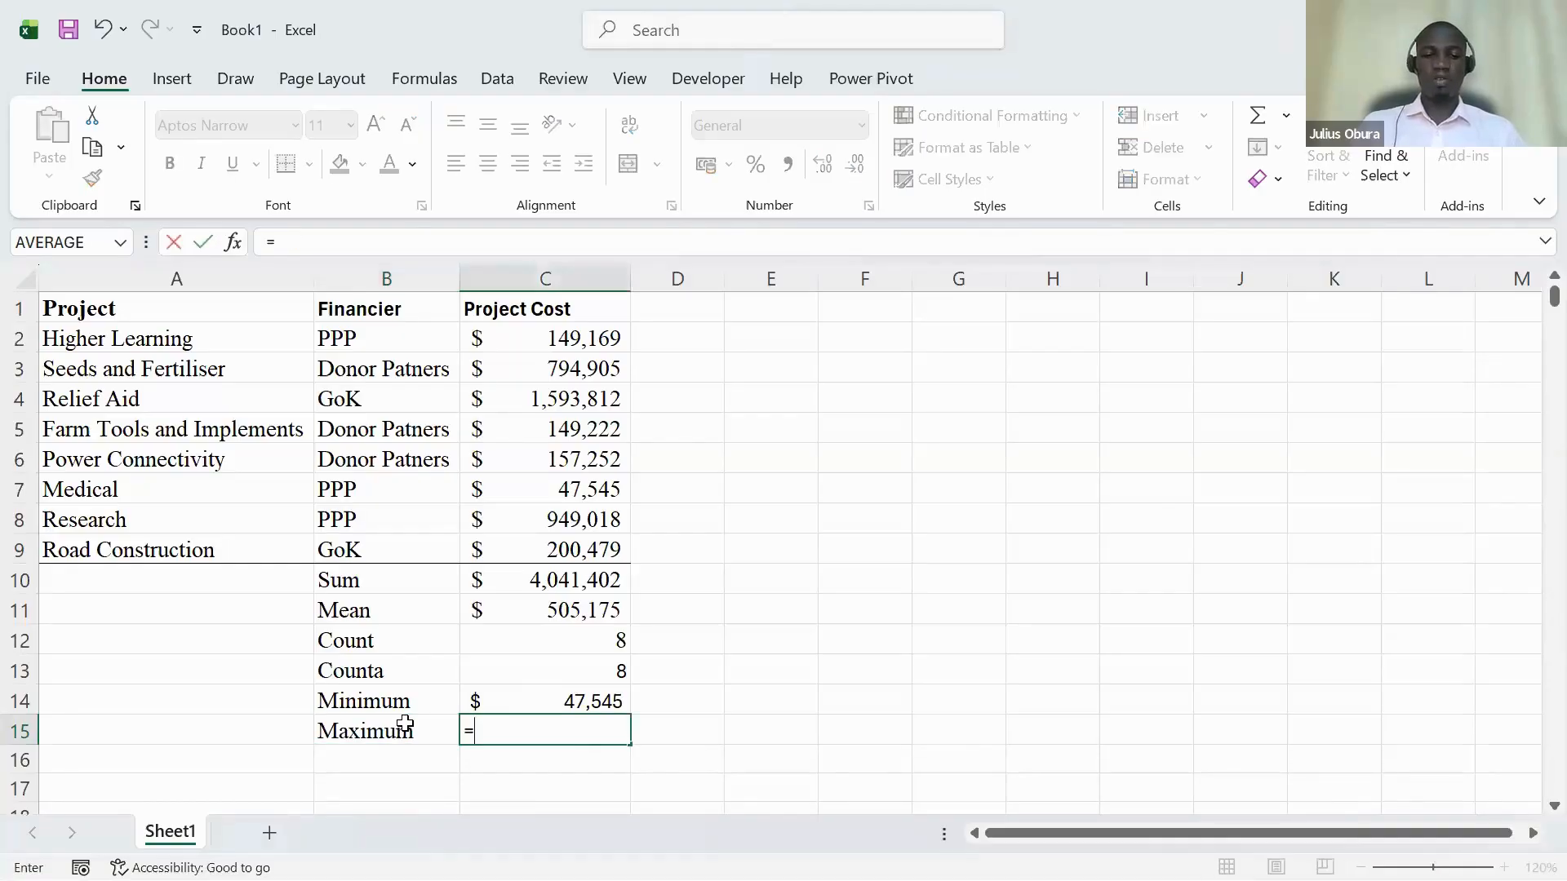
type("max")
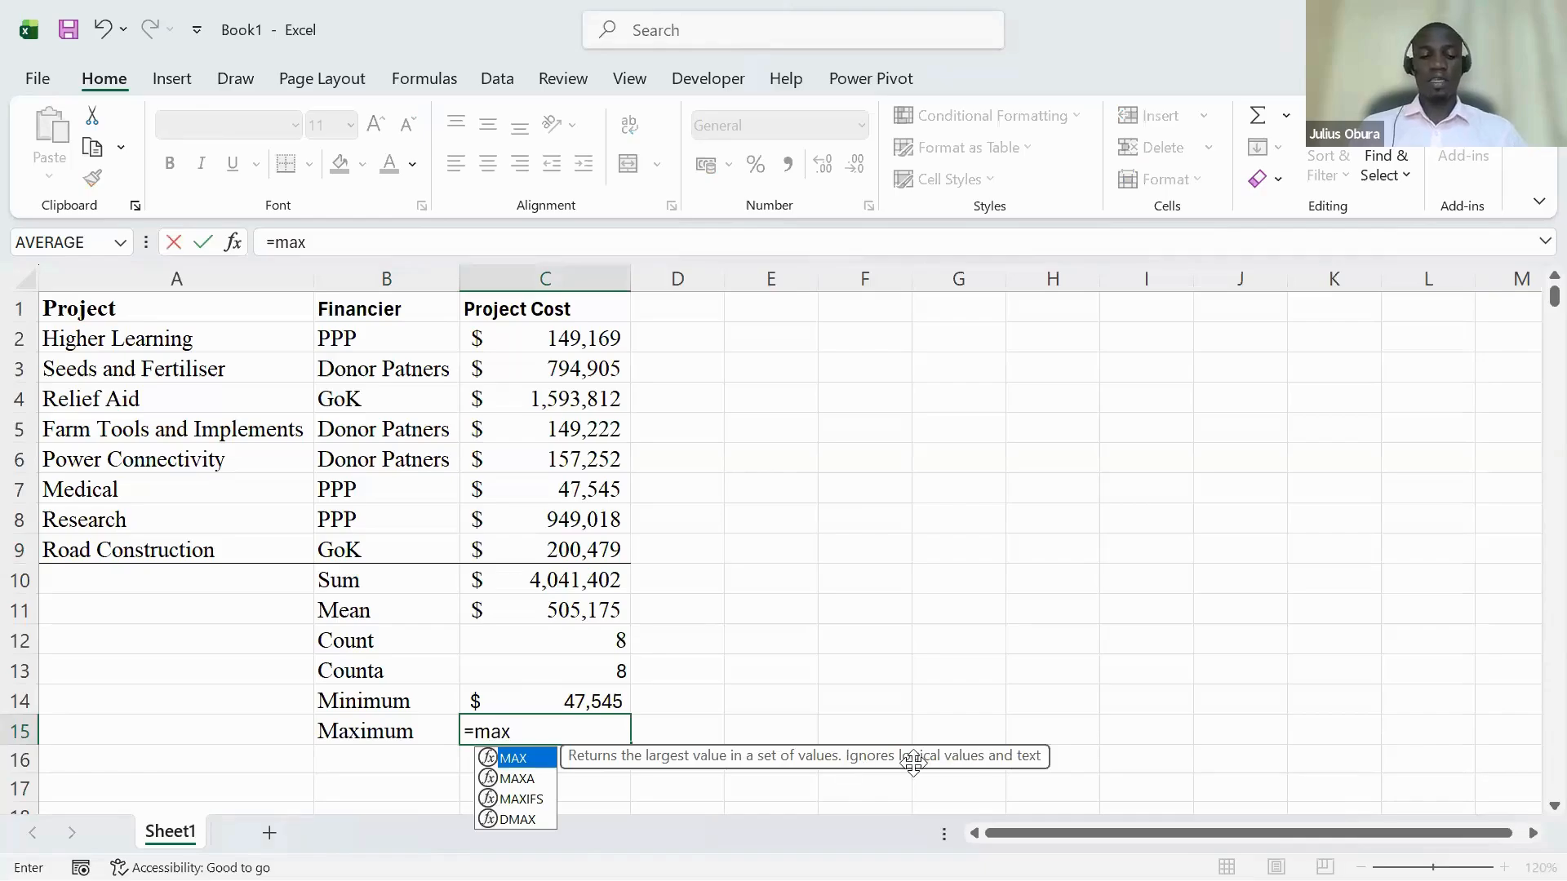
key("Tab")
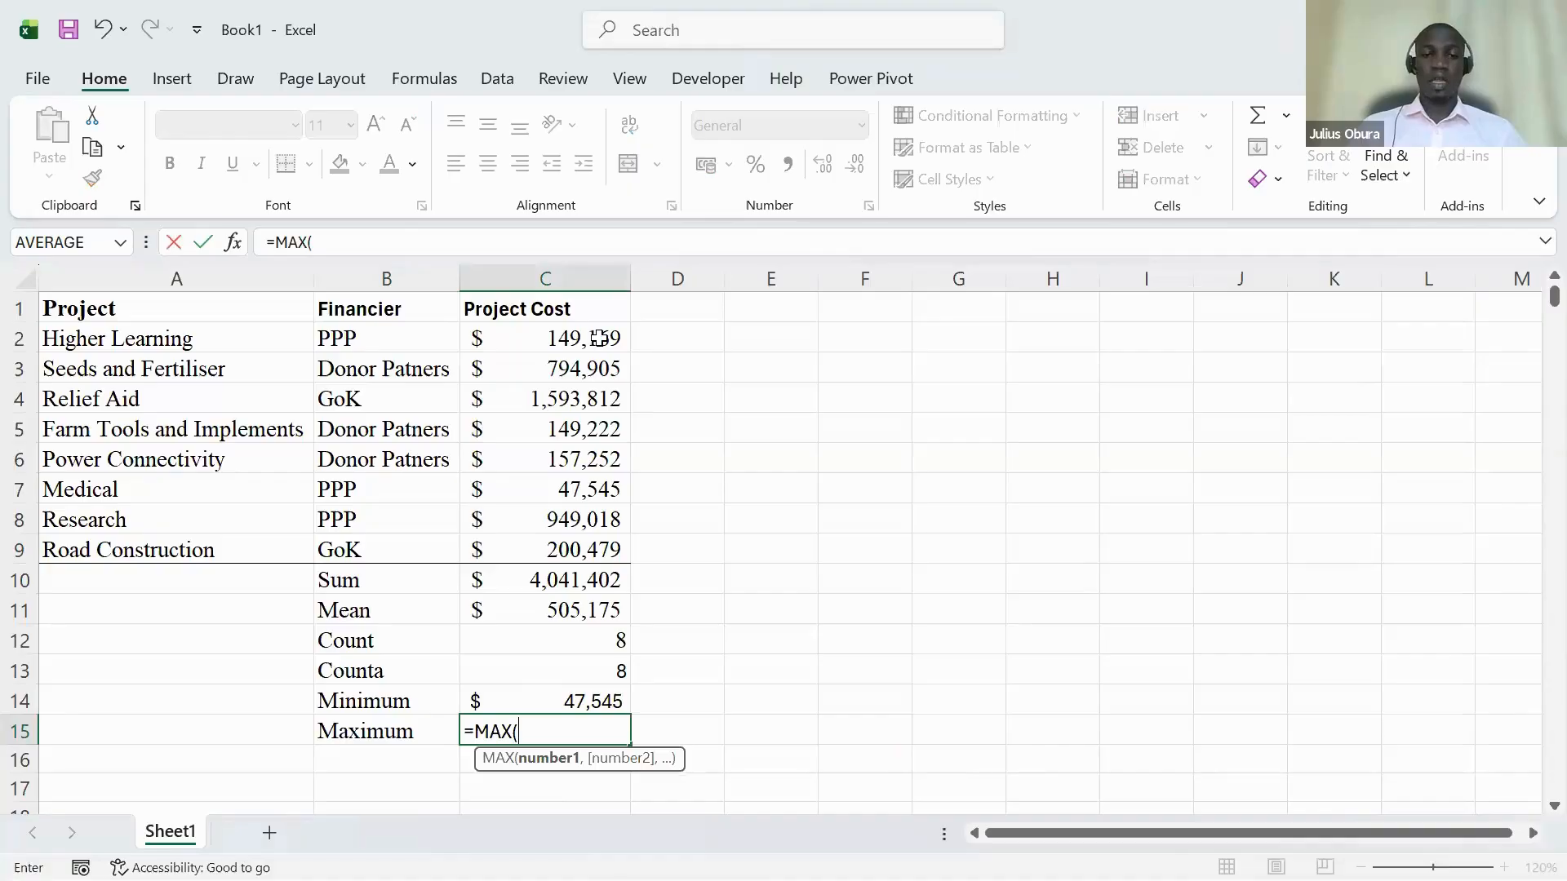
left_click_drag(600, 337, 587, 535)
key("Return")
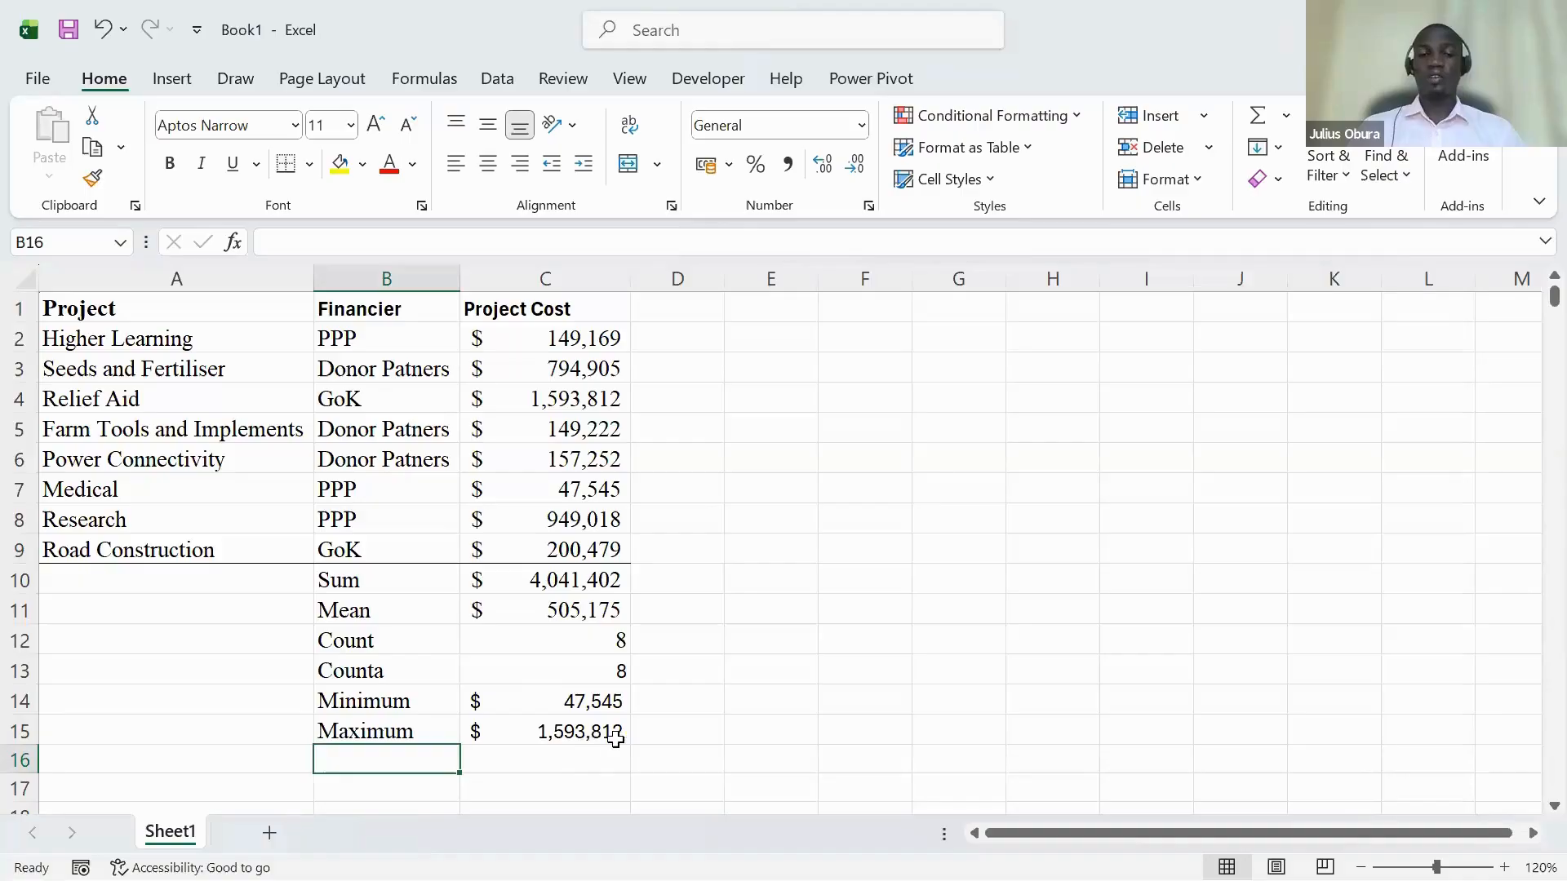
left_click(599, 734)
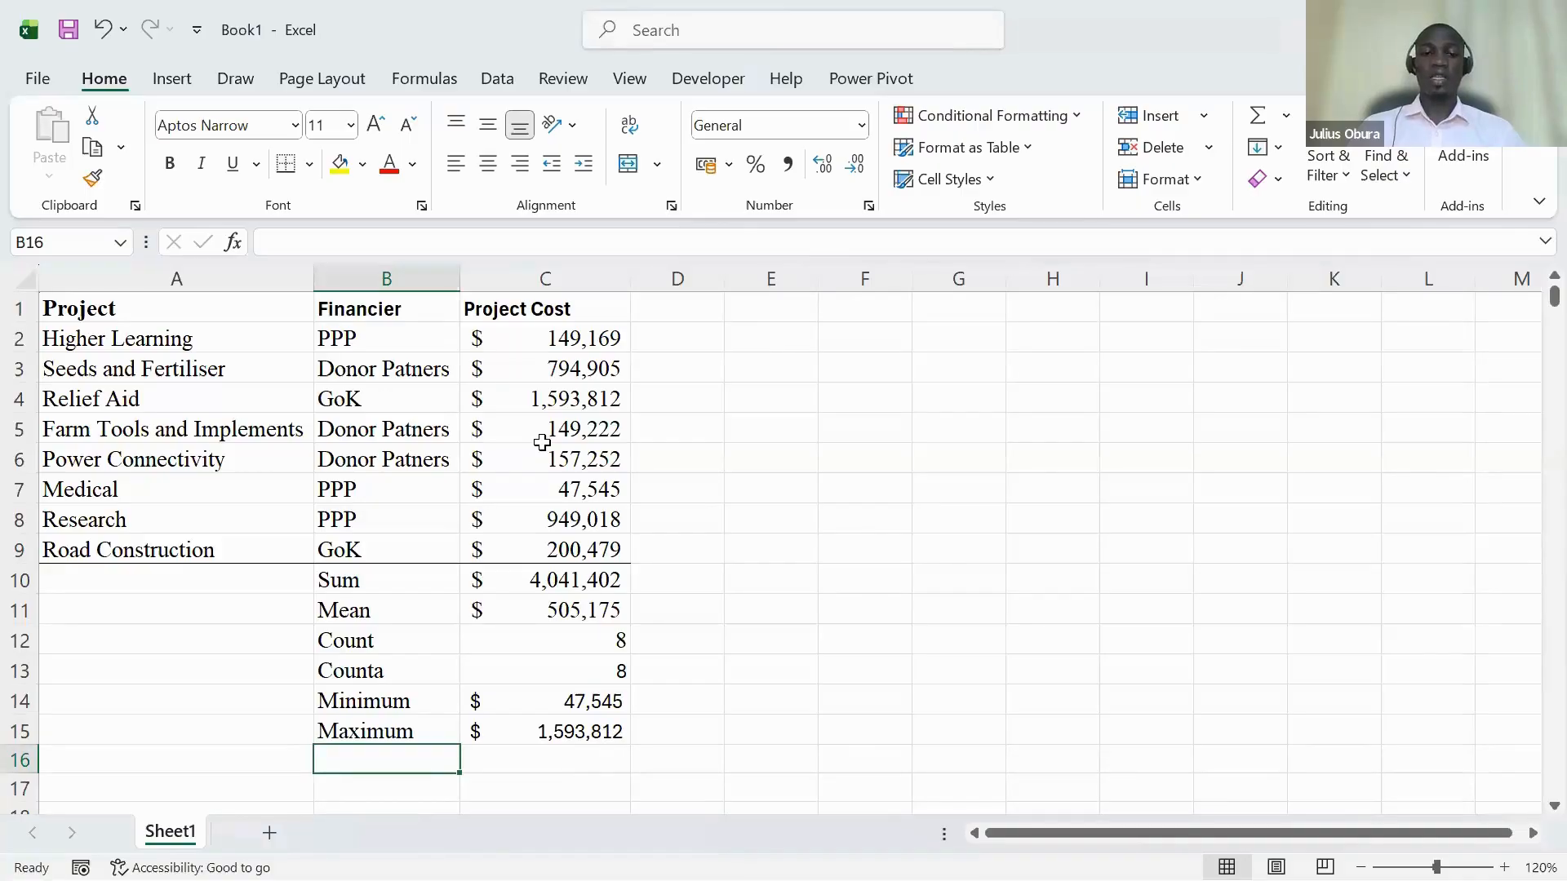
left_click(542, 395)
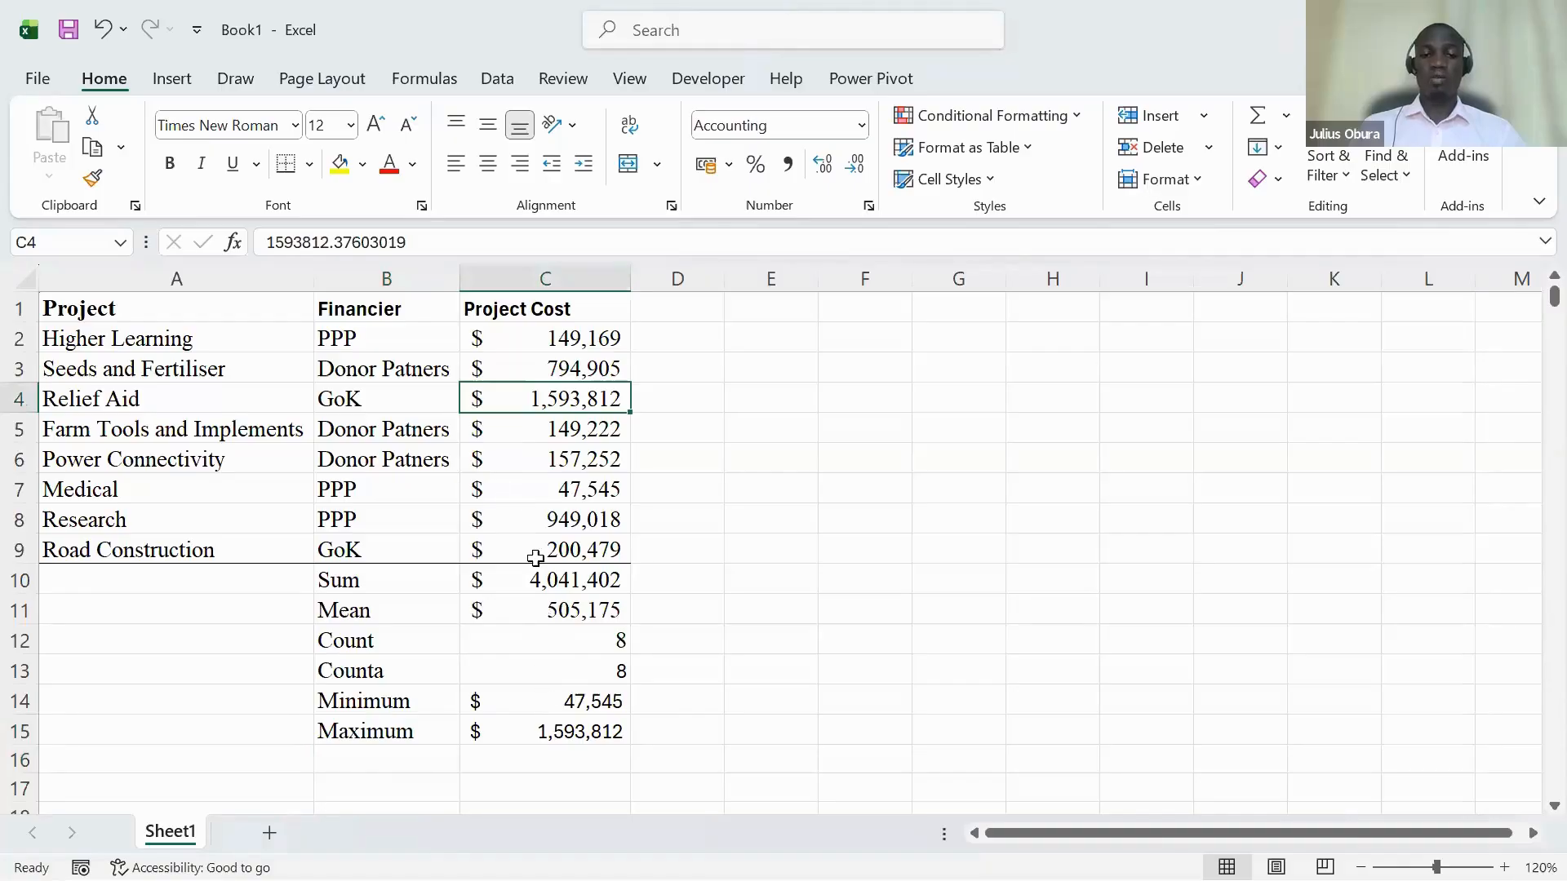
left_click(588, 701)
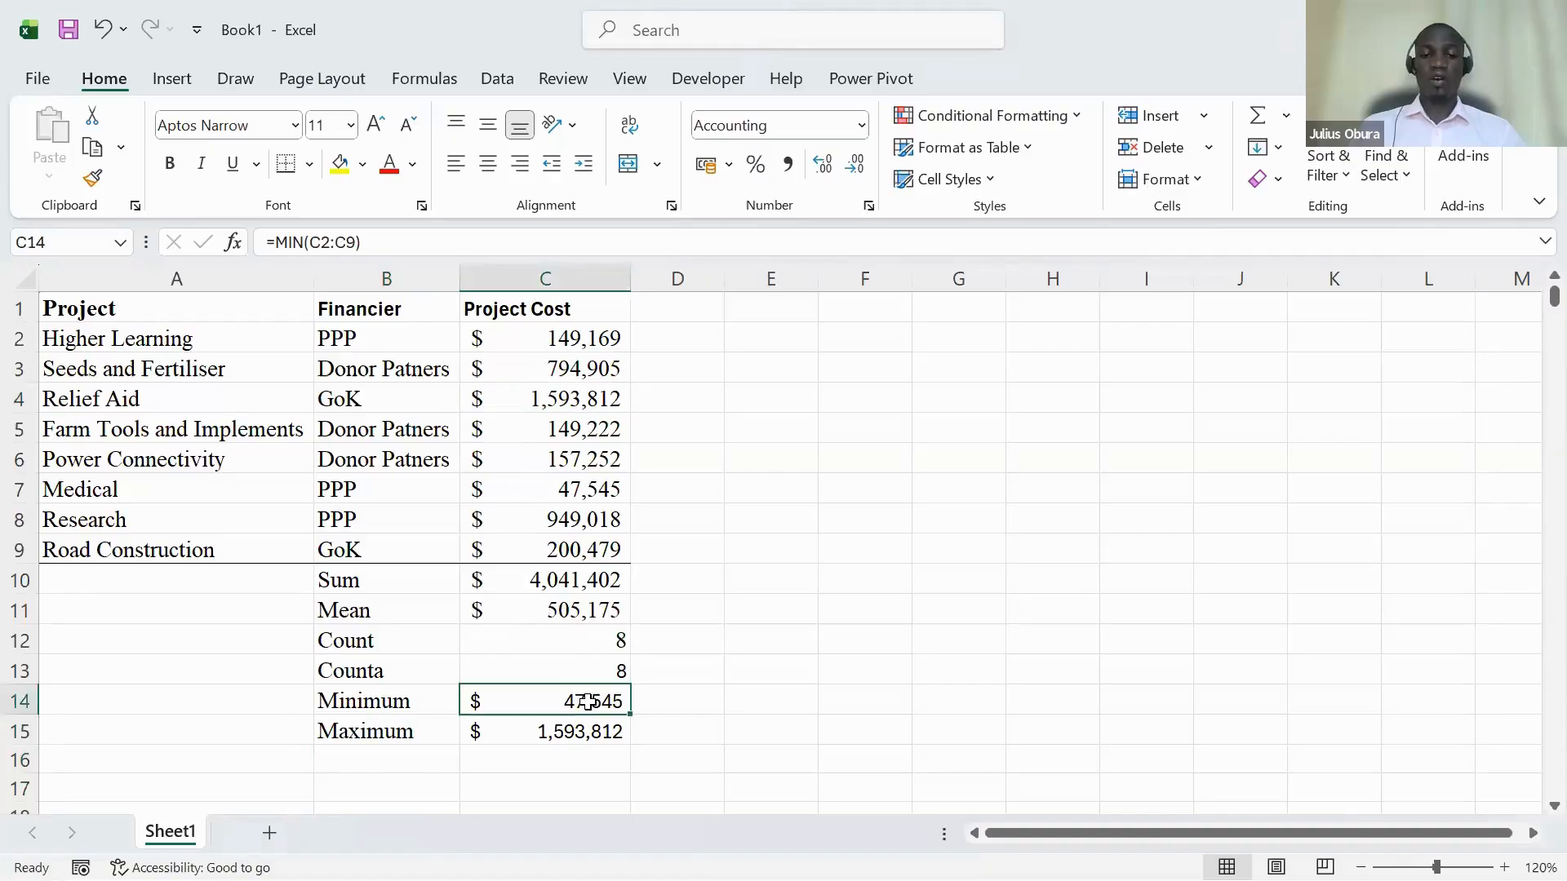
left_click(566, 493)
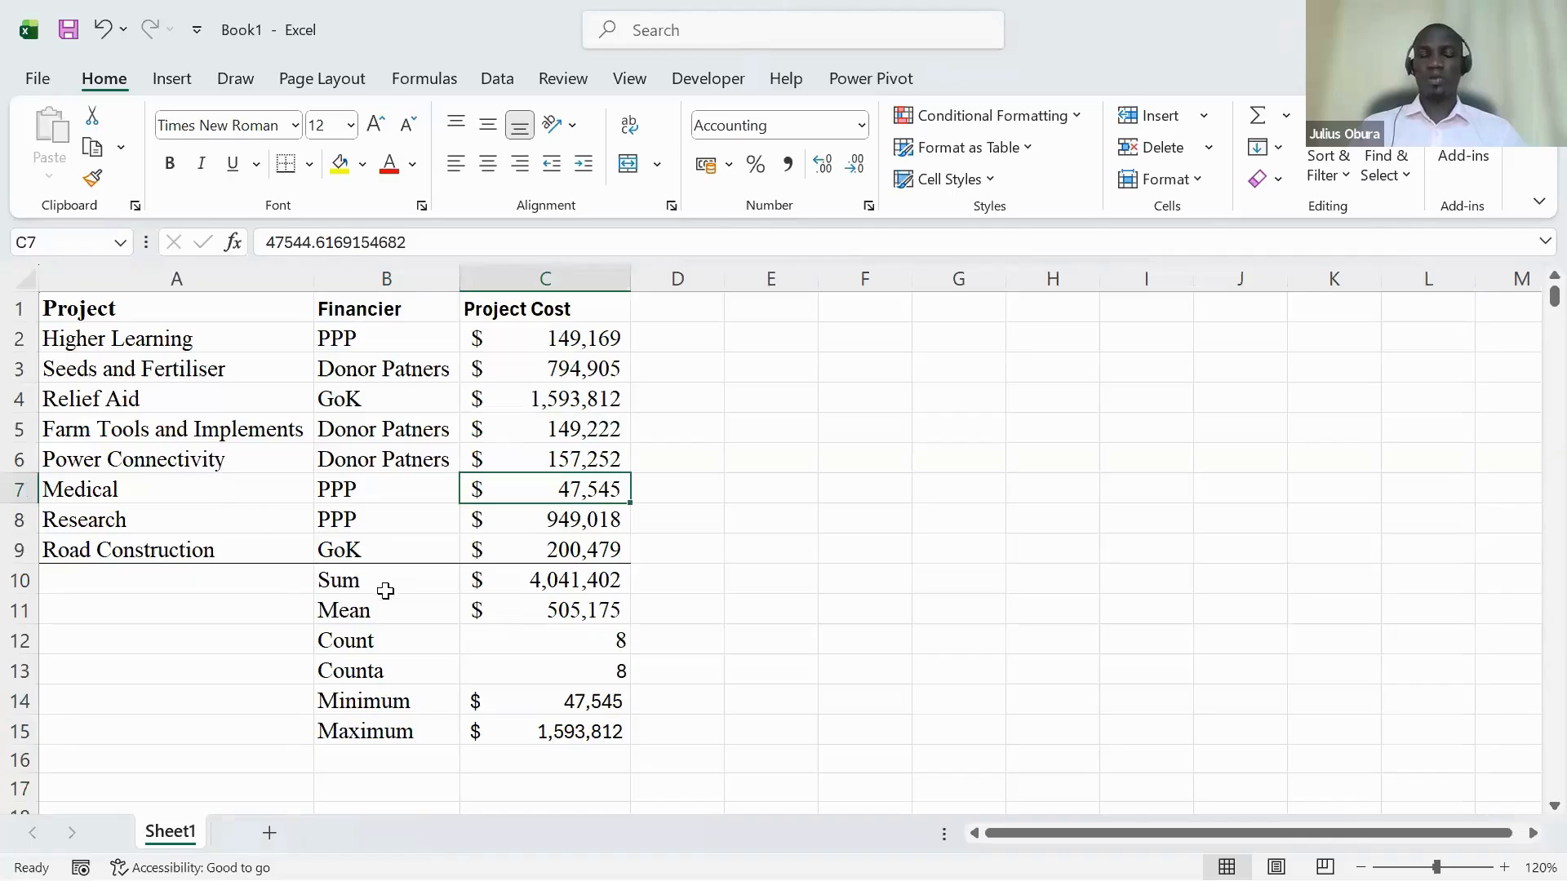
Label cell B16 "Average" below the Maximum label.
left_click(372, 758)
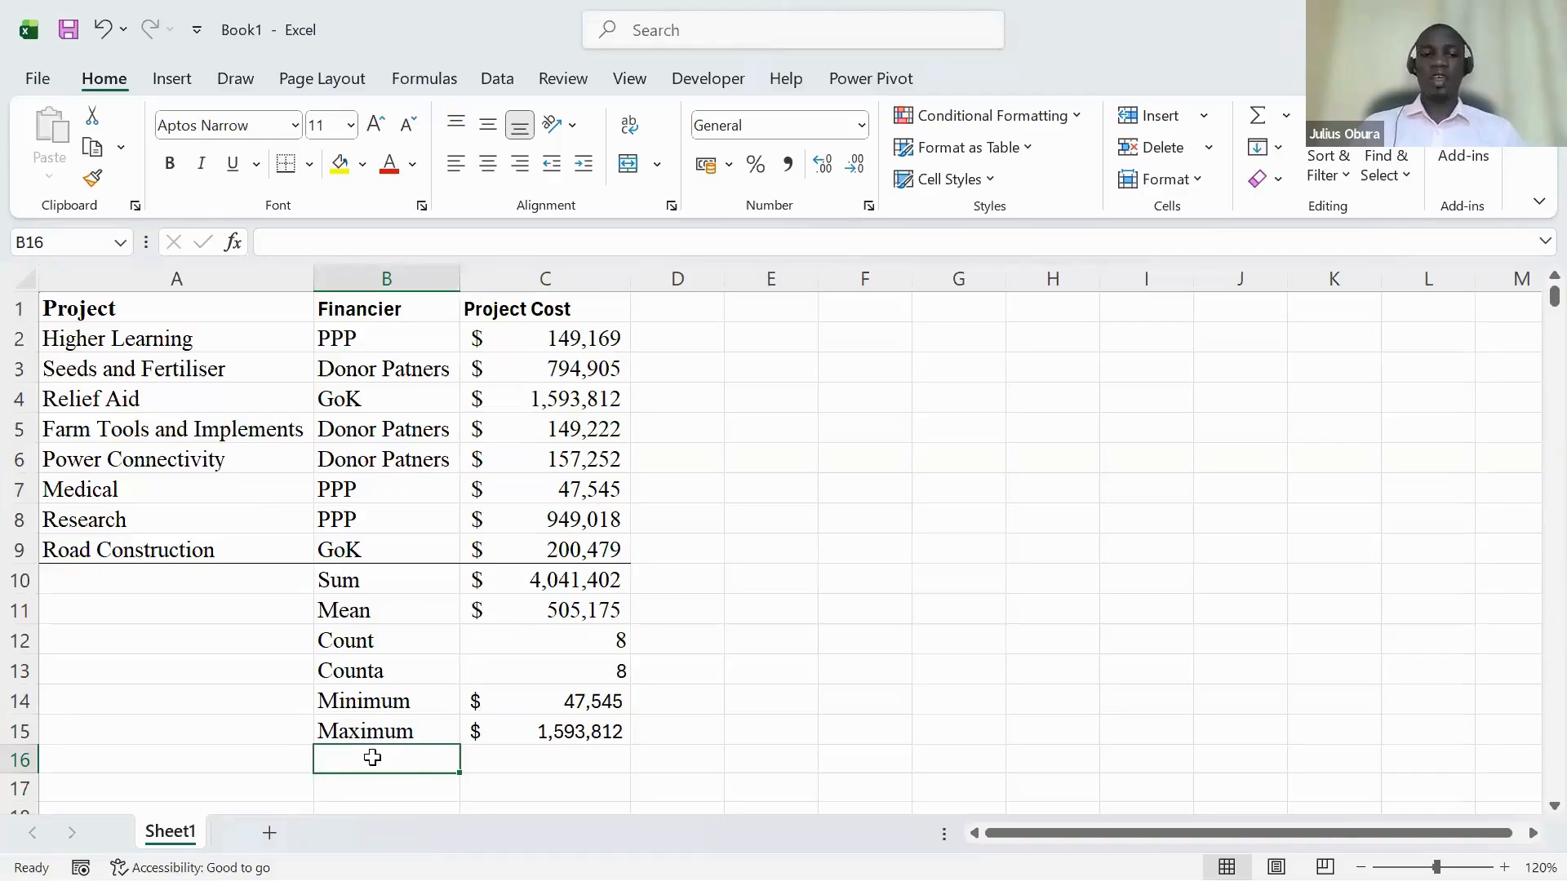
left_click(371, 337)
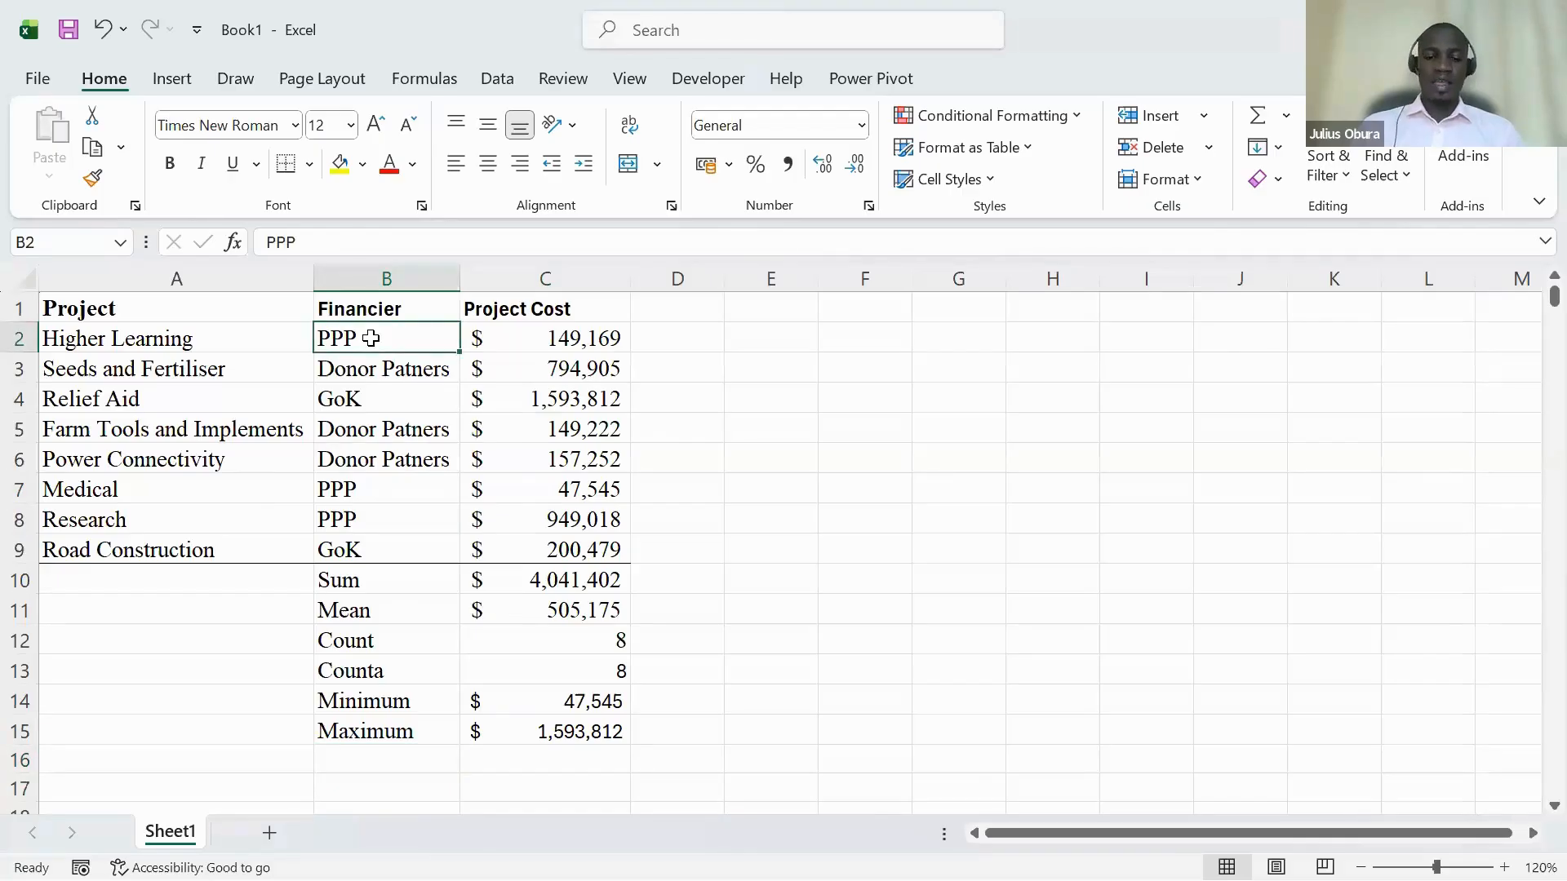
left_click(387, 756)
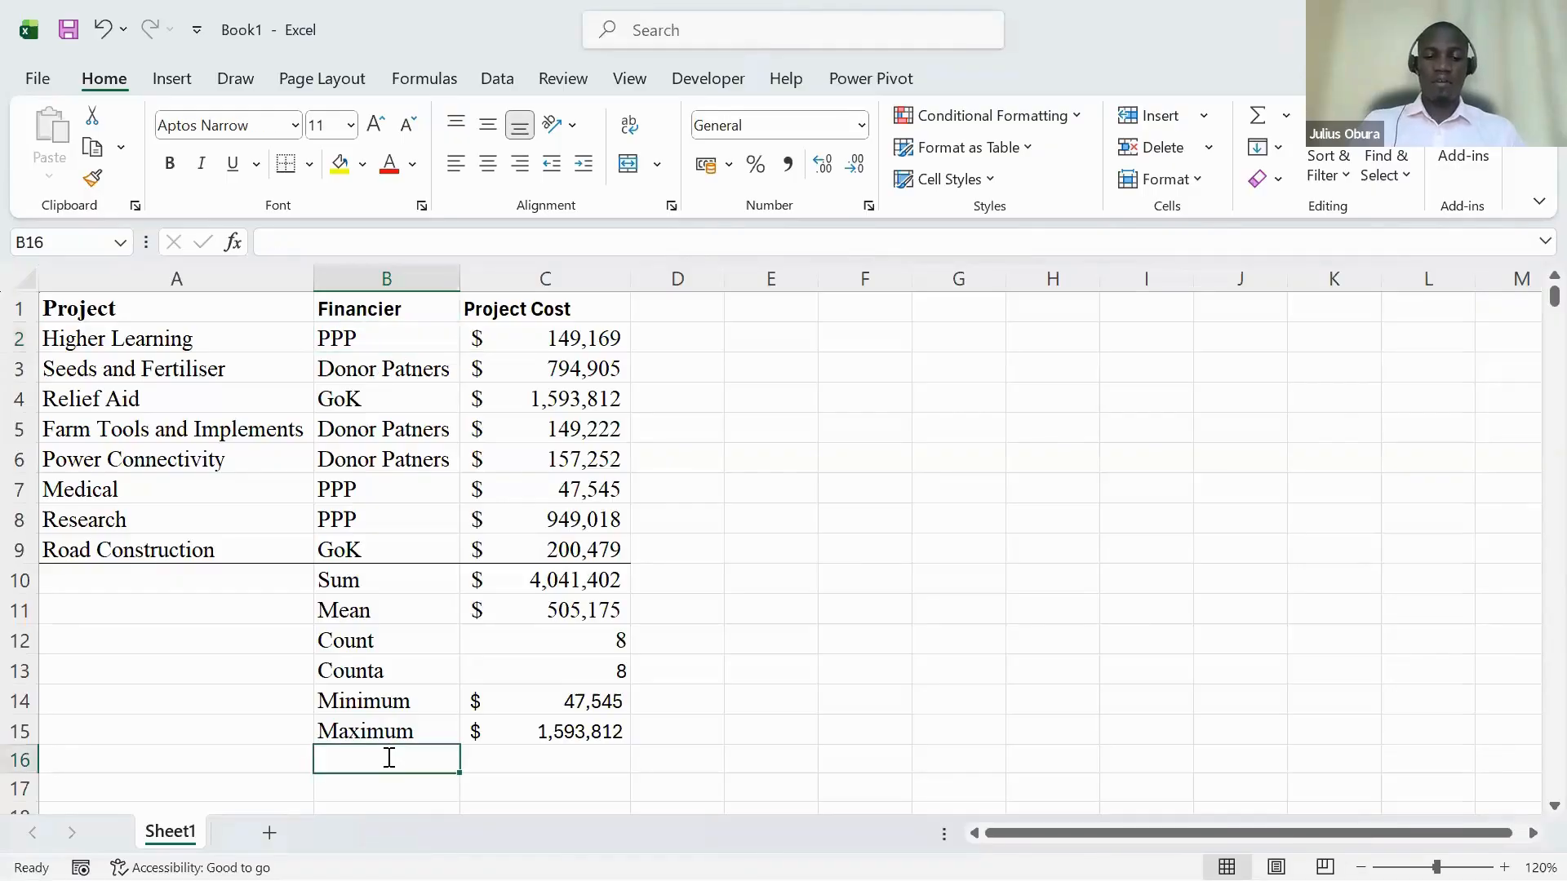
type("Averag")
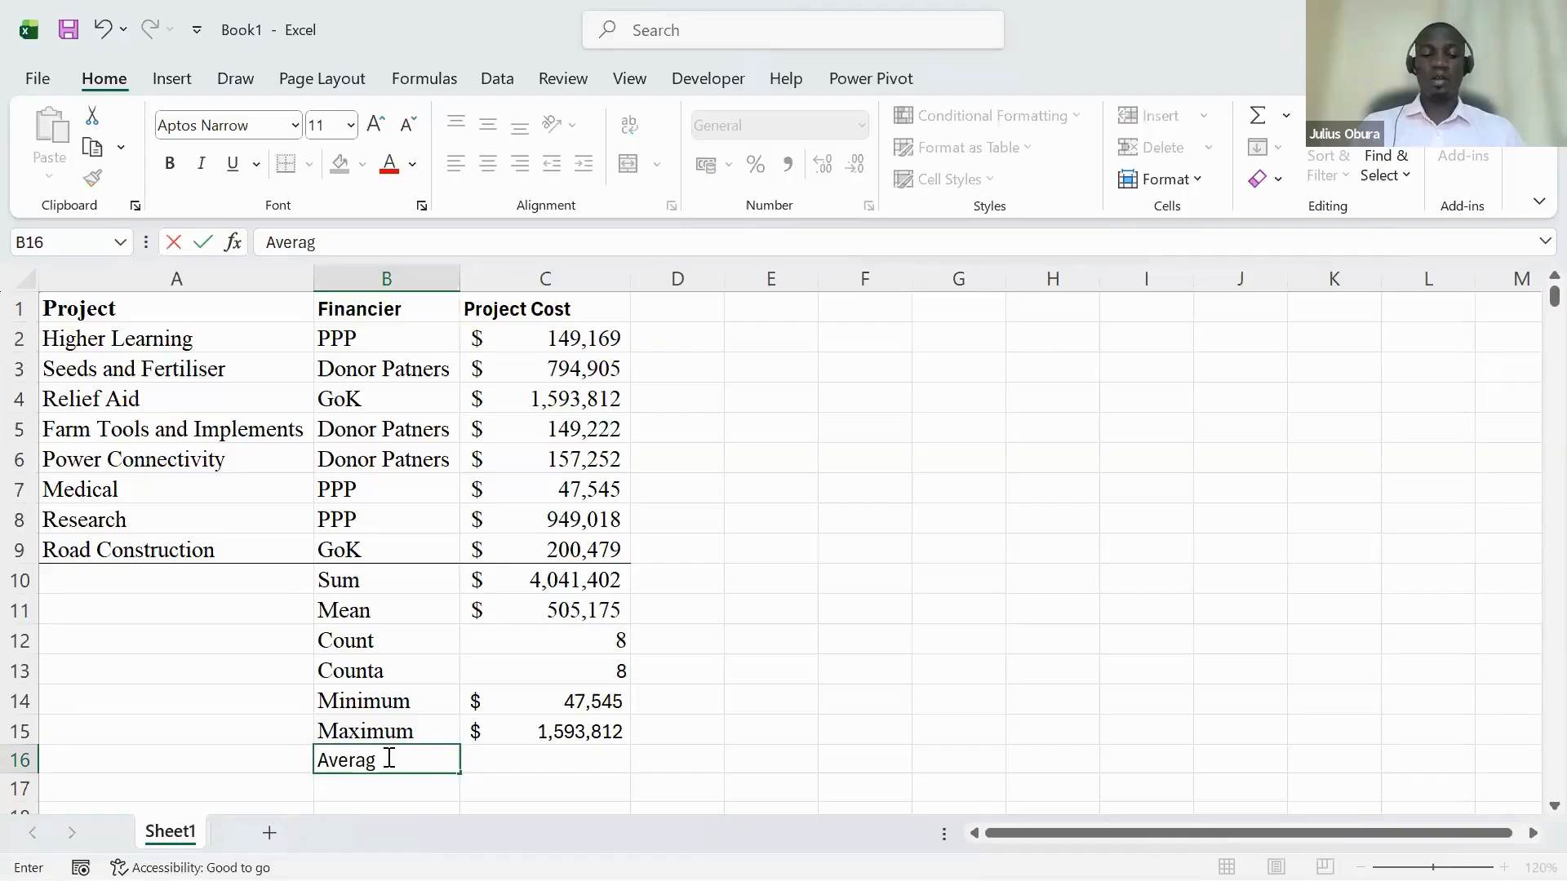
type("e")
key("Tab")
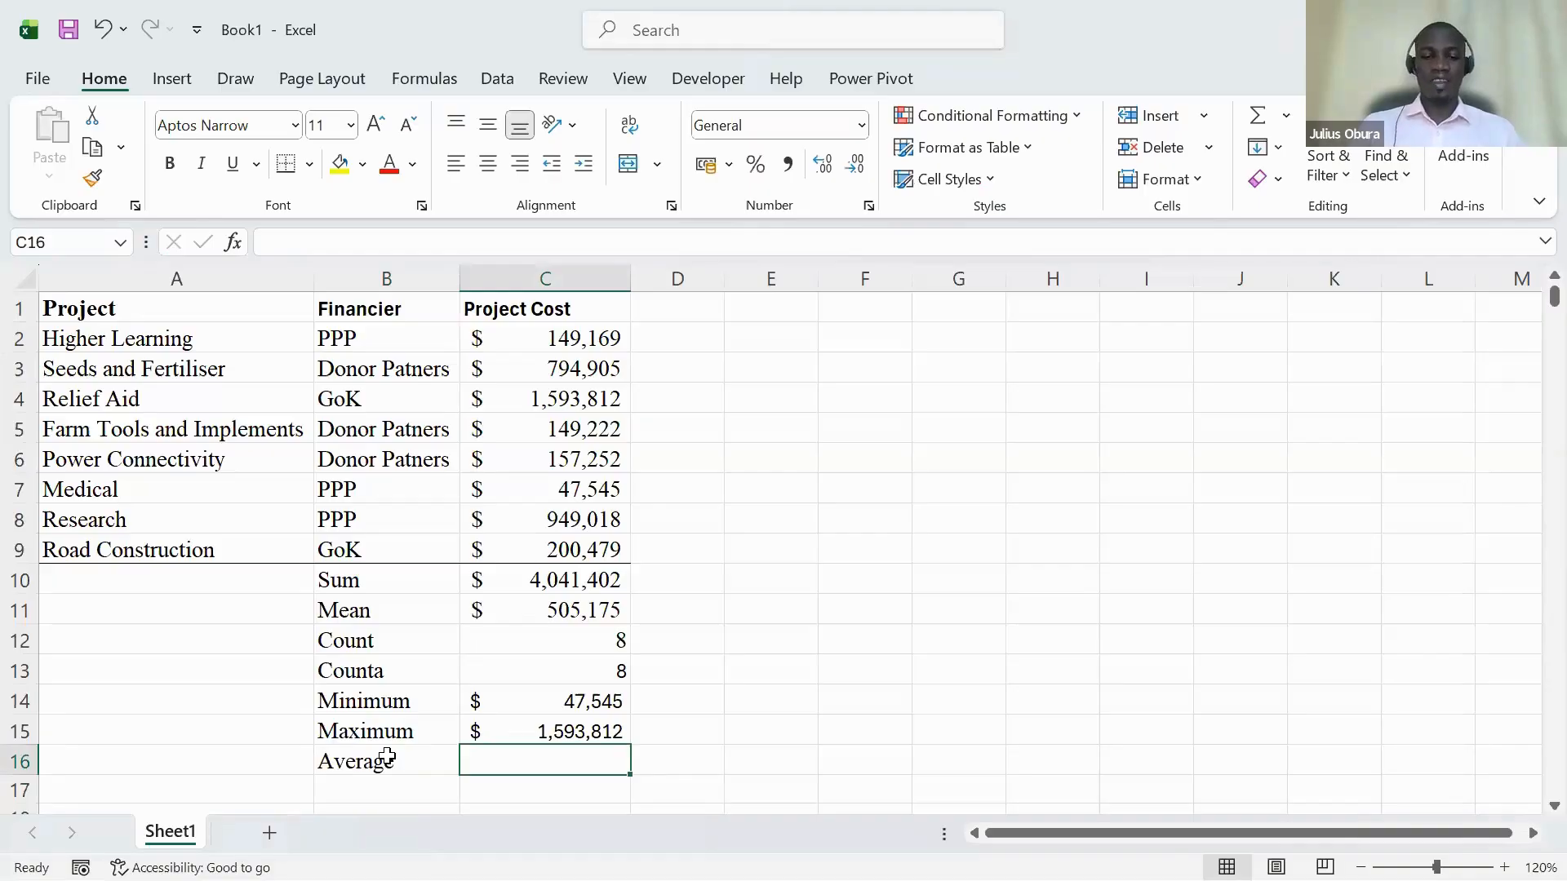
type("=avera")
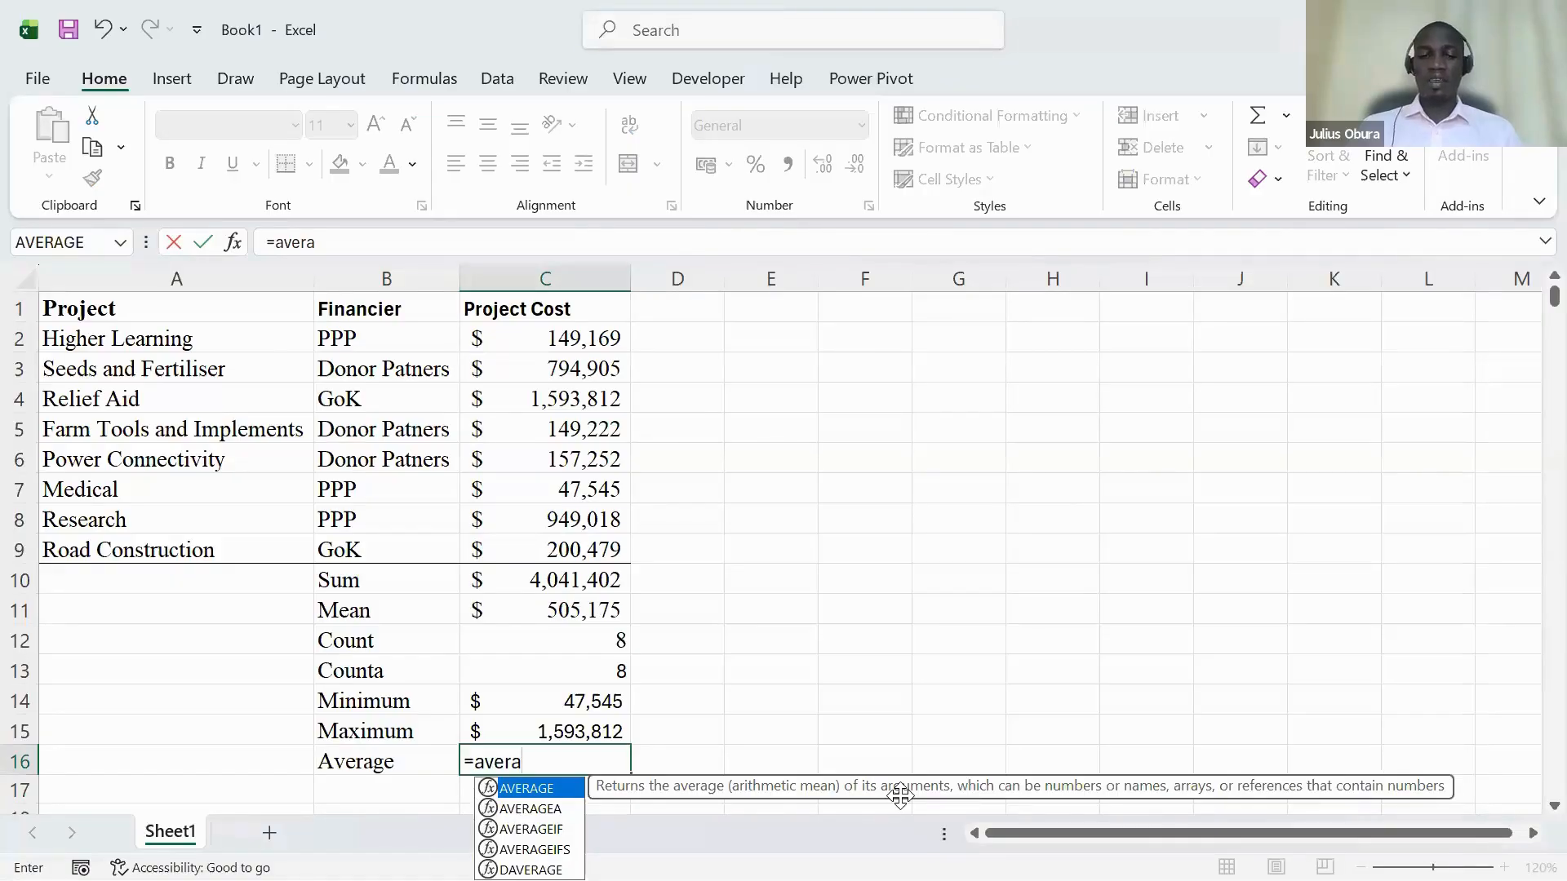
key("Down")
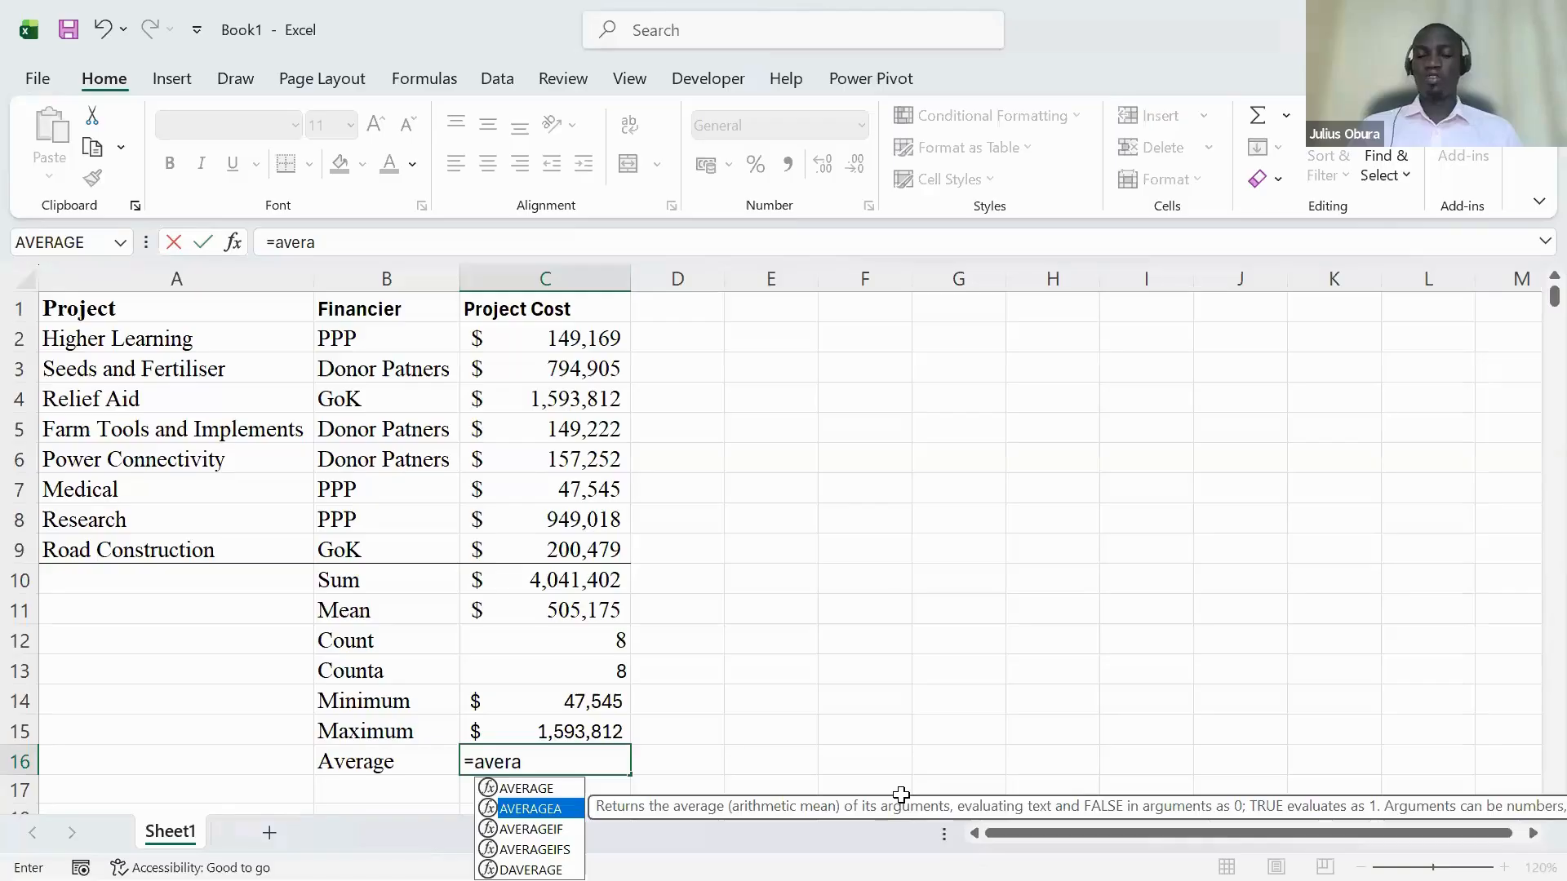
key("Down")
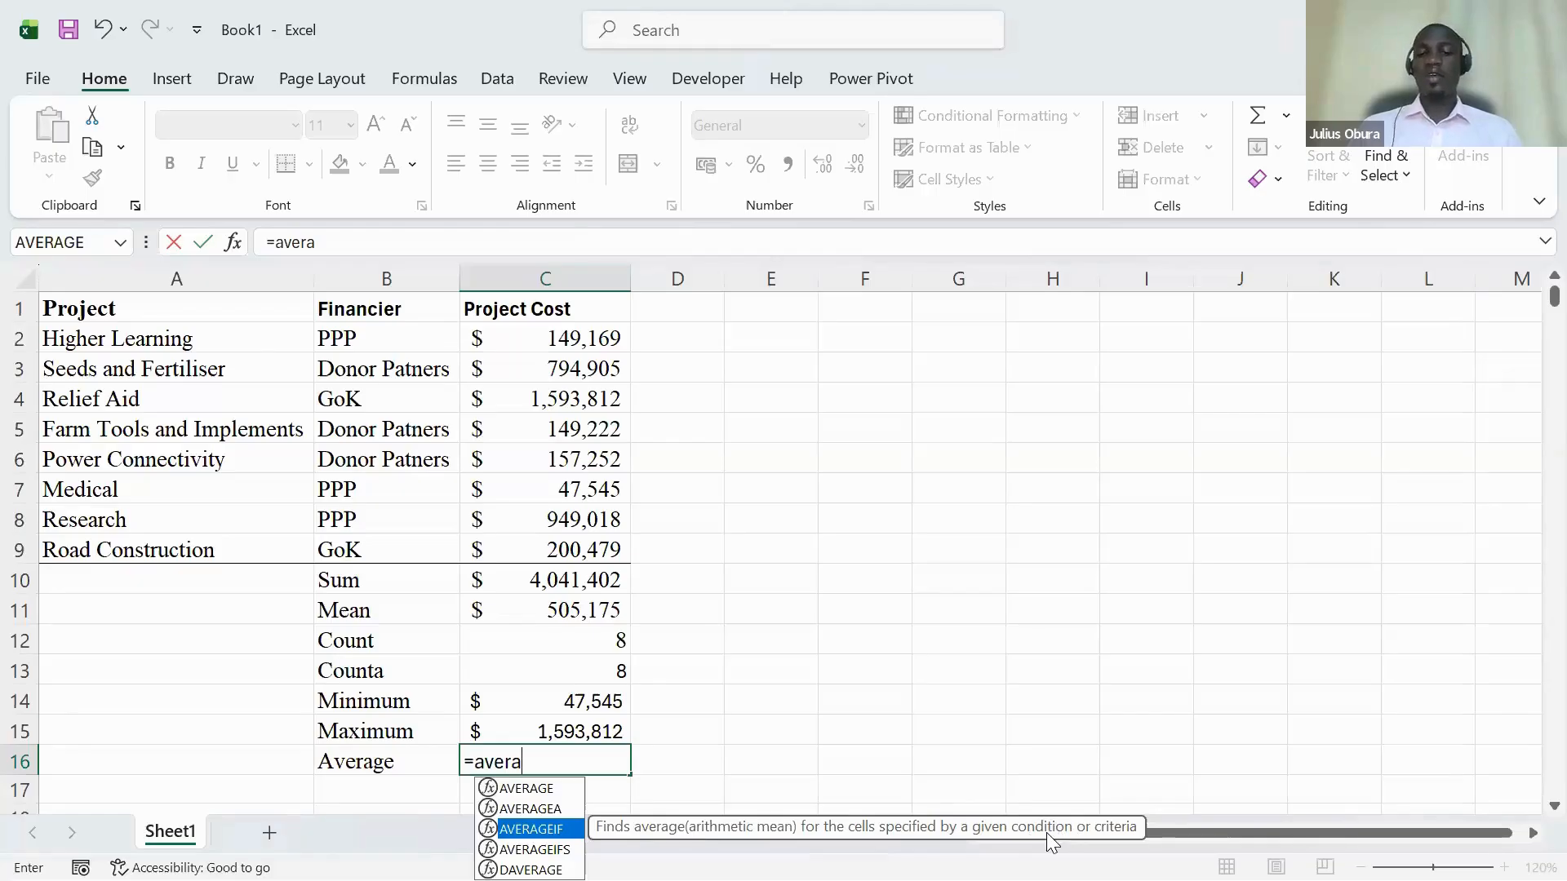
key("Down")
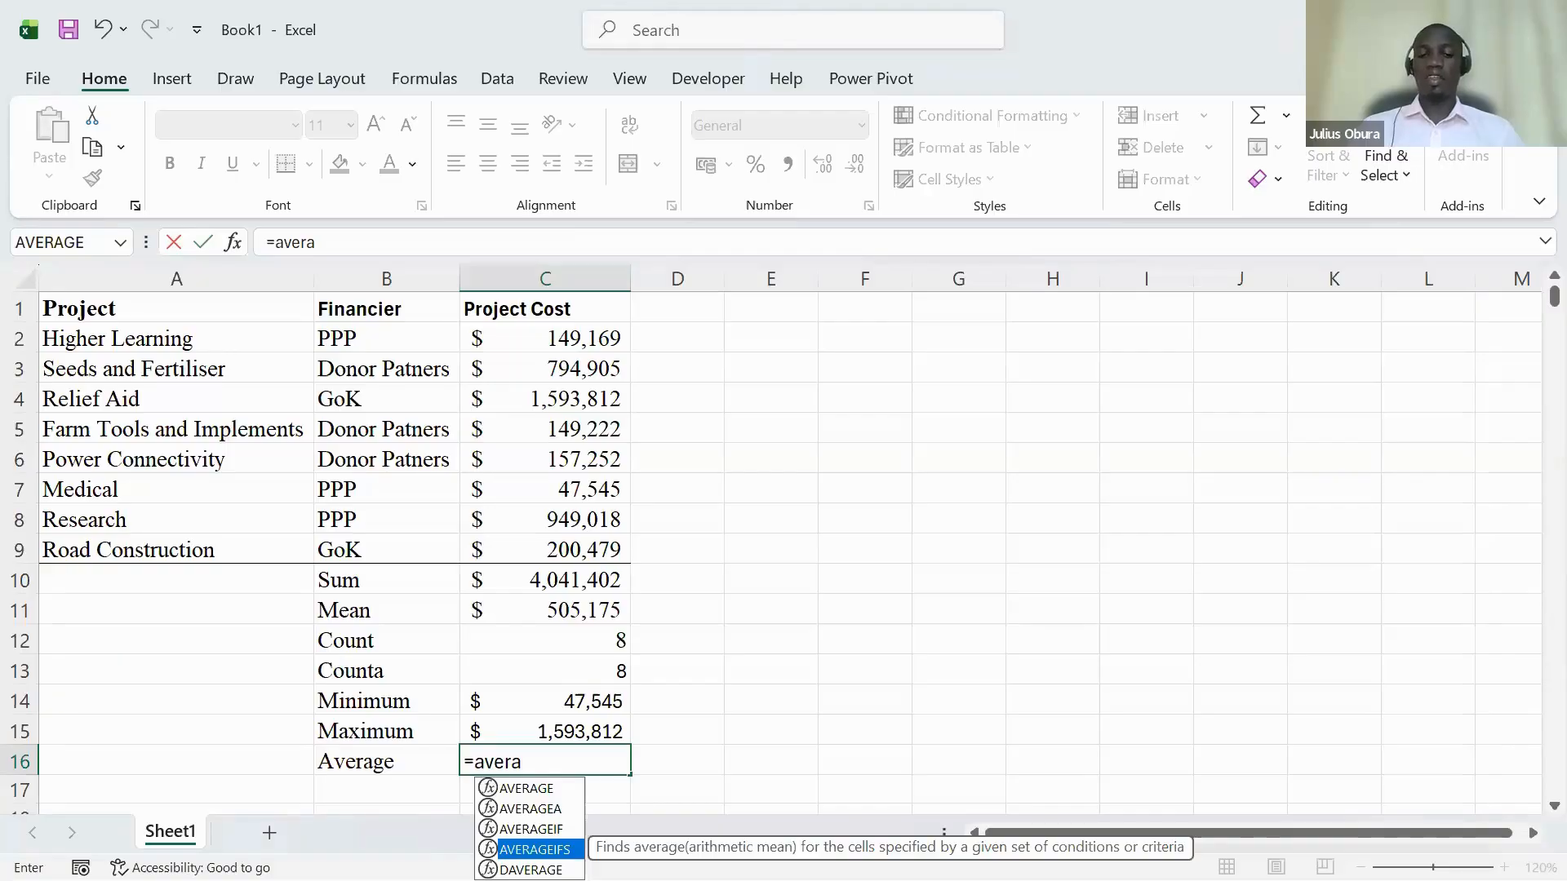
key("Up")
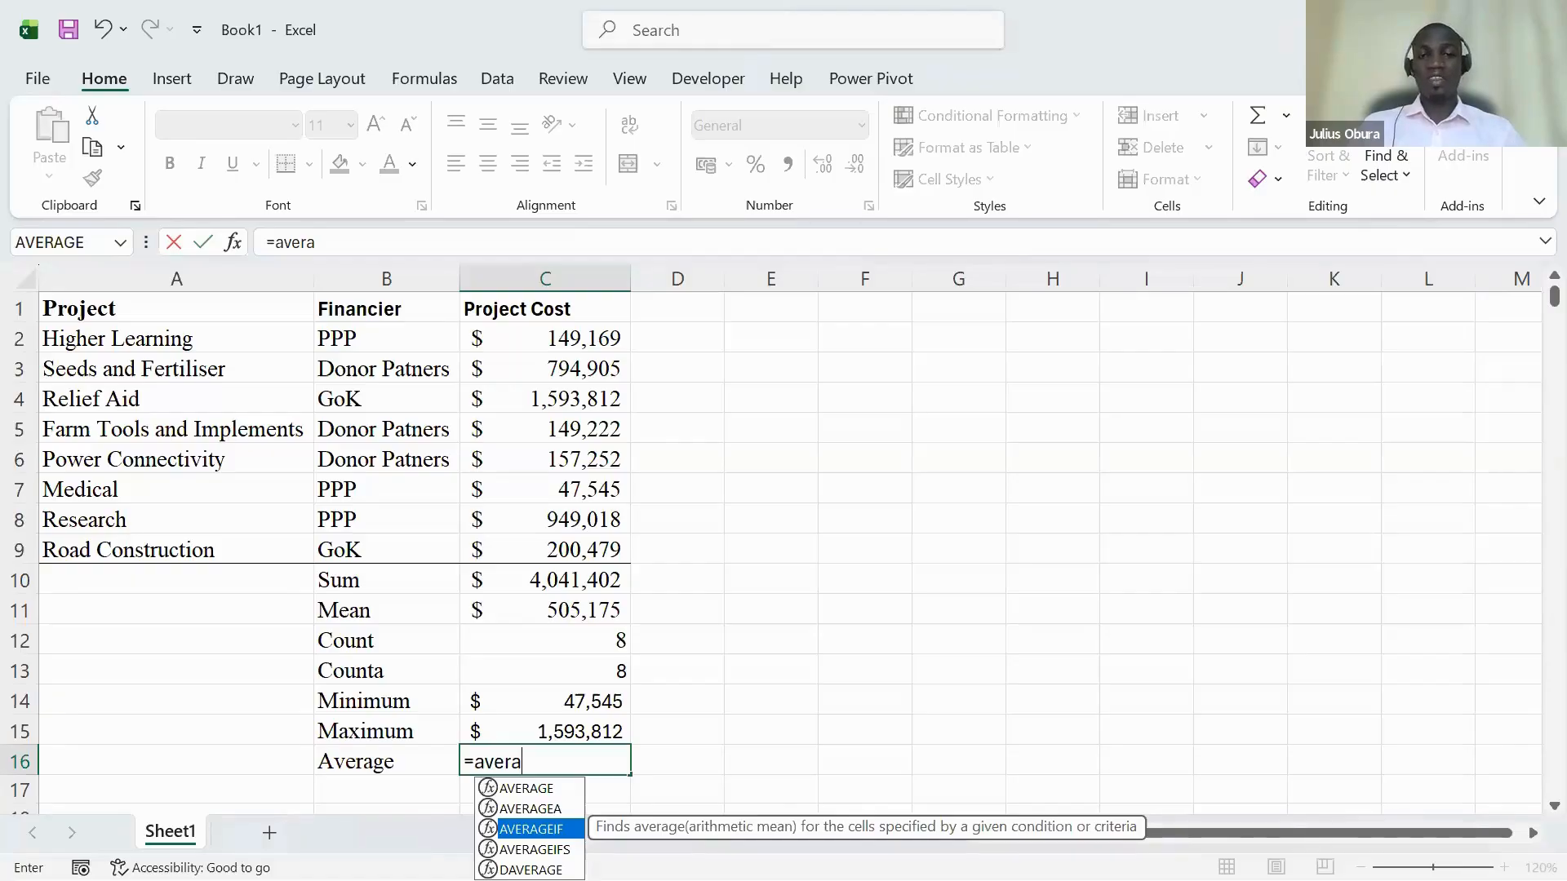
key("Tab")
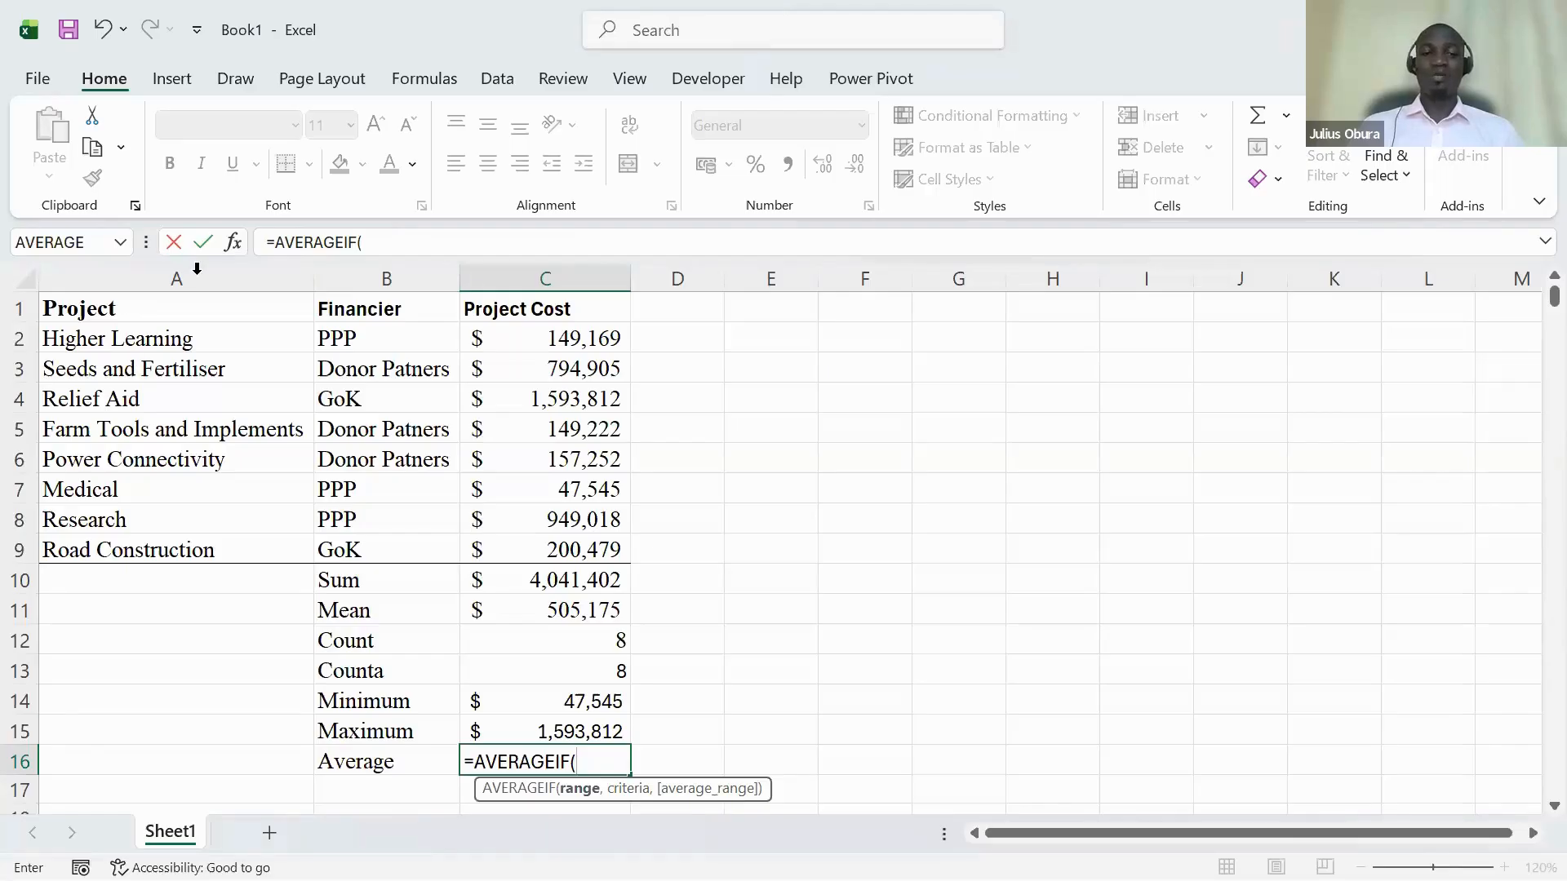
left_click(231, 243)
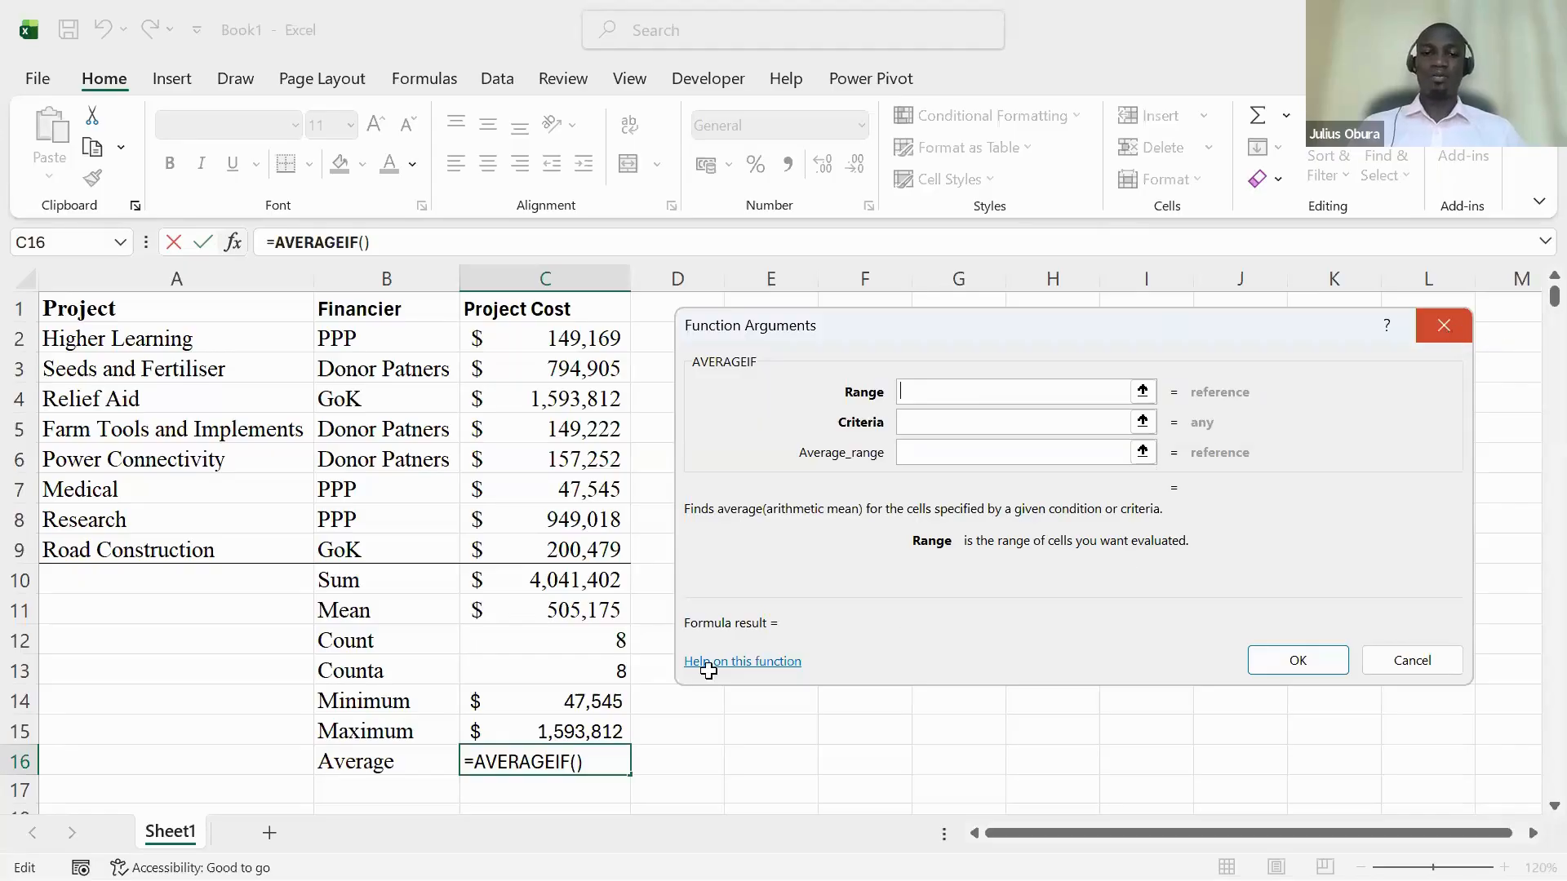
key("Escape")
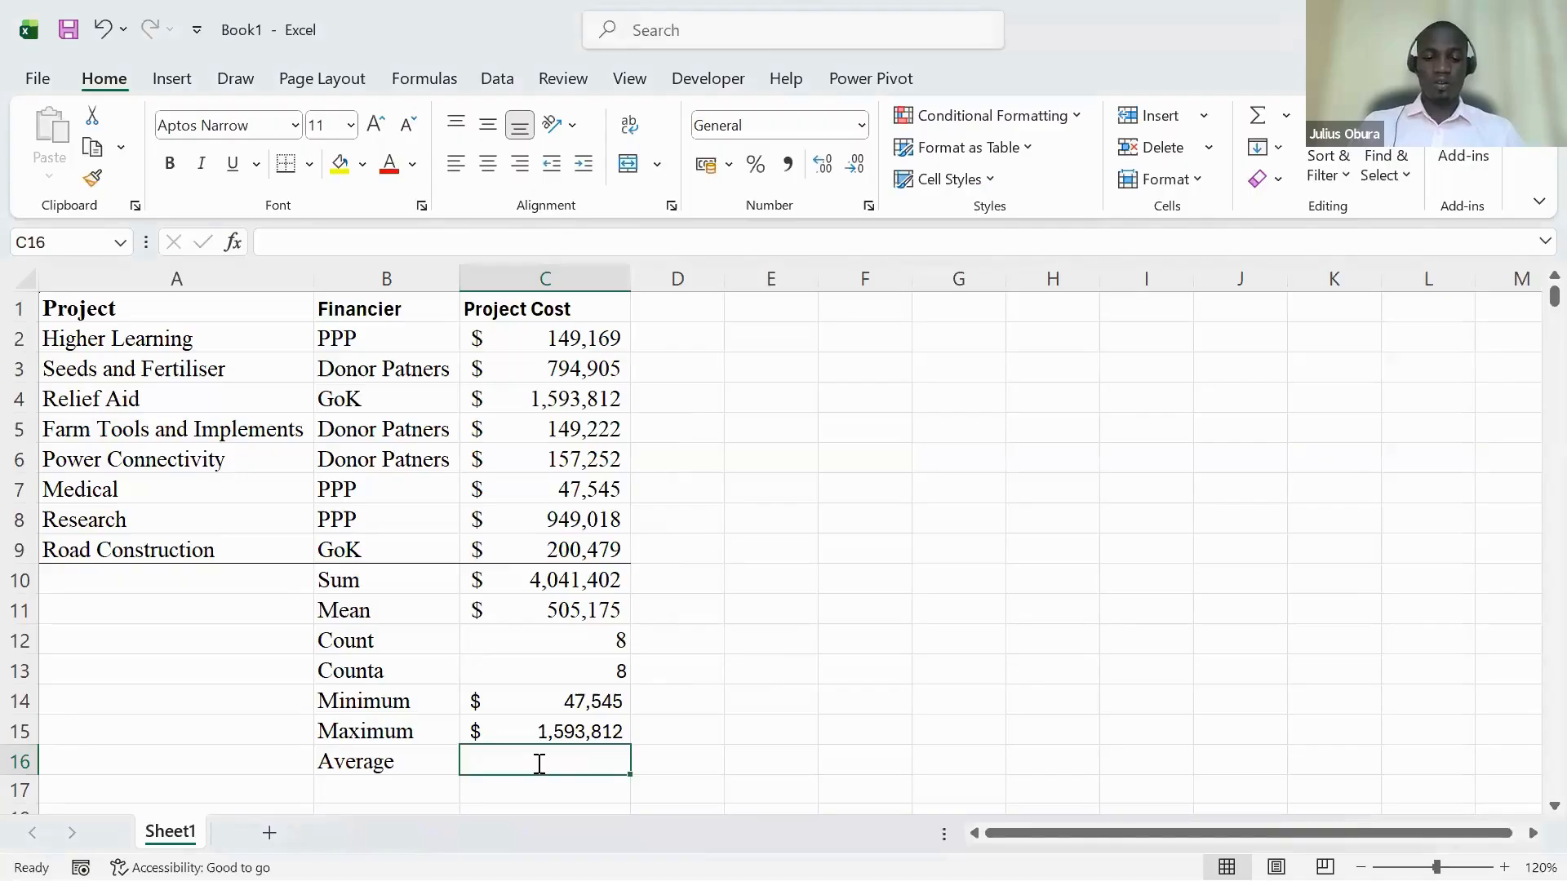
Start an AVERAGEIF formula in C16 and set its evaluated range to the financiers in B2:B9.
type("=avera")
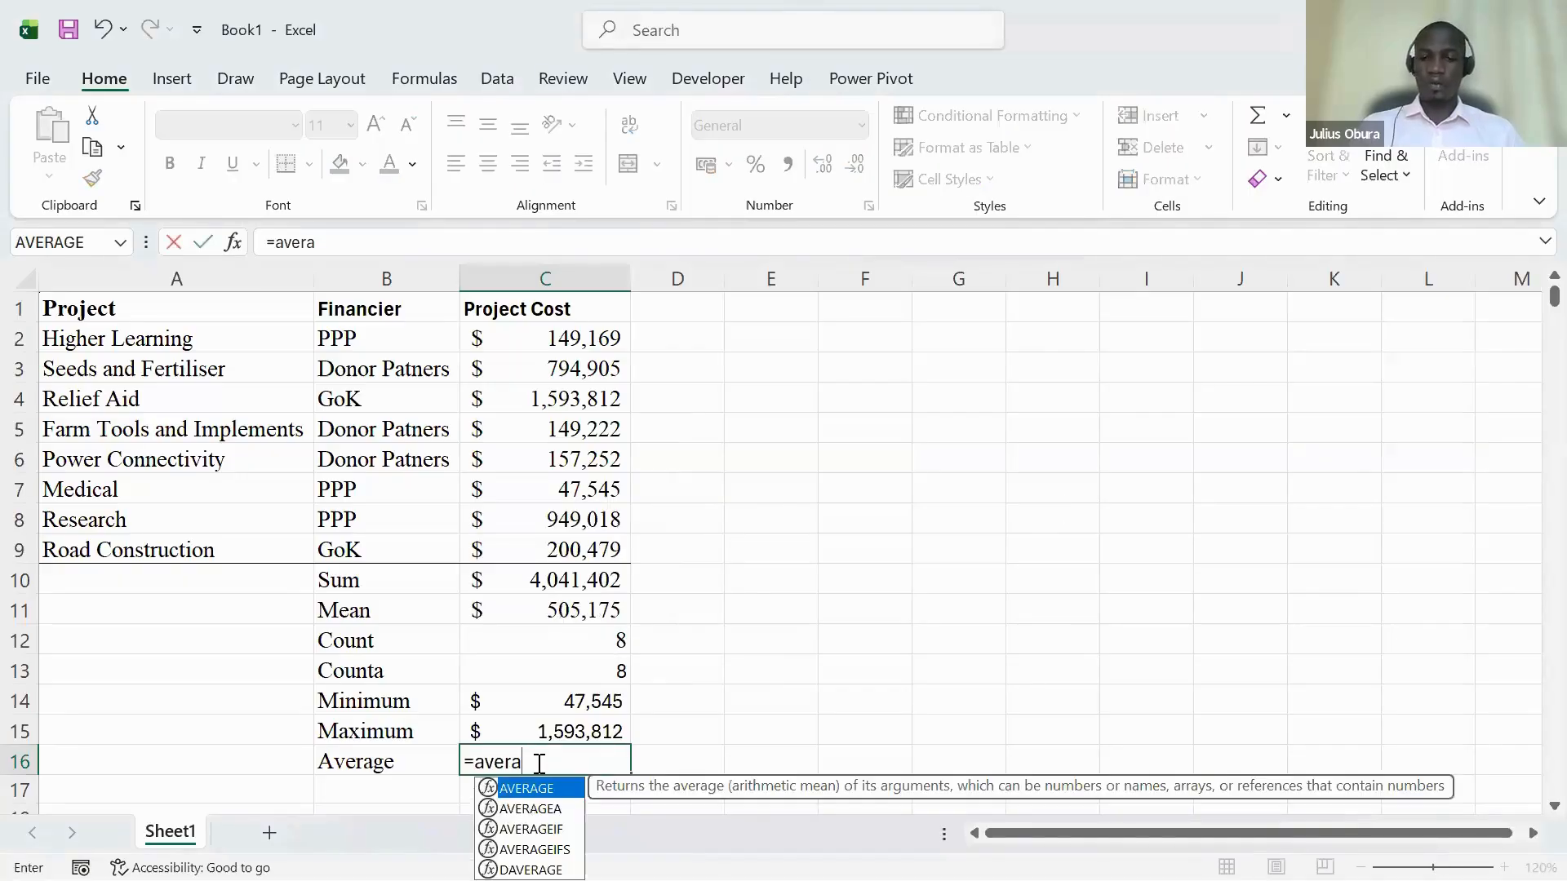
key("Down")
key("Down")
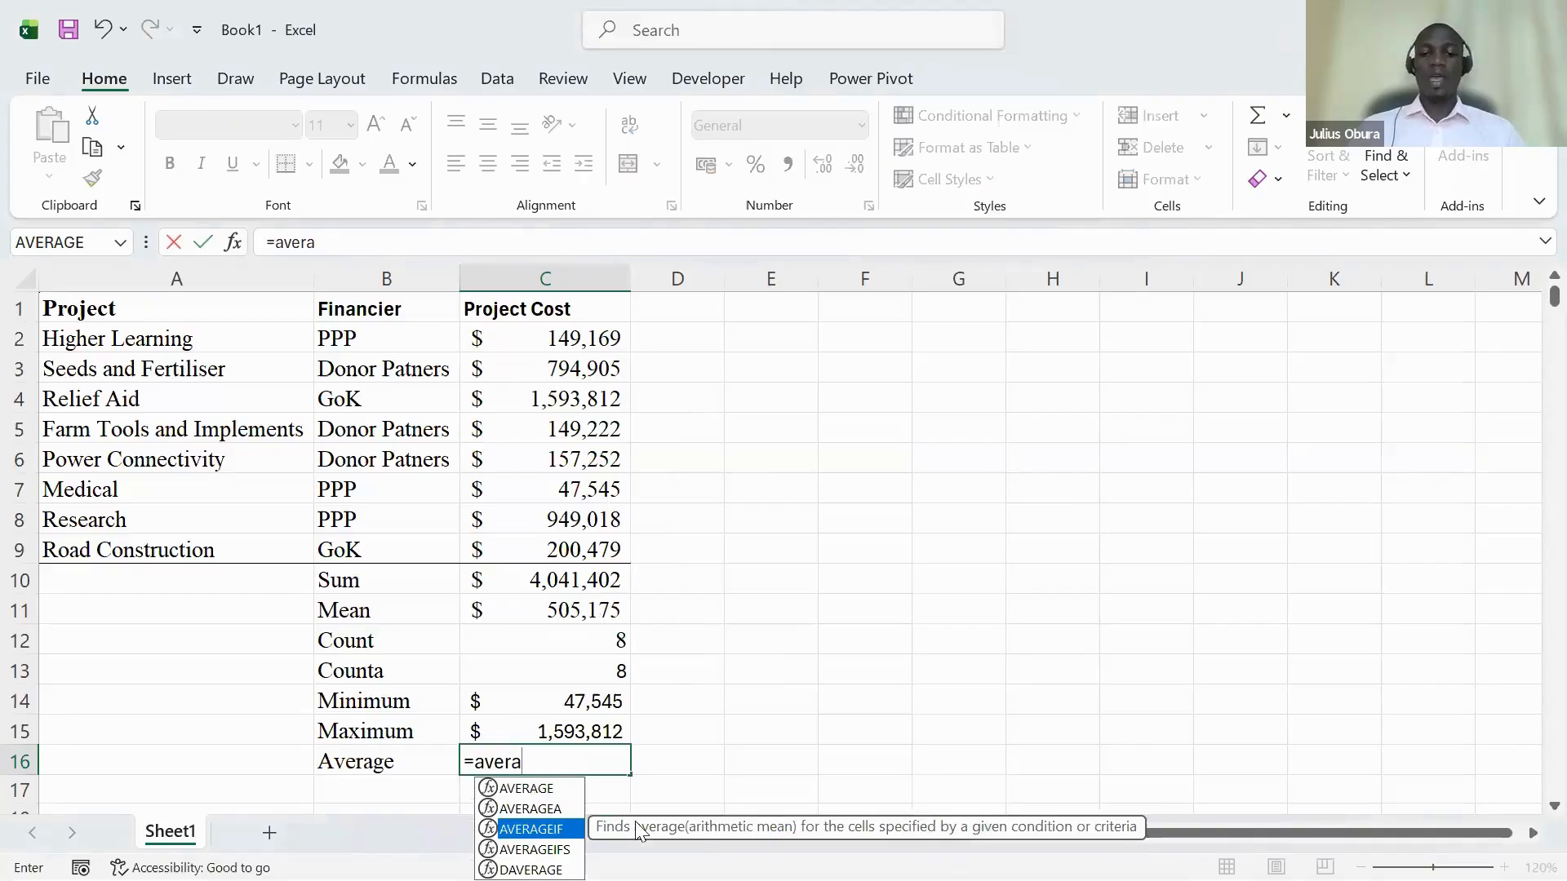
key("Tab")
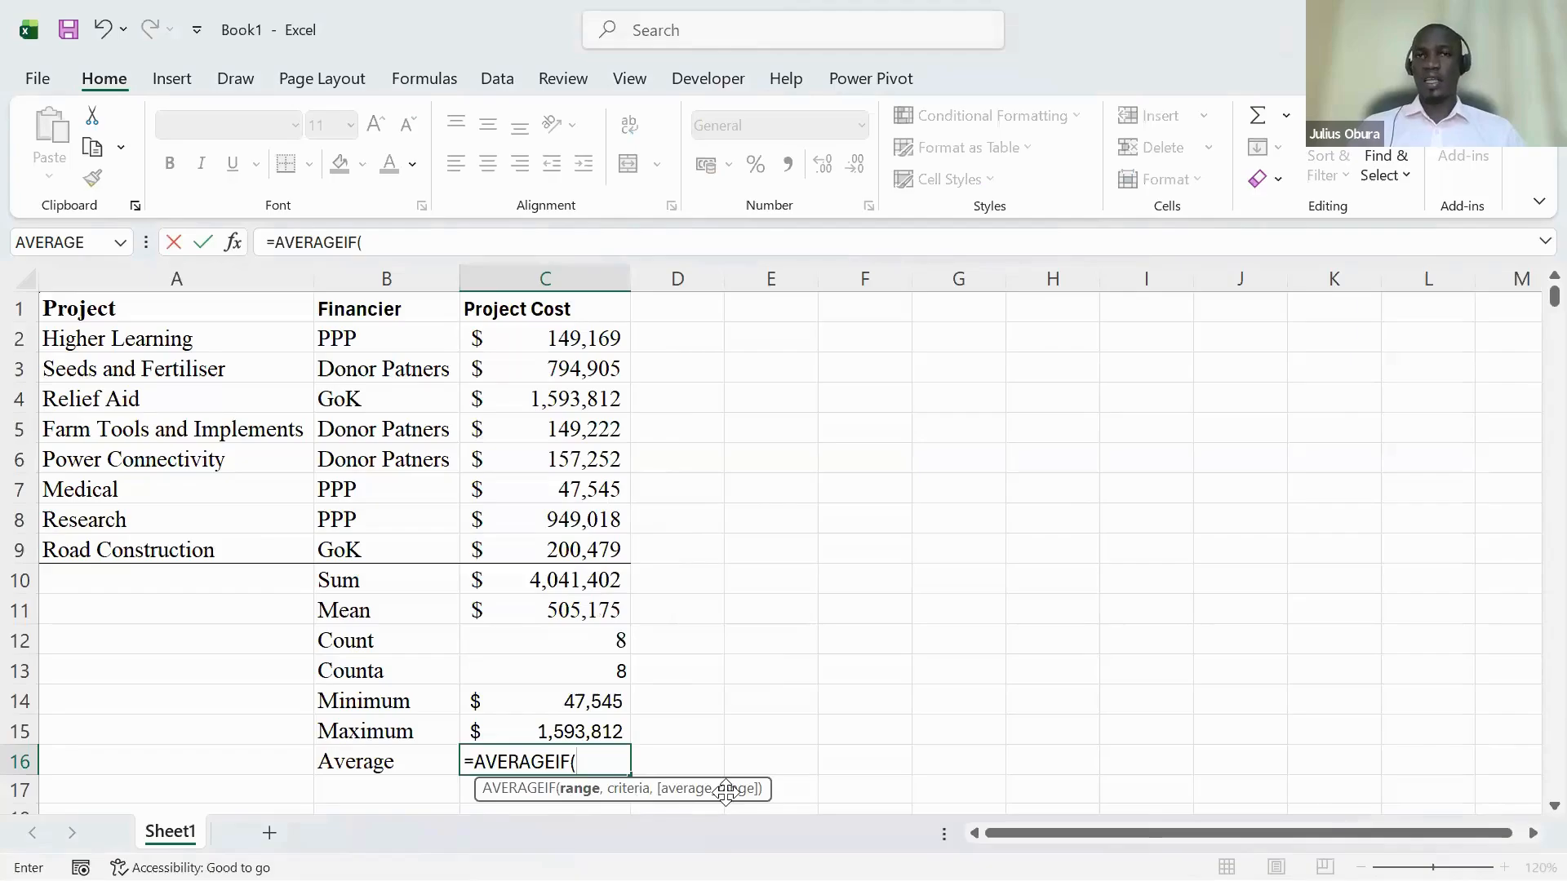
left_click(233, 247)
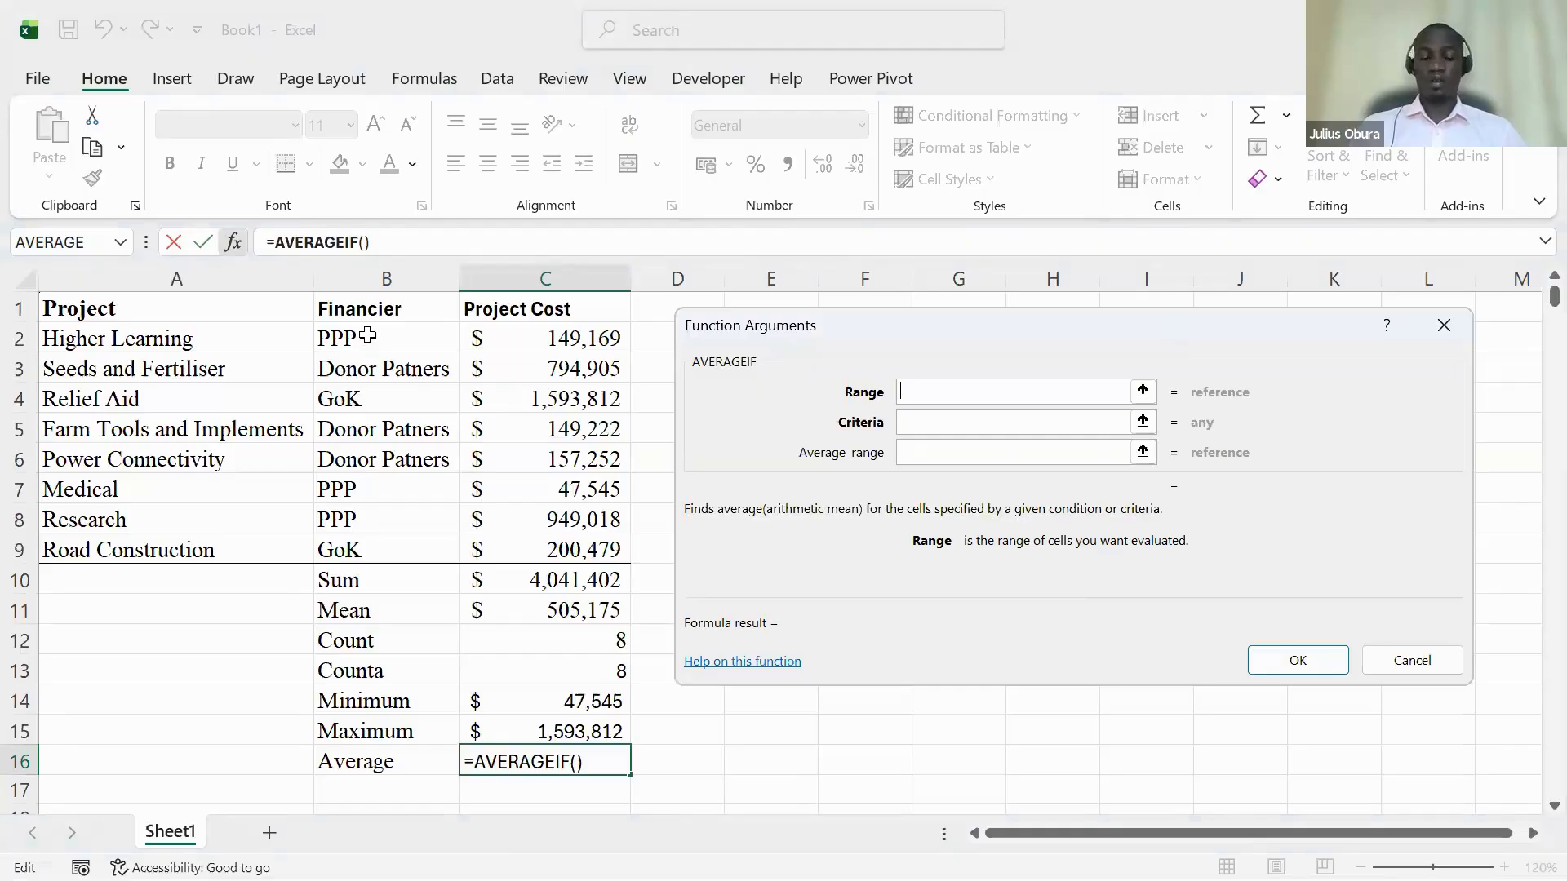
left_click_drag(368, 335, 372, 536)
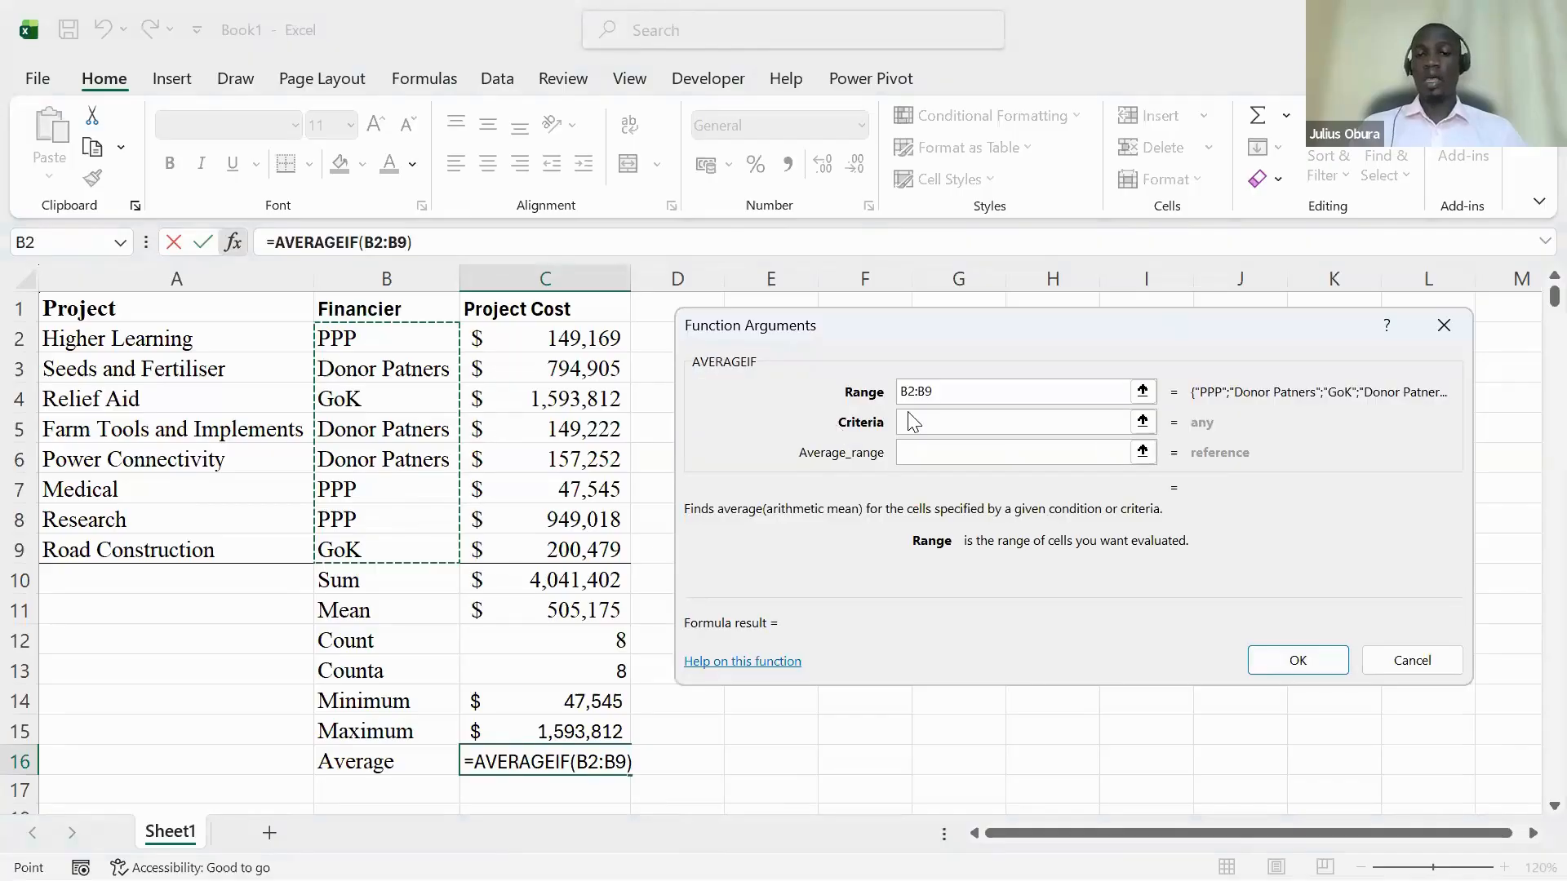
Complete the AVERAGEIF formula in C16 with the criteria "PPP" and the project costs C2:C9 as the average range.
left_click(928, 421)
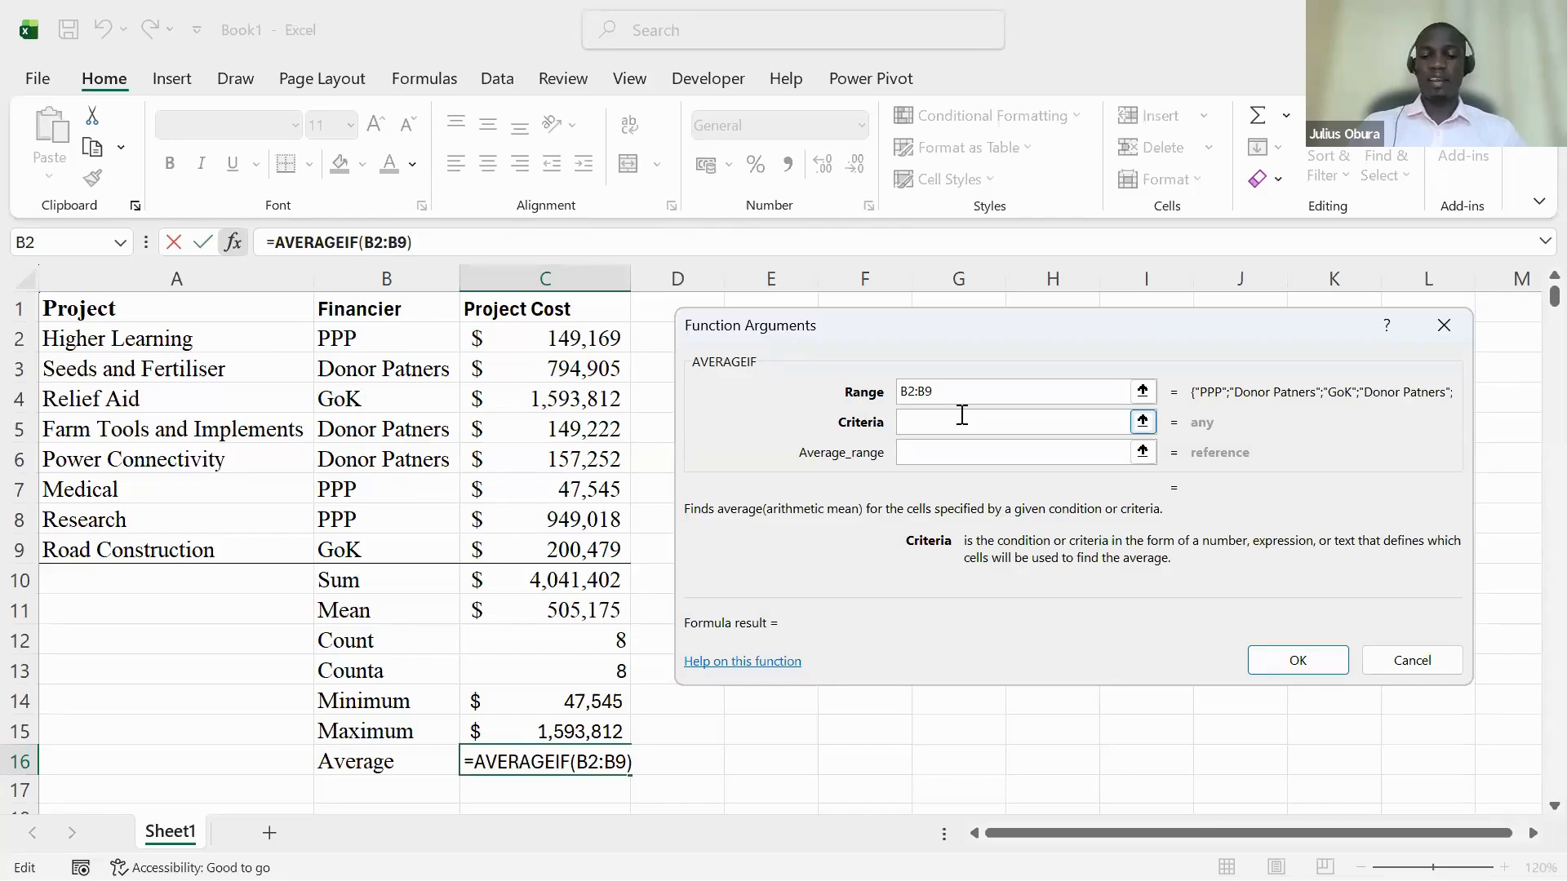
type("P")
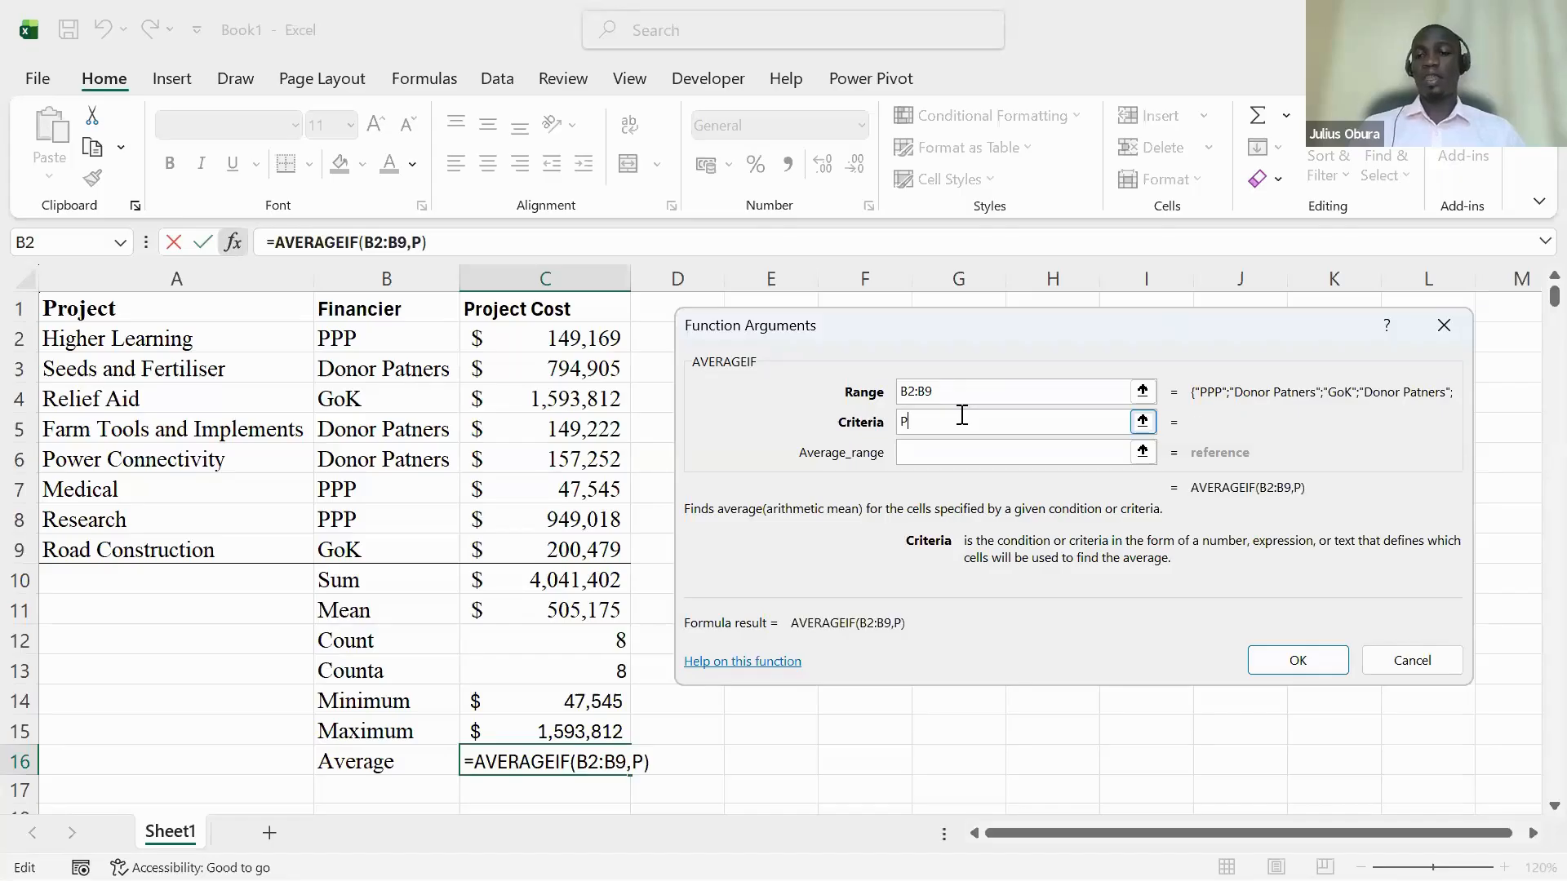
type("PP")
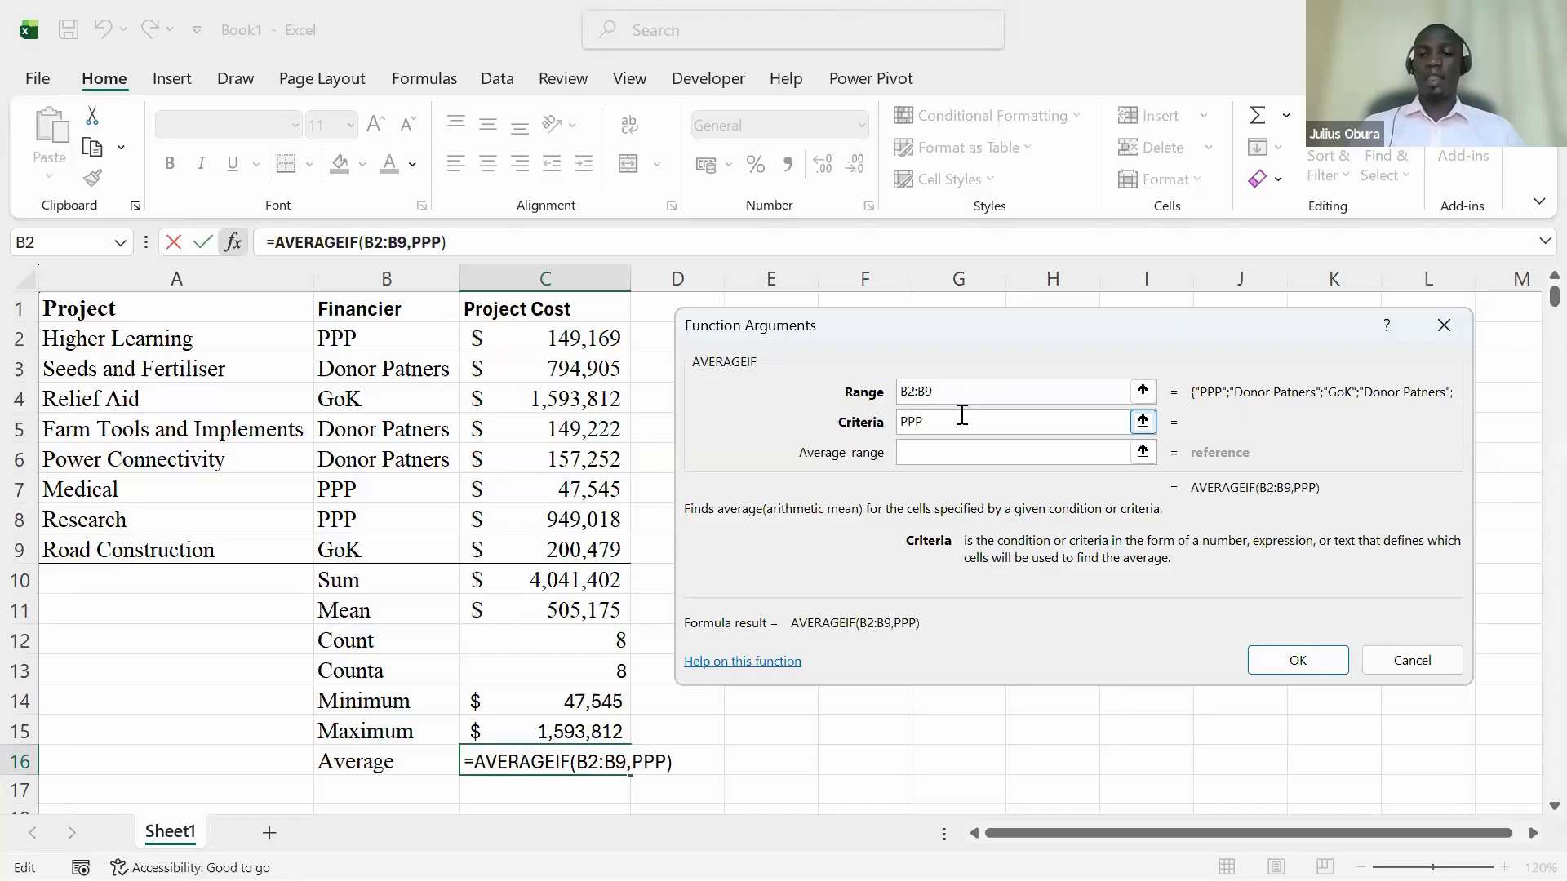
left_click(949, 454)
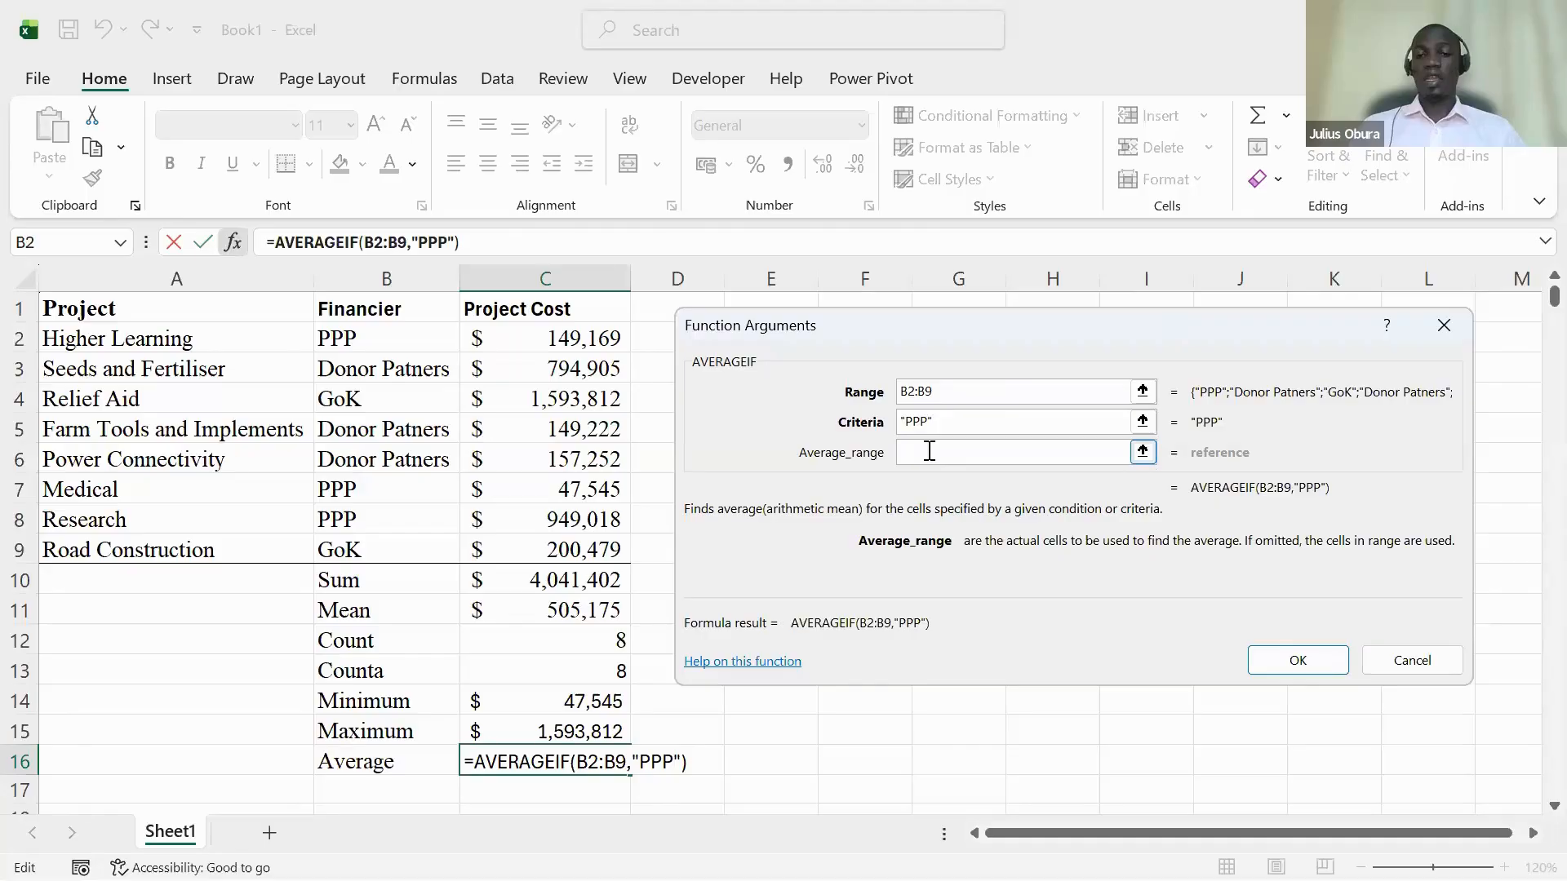
left_click(926, 423)
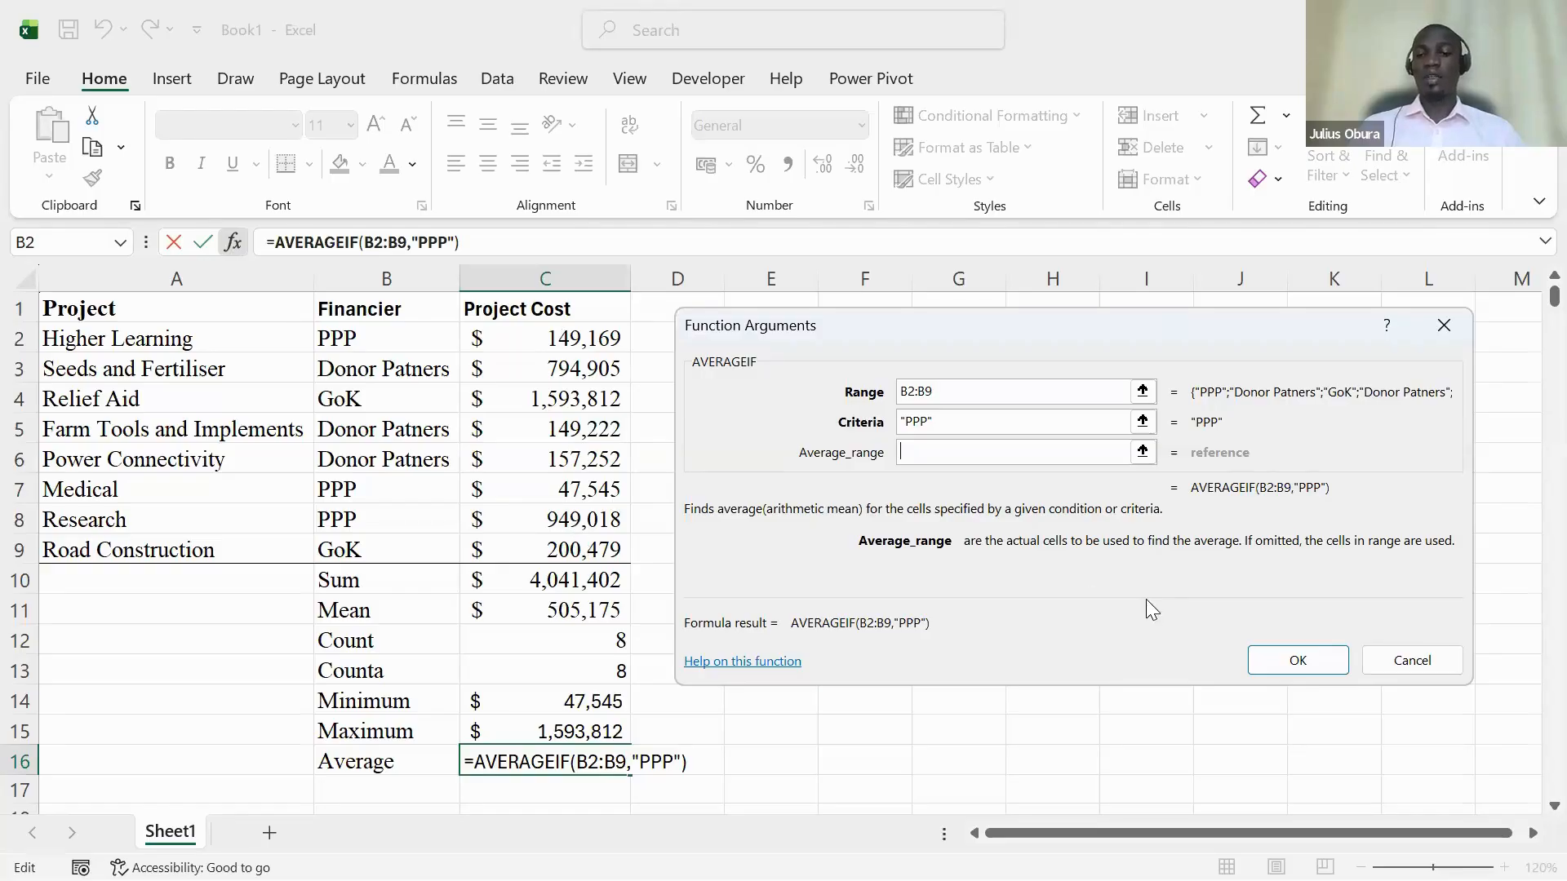
left_click_drag(571, 339, 577, 459)
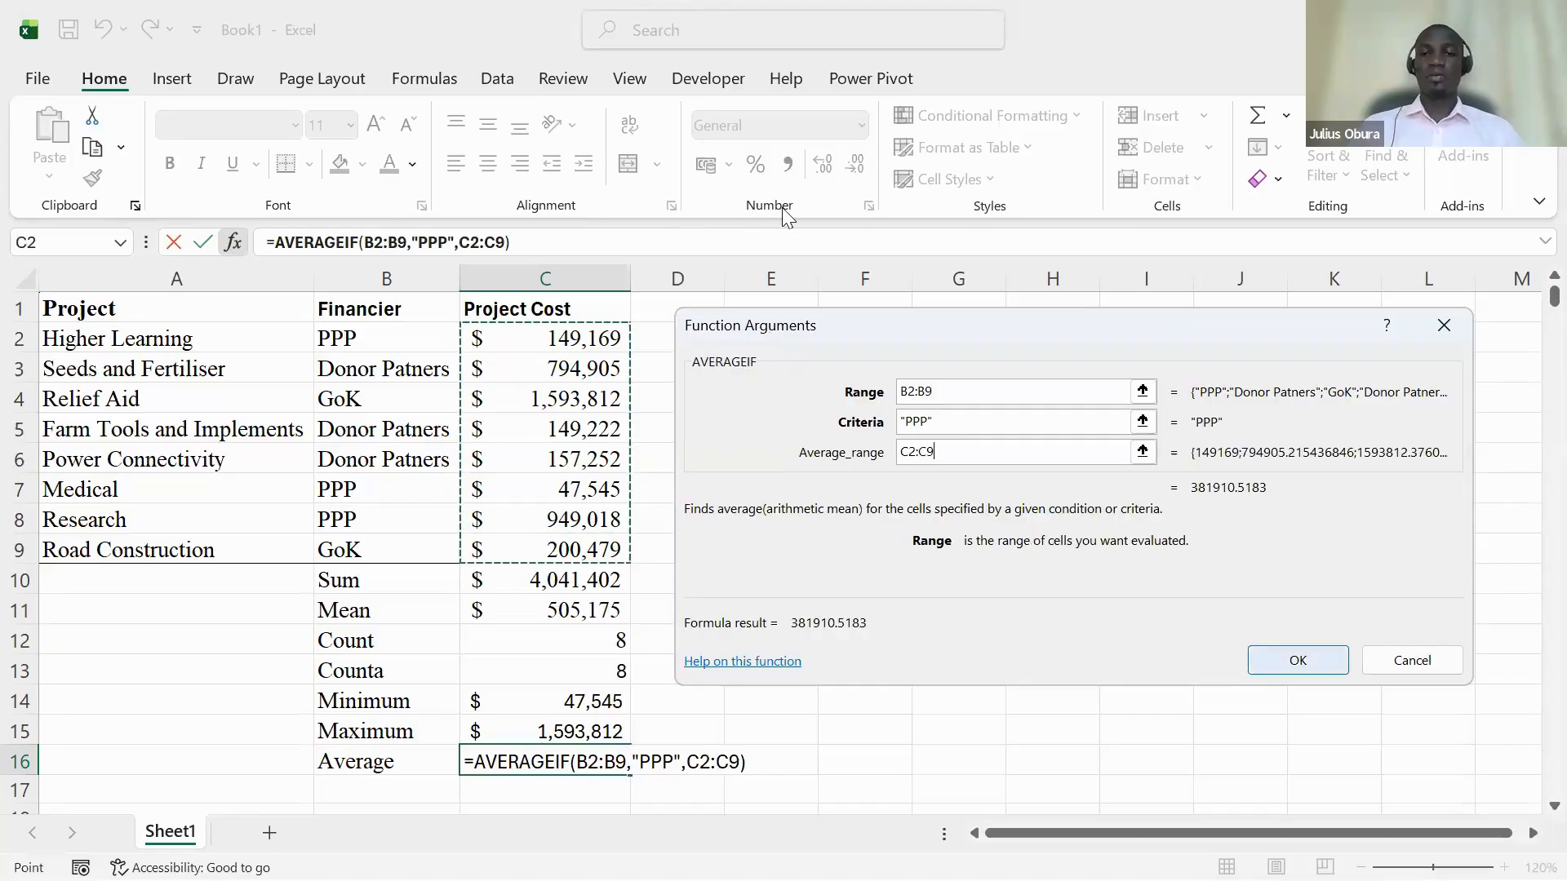
key("Return")
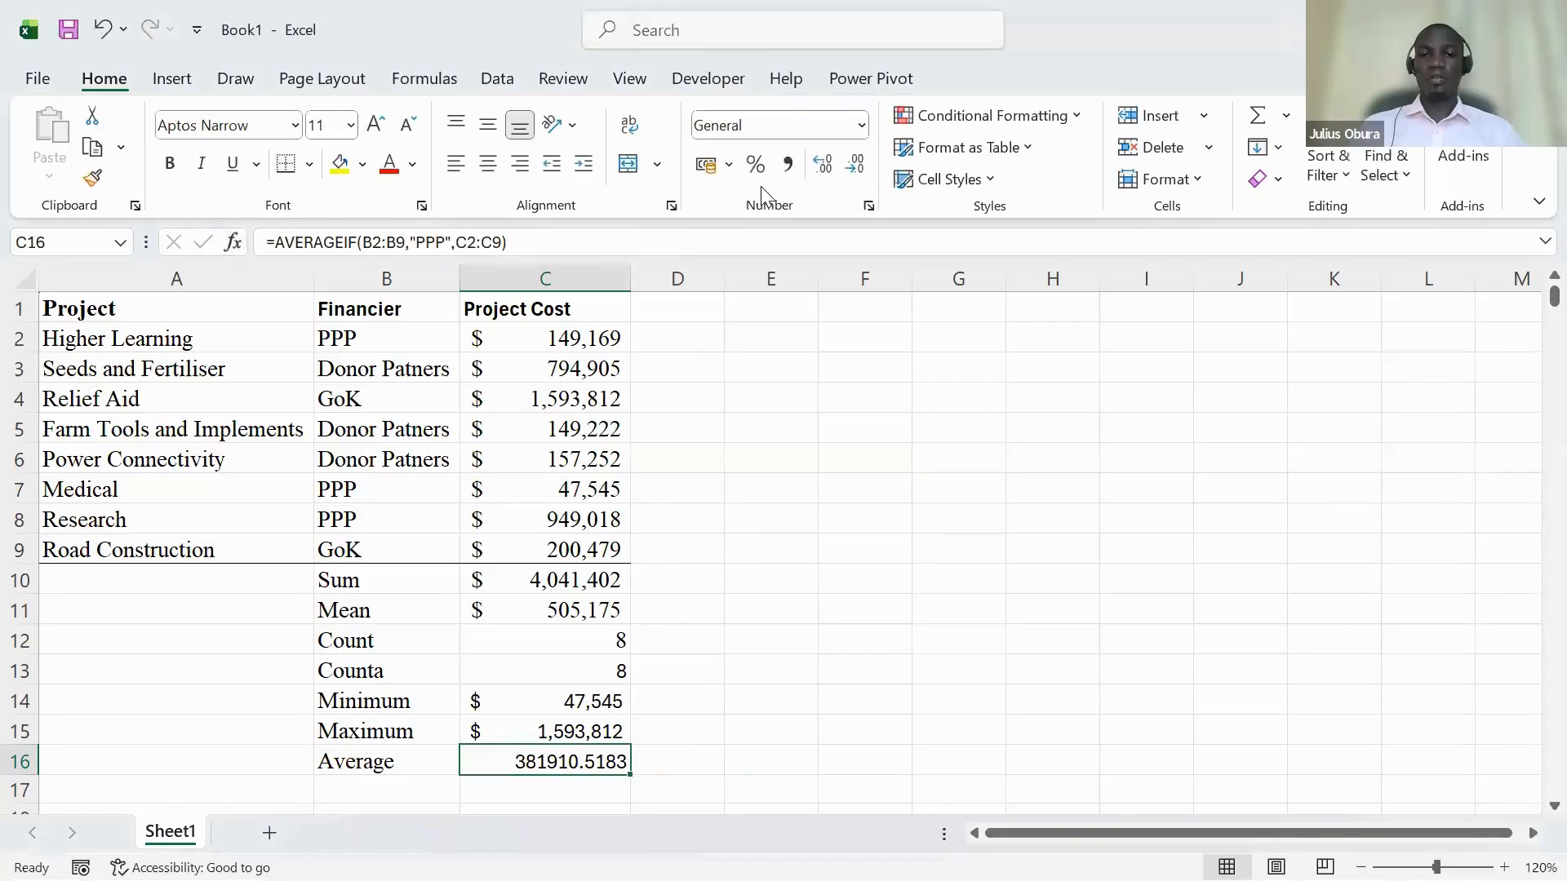
Format the conditional average in C16 as a dollar accounting value.
left_click(729, 164)
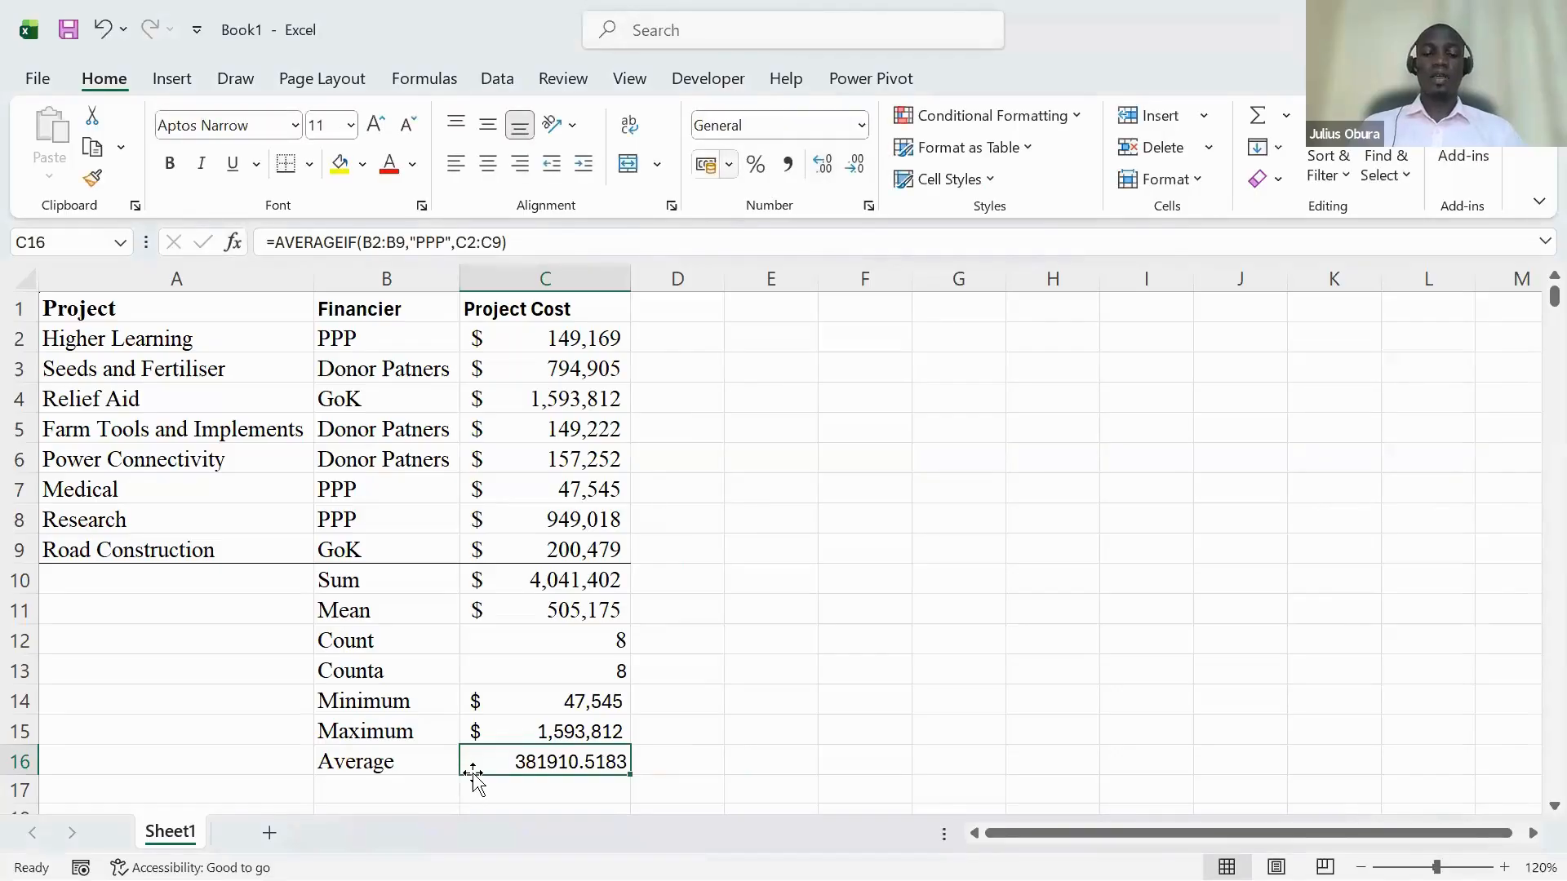
key("Return")
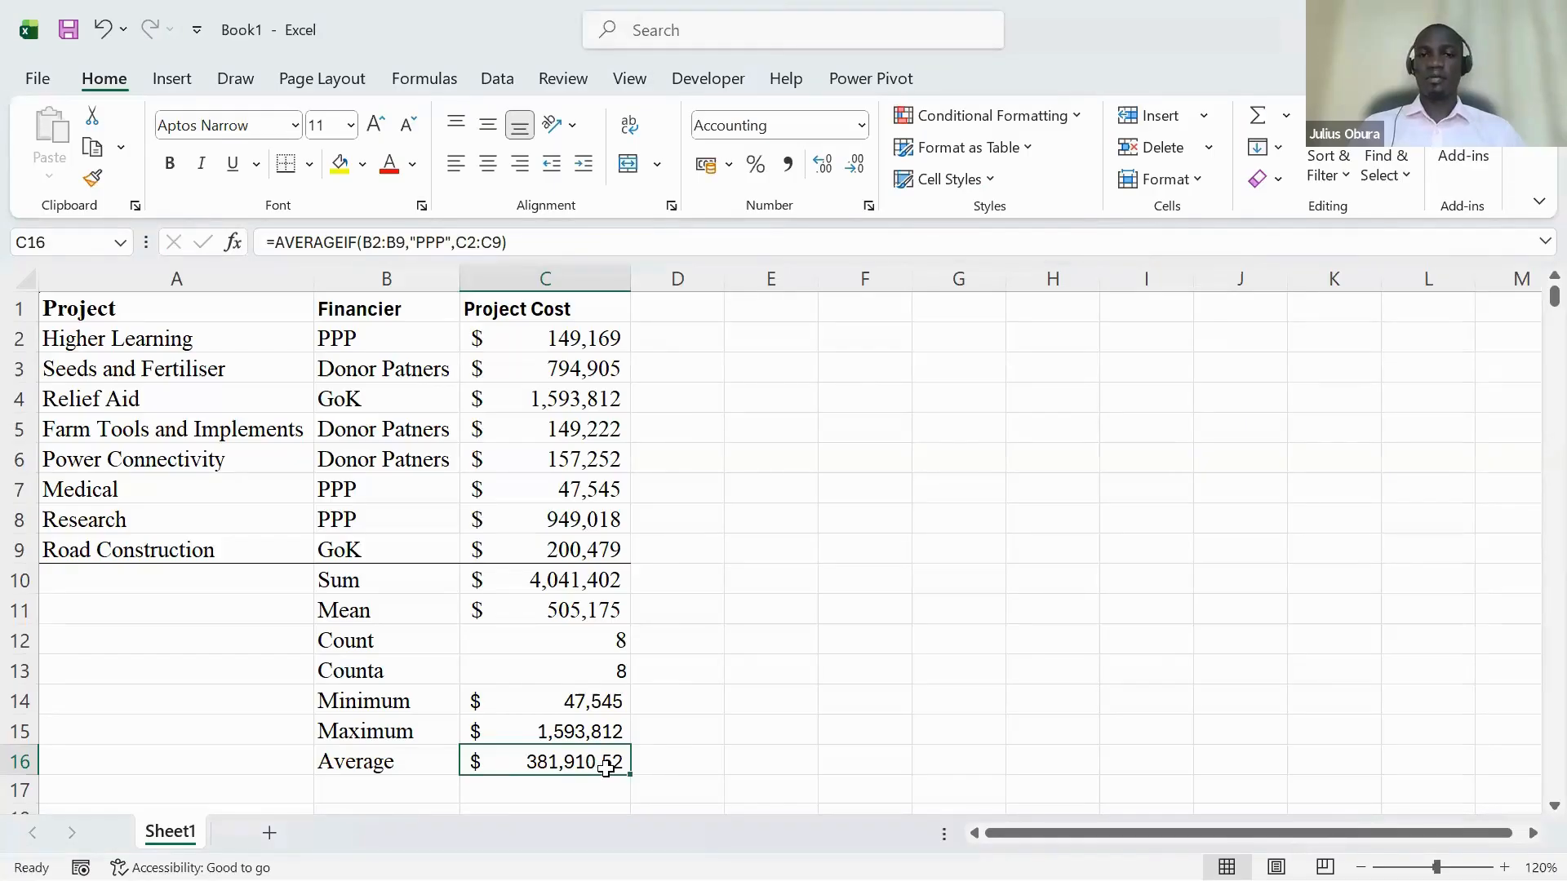
left_click(706, 634)
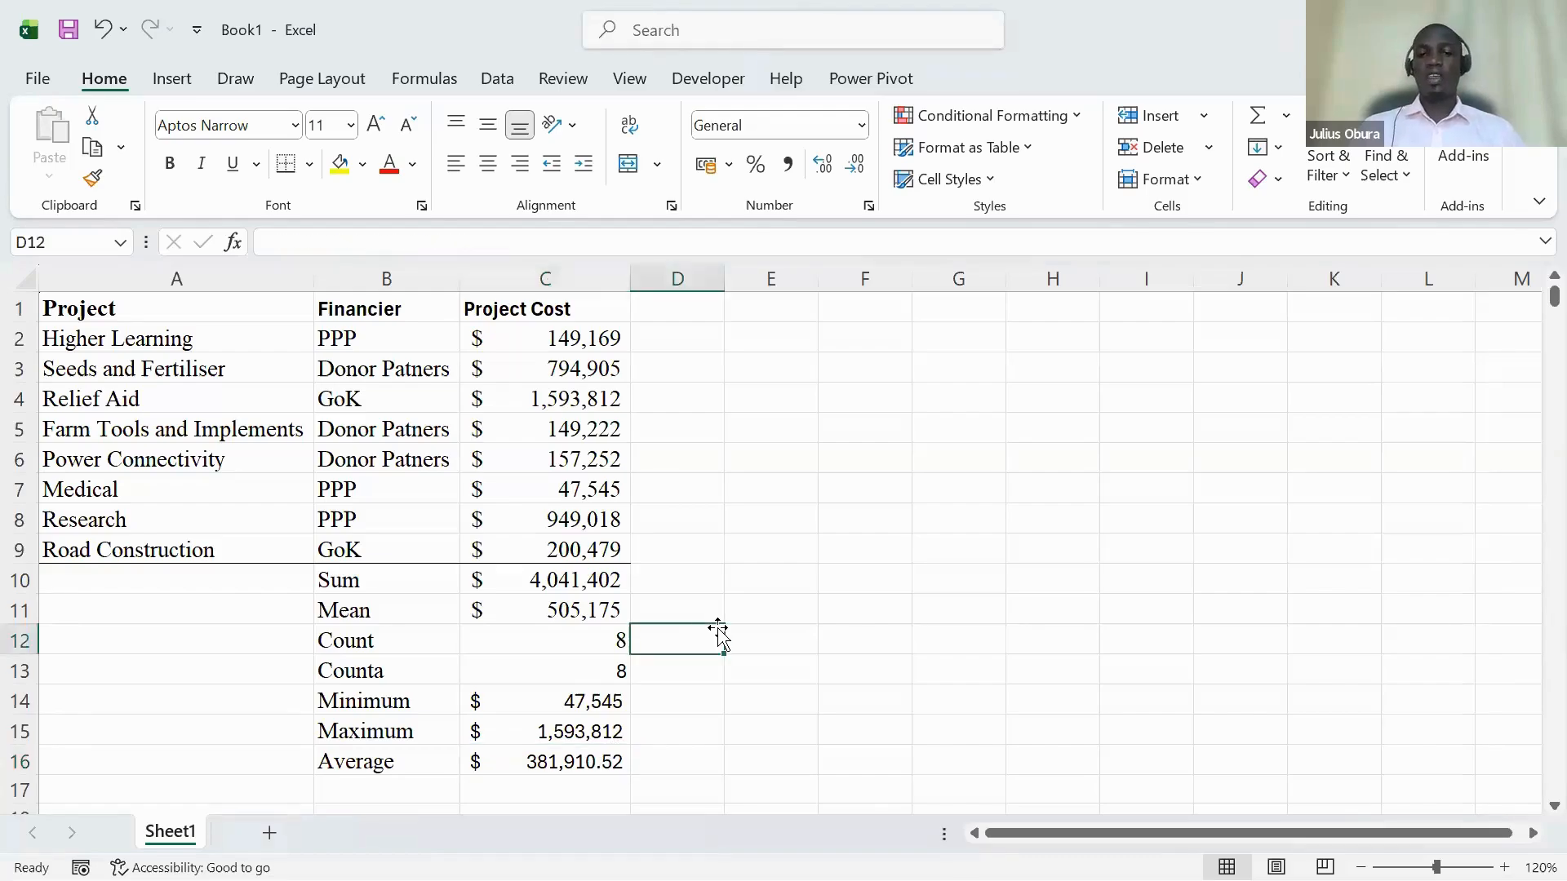